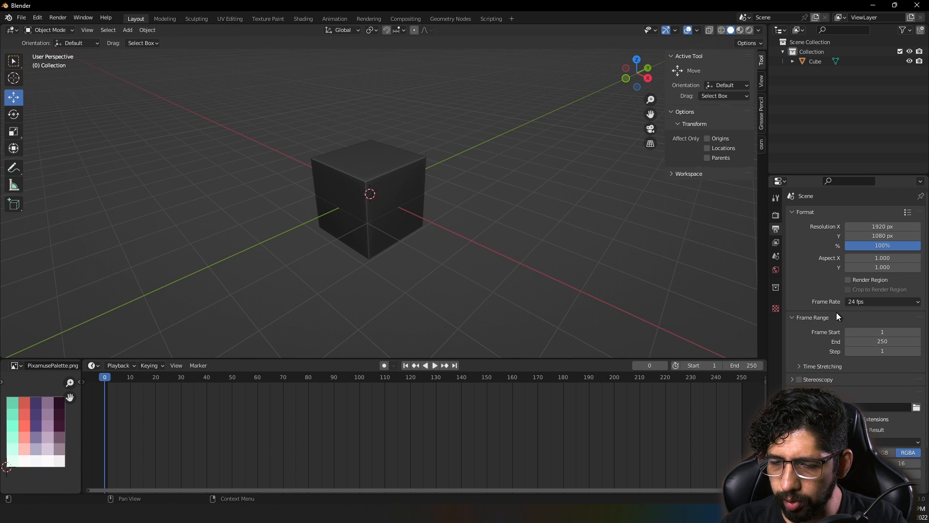
Set the scene's frame rate to 60 fps and the end frame to 190.
left_click(859, 302)
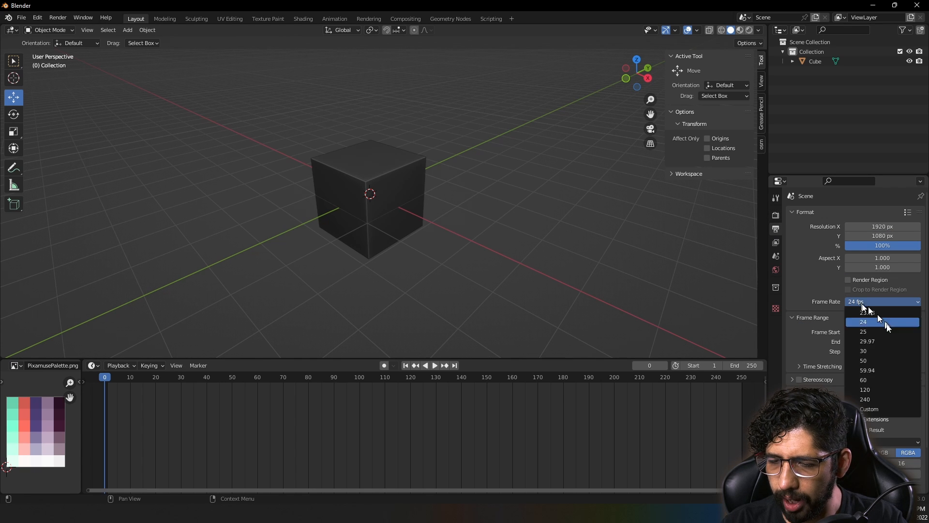
left_click(892, 378)
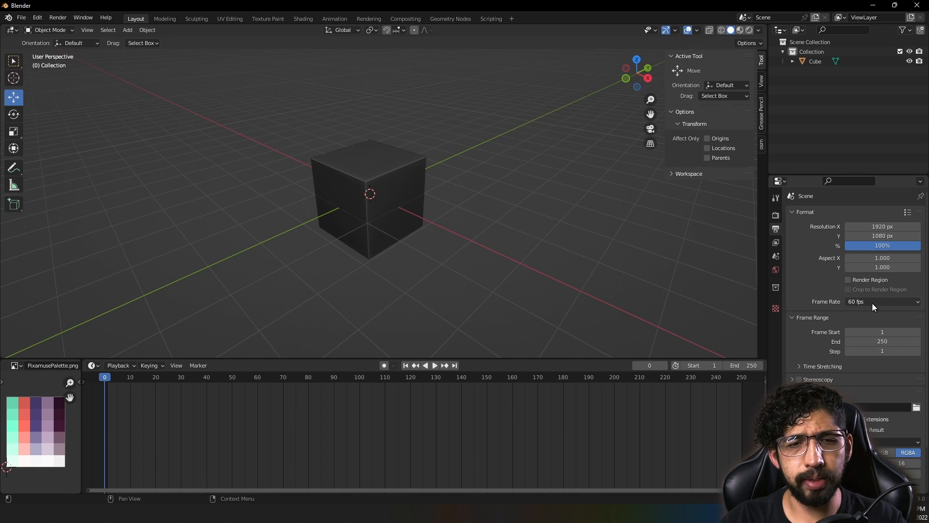
left_click(875, 340)
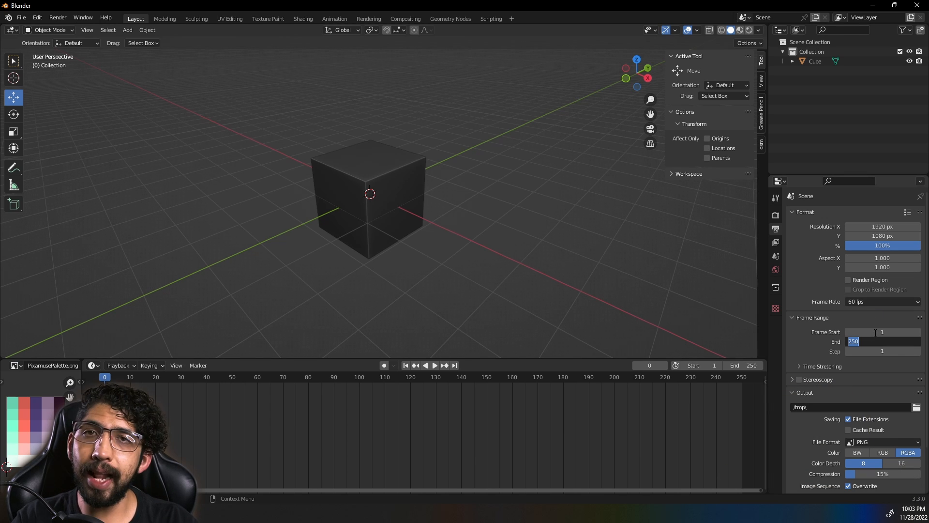
type("190")
key("Return")
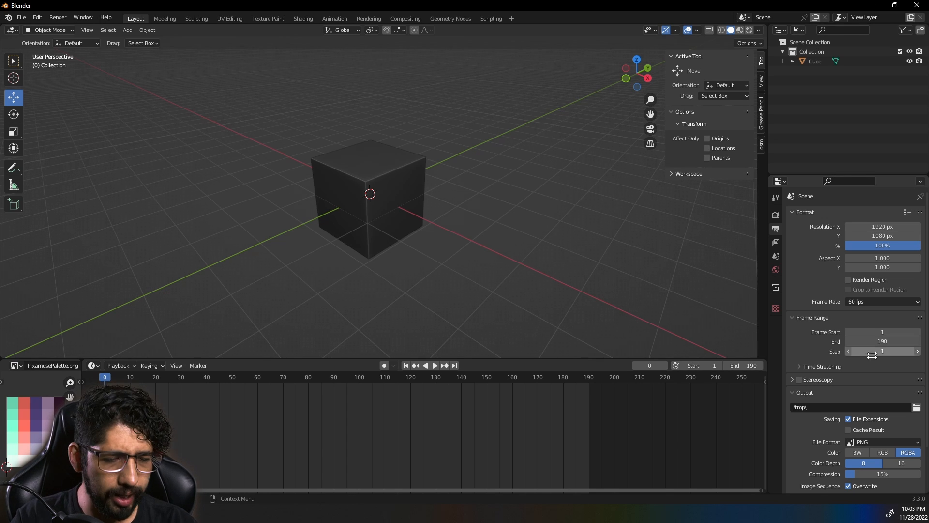
Set the render output folder to Temps on the desktop and the file format to FFmpeg Video.
left_click(917, 407)
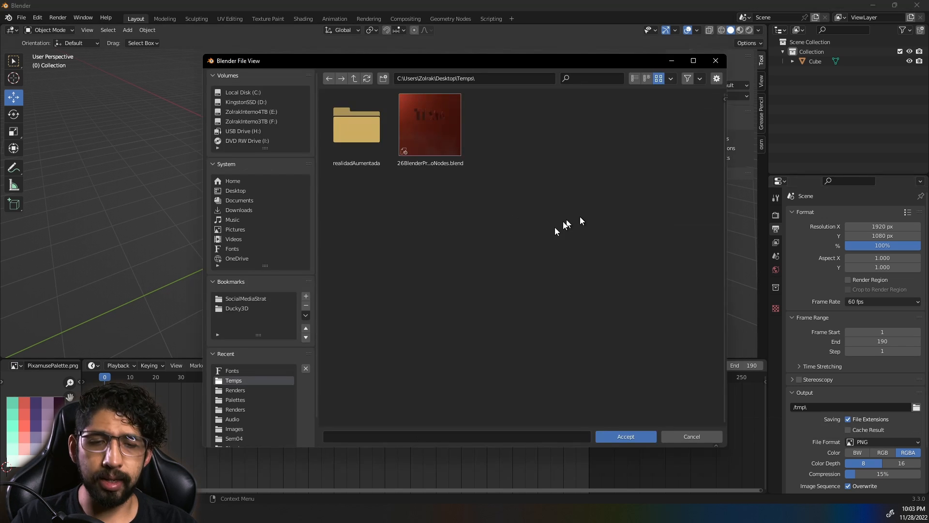
left_click(608, 436)
scroll(870, 450, "down", 3)
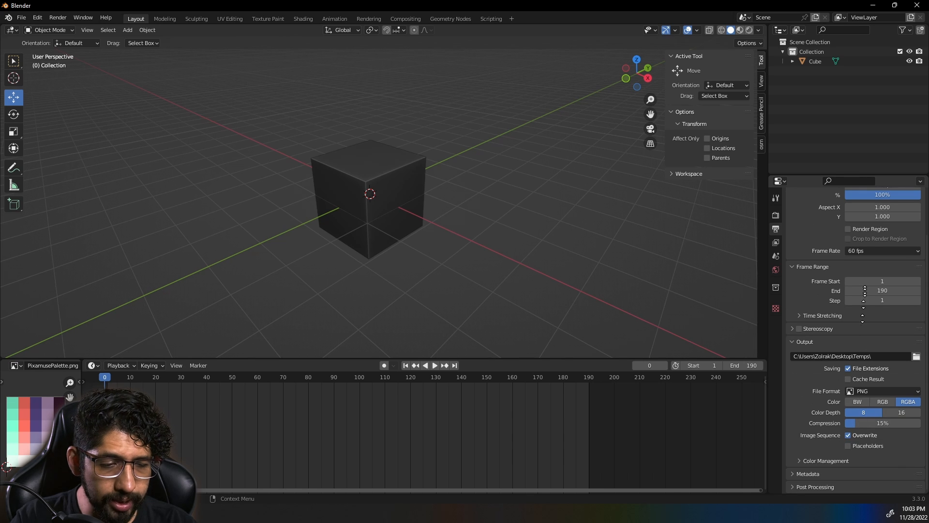
left_click(861, 392)
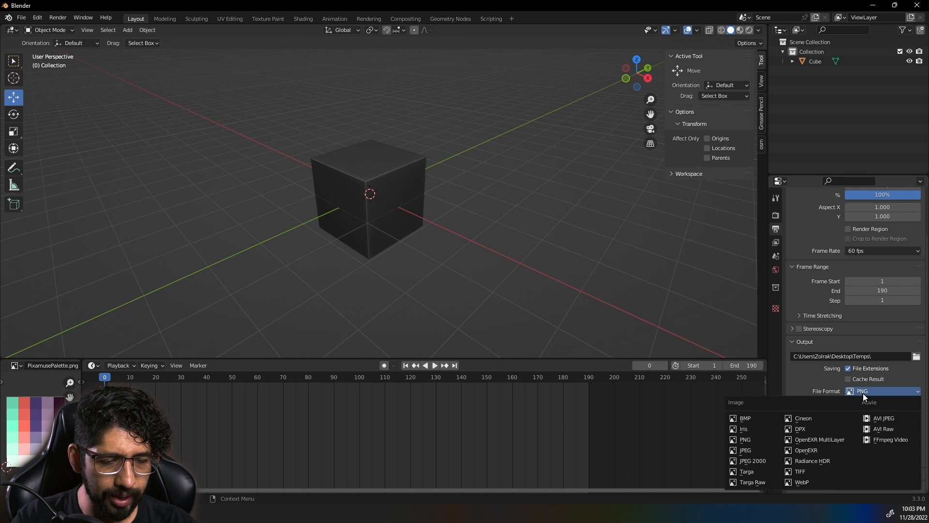
left_click(879, 437)
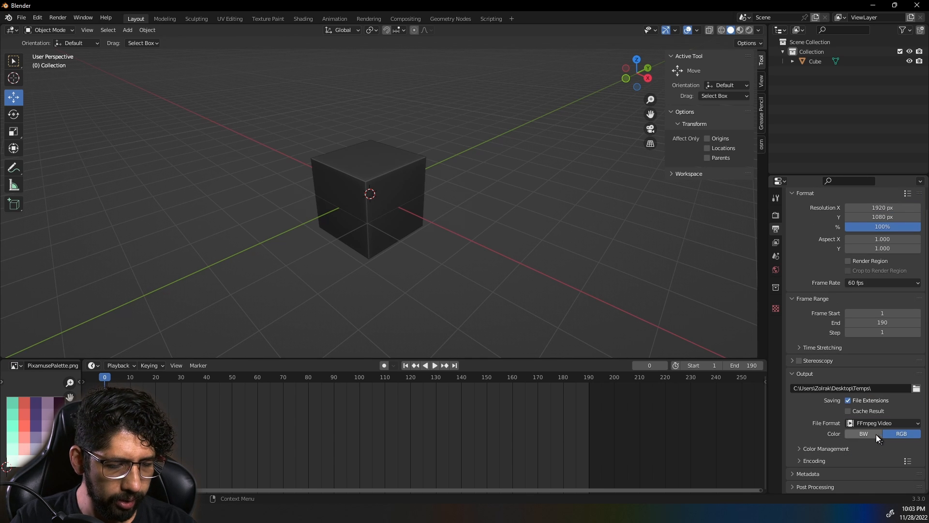
Set the video encoding container to MPEG-4 and the output quality to Perceptually Lossless.
scroll(812, 450, "down", 8)
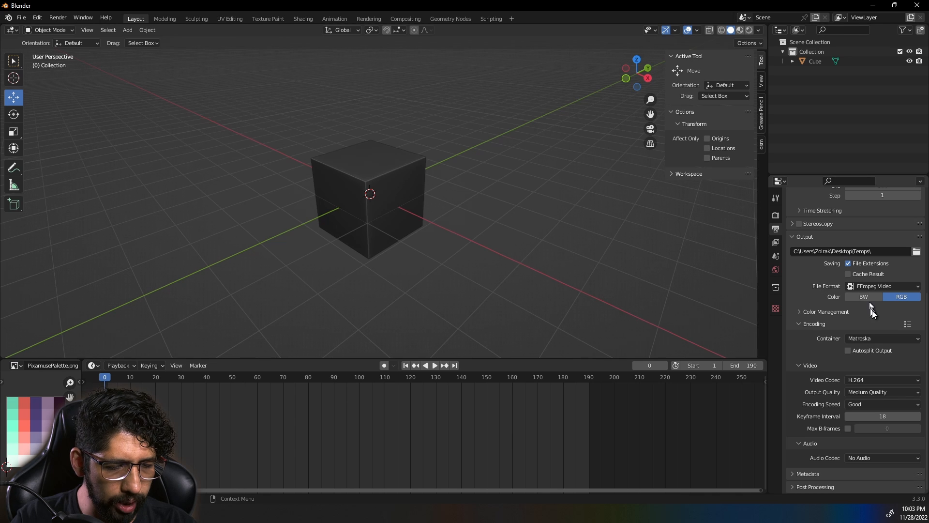
left_click(857, 341)
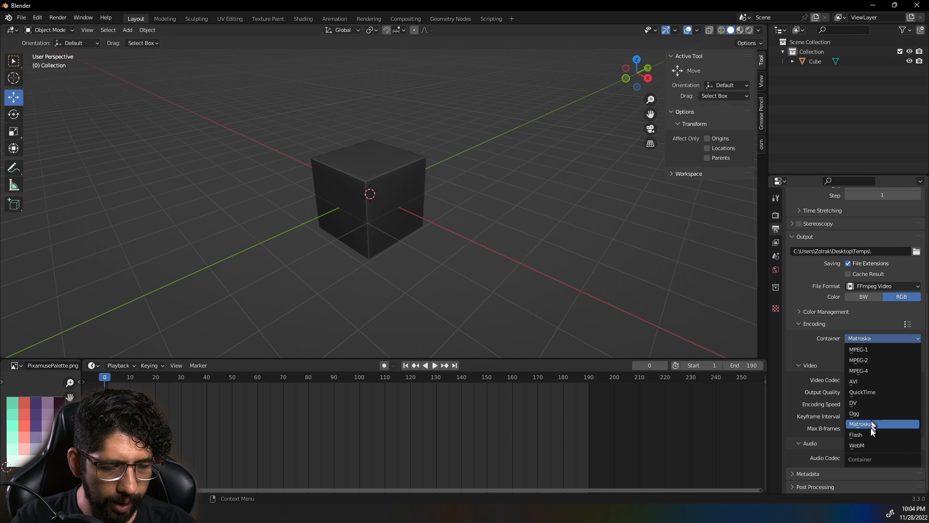
left_click(866, 373)
left_click(864, 392)
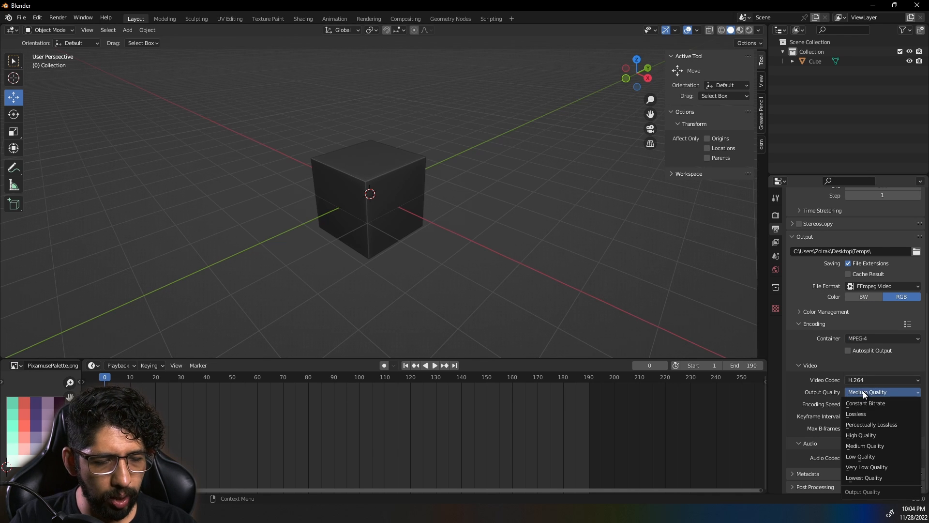
left_click(871, 428)
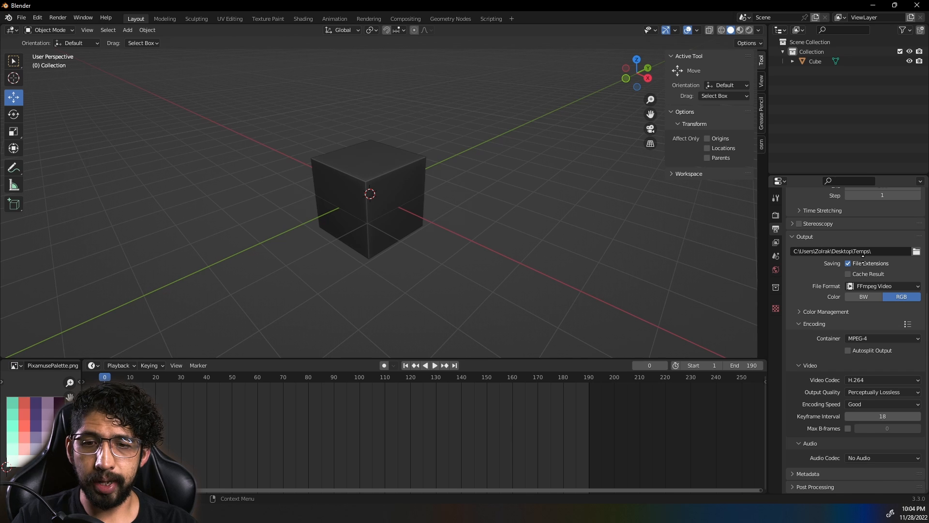
scroll(863, 258, "up", 8)
Select the cube and switch to the Geometry Nodes workspace.
left_click(341, 164)
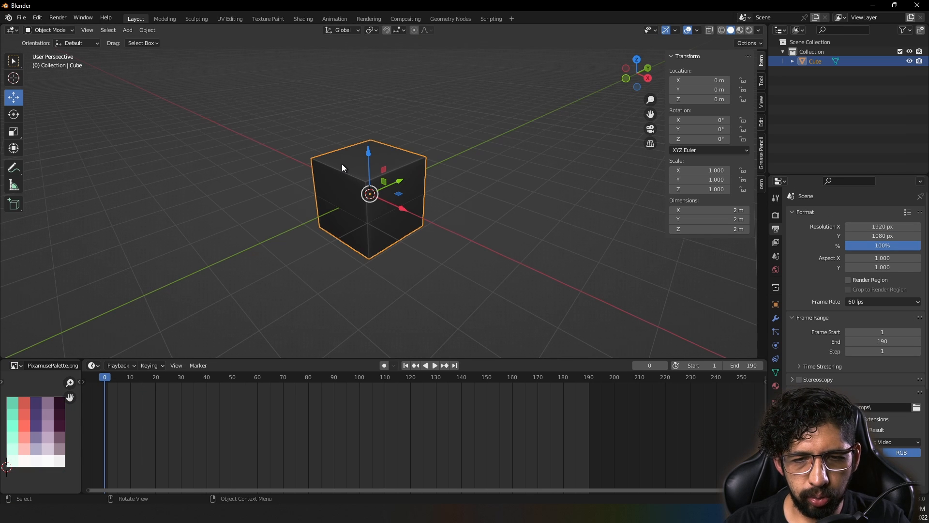
left_click(456, 21)
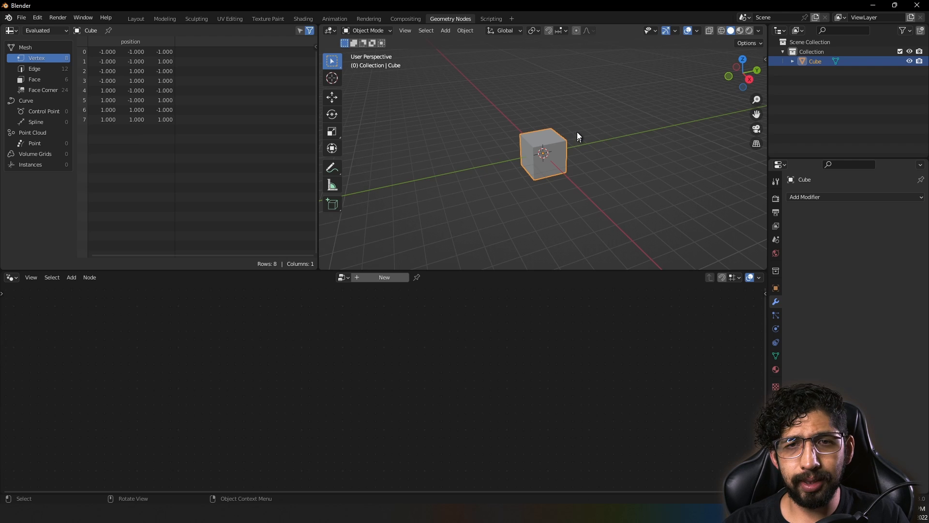
scroll(551, 148, "up", 2)
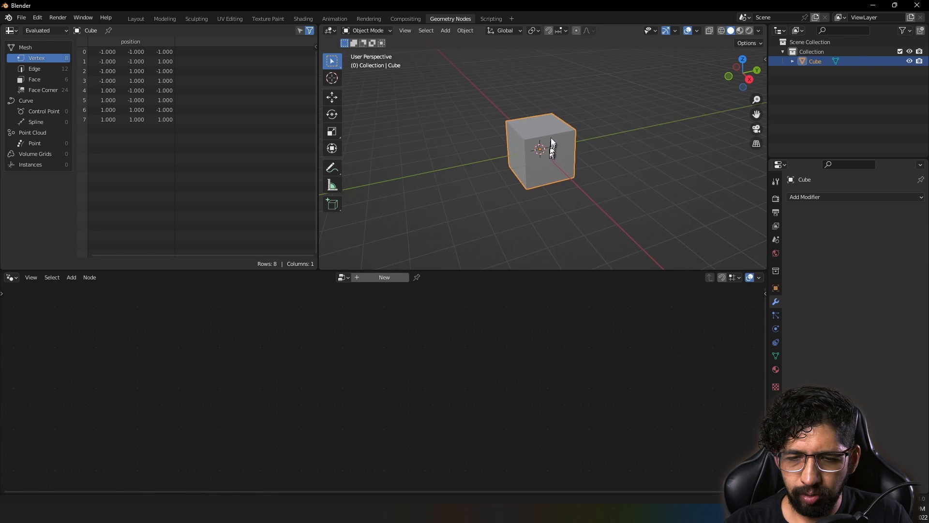
scroll(552, 141, "up", 3)
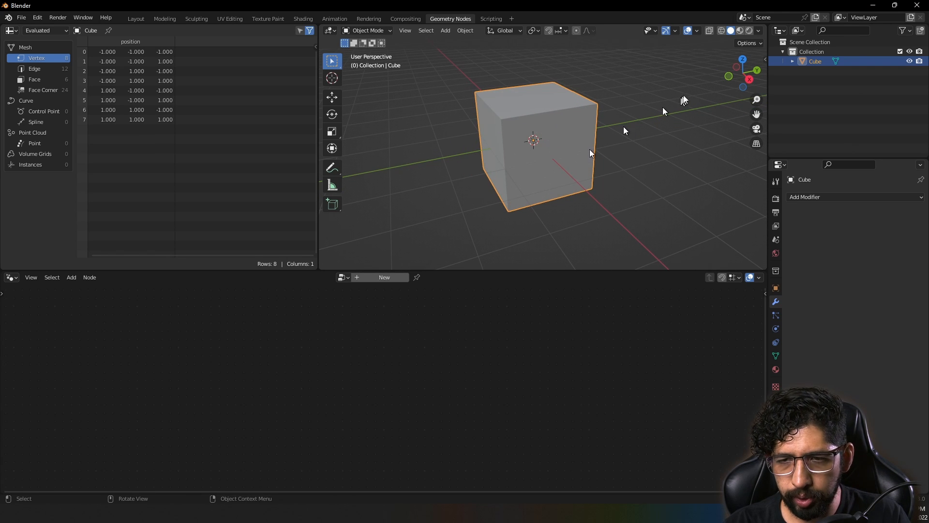
Change the viewport's solid shading lighting to MatCap using the dark grey sphere.
left_click(756, 30)
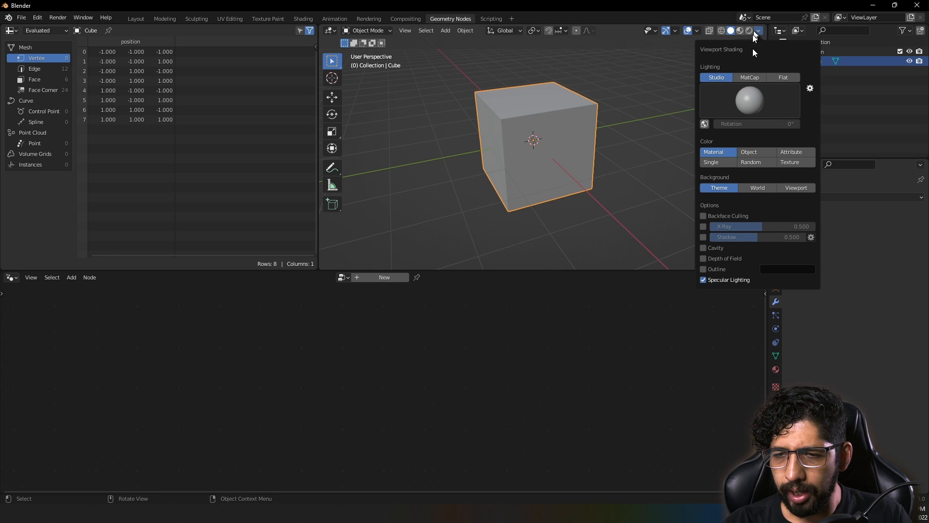
left_click(754, 76)
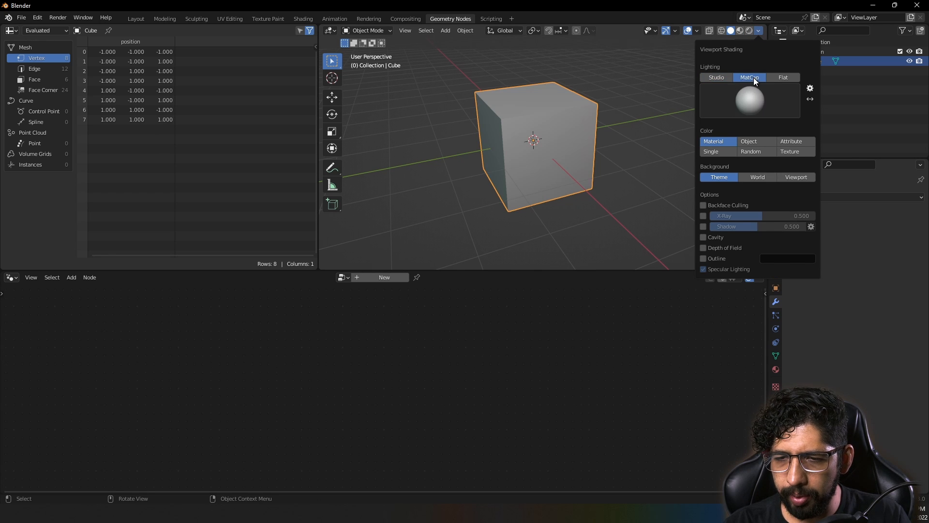
left_click(732, 89)
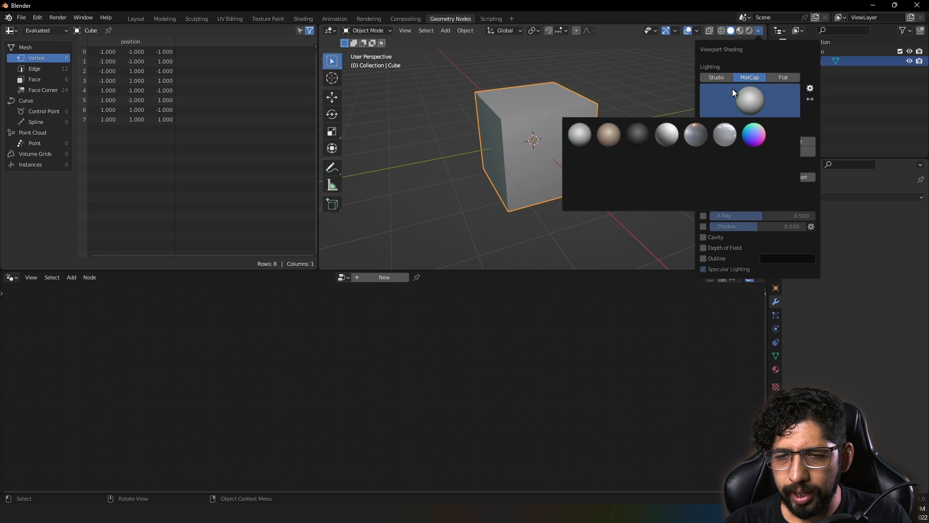
left_click(648, 135)
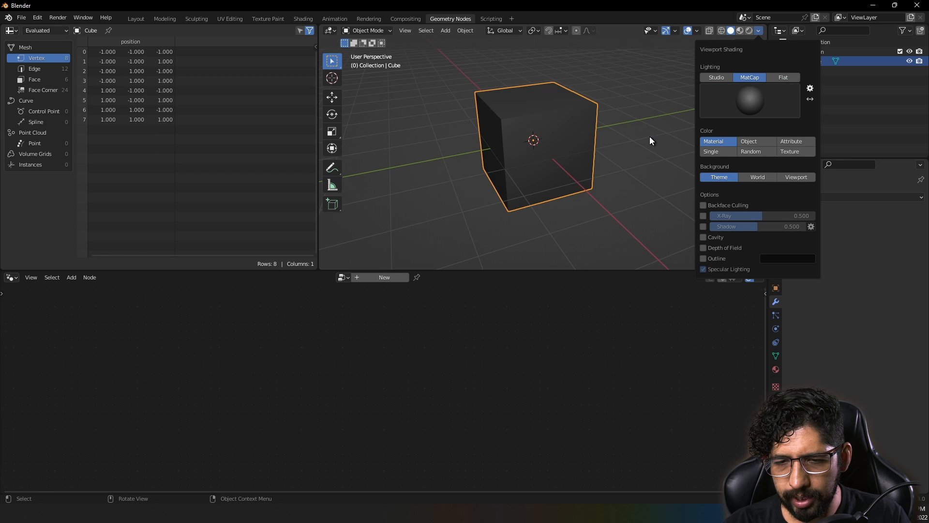
Enable Cavity in the viewport shading options with its type set to Both.
left_click(706, 237)
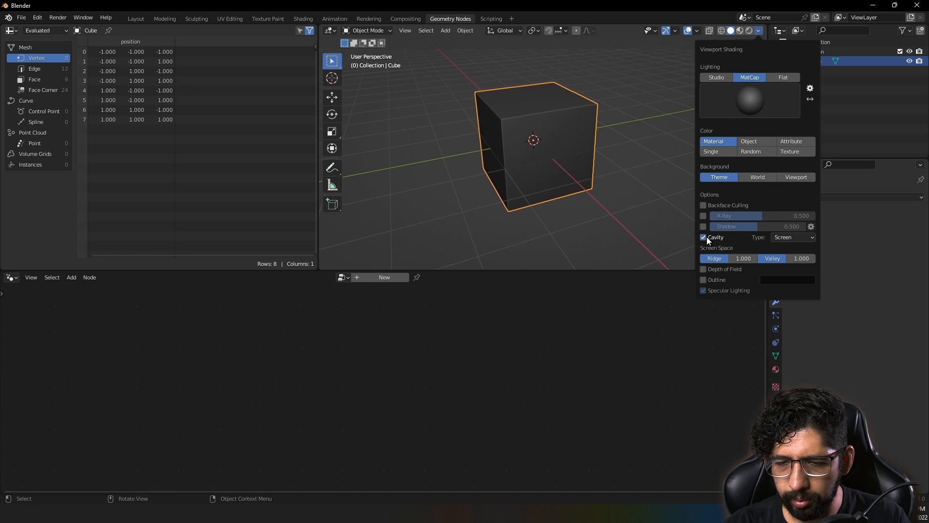
left_click(778, 237)
left_click(794, 276)
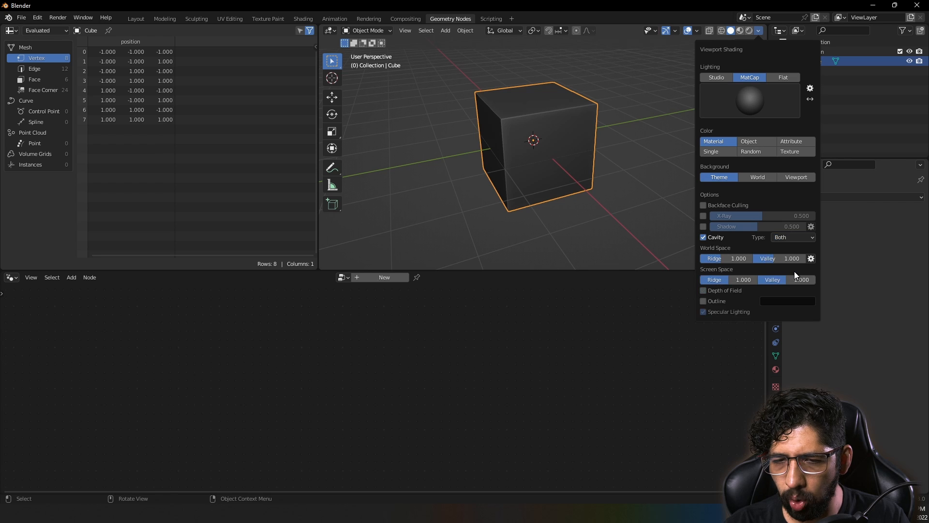
middle_click_drag(504, 126, 531, 135)
scroll(532, 128, "up", 3)
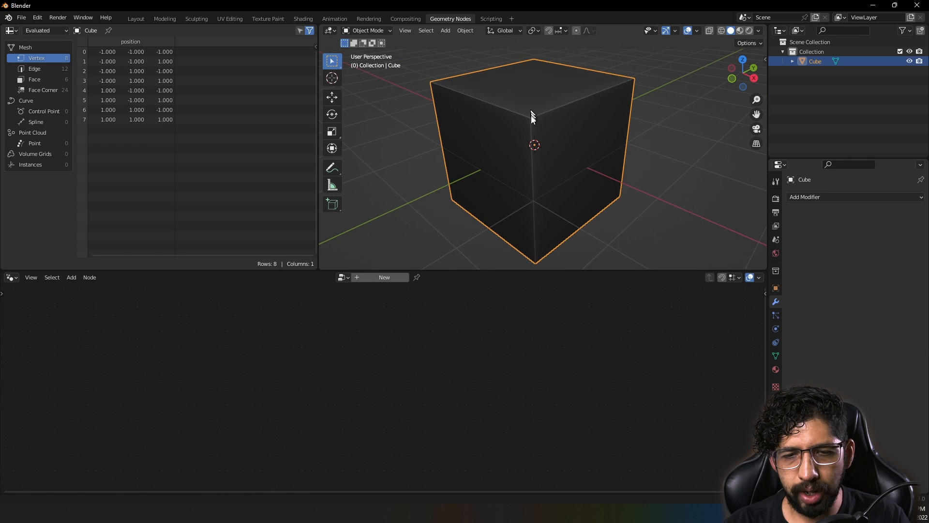
scroll(532, 116, "down", 1)
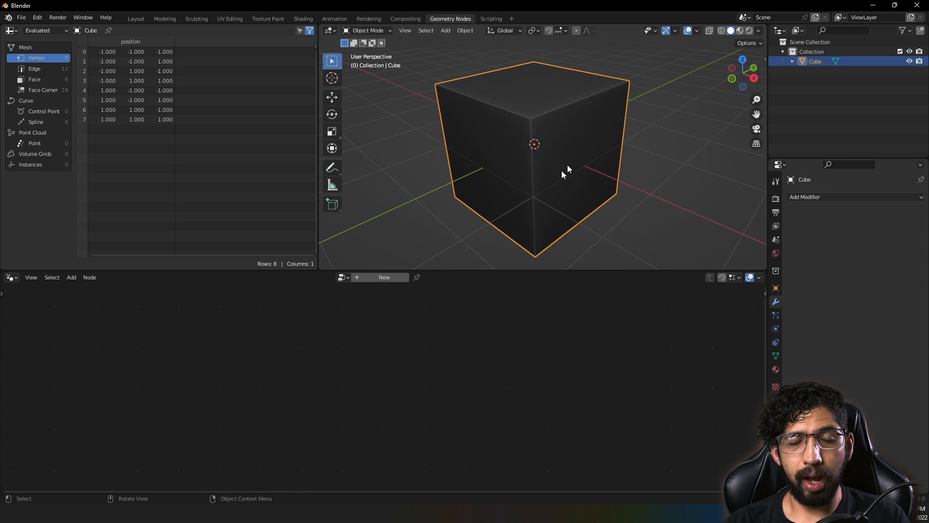
Create a new geometry node tree on the cube and name it "Efecto Chat".
left_click(383, 279)
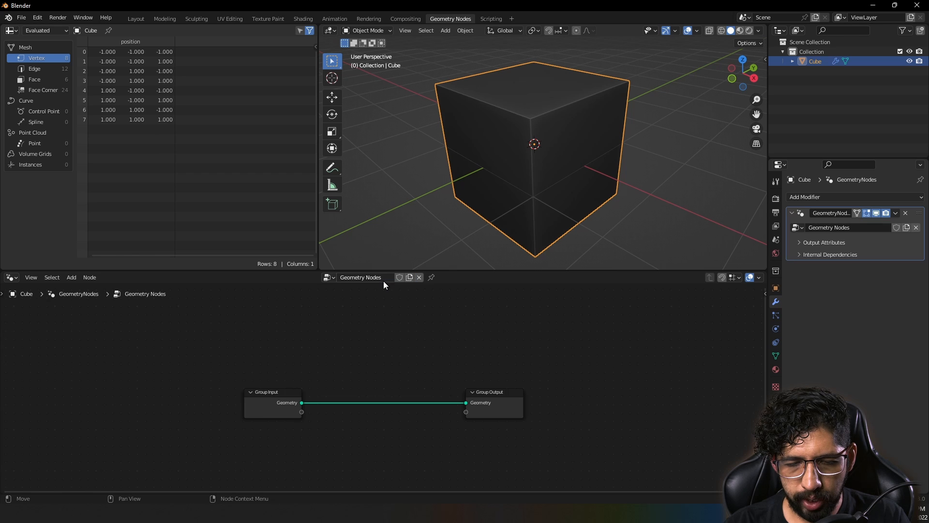
double_click(380, 277)
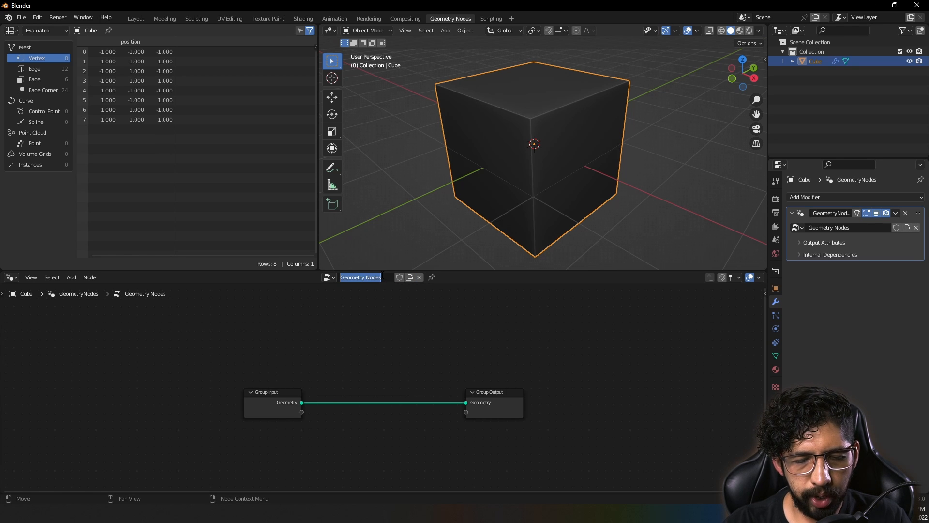
type("Efecto")
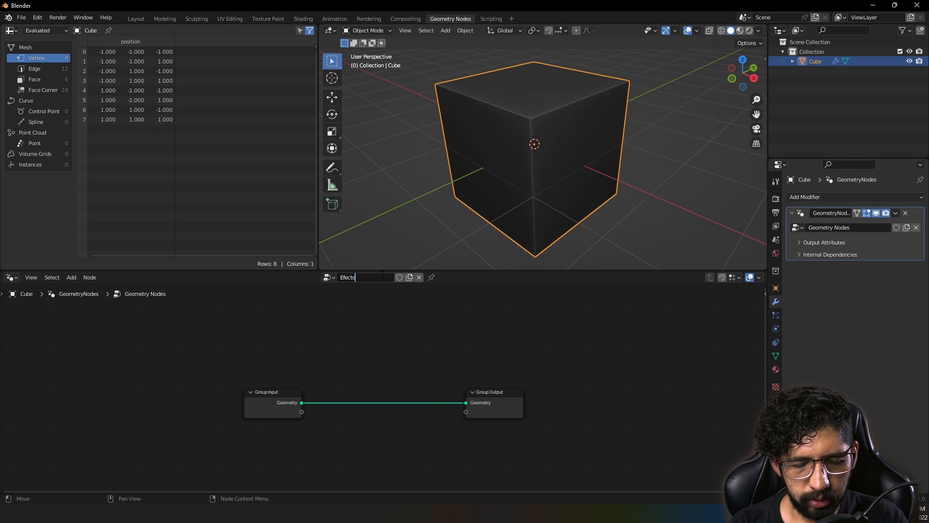
type(" Chat")
key("Return")
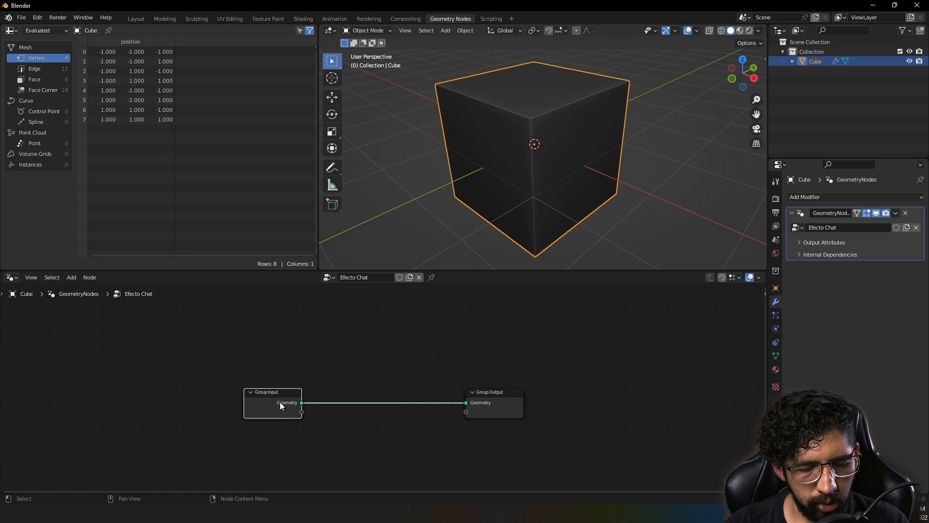
Delete the Group Input node and place a Quadrilateral curve node in its area.
key("x")
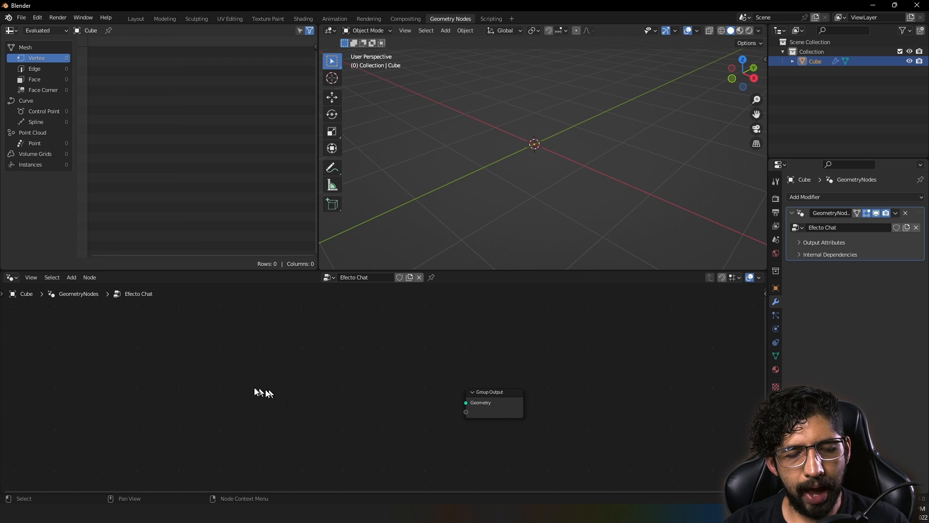
key("shift+a")
left_click(245, 293)
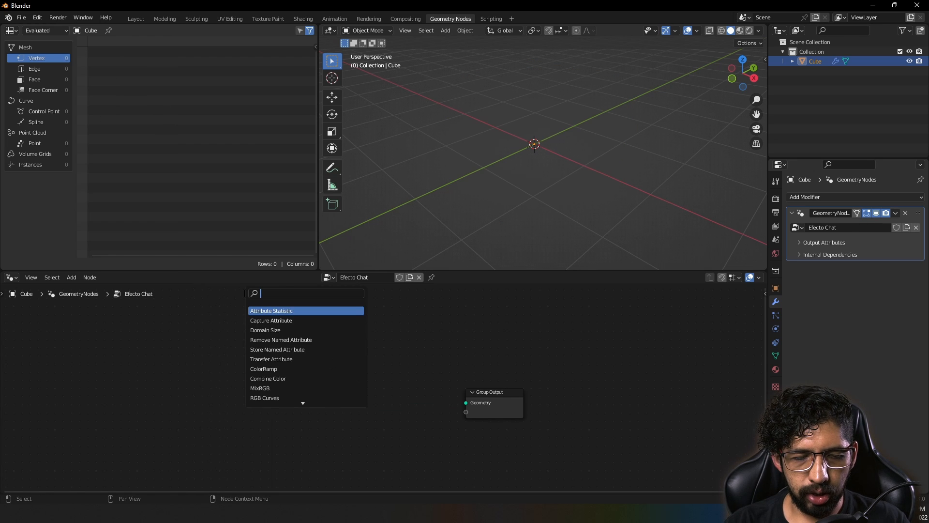
type("quad")
key("Return")
left_click(277, 346)
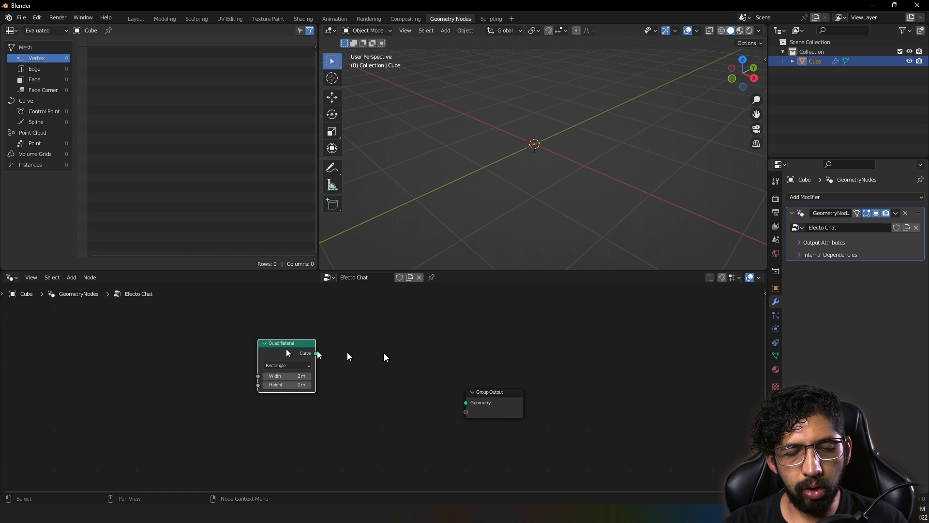
Move the Group Output node farther away, connect the Quadrilateral's Curve to its Geometry input, and choose Rectangle mode.
left_click_drag(486, 401, 545, 346)
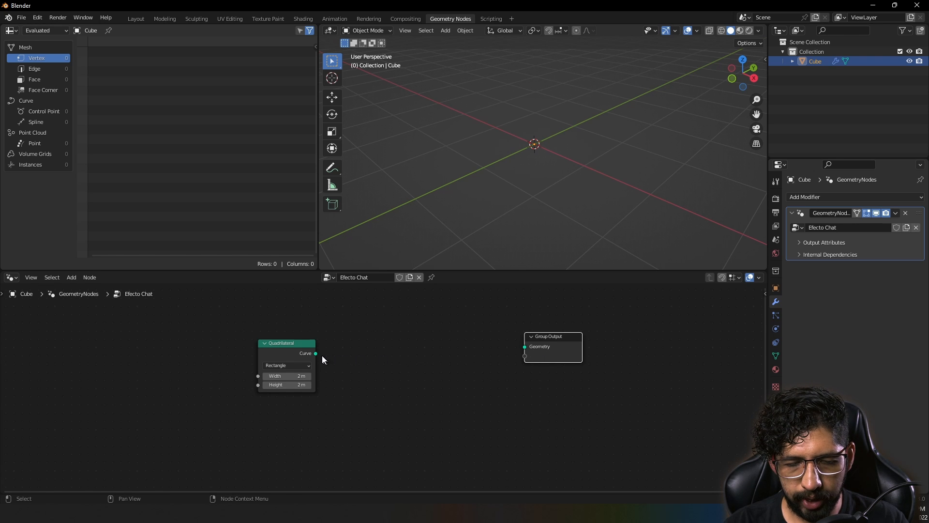
left_click_drag(316, 353, 527, 348)
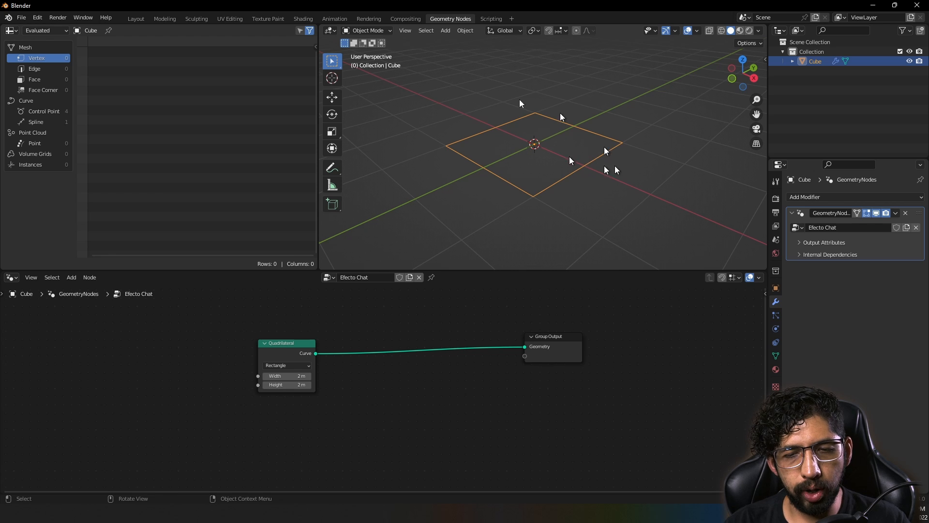
left_click(277, 366)
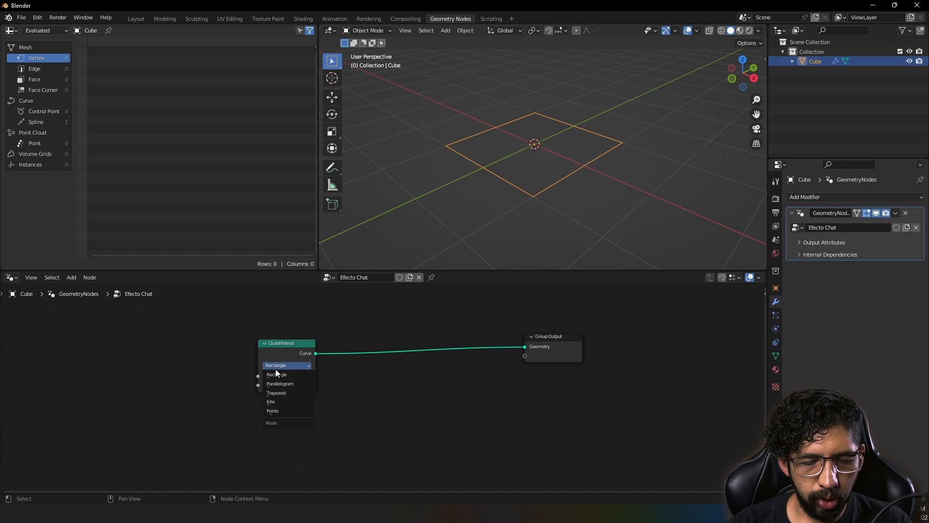
left_click(277, 375)
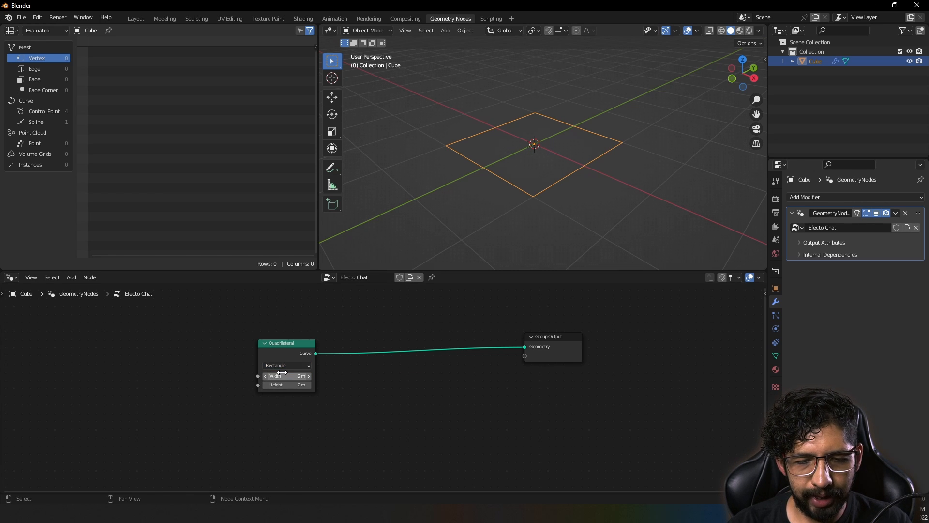
Try the Quadrilateral node's Parallelogram, Trapezoid, Kite and Points modes and return it to Rectangle.
left_click(291, 367)
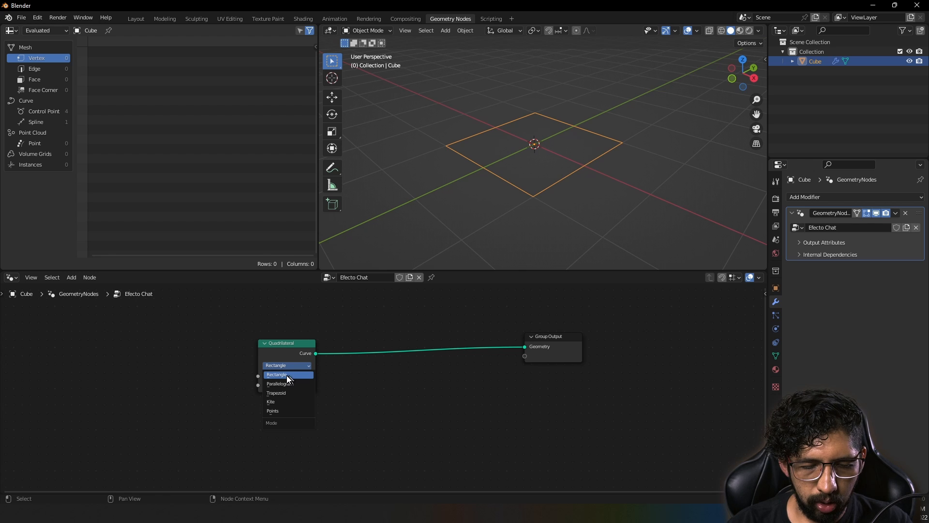
left_click(295, 385)
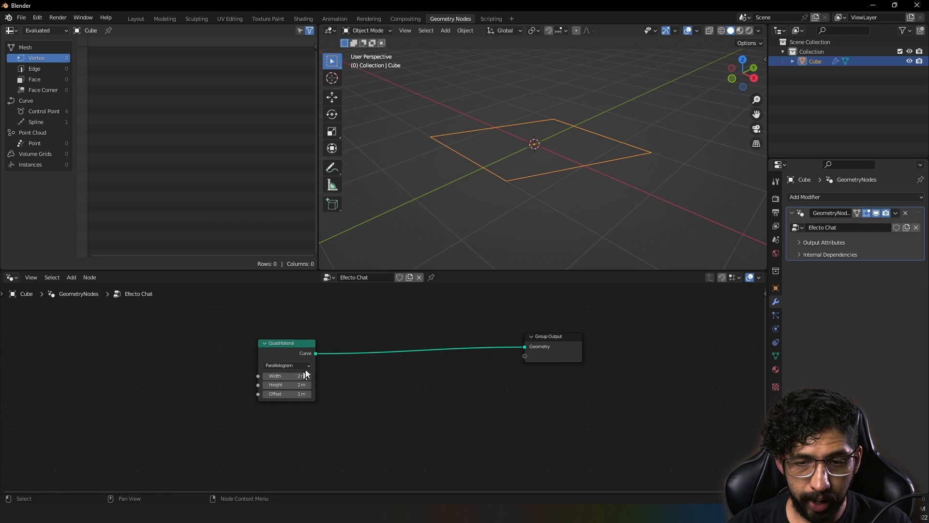
left_click(295, 367)
left_click(294, 393)
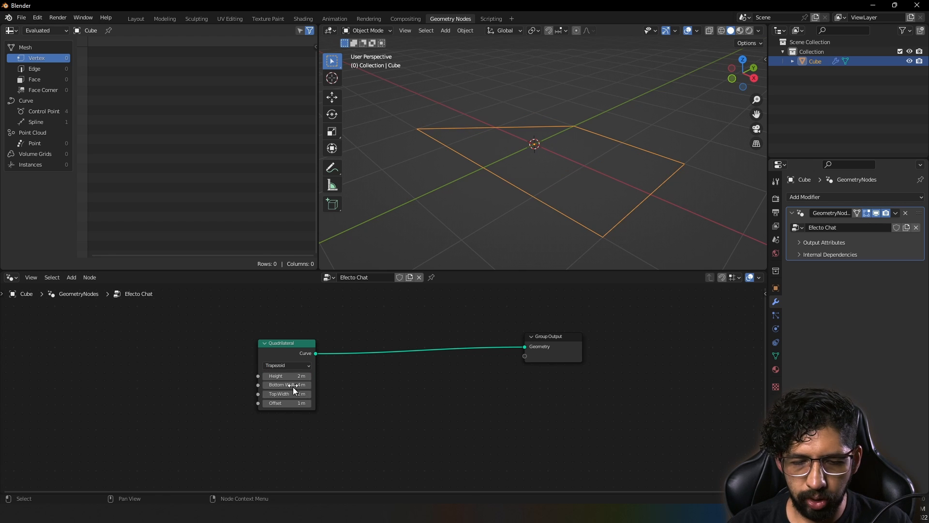
left_click(292, 367)
left_click(292, 403)
left_click(288, 411)
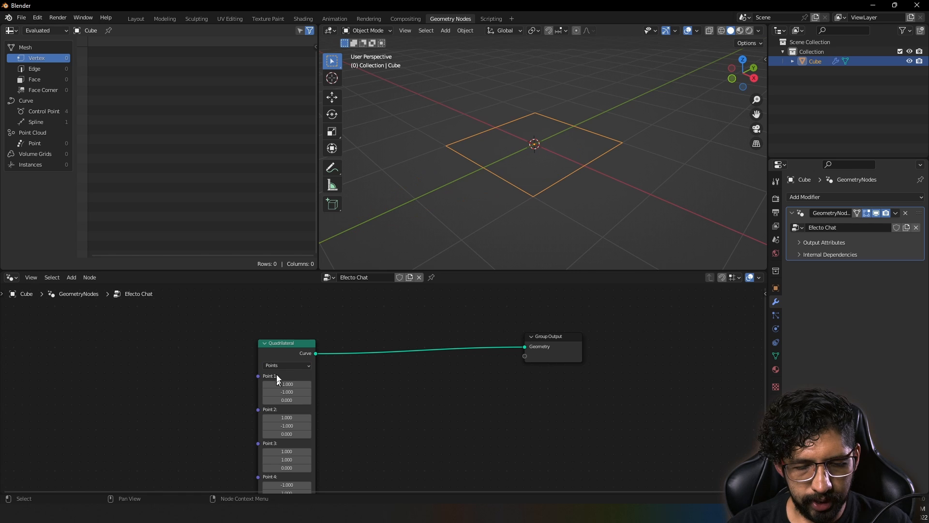
left_click(277, 368)
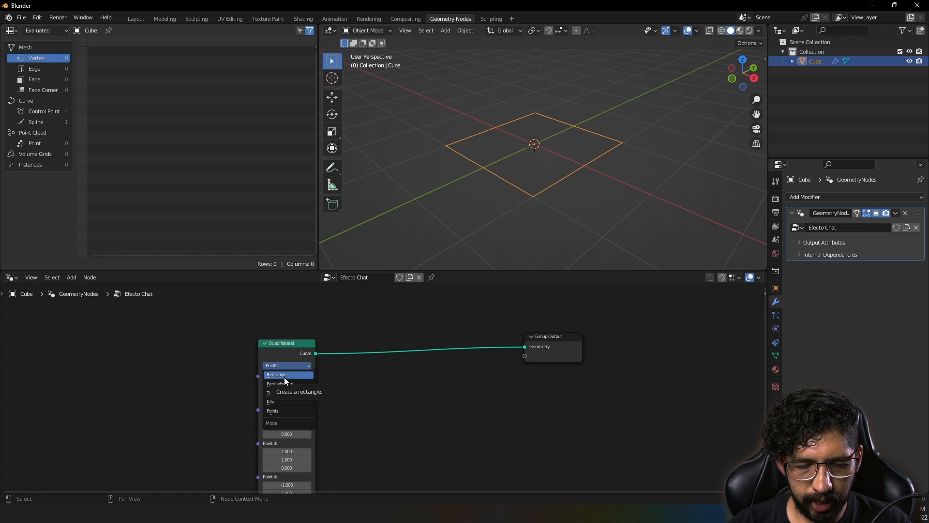
left_click(283, 376)
Set the Quadrilateral rectangle's width to 4 m and its height to 1.5 m.
left_click(282, 376)
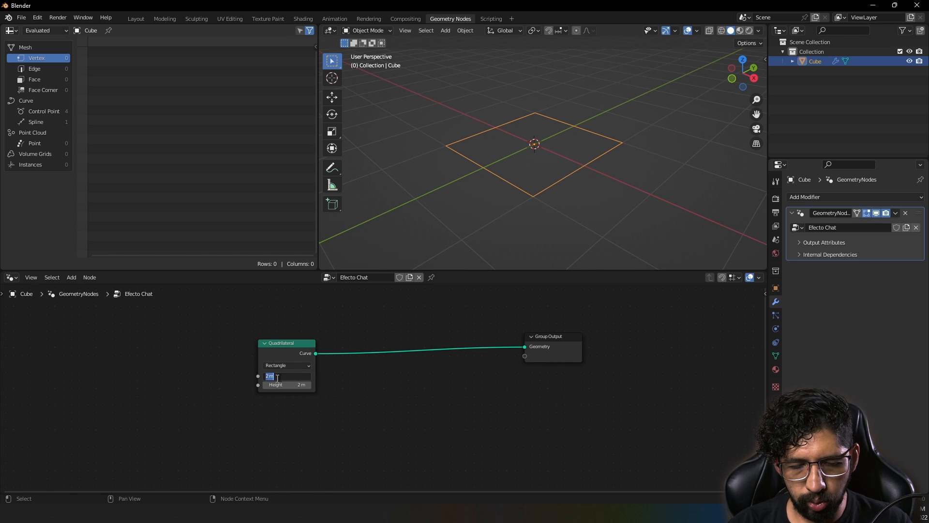
type("4")
key("Tab")
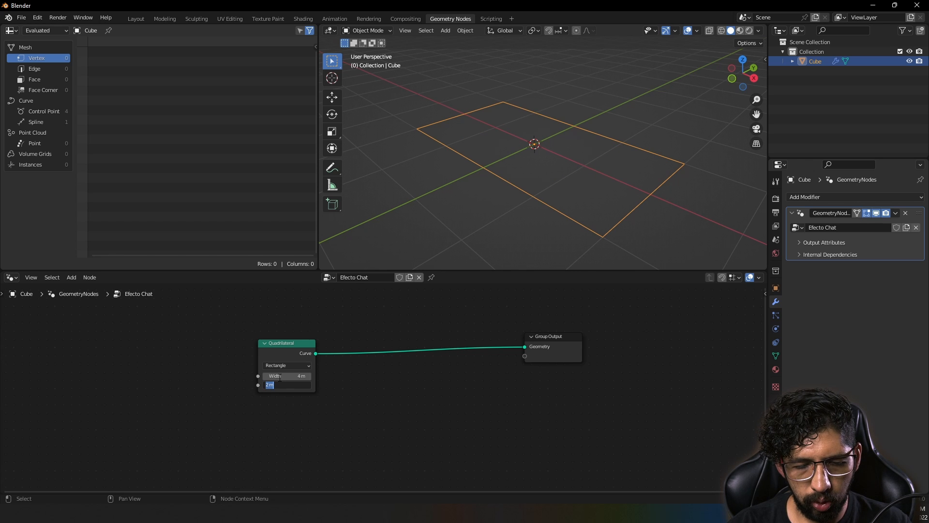
type("1.5")
key("Return")
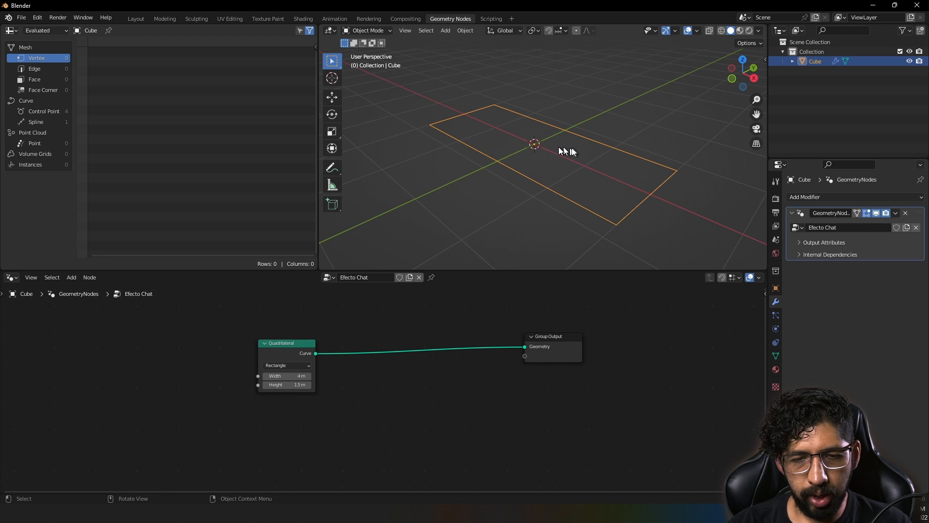
Rotate the rectangle object 90 degrees about the global X axis so it stands upright.
key("r")
key("x")
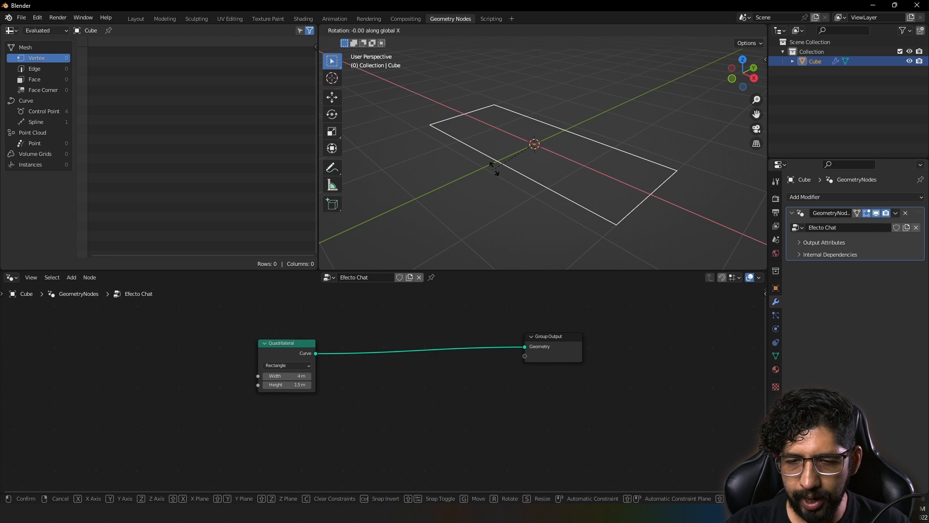
key("9")
key("0")
key("Return")
middle_click_drag(495, 168, 602, 126)
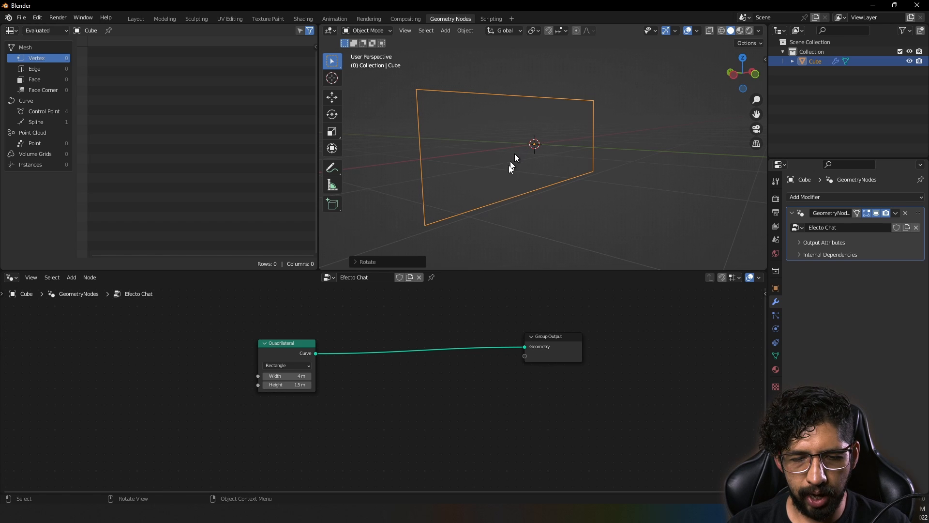
Move the Quadrilateral node farther from the output and insert a Fillet Curve node on its link to the Group Output.
left_click_drag(289, 347, 257, 338)
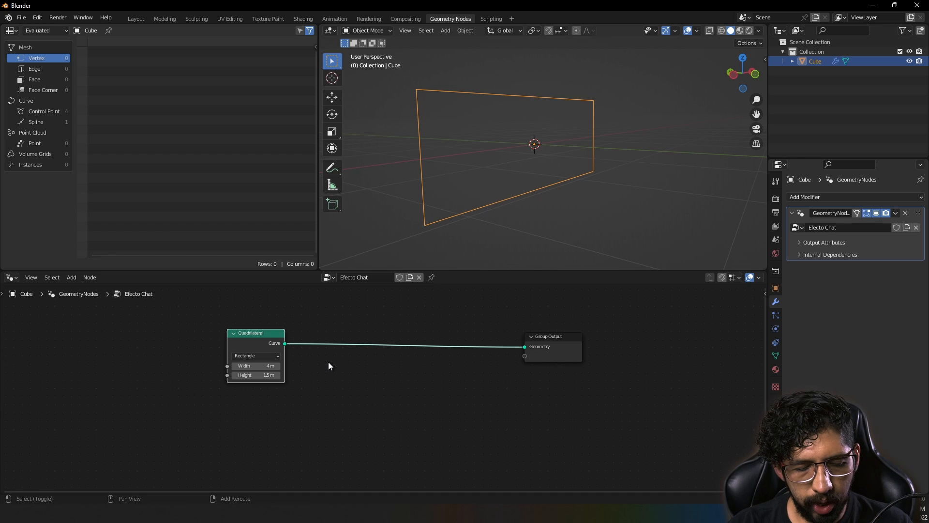
key("shift+a")
left_click(318, 293)
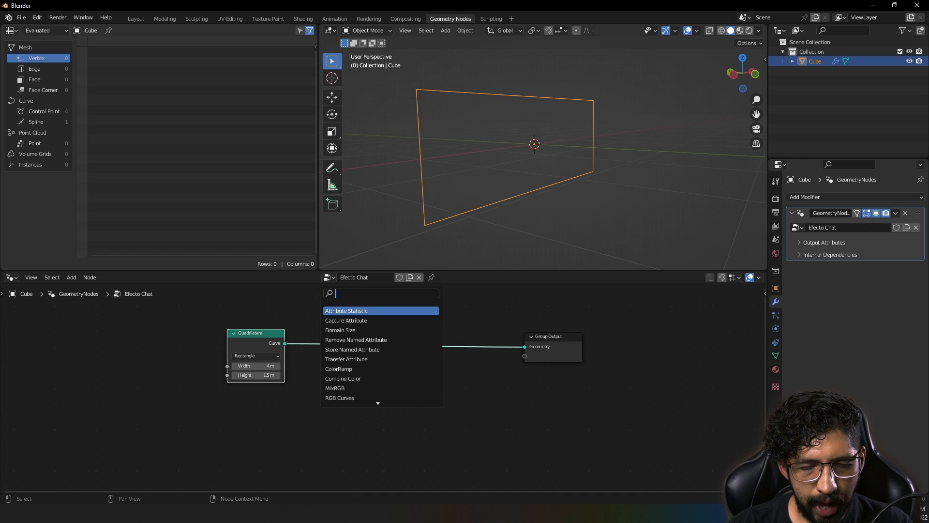
type("fillet")
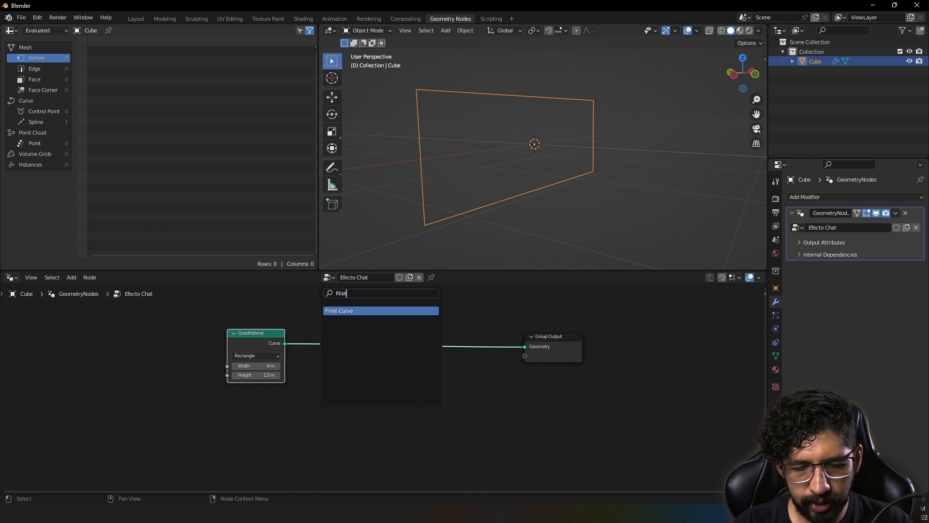
key("Return")
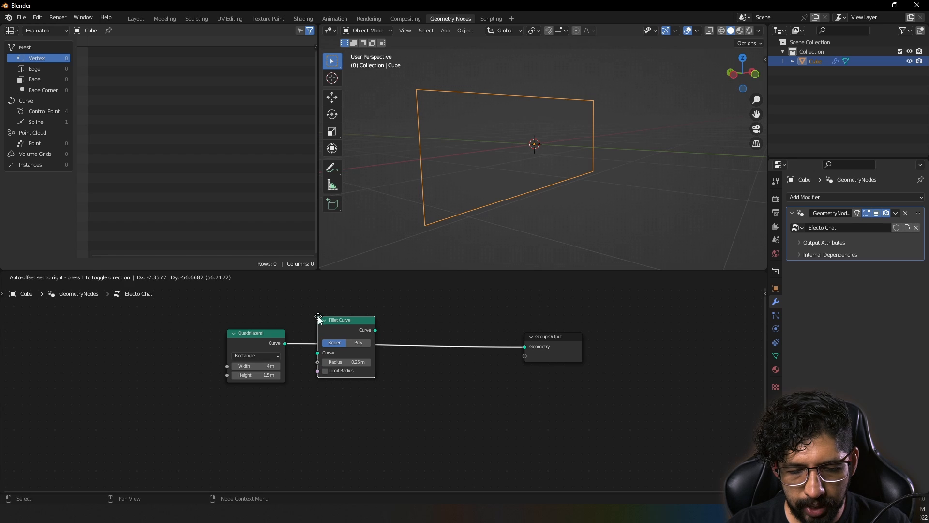
left_click(318, 312)
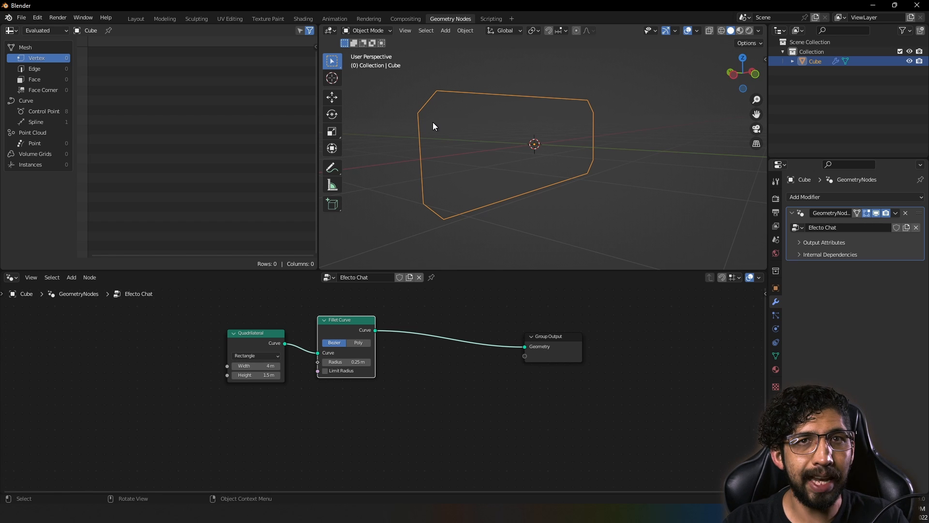
Switch the Fillet Curve node to Poly mode with a count of 6 and a radius of 0.1 m.
mouse_move(346, 362)
left_mouse_down()
mouse_move(382, 361)
mouse_move(351, 362)
left_mouse_up()
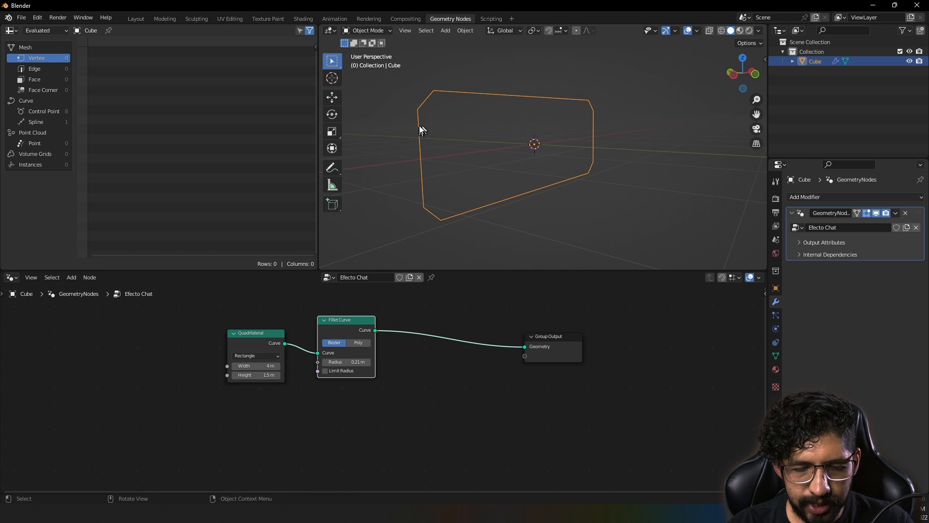
left_click(362, 342)
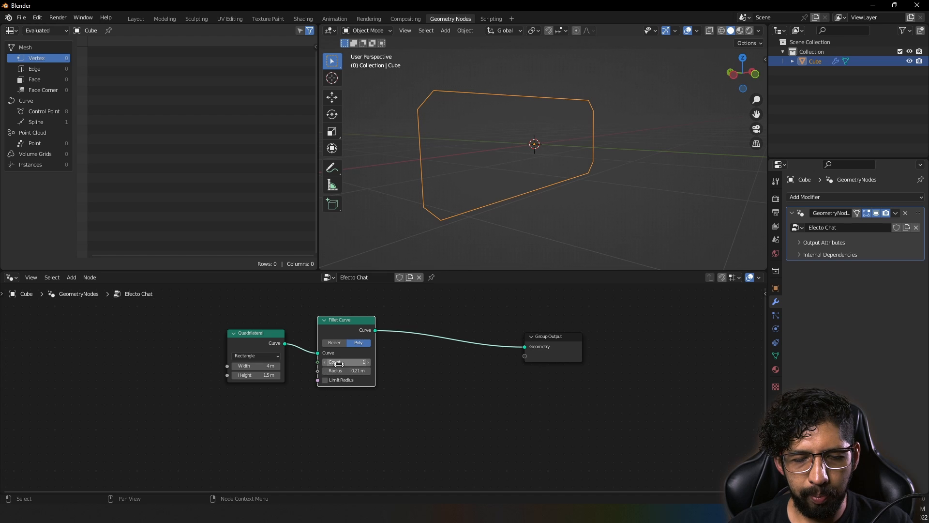
left_click(368, 362)
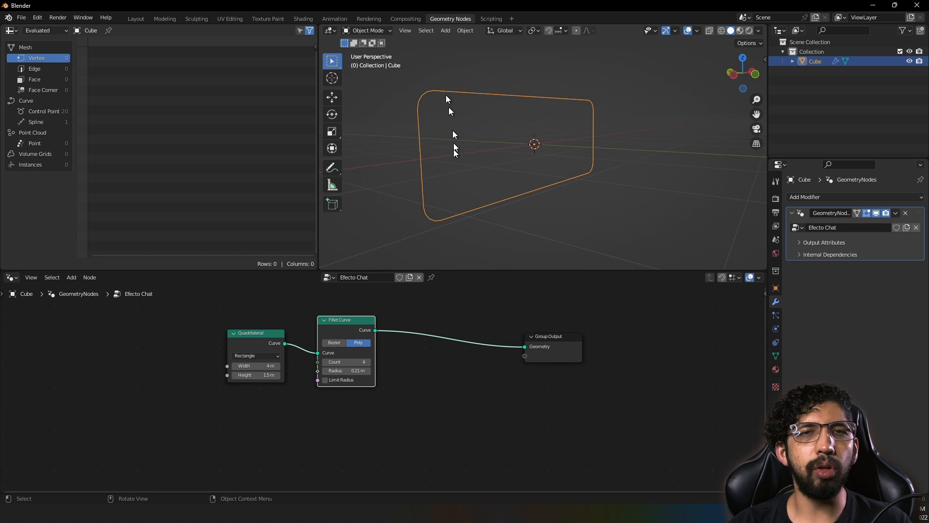
left_click(346, 362)
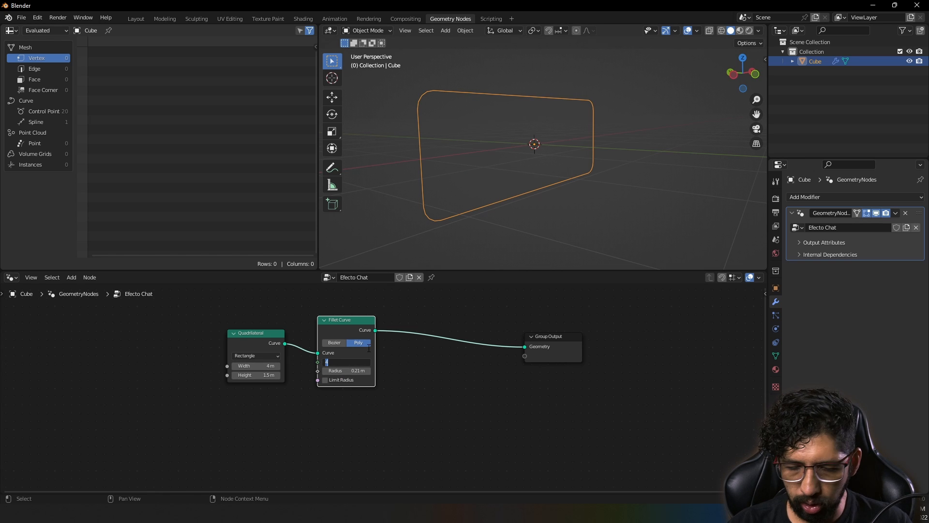
key("Return")
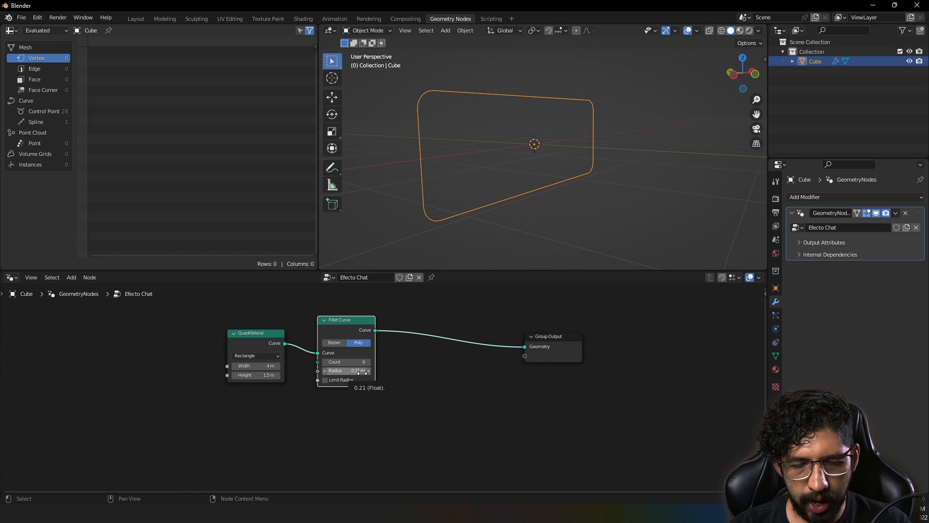
left_click(362, 371)
type("0.1")
key("Return")
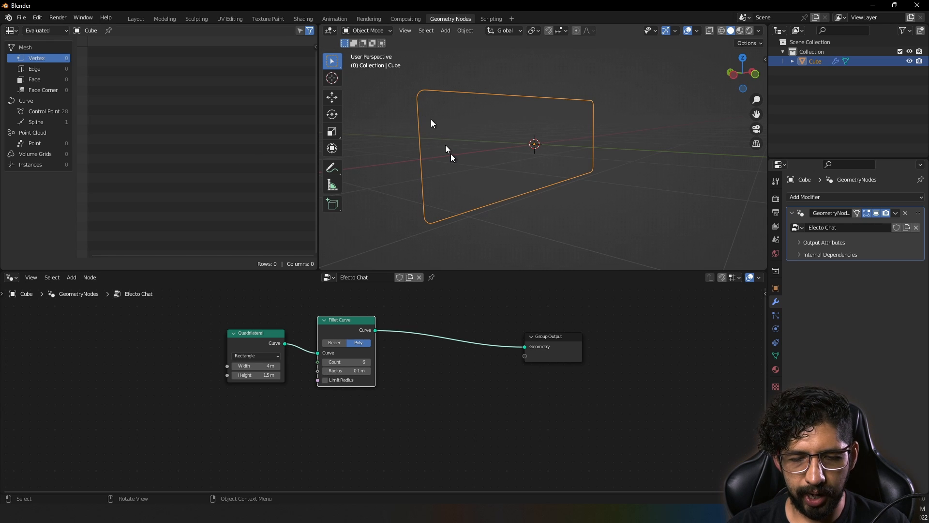
Insert a Fill Curve node between Fillet Curve and Group Output and line it up with the other nodes.
mouse_move(583, 167)
middle_mouse_down()
mouse_move(570, 171)
mouse_move(601, 173)
mouse_move(588, 170)
middle_mouse_up()
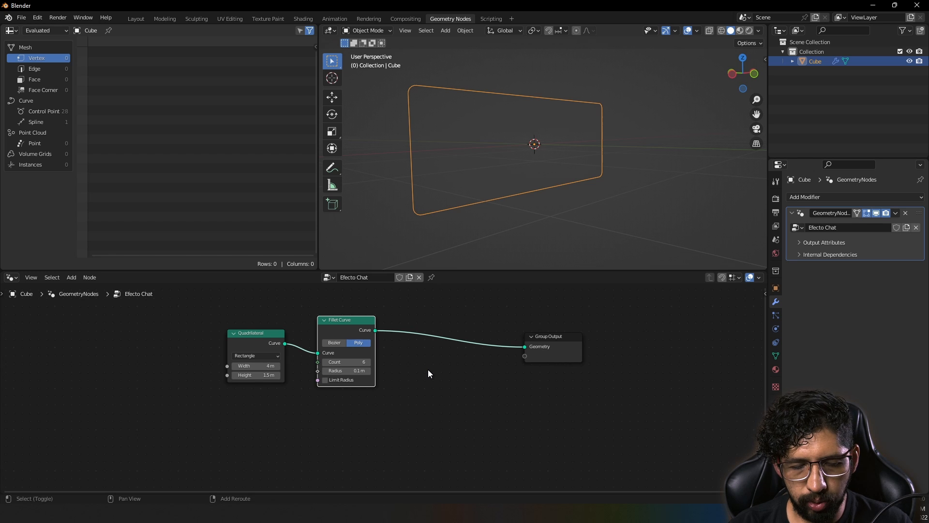
key("shift+a")
left_click(404, 289)
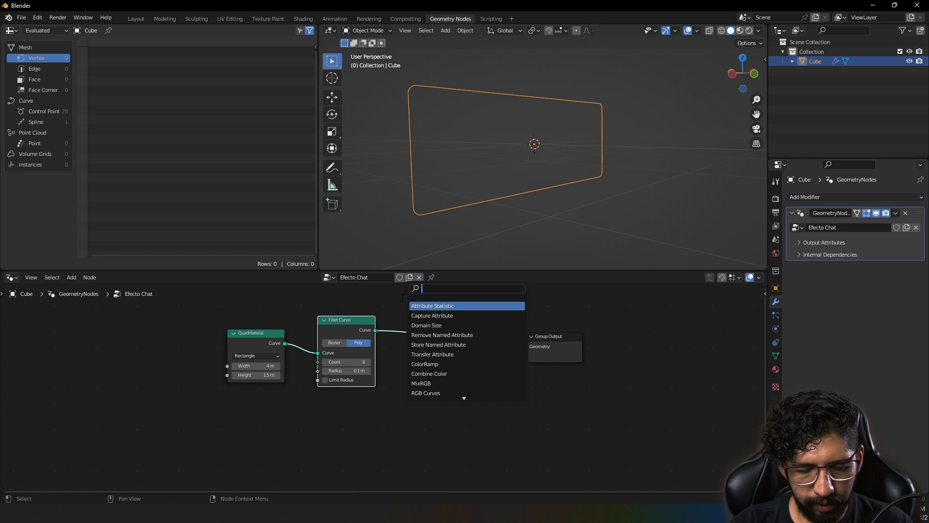
type("fill")
key("Return")
left_click(400, 308)
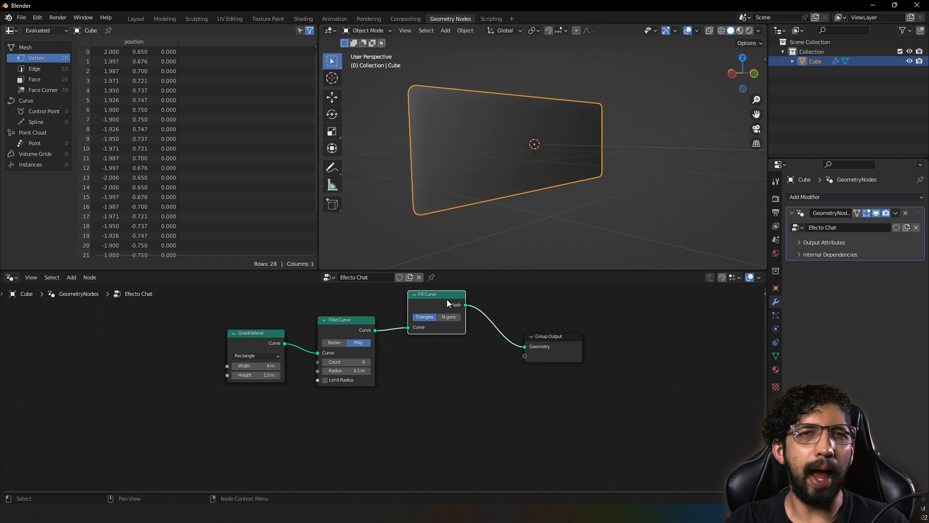
left_click_drag(446, 299, 445, 327)
Add a Curve Circle node and place it below the Quadrilateral node.
middle_click_drag(275, 408, 277, 405)
left_click(278, 405)
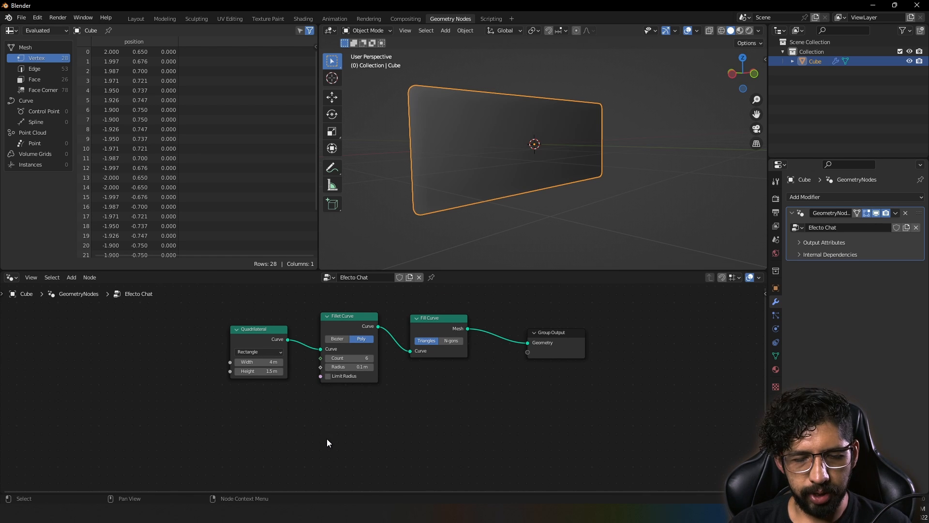
key("shift+a")
left_click(291, 291)
type("curve ci")
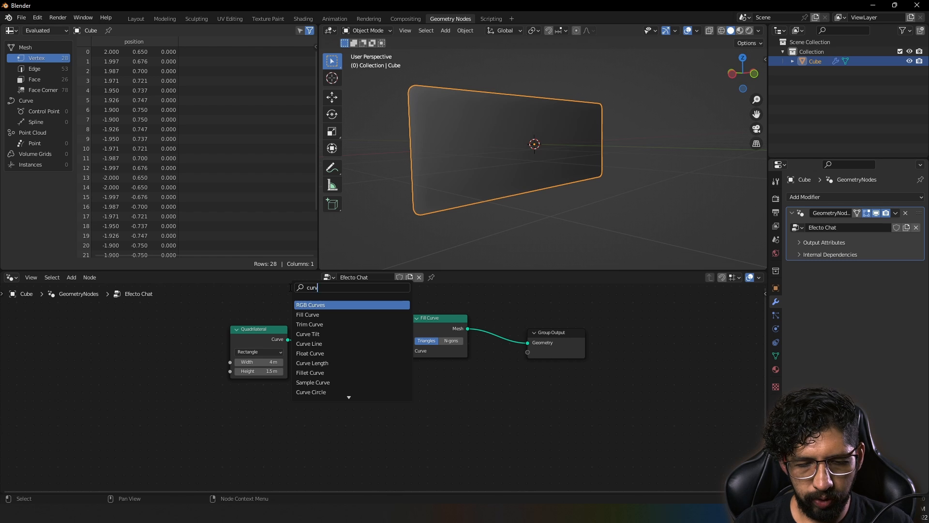
key("Return")
left_click(274, 401)
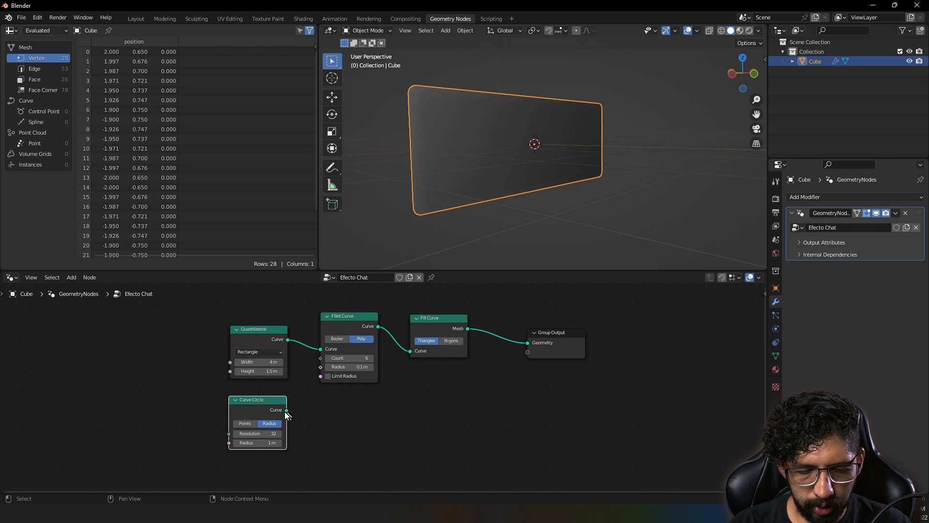
Connect the Curve Circle's Curve to the Group Output's Geometry and set its resolution to 3.
left_click_drag(286, 409, 530, 342)
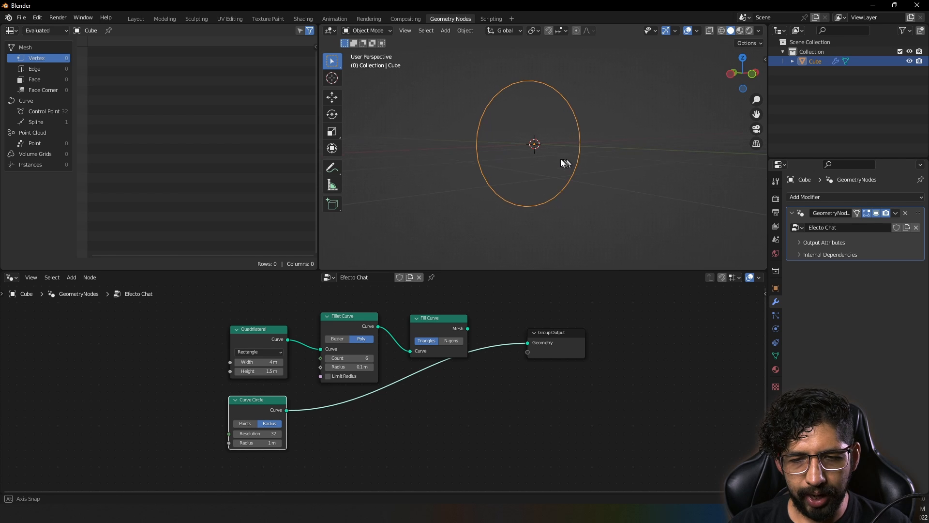
middle_click_drag(561, 159, 556, 162)
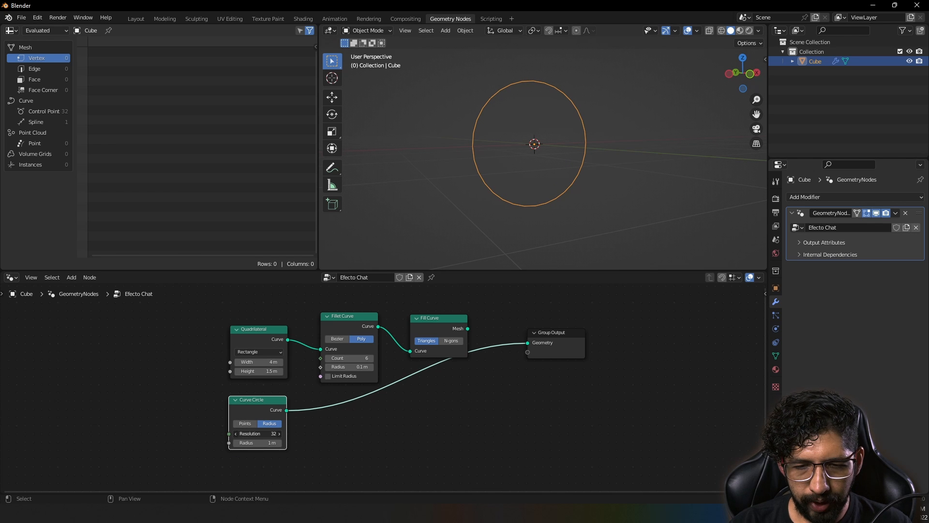
left_click_drag(256, 433, 232, 433)
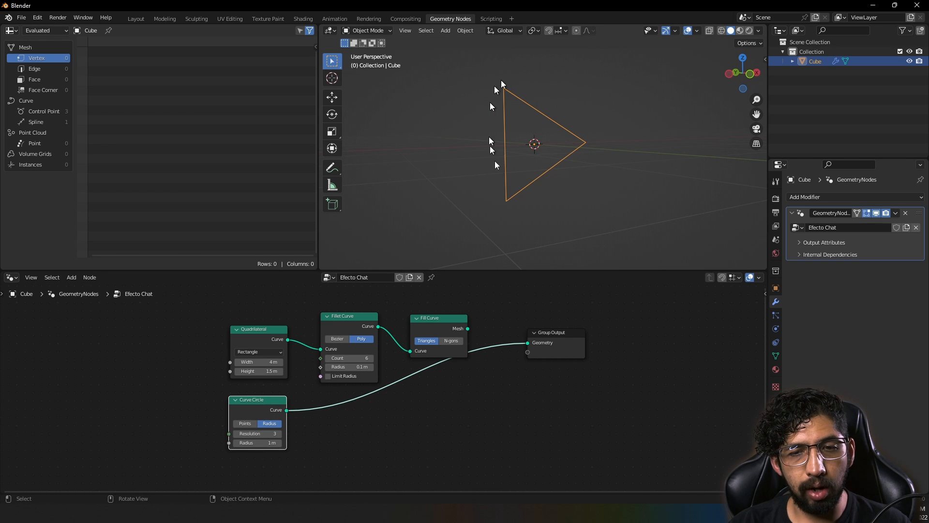
Duplicate the Fillet Curve node and insert the copy on the link between Curve Circle and Group Output.
left_click(347, 325)
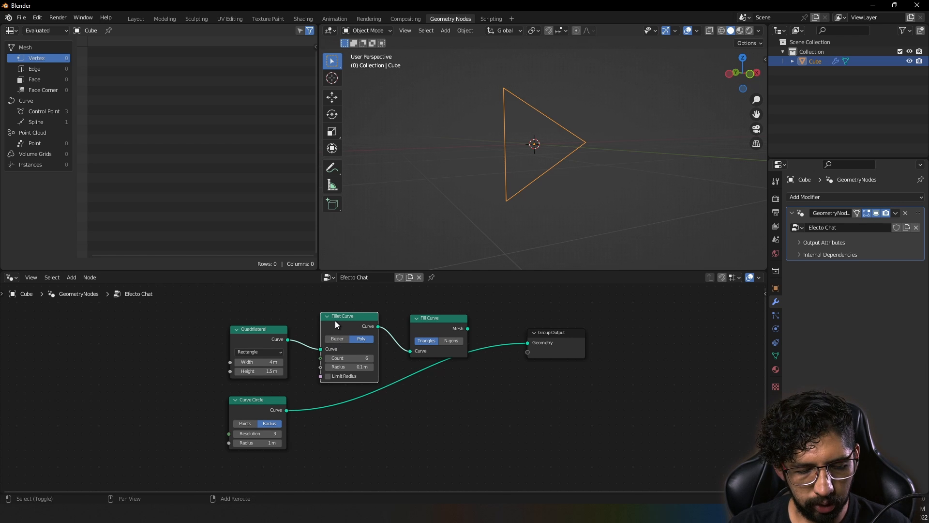
key("shift+d")
left_click(339, 390)
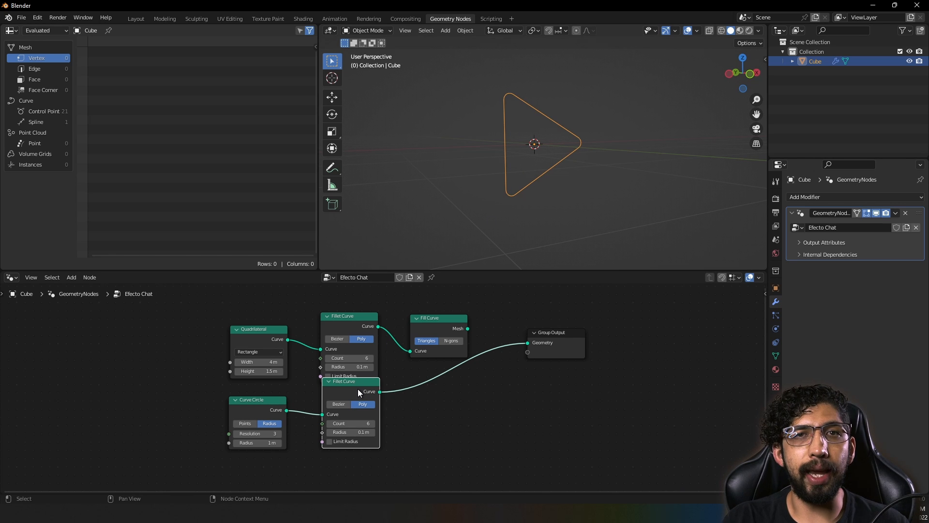
Set the Curve Circle's radius to 0.4 m.
left_click(244, 443)
key("BackSpace")
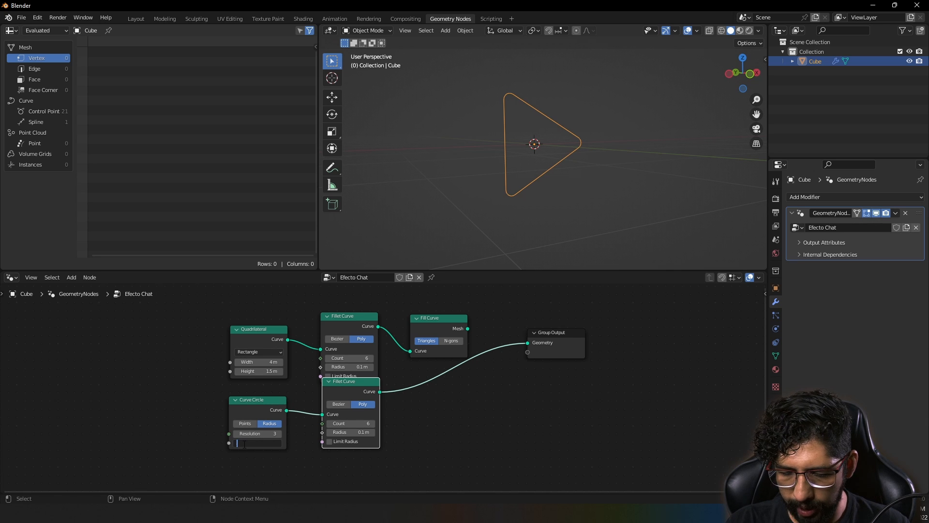
type(".4")
key("Return")
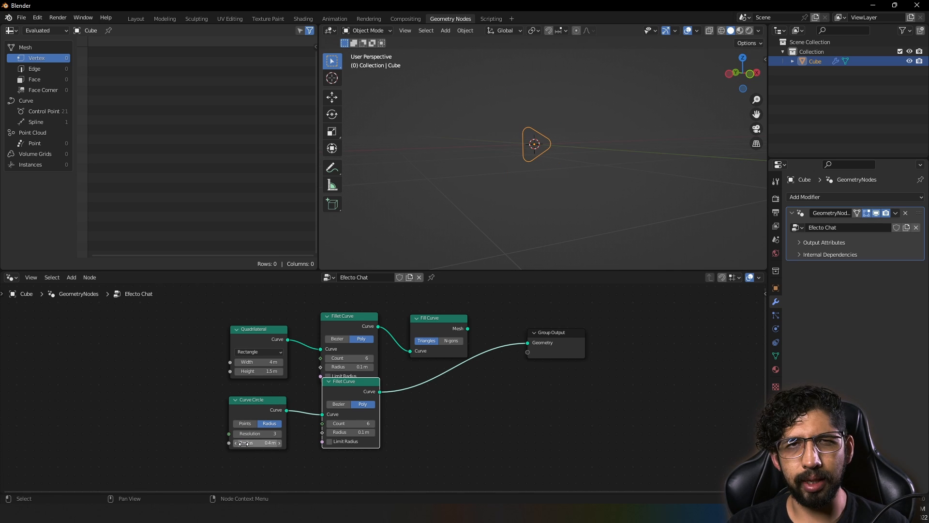
Set the radius of the Fillet Curve node fed by the Curve Circle to 0.05 m.
left_click(348, 432)
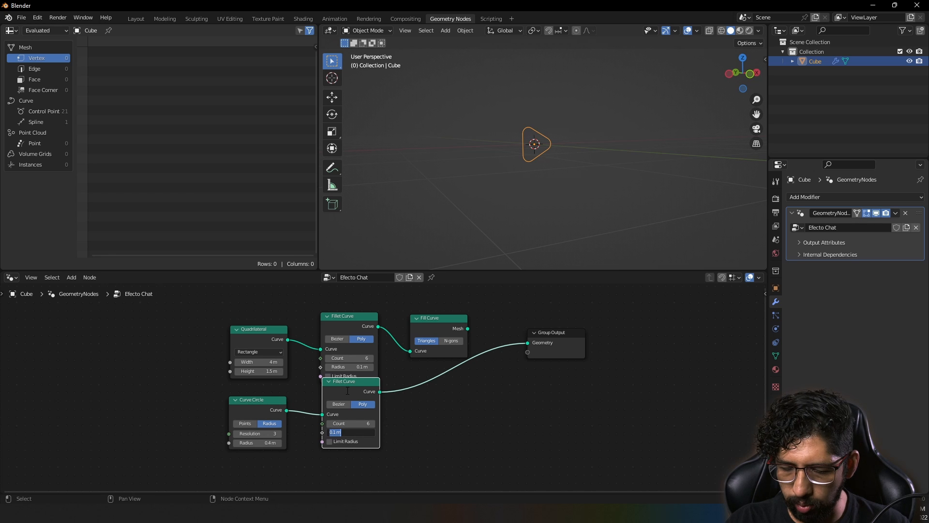
key("BackSpace")
type(".05")
key("Return")
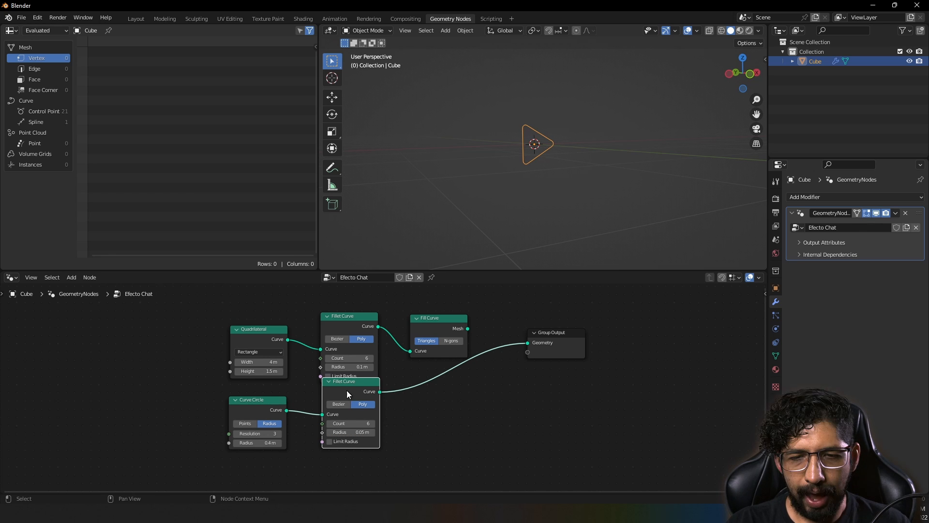
Move the lower Fillet Curve aside and insert a Transform node between it and the Curve Circle.
left_click_drag(347, 382, 428, 390)
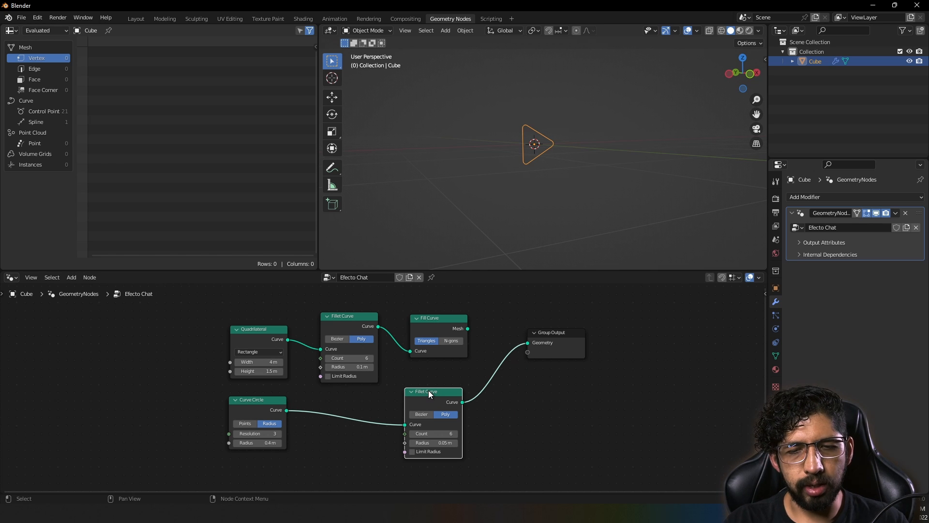
key("shift+a")
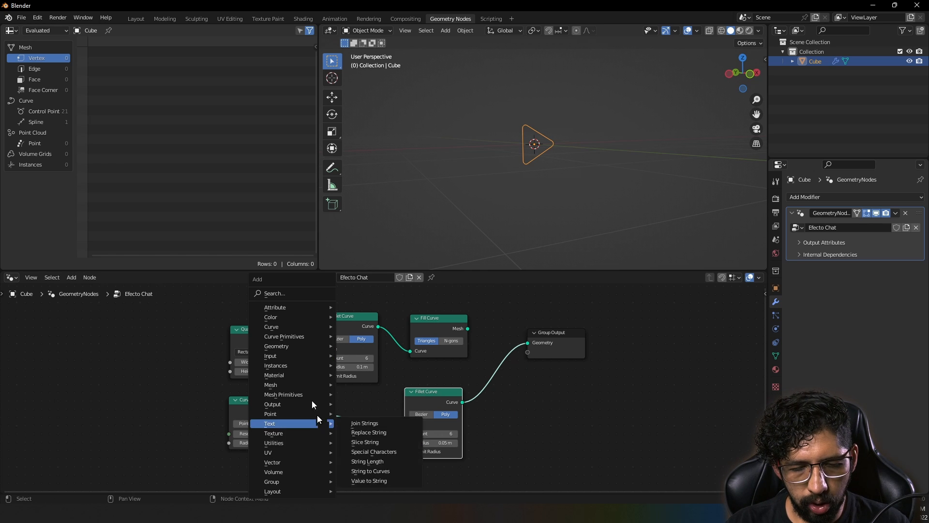
left_click(269, 292)
type("tra")
key("Return")
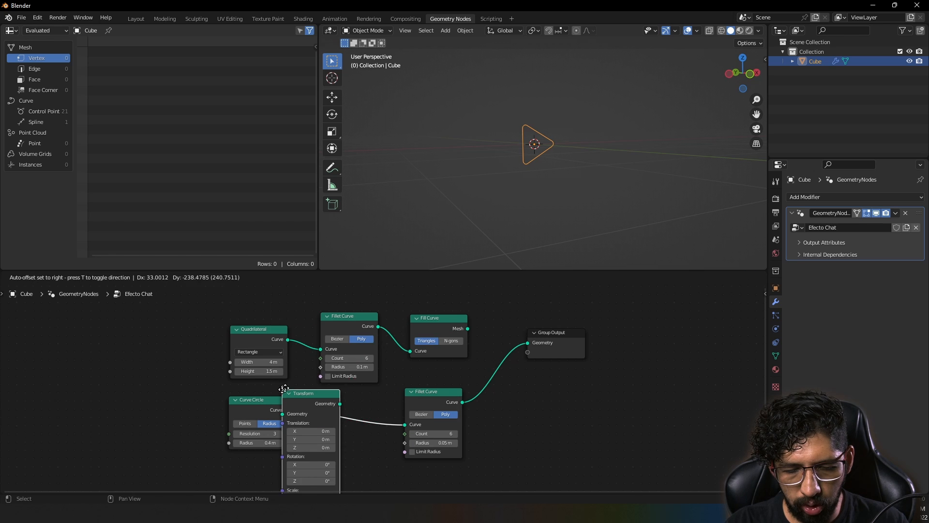
left_click(310, 382)
Try a translation of about -0.72, -0.18, 0.79 m and an X rotation of about 19.6° on the Transform node.
middle_click_drag(344, 424, 346, 355)
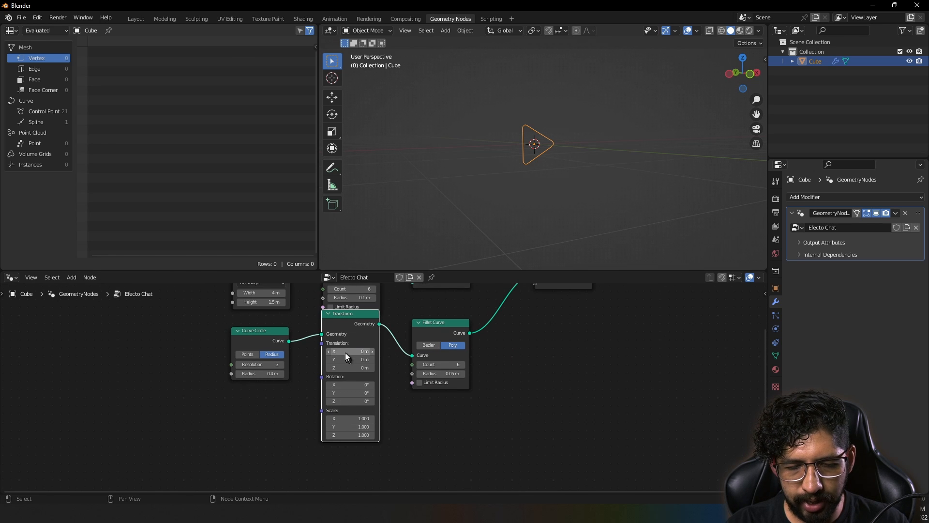
mouse_move(345, 352)
left_mouse_down()
mouse_move(363, 352)
mouse_move(335, 359)
left_mouse_up()
left_click_drag(344, 368, 445, 384)
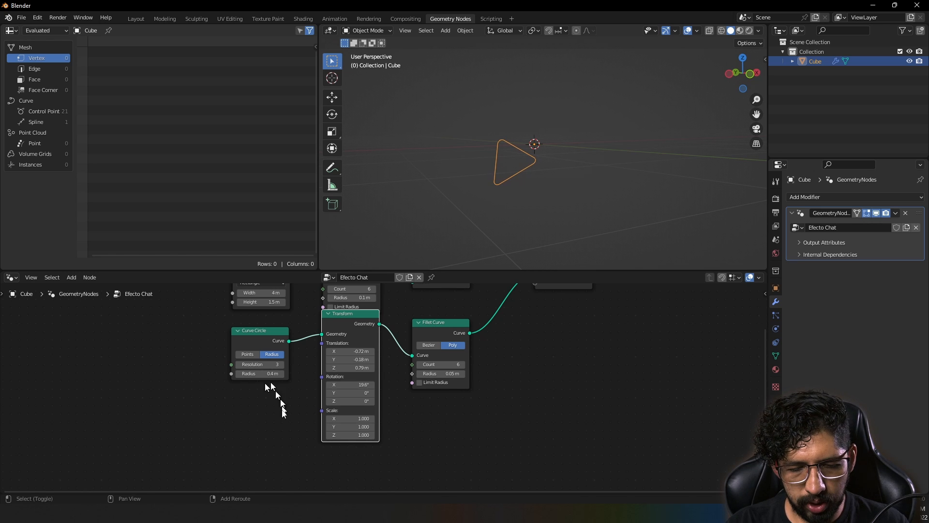
left_click_drag(321, 442, 322, 454)
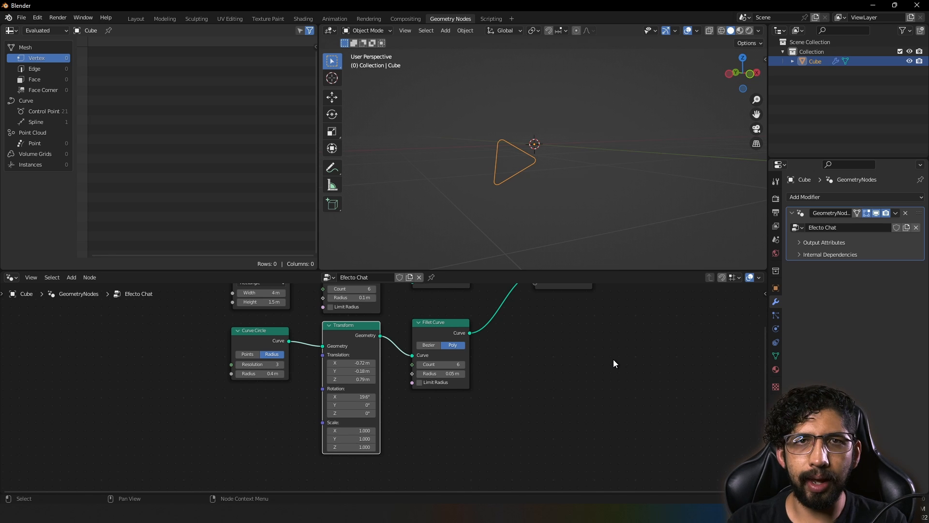
Move the Group Output farther away and insert a duplicate of the Fill Curve node between the lower Fillet Curve and the Group Output.
middle_click_drag(538, 369, 491, 414)
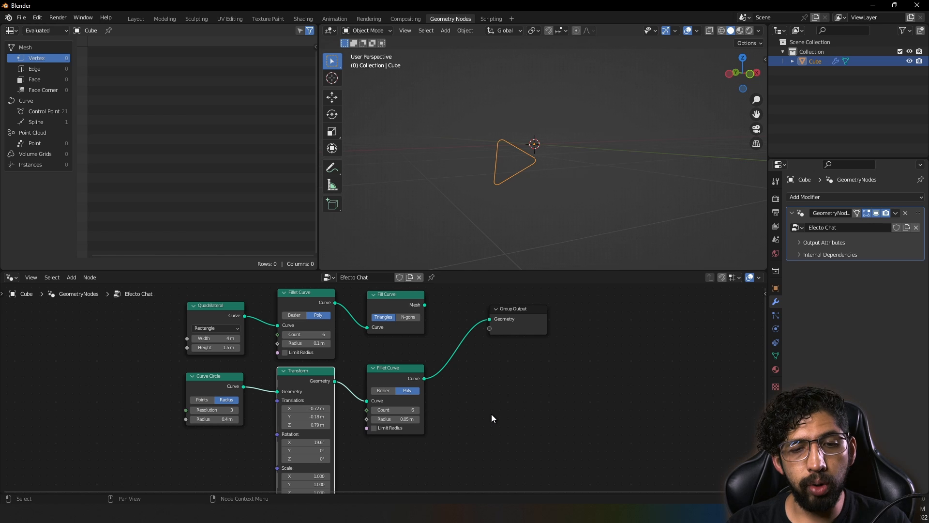
left_click_drag(513, 309, 647, 302)
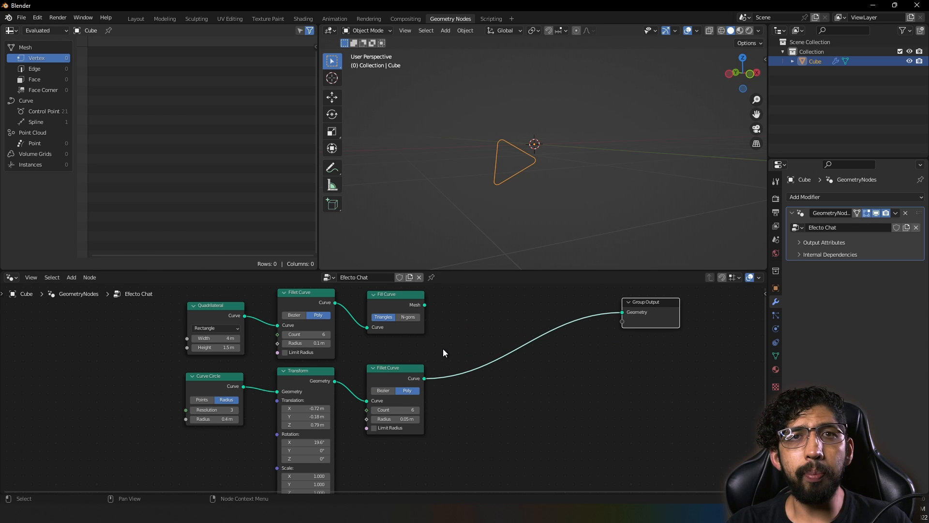
left_click(395, 301)
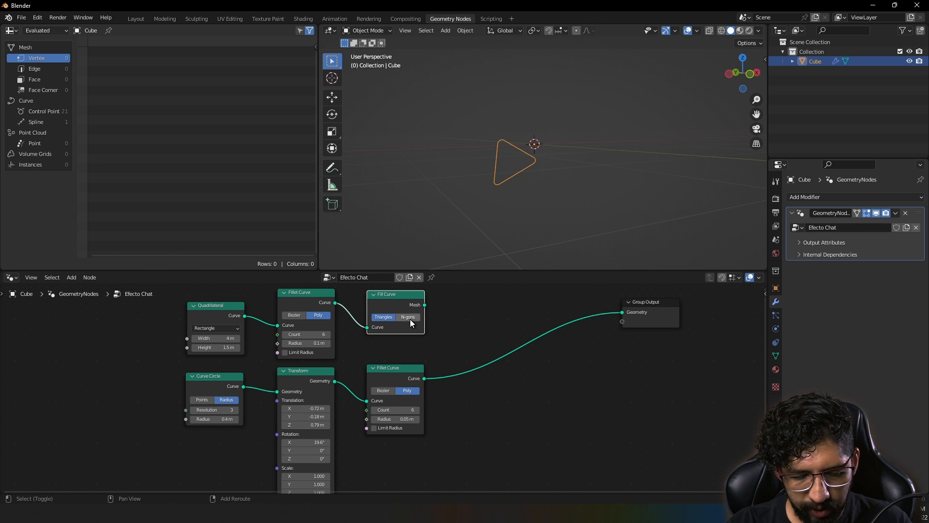
key("shift+d")
left_click(506, 375)
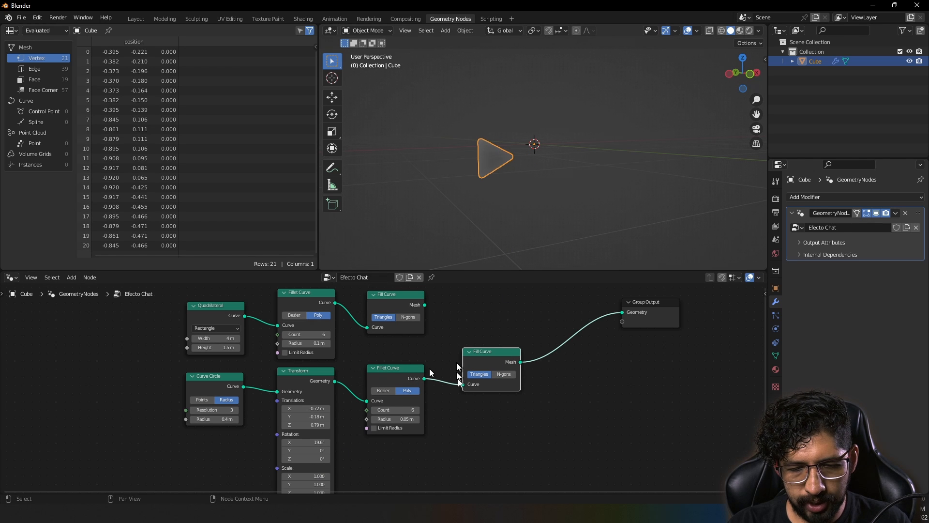
Add a Mesh Boolean node and place it above the link from the duplicated Fill Curve.
middle_click_drag(517, 363, 425, 388)
key("shift+a")
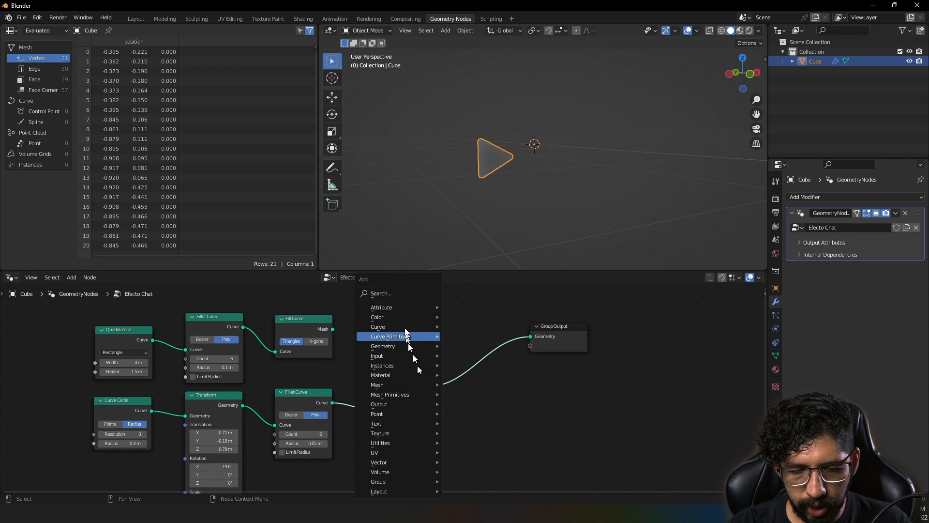
left_click(394, 294)
type("boolean")
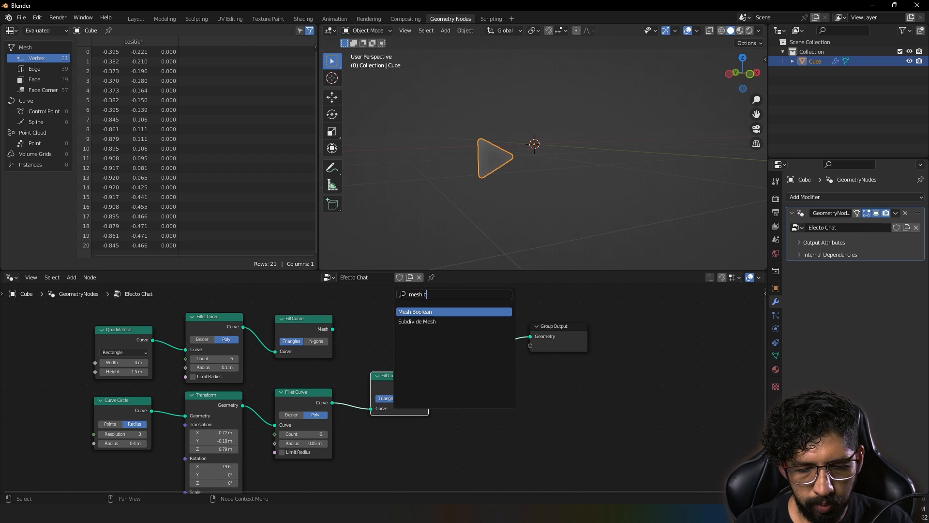
key("Return")
left_click(424, 286)
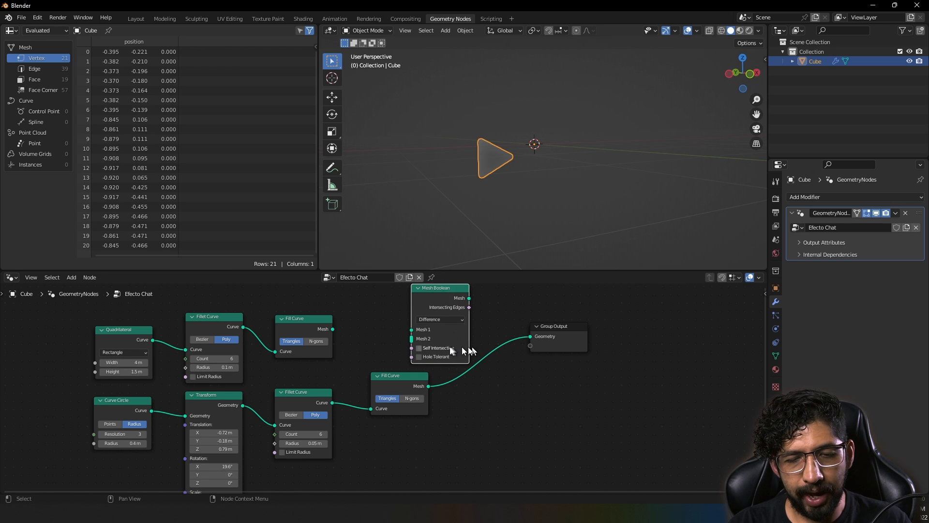
middle_click_drag(457, 347, 509, 362)
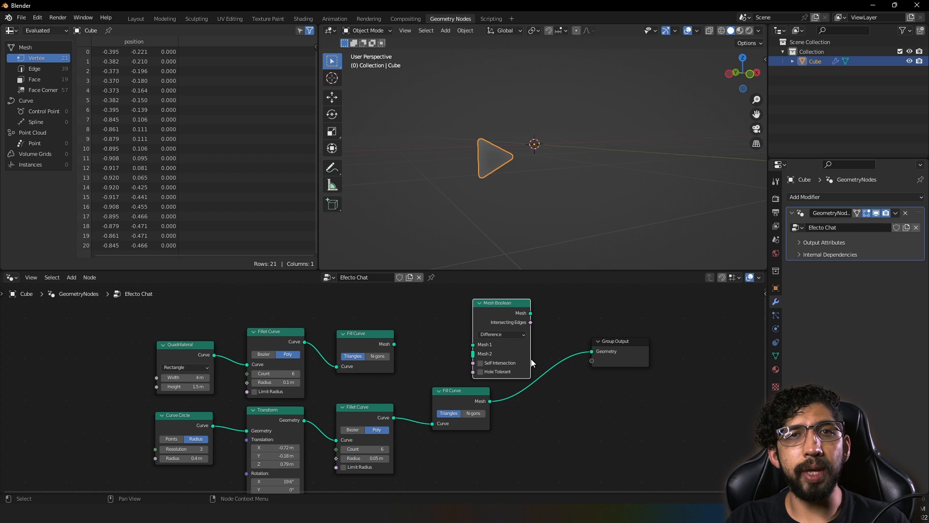
Set the Mesh Boolean node's operation to Union and shift the node slightly away from the Fill Curve nodes.
left_click(184, 347)
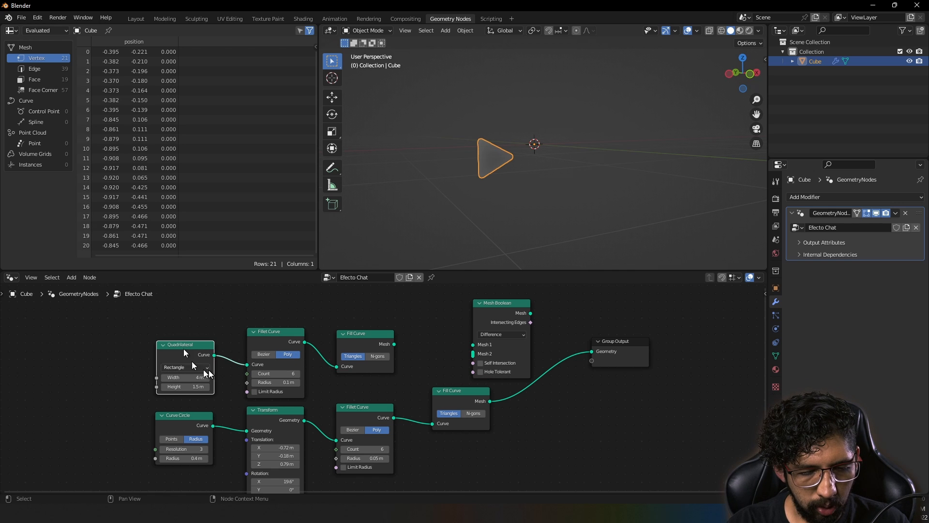
left_click(177, 417)
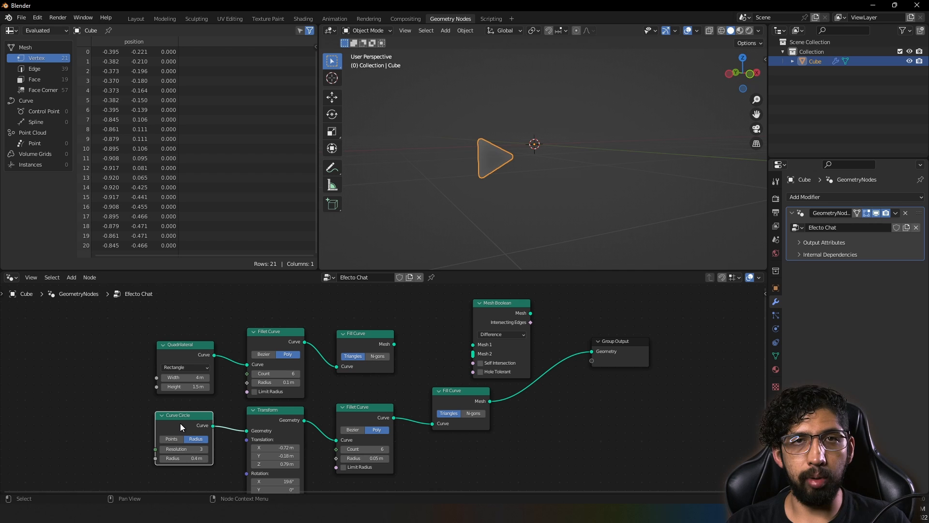
left_click(511, 335)
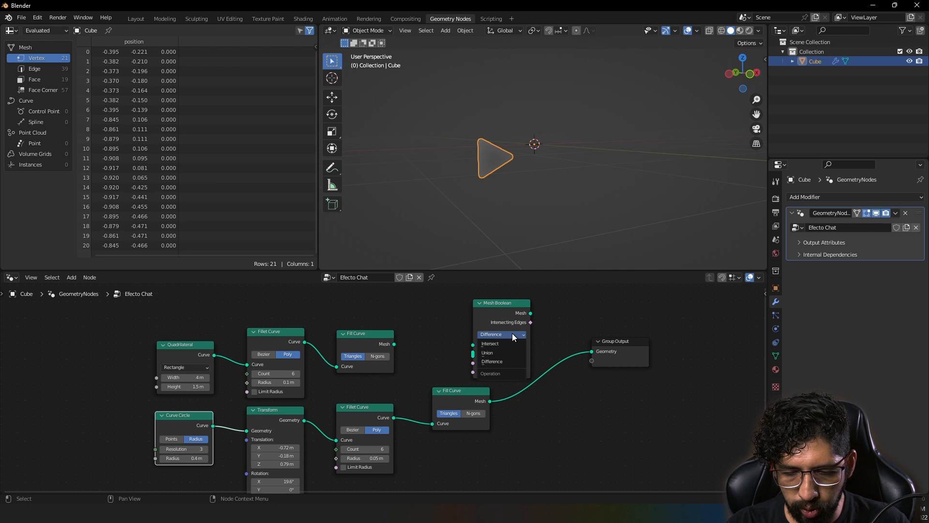
left_click(504, 351)
left_click_drag(499, 307, 513, 303)
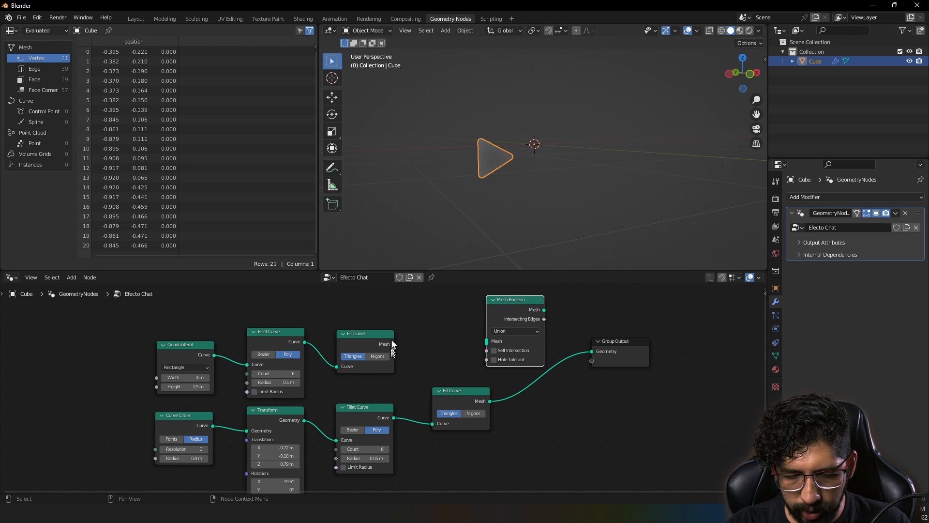
Connect both Fill Curve meshes to the Mesh Boolean's Mesh input and its Mesh output to the Group Output's Geometry.
left_click_drag(394, 345, 487, 342)
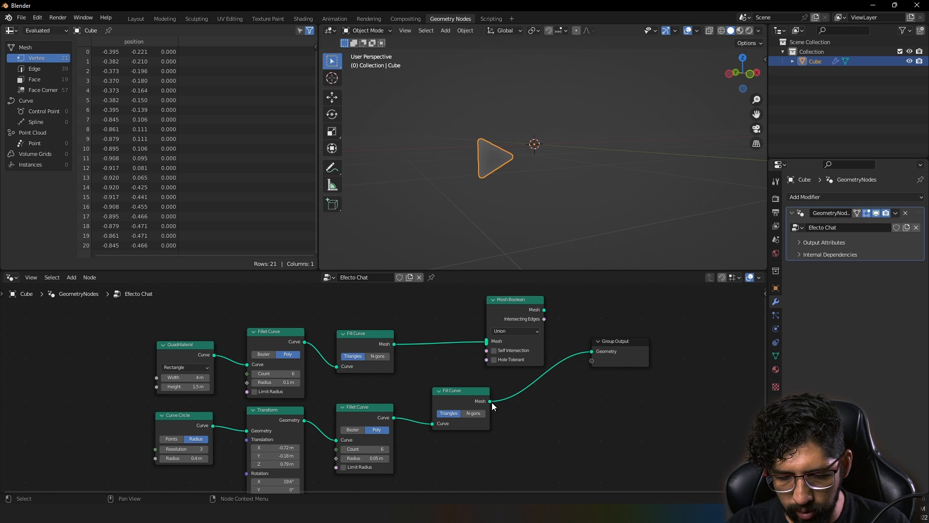
left_click_drag(490, 401, 486, 342)
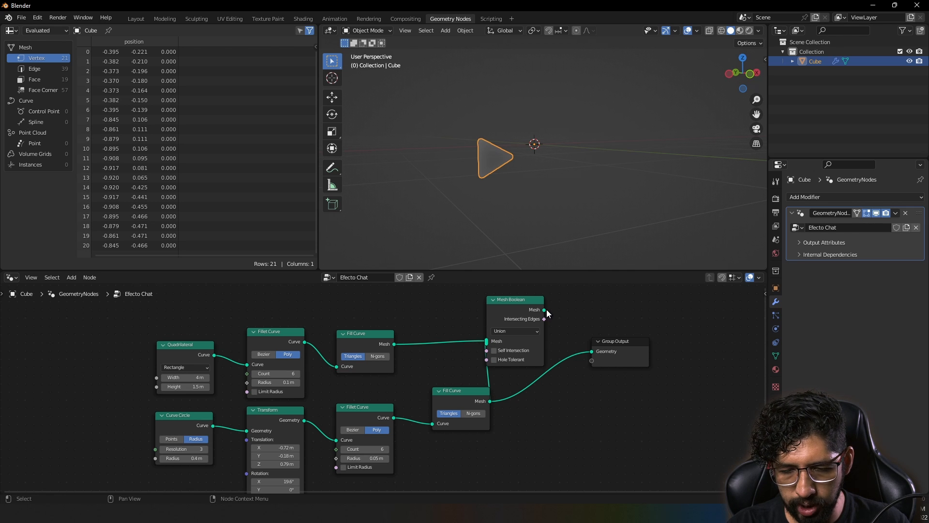
left_click_drag(544, 310, 576, 339)
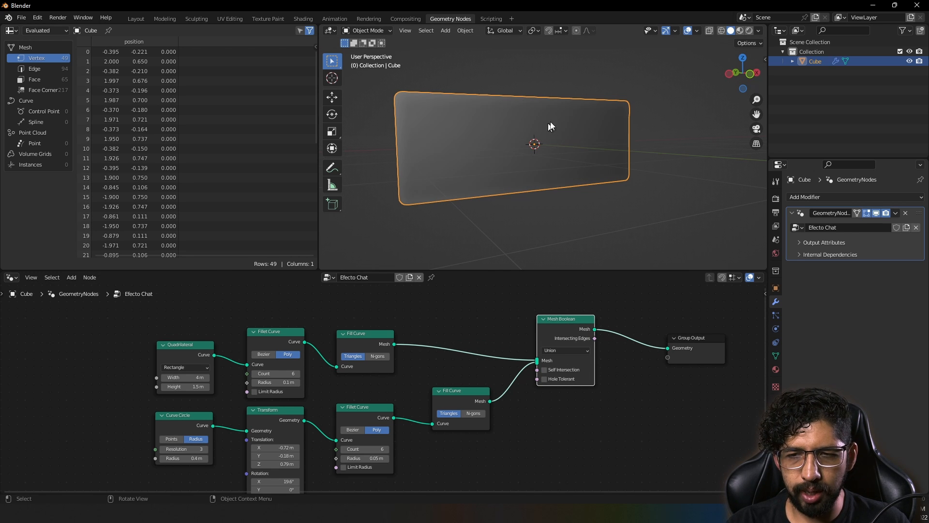
Show the viewport in wireframe and enable Self Intersection and Hole Tolerant on the Mesh Boolean node.
left_click(724, 31)
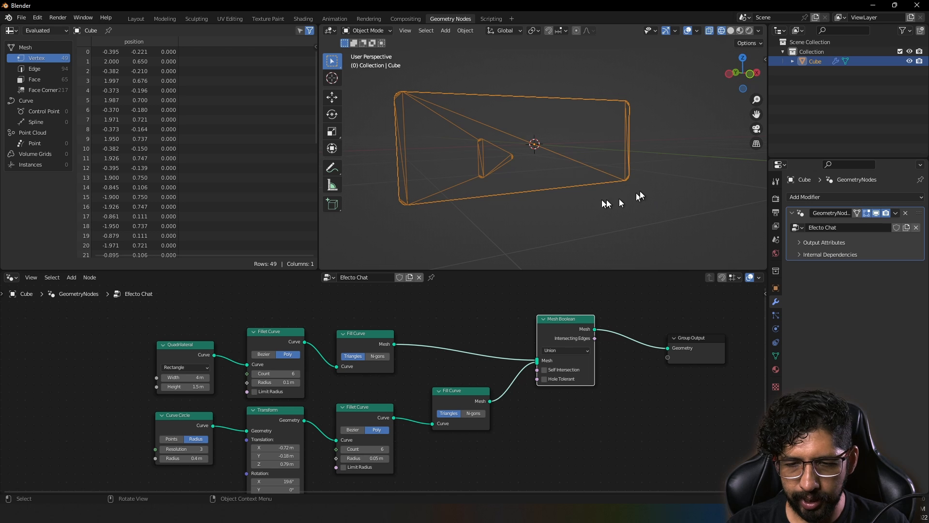
left_click(544, 379)
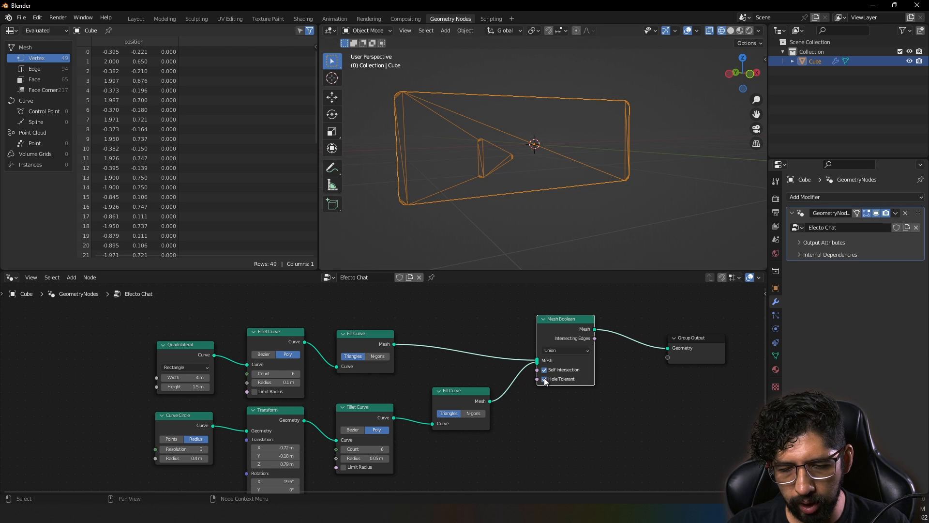
Set the Transform node's translation to X 1.8 m, Y -0.5 m and Z 0 m.
middle_click_drag(421, 441, 552, 368)
middle_click_drag(453, 385, 460, 340, "ctrl")
middle_click_drag(408, 366, 432, 339)
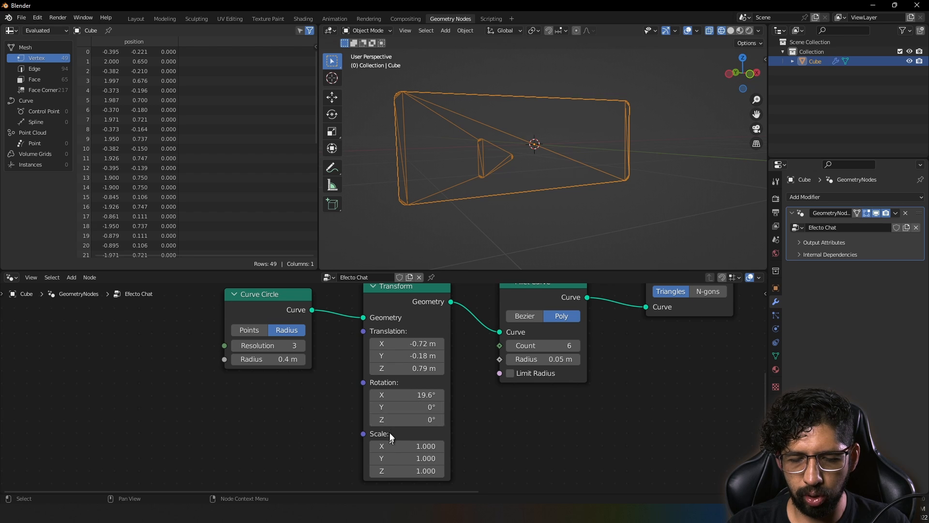
left_click(411, 342)
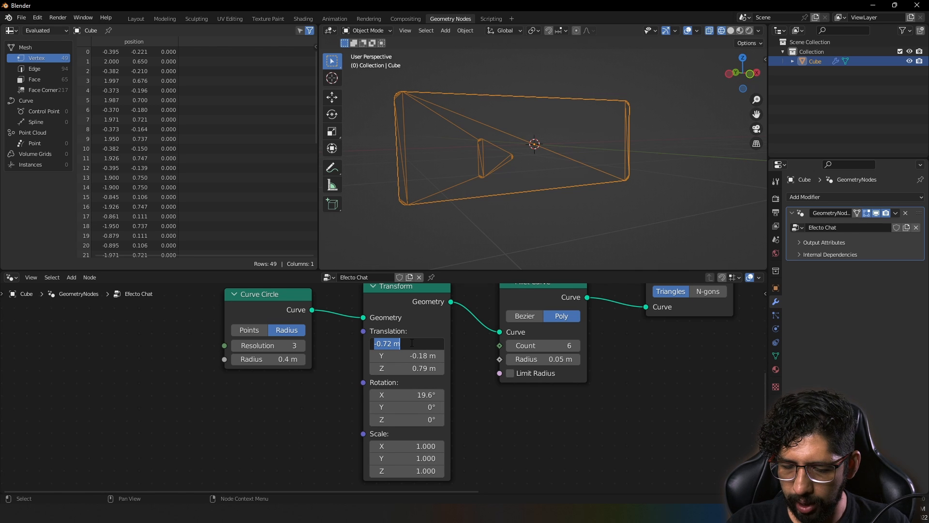
type("1.8")
key("Return")
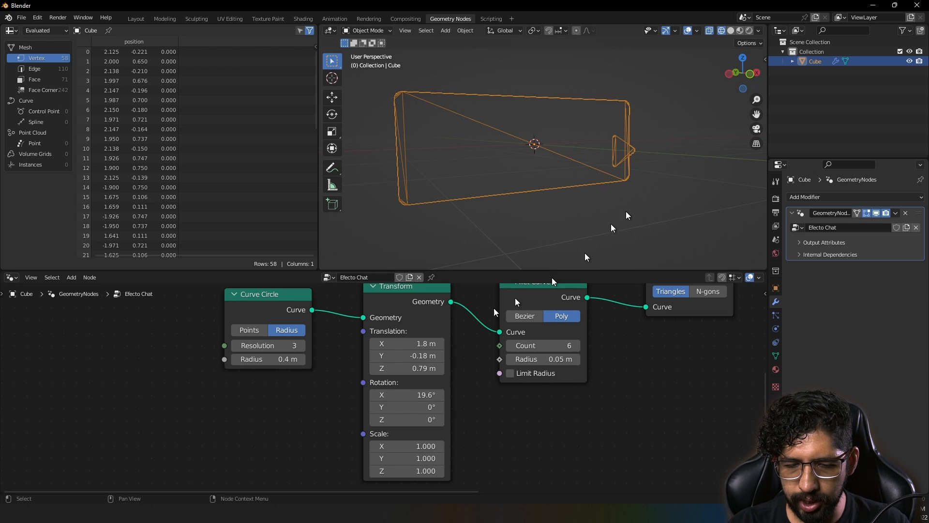
left_click(412, 356)
type("-0")
type(".5")
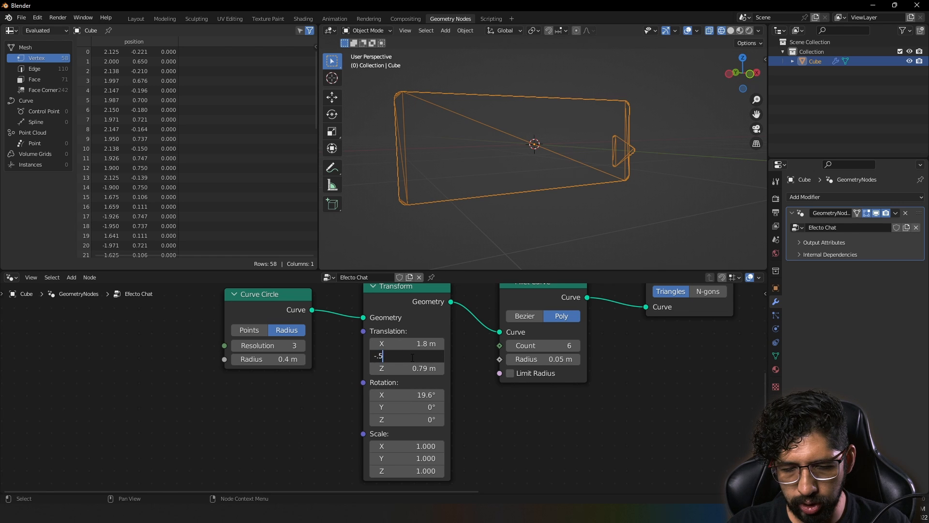
key("Return")
left_click(412, 368)
type("0")
key("Return")
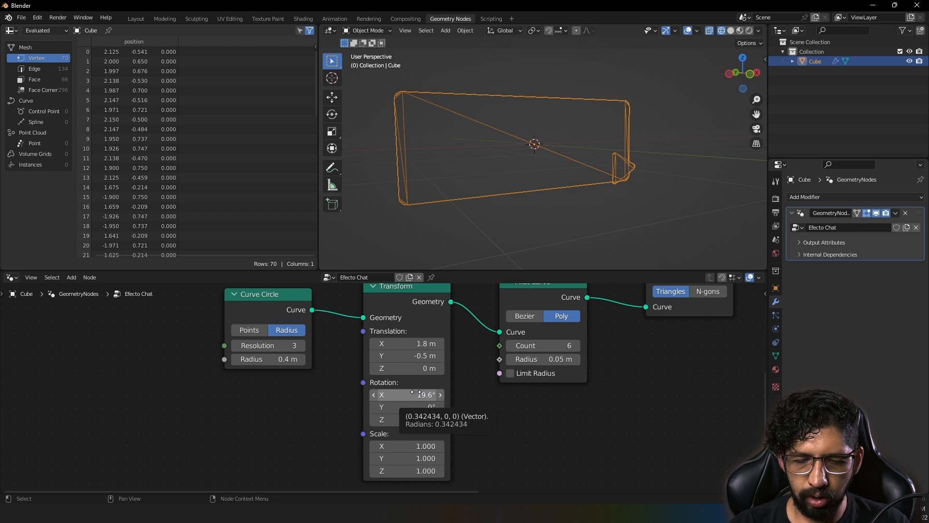
Set the Transform node's rotation to 0° on X and -150° on Z.
left_click_drag(415, 392, 417, 393)
type("0")
key("Return")
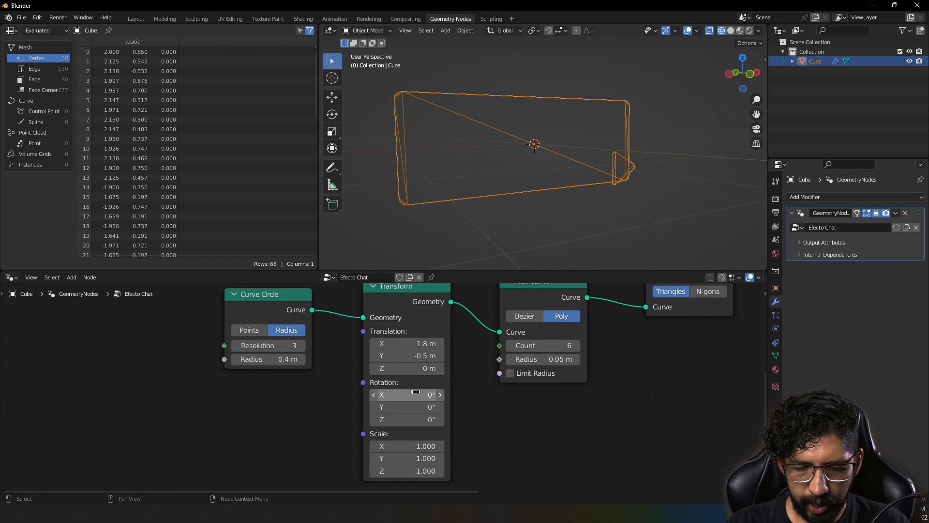
left_click(414, 422)
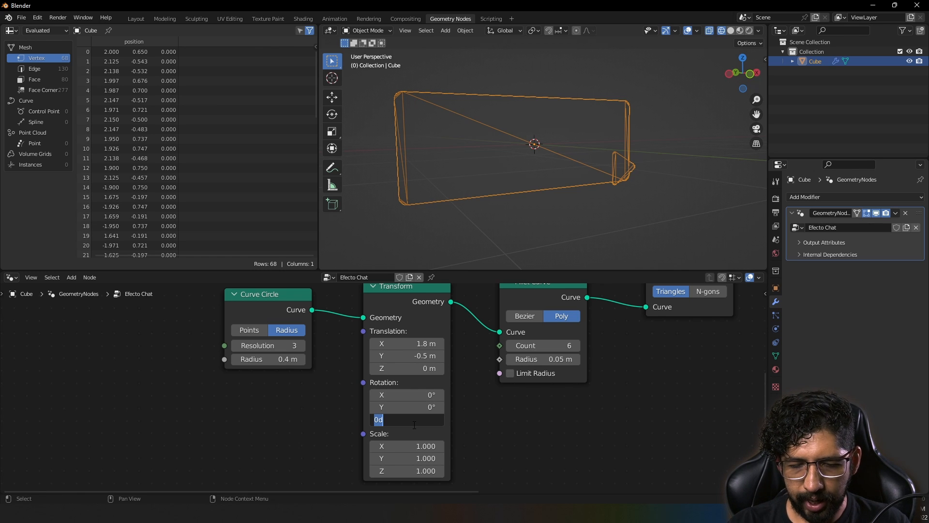
key("BackSpace")
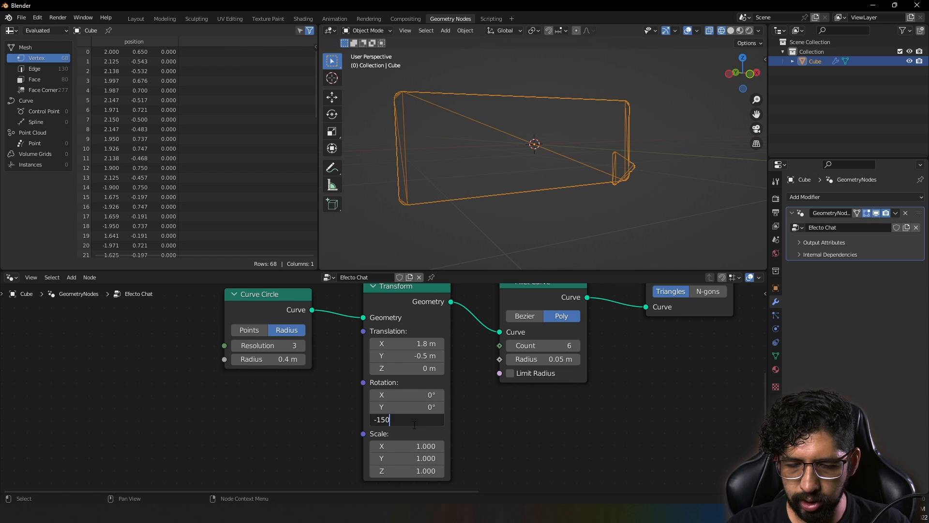
key("Return")
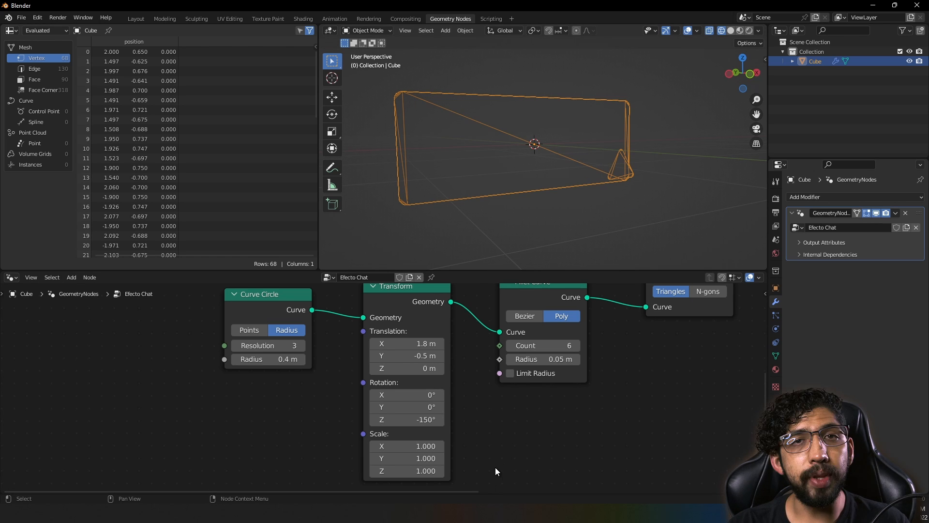
middle_click_drag(495, 461, 495, 442)
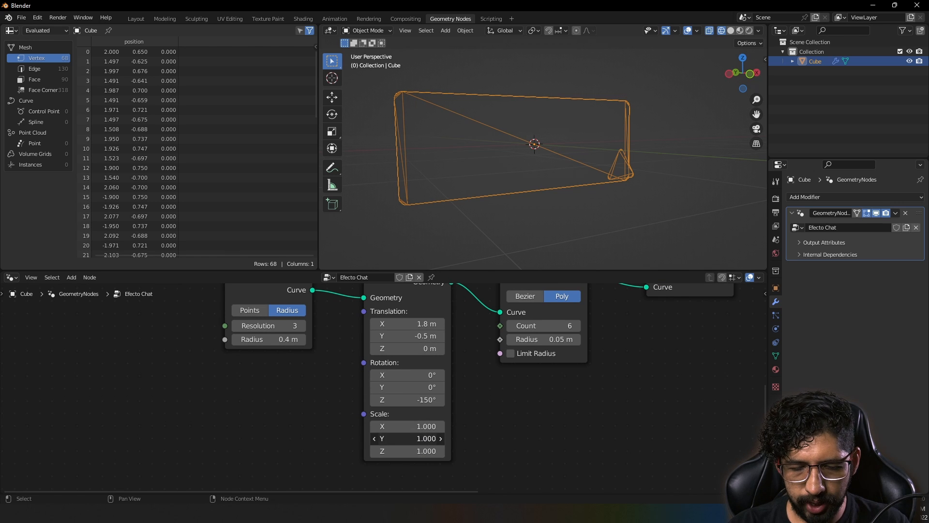
Set the Transform node's Y scale to 1.5 and show the viewport in solid shading.
left_click(386, 438)
type("1.5")
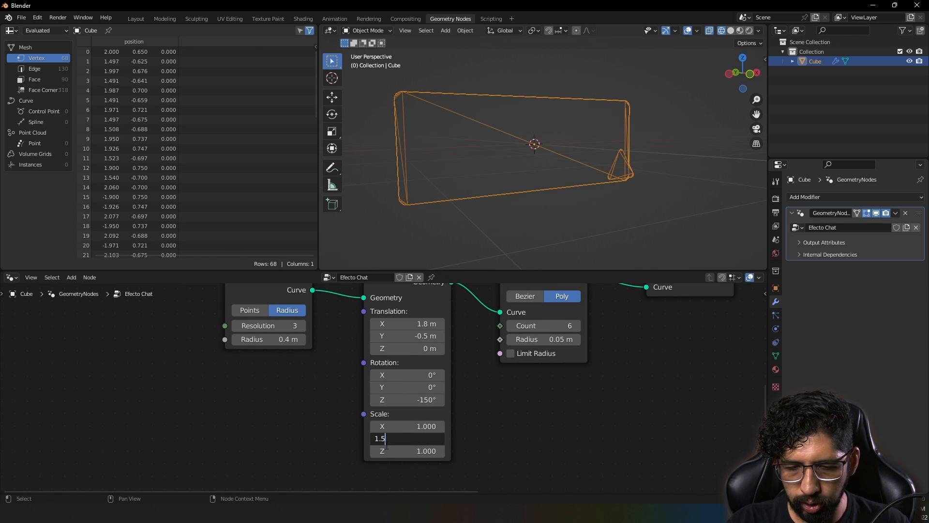
key("Return")
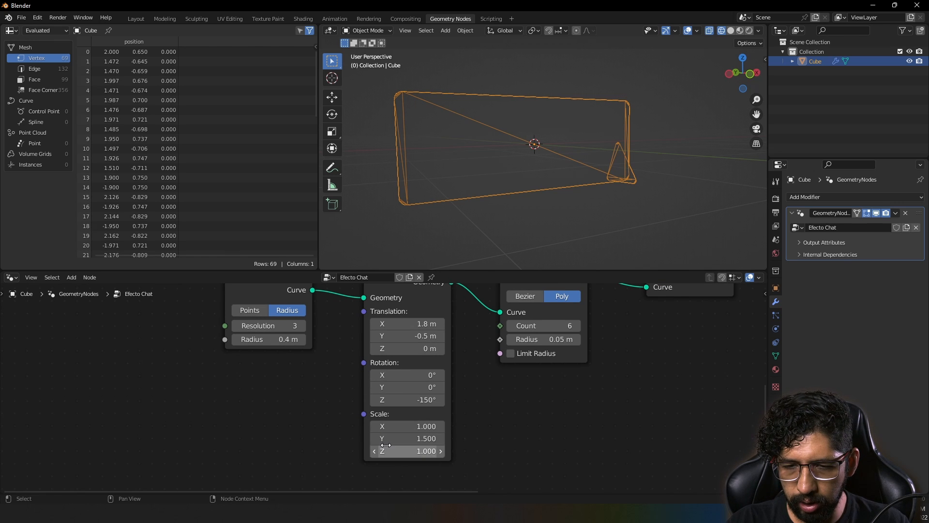
left_click(730, 30)
mouse_move(672, 165)
middle_mouse_down()
mouse_move(663, 176)
mouse_move(593, 160)
mouse_move(655, 177)
mouse_move(634, 173)
mouse_move(654, 192)
middle_mouse_up()
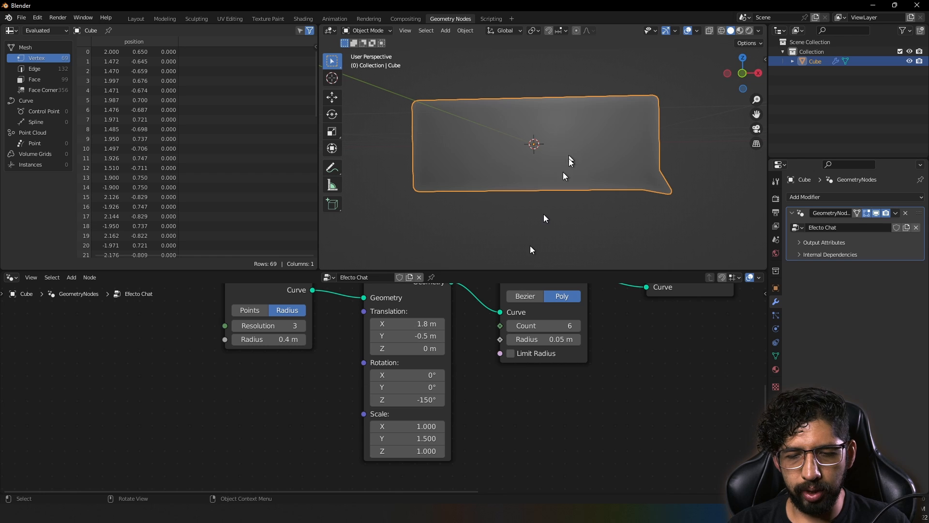
Try the Transform node after the triangle's Fillet Curve and return it between Curve Circle and Fillet Curve.
middle_click_drag(494, 392, 412, 439)
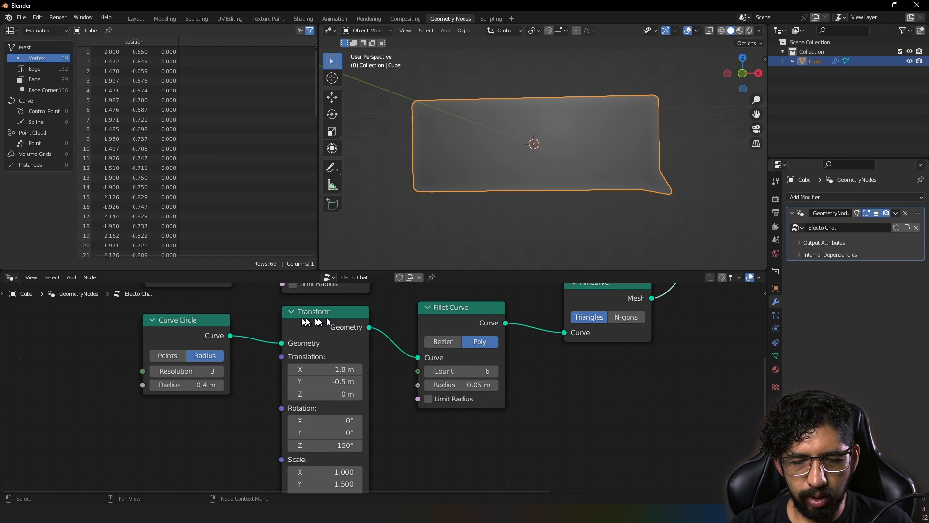
left_click(346, 325)
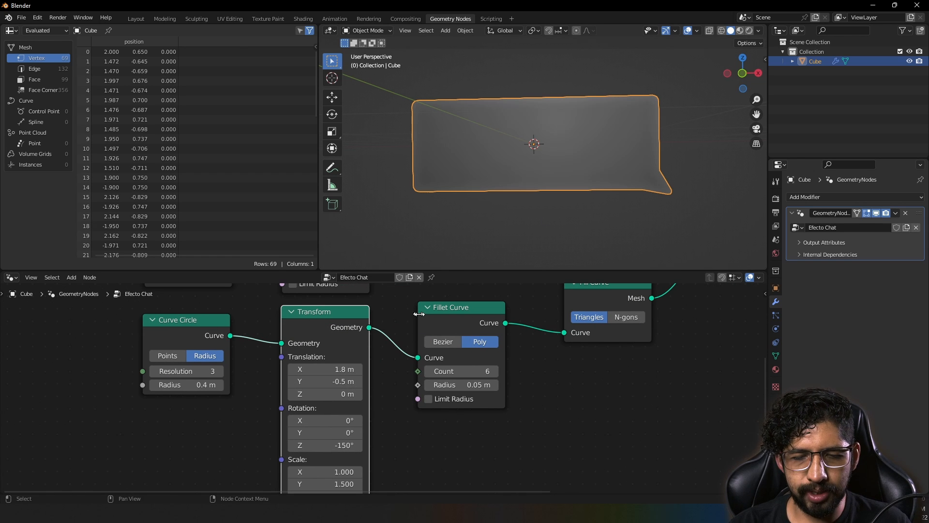
left_click_drag(322, 315, 530, 306)
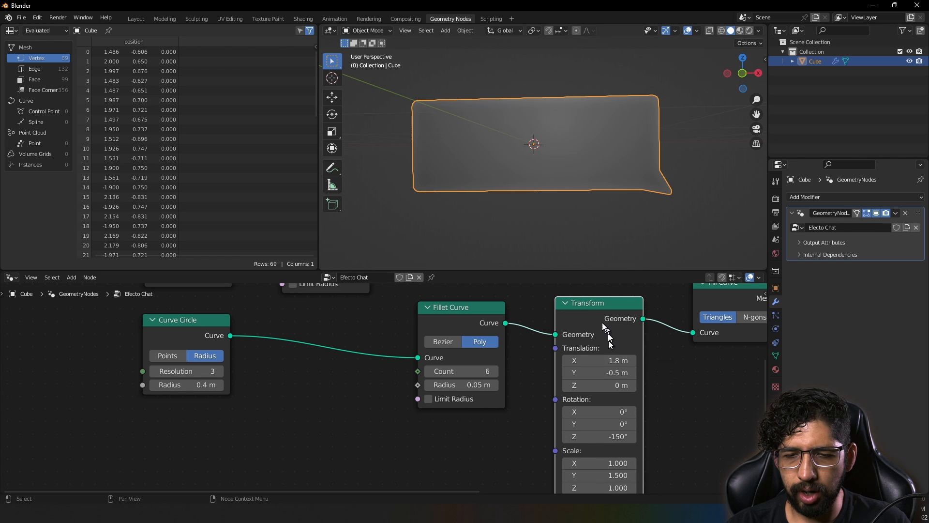
left_click_drag(602, 324, 300, 341)
left_click_drag(314, 342, 322, 341)
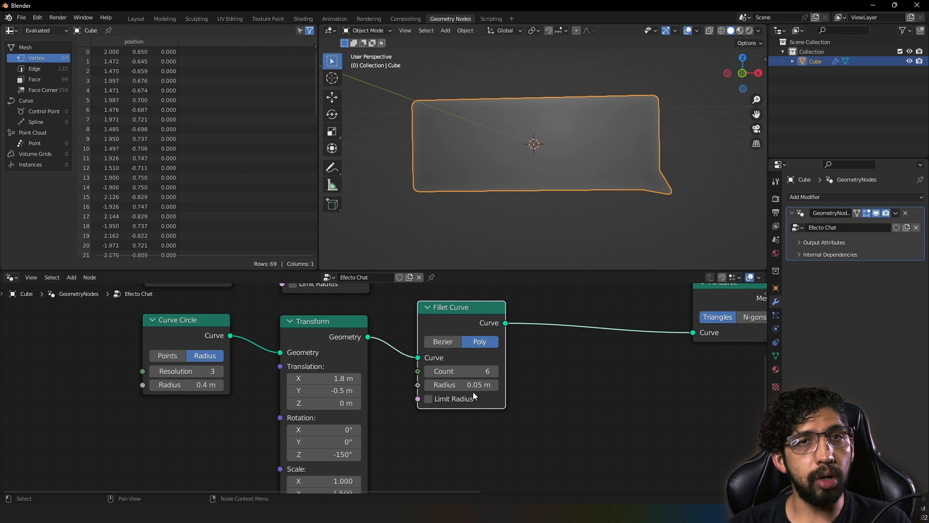
Try a 0.55 m radius on the rectangle's Fillet Curve node and undo the change.
mouse_move(473, 393)
left_mouse_down()
mouse_move(504, 393)
mouse_move(476, 384)
left_mouse_up()
middle_click_drag(407, 379, 543, 493)
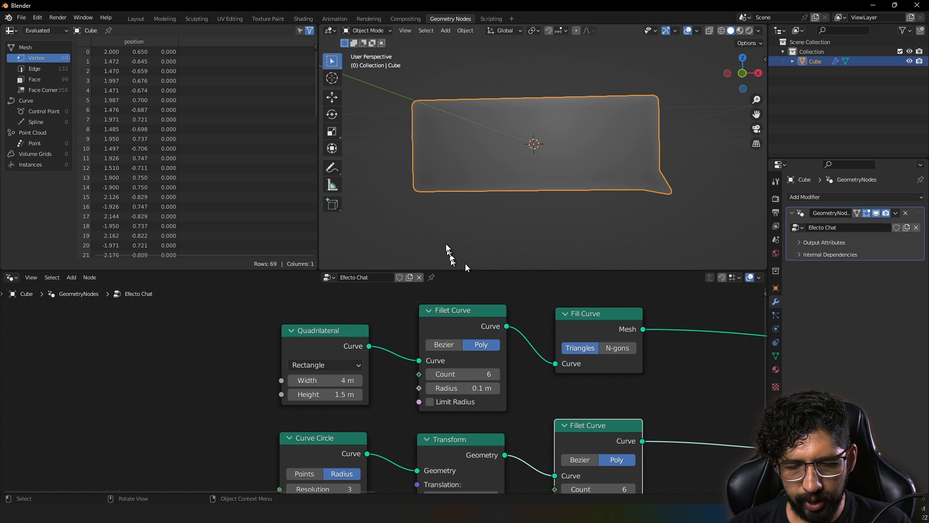
mouse_move(464, 388)
left_mouse_down()
mouse_move(493, 387)
mouse_move(463, 386)
left_mouse_up()
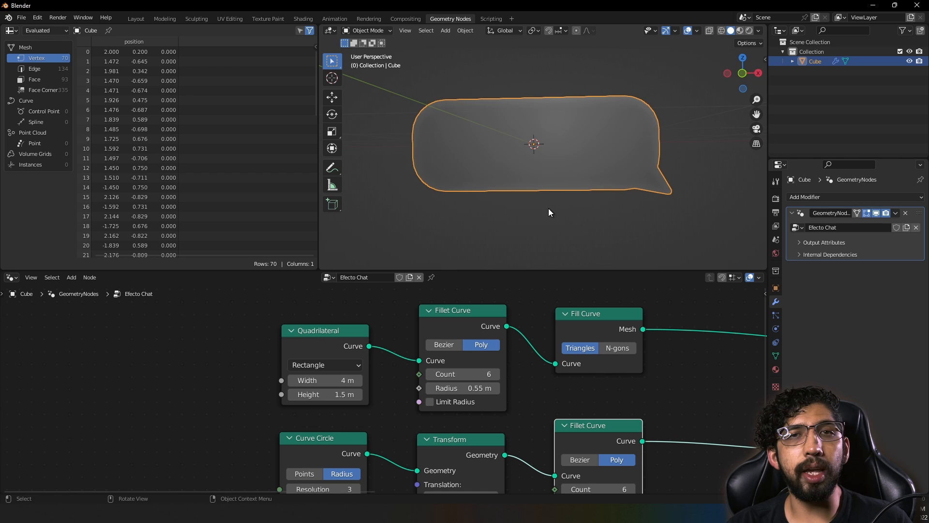
key("ctrl+z")
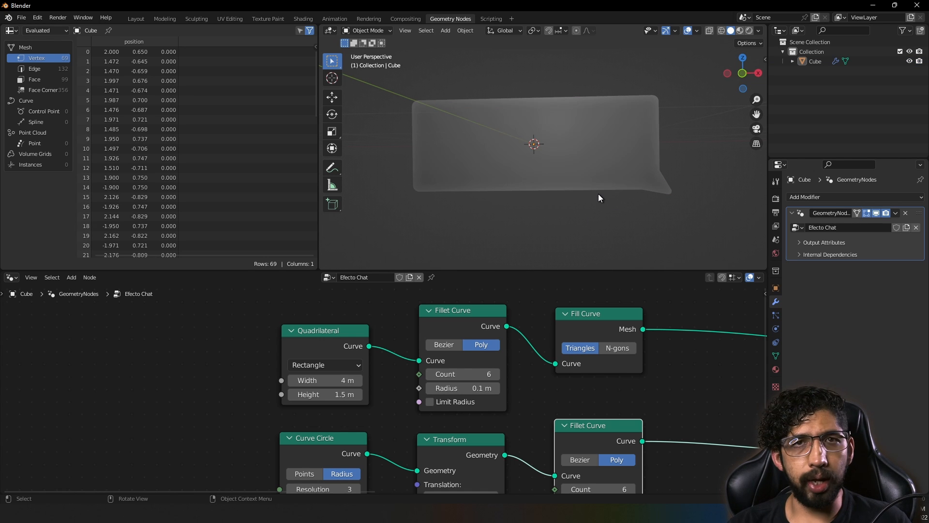
Move the triangle's Fill Curve and the Mesh Boolean node closer to the nodes that feed them.
scroll(678, 394, "down", 4)
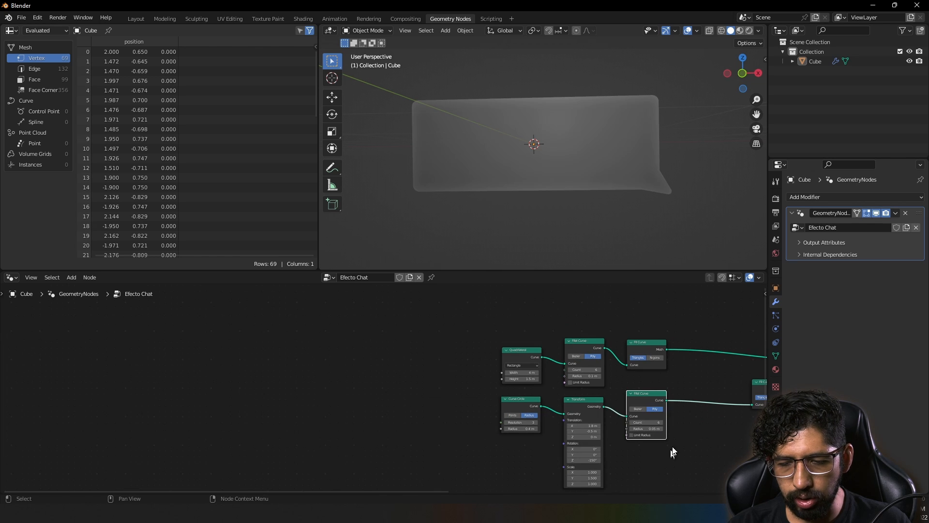
middle_click_drag(672, 452, 428, 423)
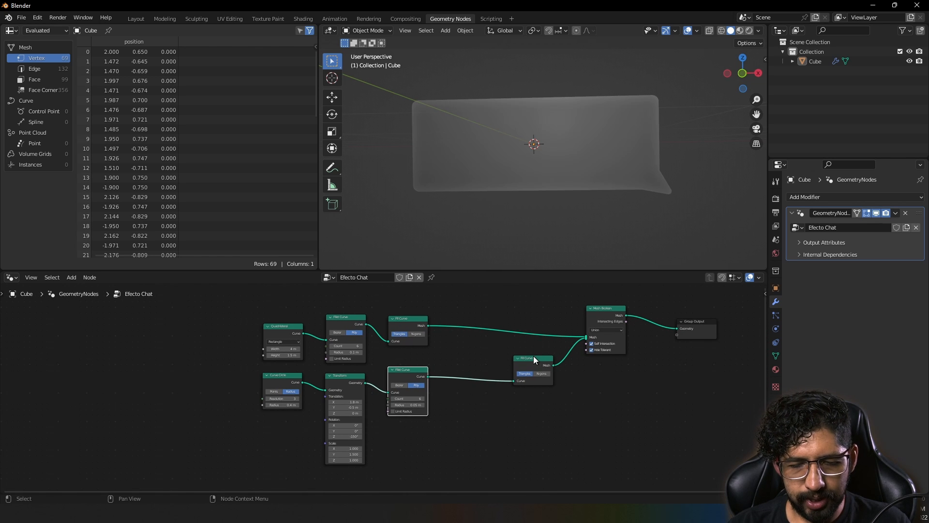
left_click_drag(533, 355, 466, 357)
left_click_drag(595, 312, 536, 310)
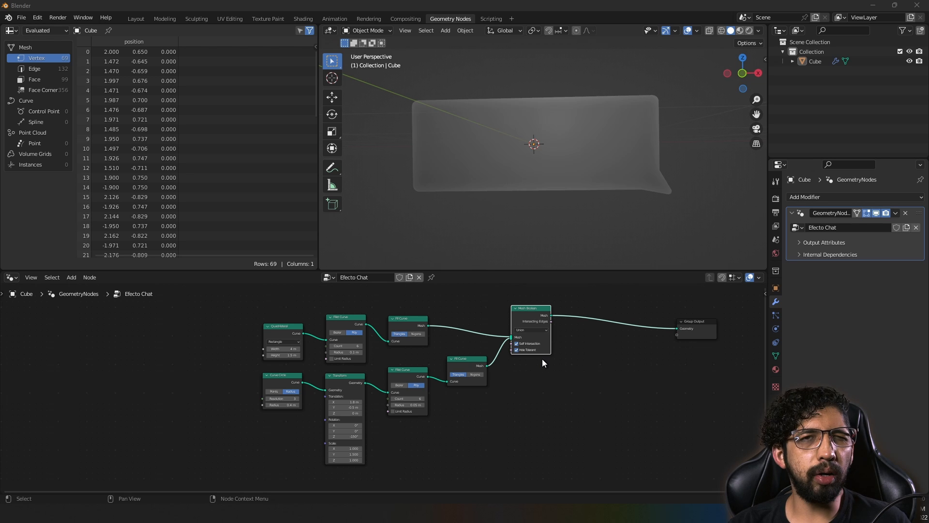
Add a Transform node on the link between Mesh Boolean and Group Output.
middle_click_drag(438, 433, 457, 368, "ctrl")
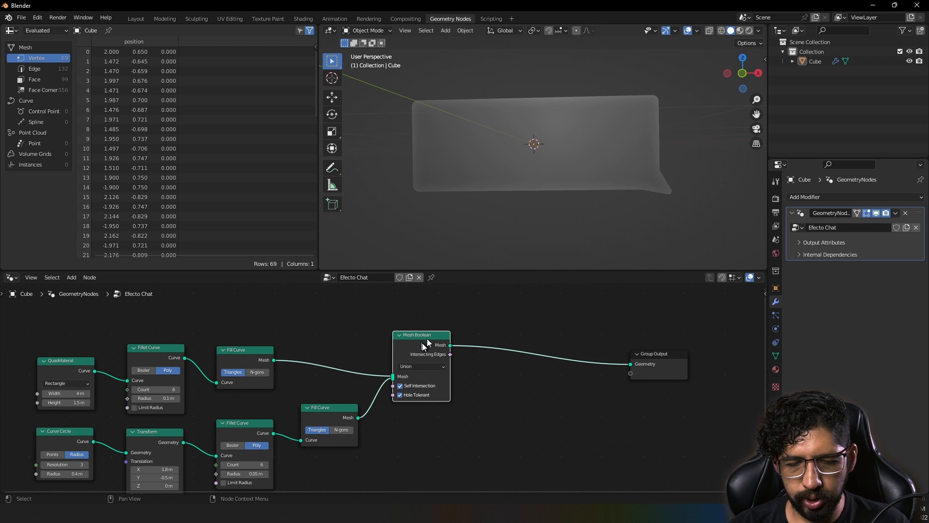
key("shift+a")
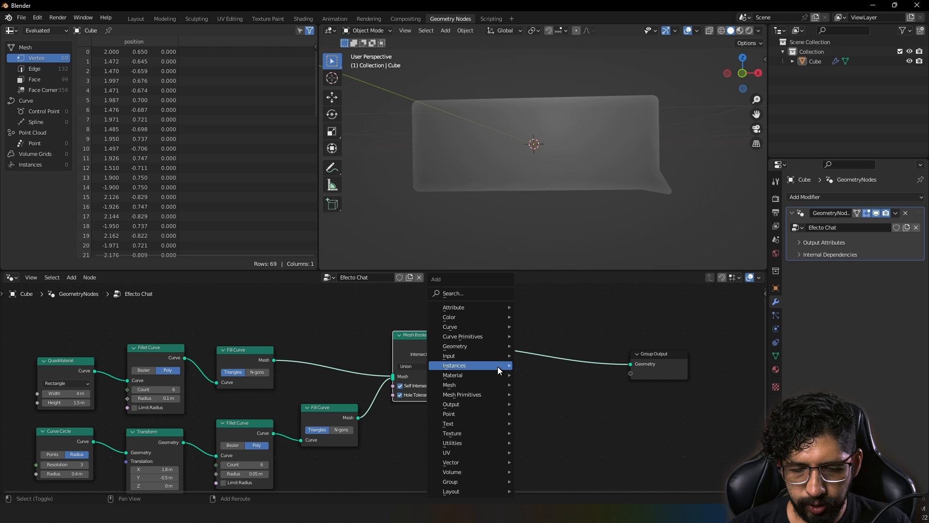
left_click(468, 305)
type("trans")
key("Return")
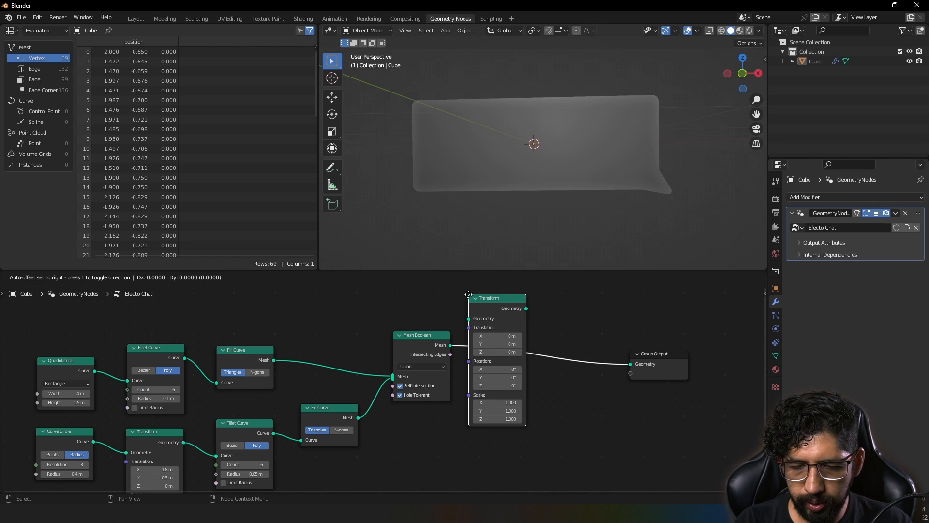
left_click(488, 300)
left_click_drag(499, 307, 489, 332)
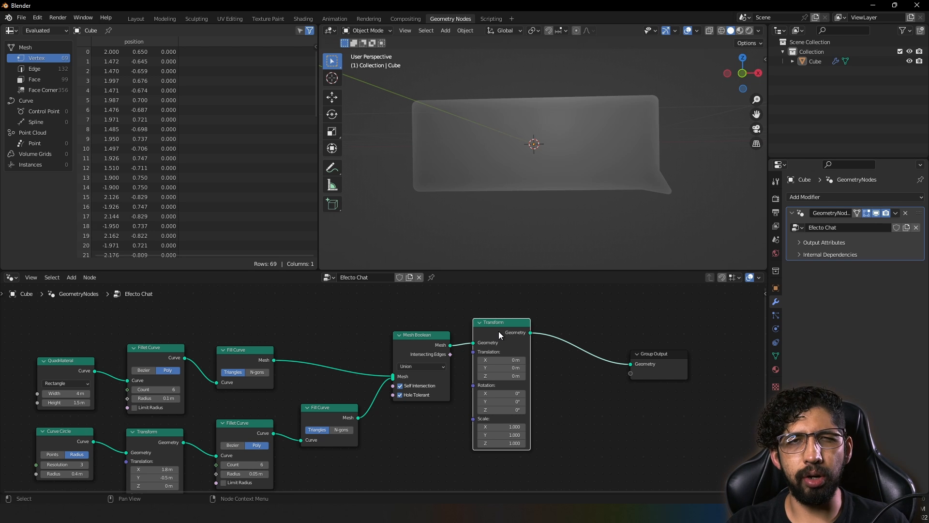
Try an X translation of 1.4 m on the new Transform node and undo it.
left_click_drag(495, 361, 517, 360)
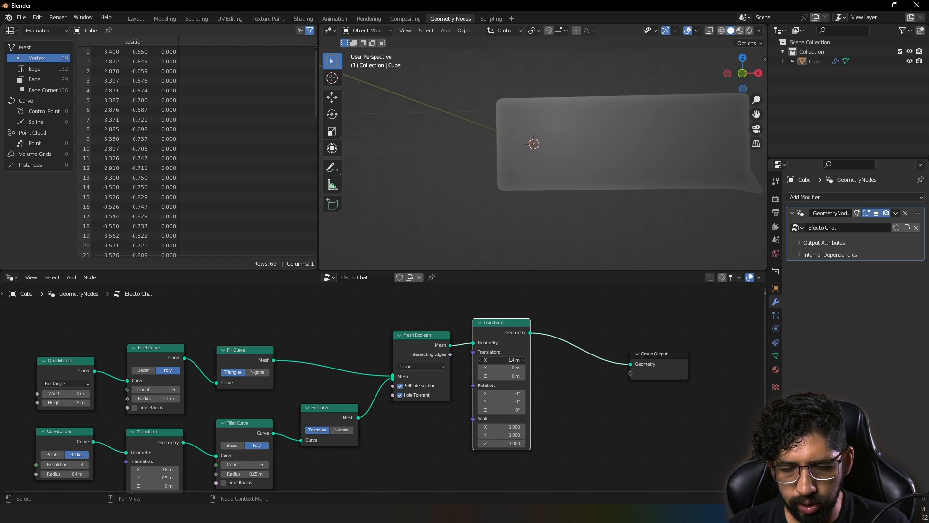
key("ctrl+z")
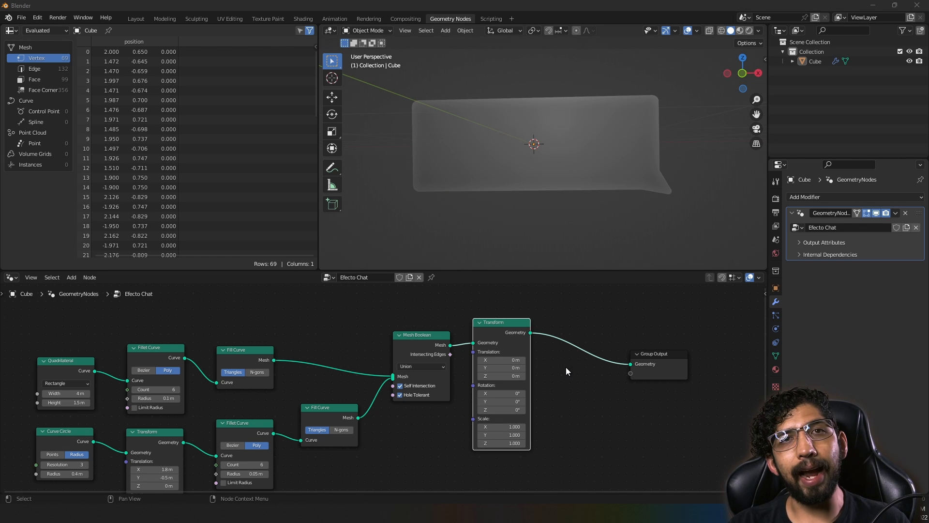
Add a Solidify modifier to the chat bubble with a thickness of 0.15 m and Even Thickness enabled.
mouse_move(443, 139)
middle_mouse_down()
mouse_move(509, 150)
mouse_move(492, 140)
mouse_move(448, 154)
middle_mouse_up()
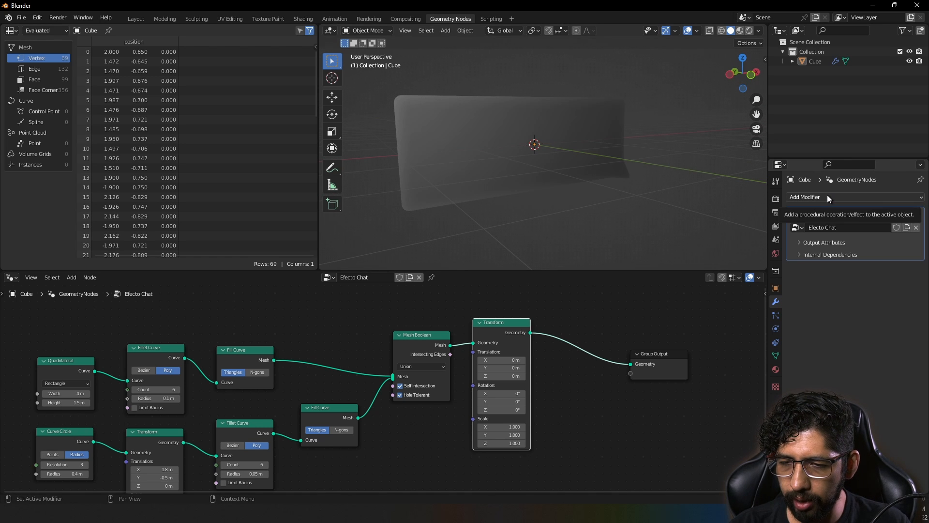
left_click(807, 195)
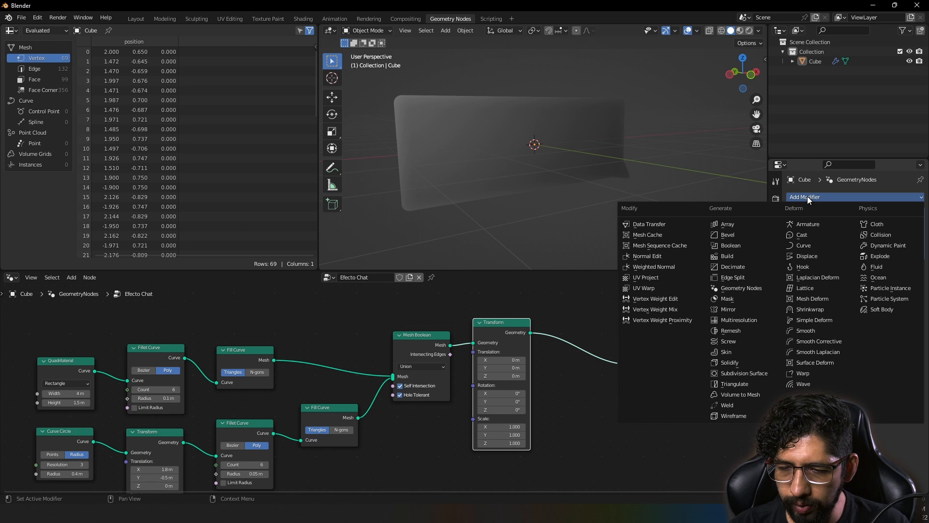
left_click(729, 363)
middle_click_drag(537, 174, 553, 185)
scroll(458, 138, "up", 3)
left_click(869, 294)
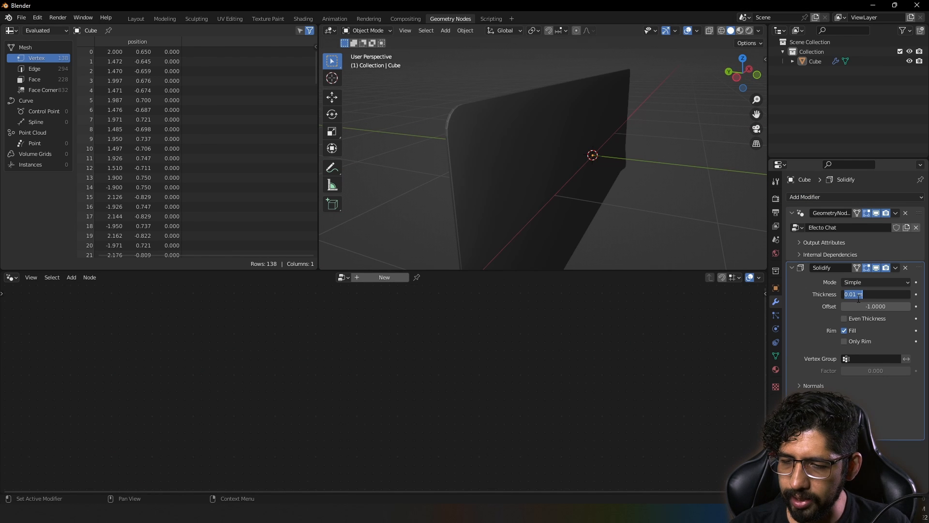
key("BackSpace")
type("0.15")
key("Return")
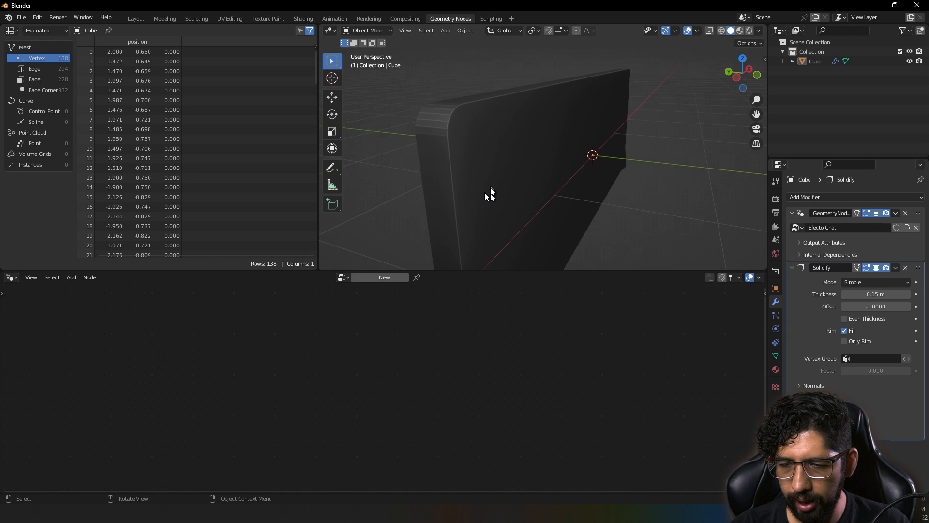
left_click(844, 318)
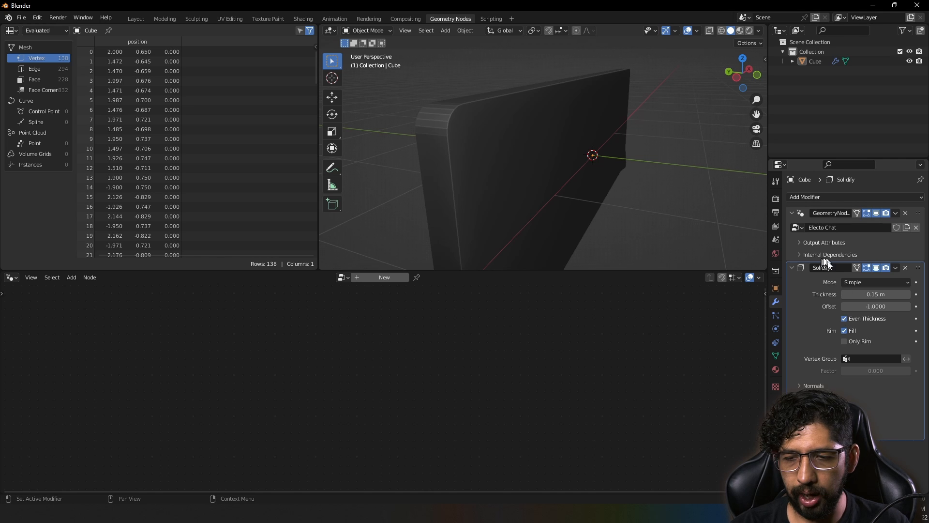
Add a Bevel modifier after the Solidify and set its amount to 0.002 m.
left_click(832, 196)
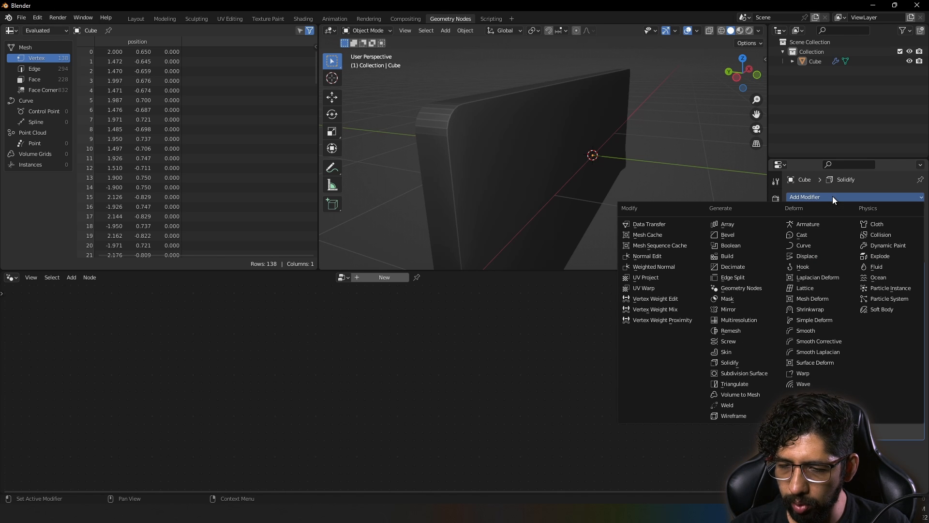
left_click(727, 235)
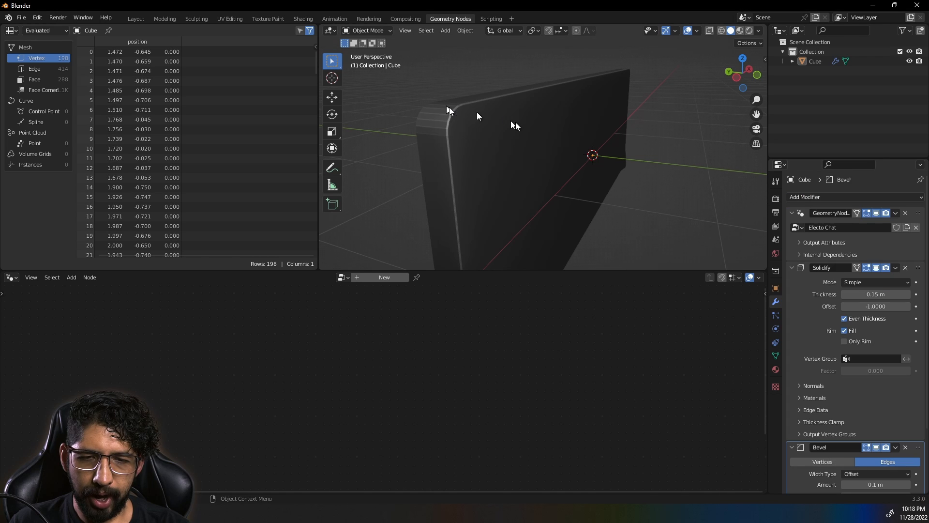
left_click(792, 268)
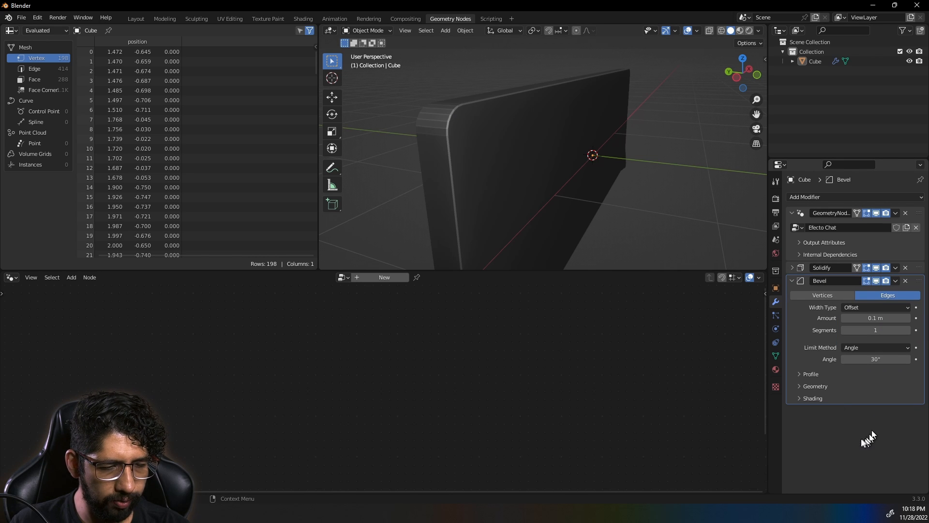
left_click(861, 317)
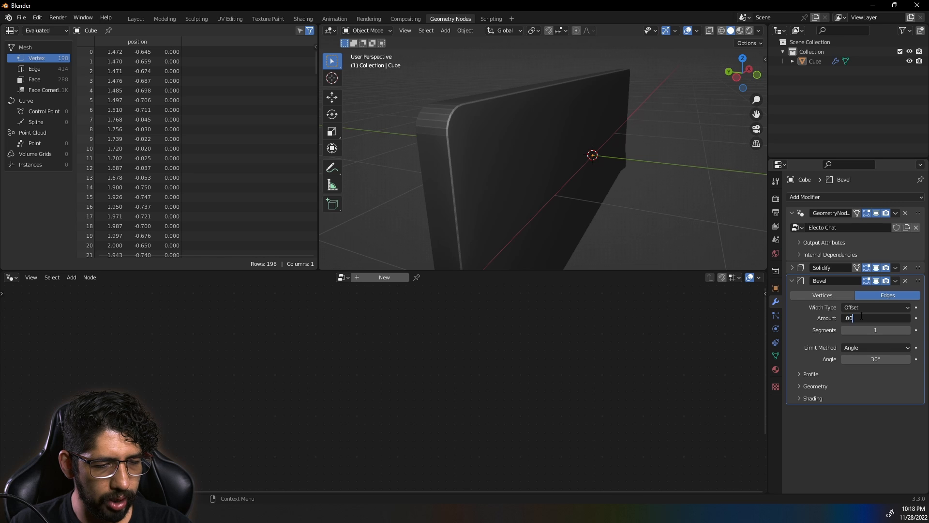
key("Return")
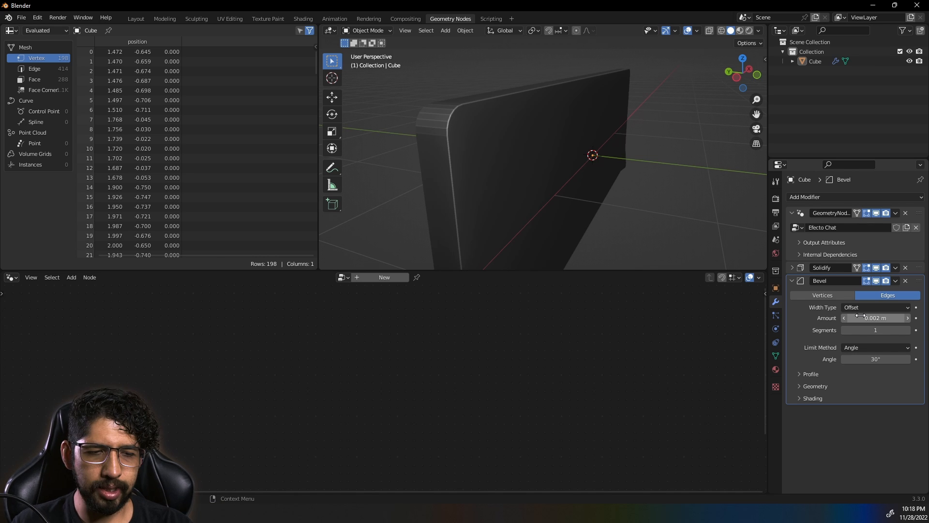
Disable Clamp Overlap in the Bevel modifier's geometry settings and set its segments to 4.
left_click(815, 386)
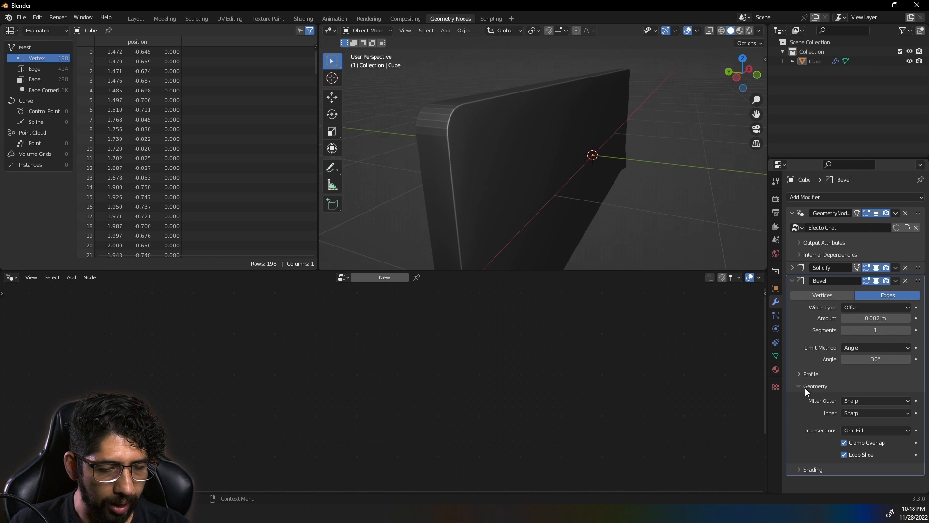
left_click(843, 443)
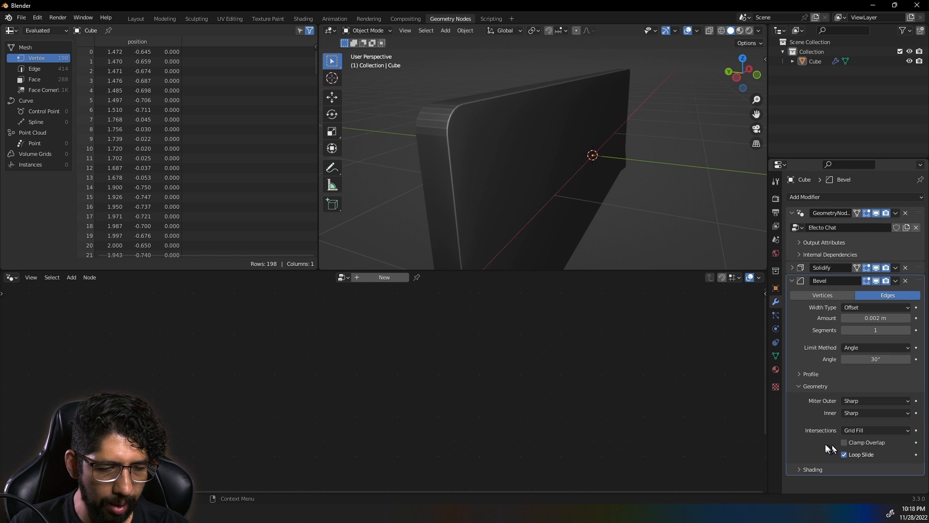
left_click(811, 386)
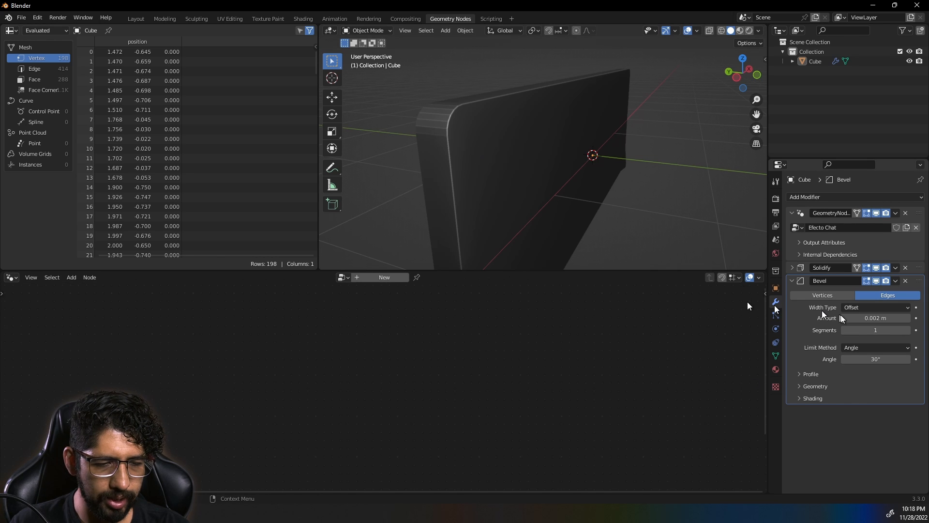
left_click_drag(845, 318, 872, 318)
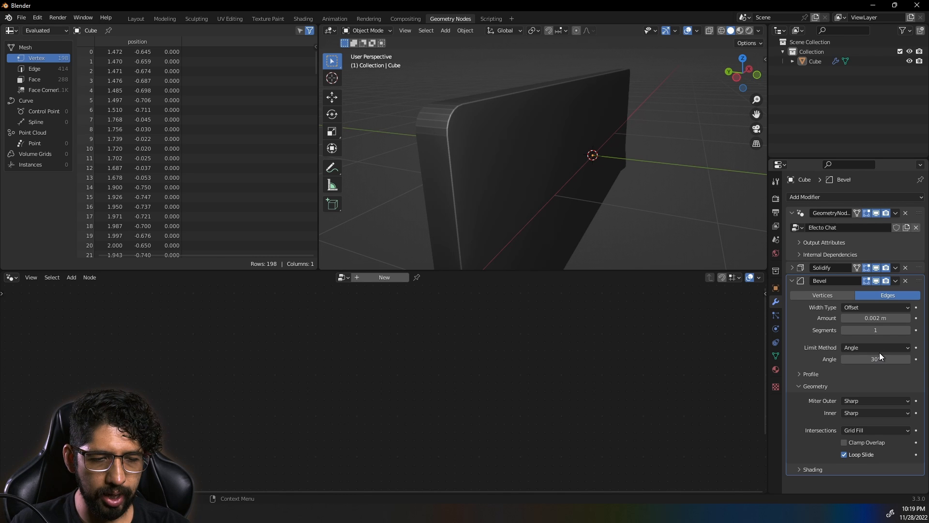
left_click(908, 330)
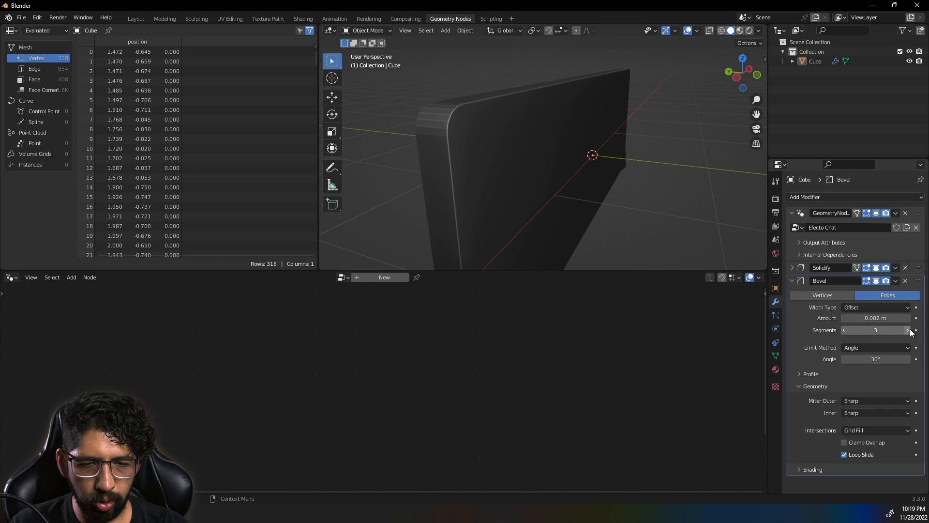
left_click(908, 330)
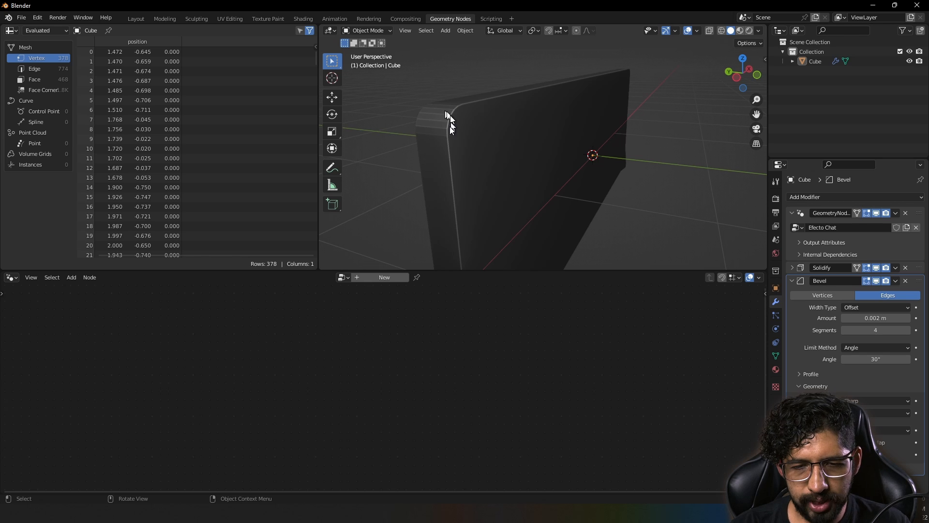
Insert a Set Shade Smooth node between the final Transform node and the Group Output in the Efecto Chat node tree.
left_click(519, 162)
left_click(914, 216)
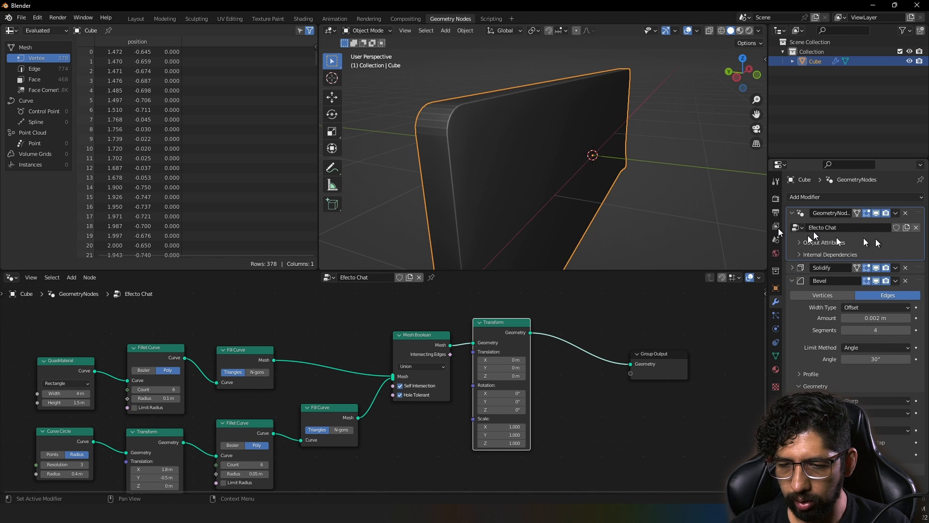
left_click_drag(656, 354, 719, 296)
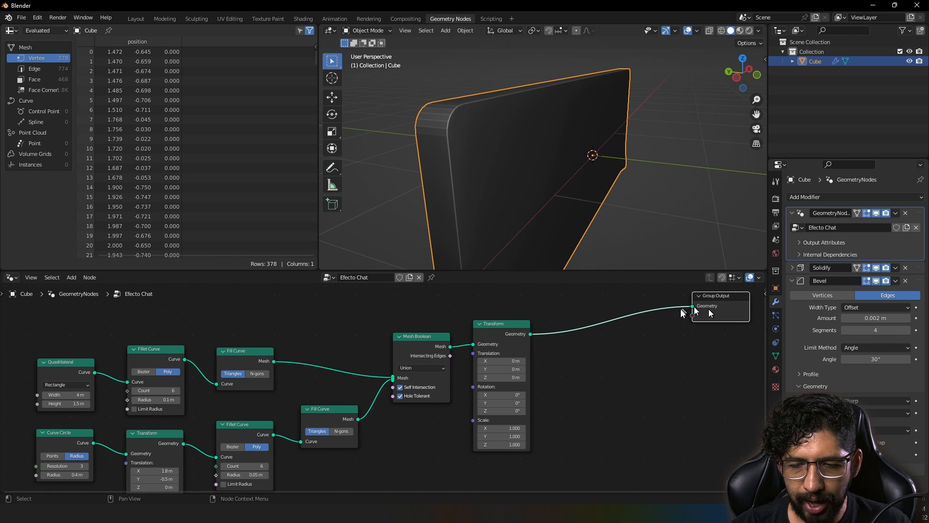
key("shift+a")
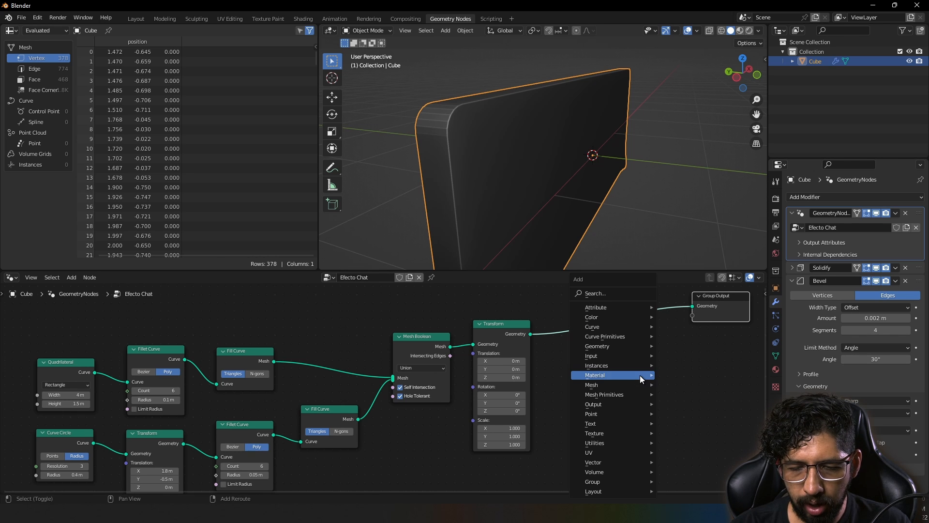
left_click(627, 295)
type("set sha")
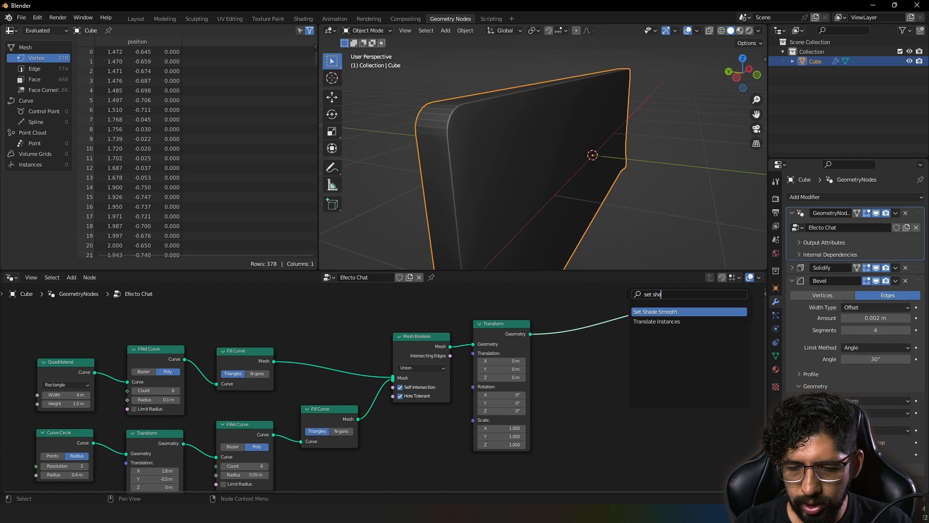
key("Return")
left_click(602, 294)
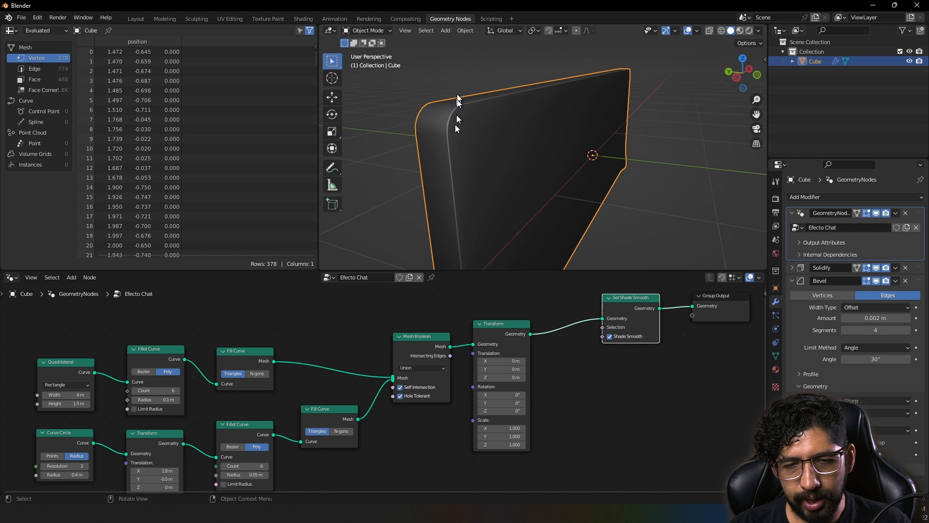
middle_click_drag(555, 160, 565, 140)
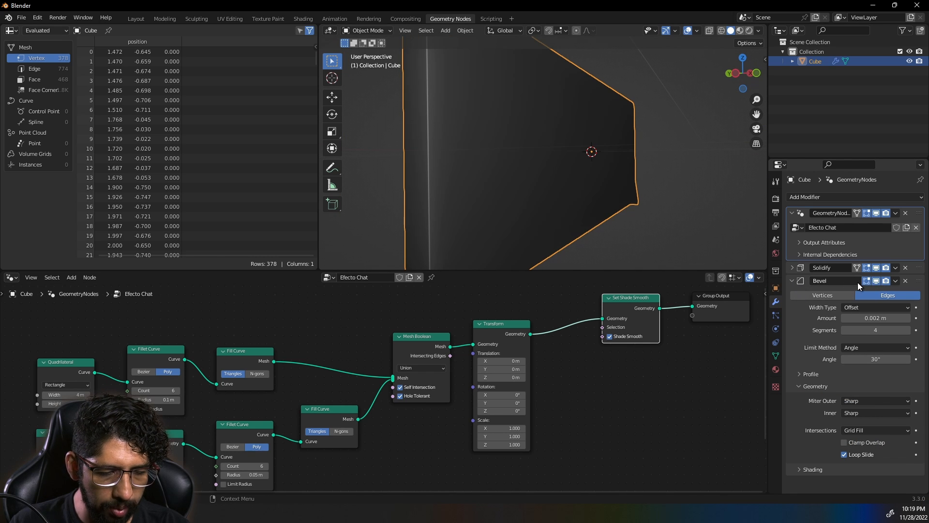
Enable Harden Normals in the Bevel modifier's shading settings.
left_click(796, 468)
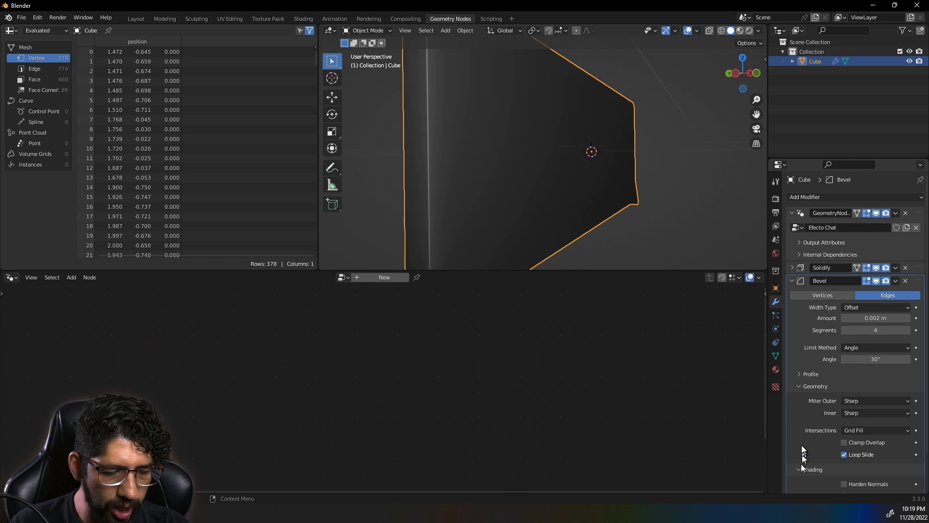
scroll(800, 463, "down", 3)
left_click(844, 440)
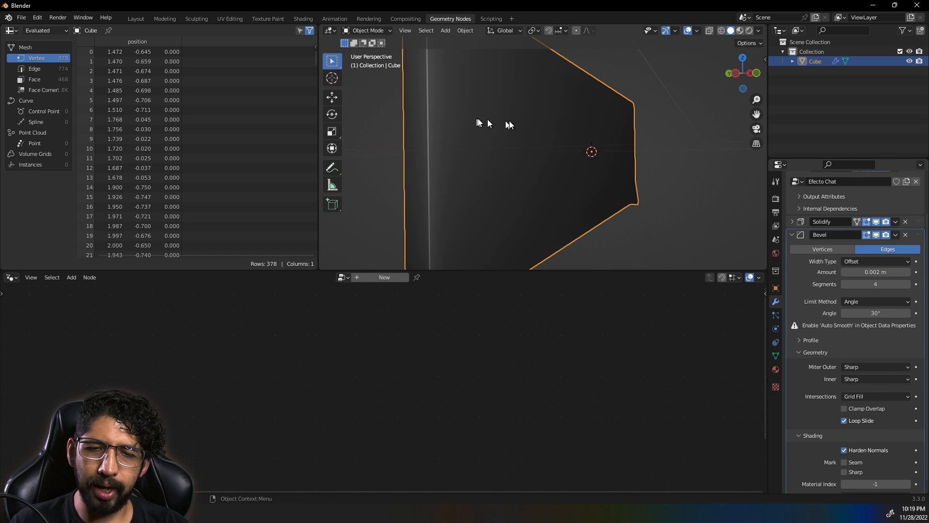
scroll(478, 126, "down", 5)
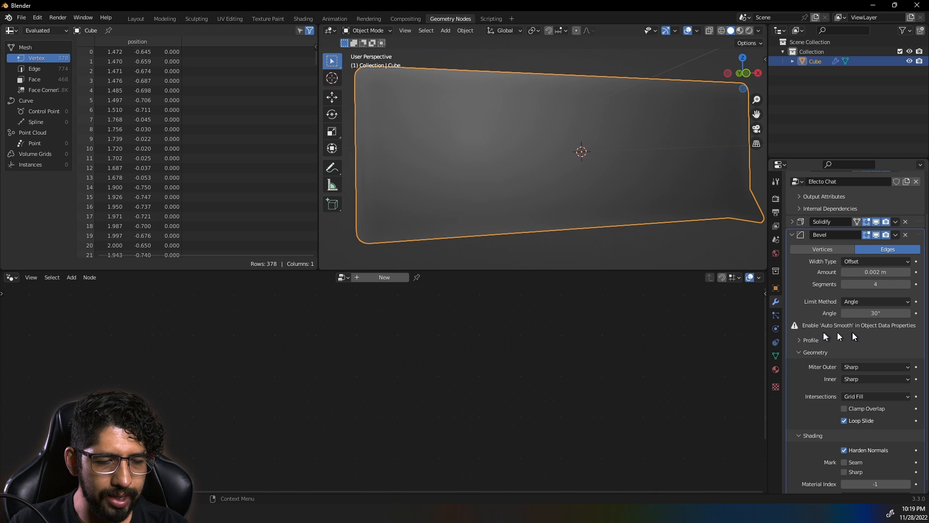
Enable Auto Smooth in the chat bubble's mesh normals settings and return to its modifiers.
left_click(775, 356)
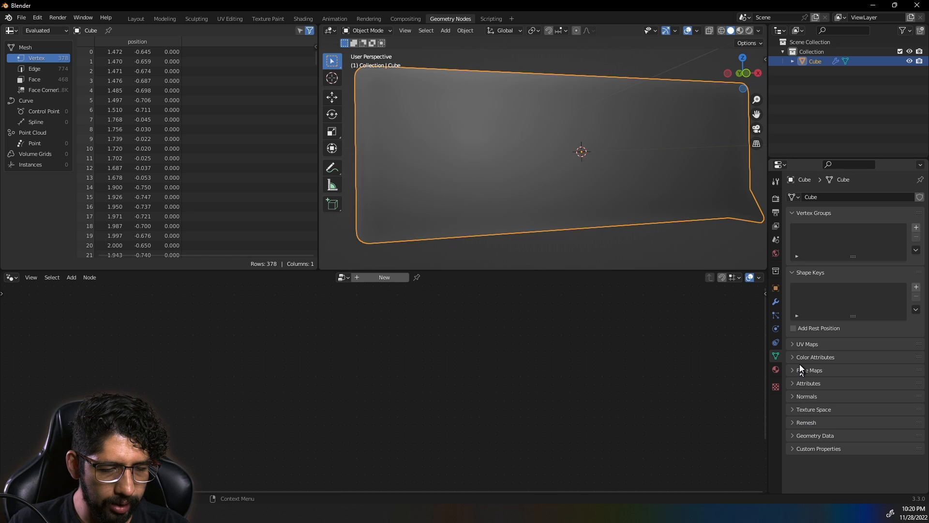
left_click(796, 396)
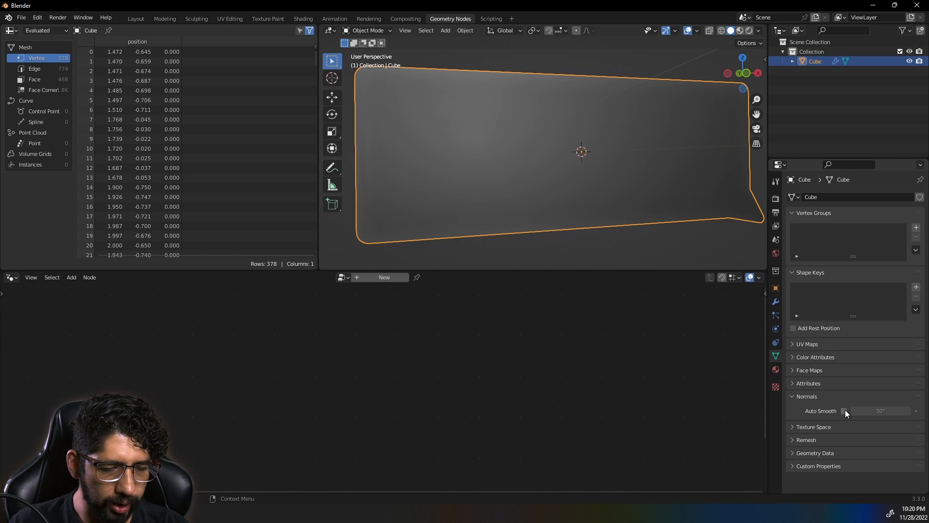
left_click(844, 410)
left_click(775, 302)
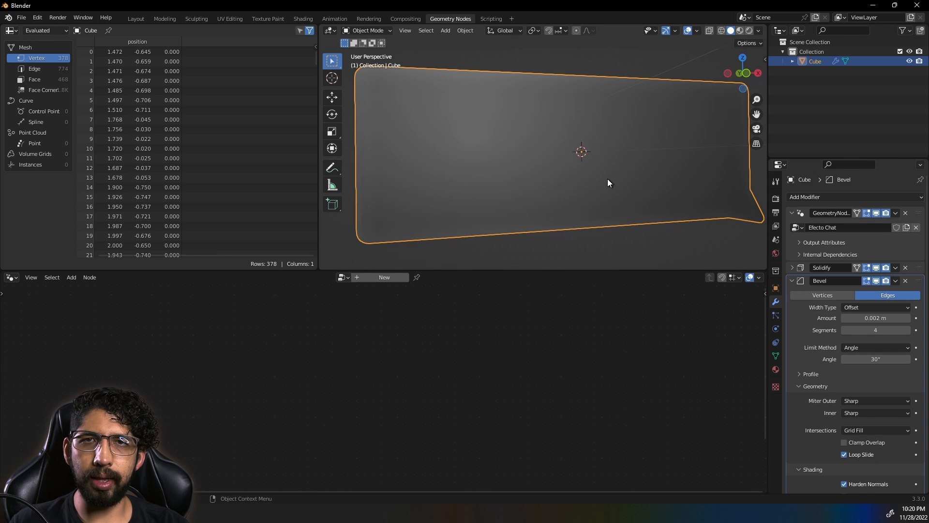
middle_click_drag(608, 179, 566, 170)
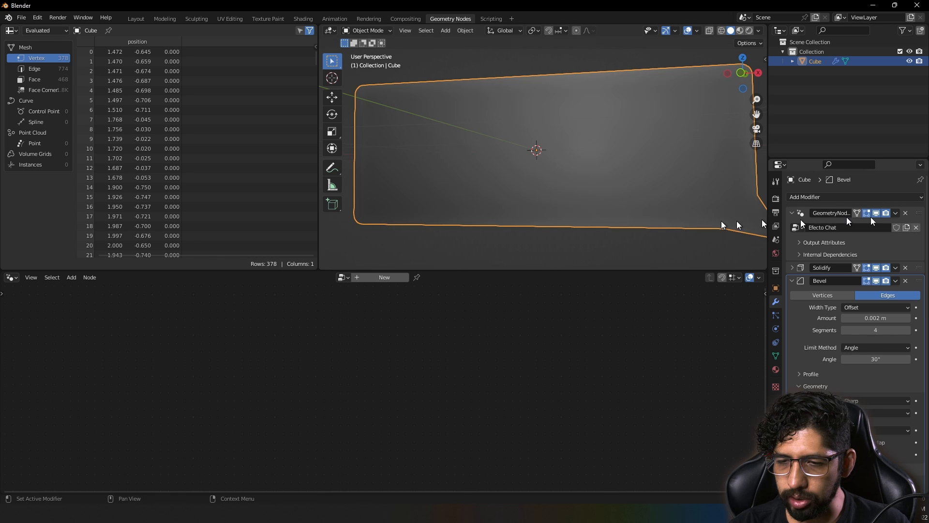
Move the bubble-building nodes down in the Efecto Chat tree to free space, and adjust the Set Shade Smooth node's position.
left_click(915, 218)
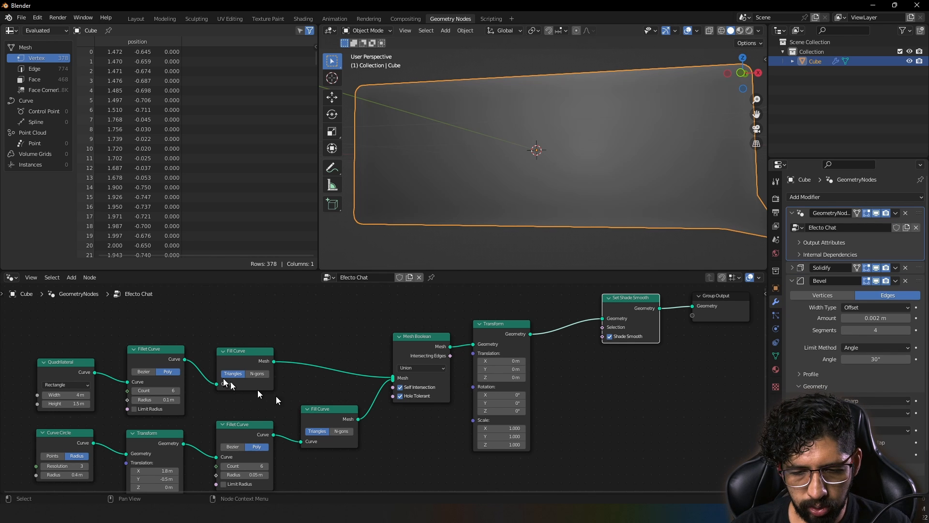
scroll(277, 399, "down", 4)
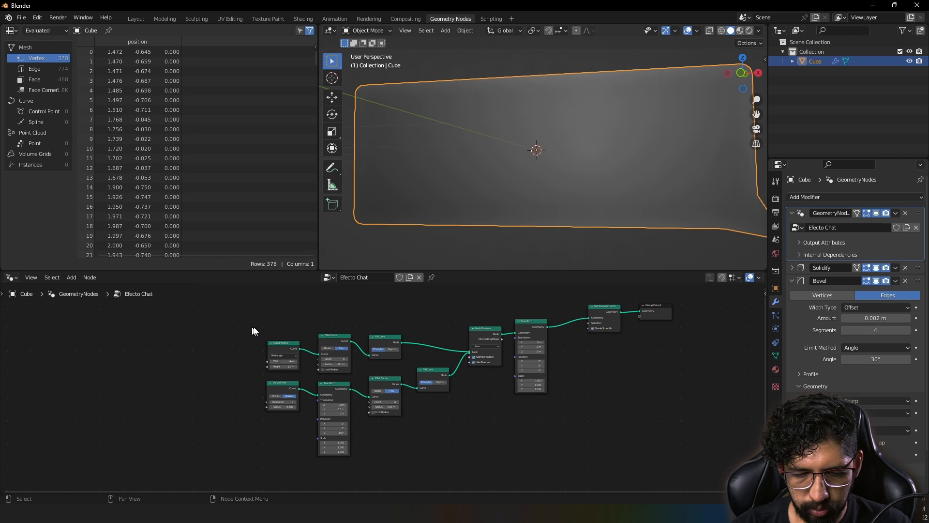
left_click_drag(252, 331, 544, 416)
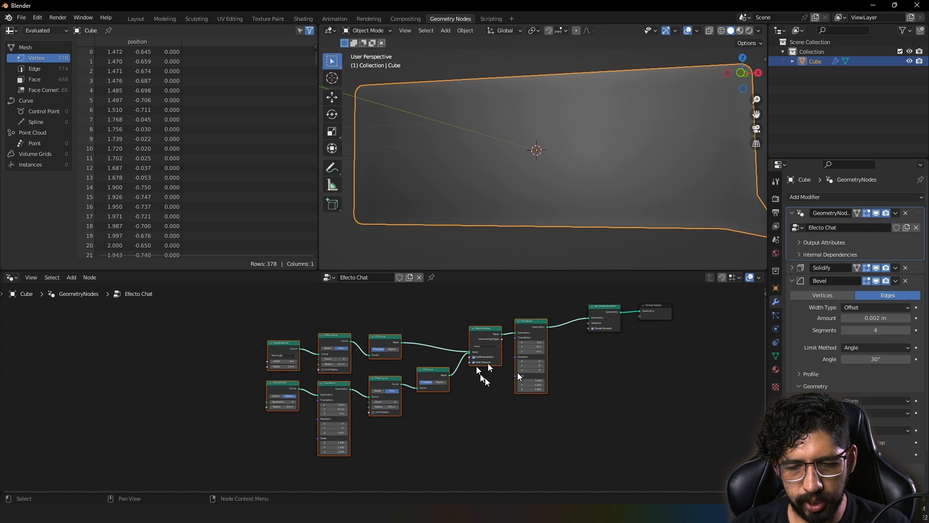
key("g")
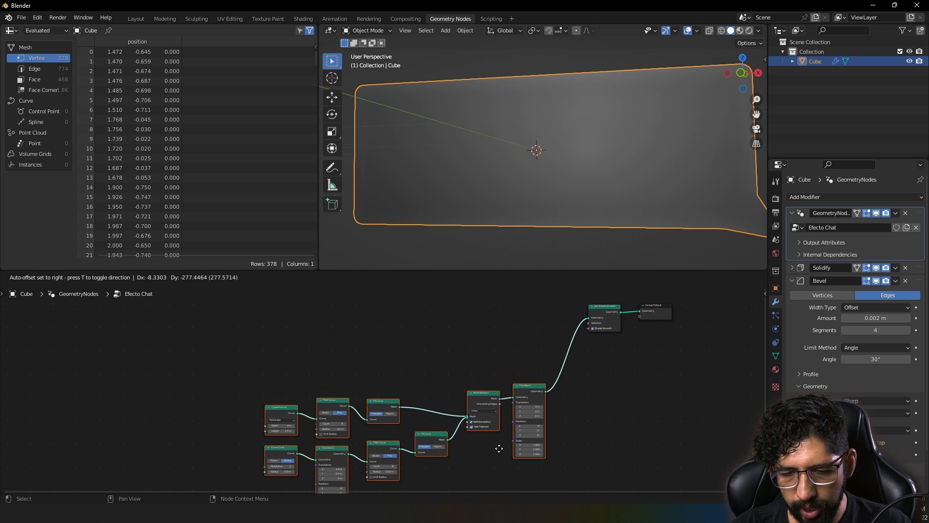
left_click(464, 448)
left_click_drag(603, 309, 610, 303)
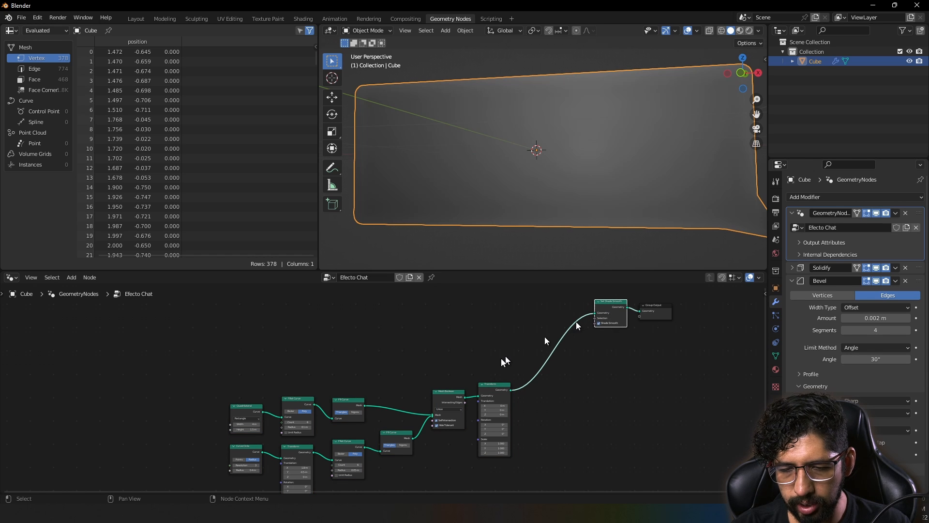
Add a String to Curves node in the free area above the bubble nodes.
middle_click_drag(330, 360, 335, 405)
middle_click_drag(318, 404, 278, 388, "ctrl")
key("shift+a")
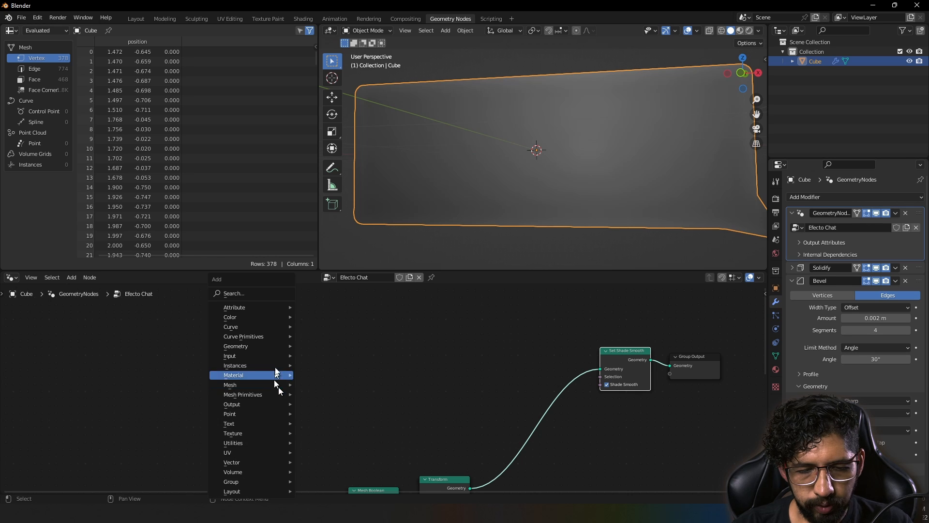
type("string t")
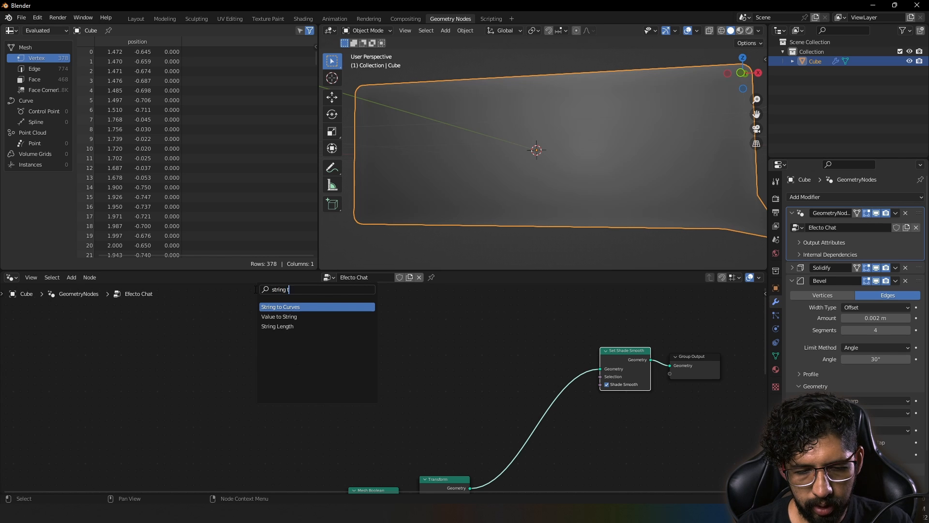
type("o")
key("Return")
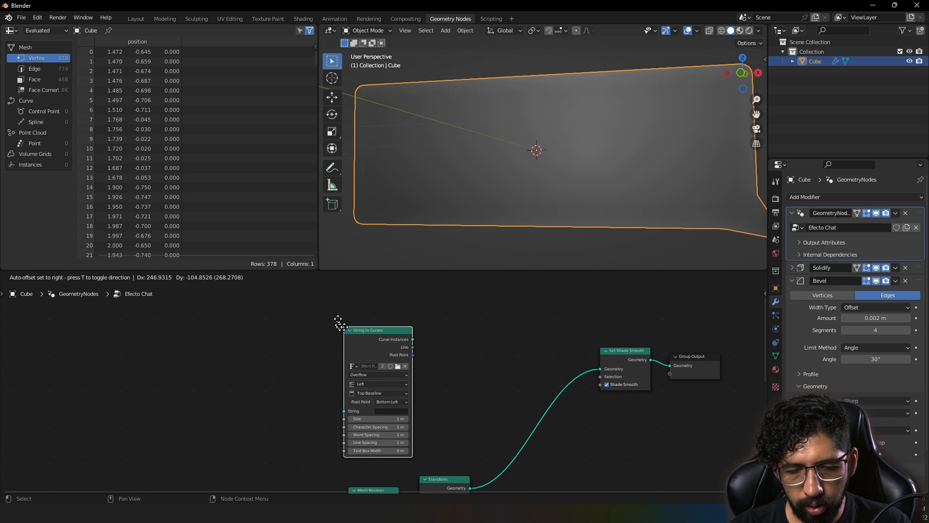
left_click(360, 341)
left_click_drag(360, 341, 350, 331)
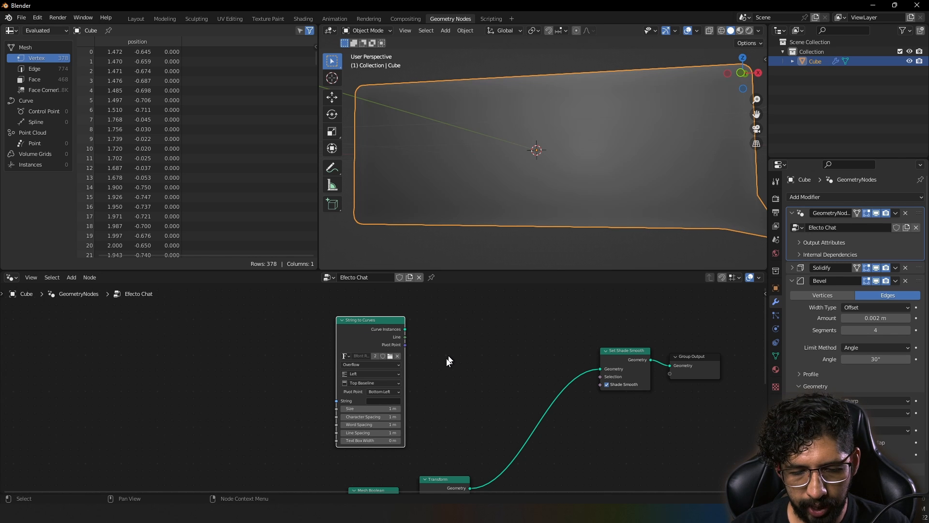
scroll(382, 396, "up", 2)
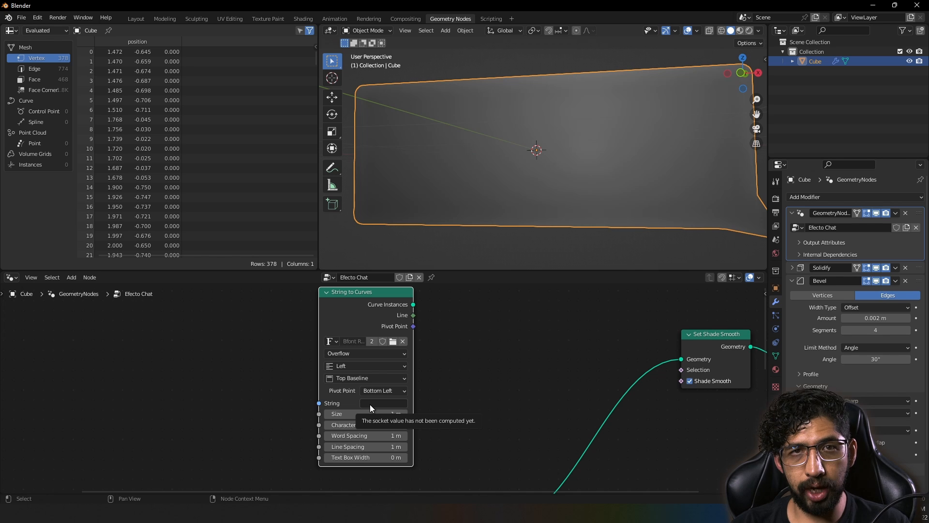
Add a String node before String to Curves and connect its output to the String input.
scroll(274, 415, "left", 3, "ctrl")
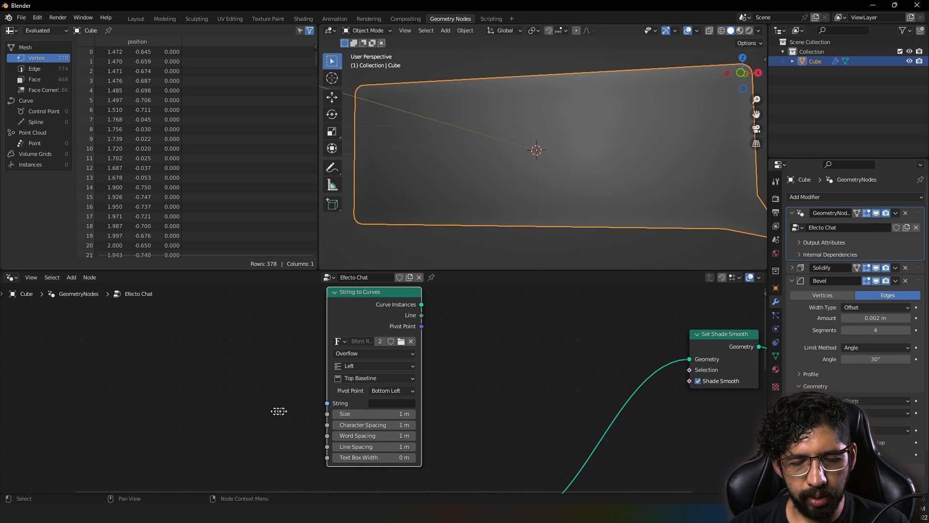
key("shift+a")
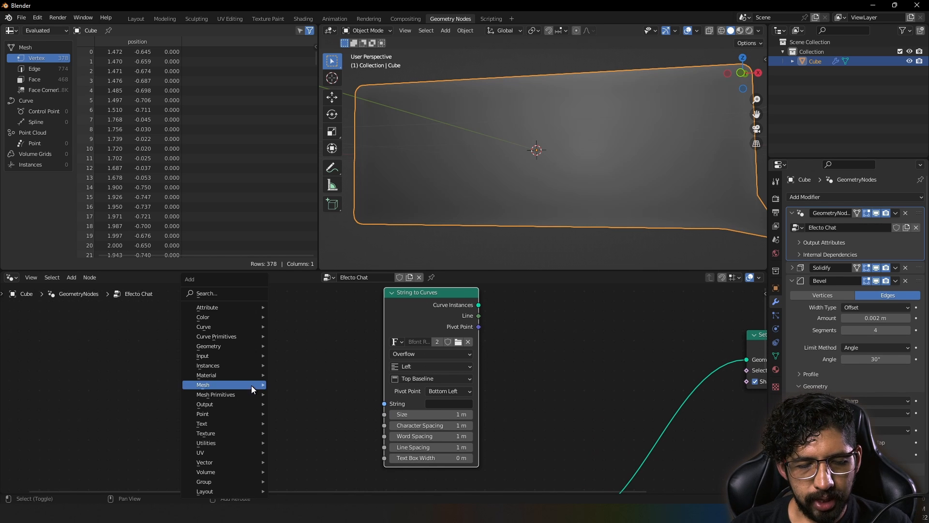
left_click(217, 293)
type("string")
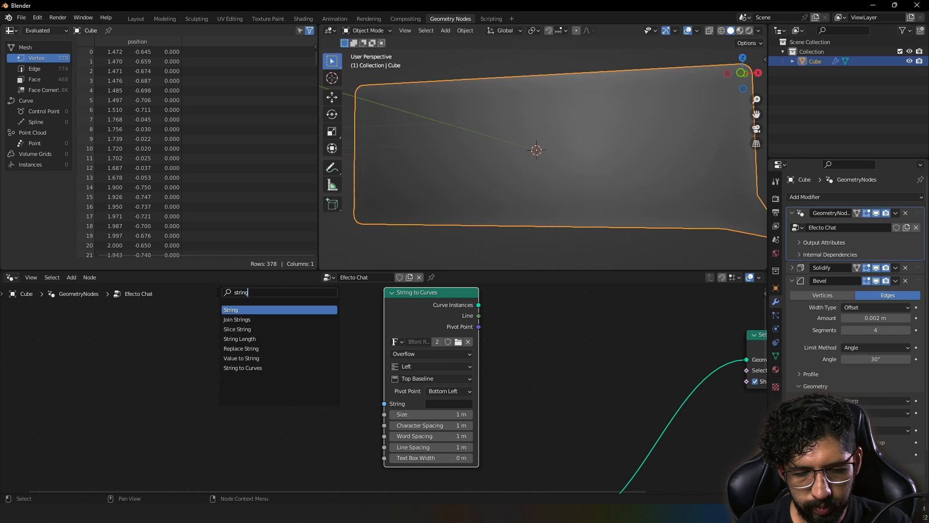
key("Return")
left_click(196, 335)
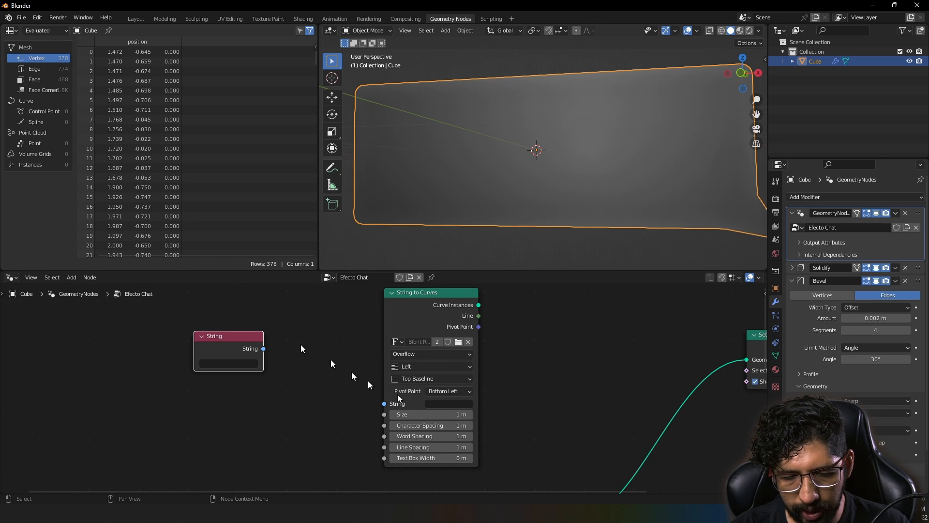
left_click_drag(252, 357, 272, 343)
left_click_drag(218, 335, 384, 403)
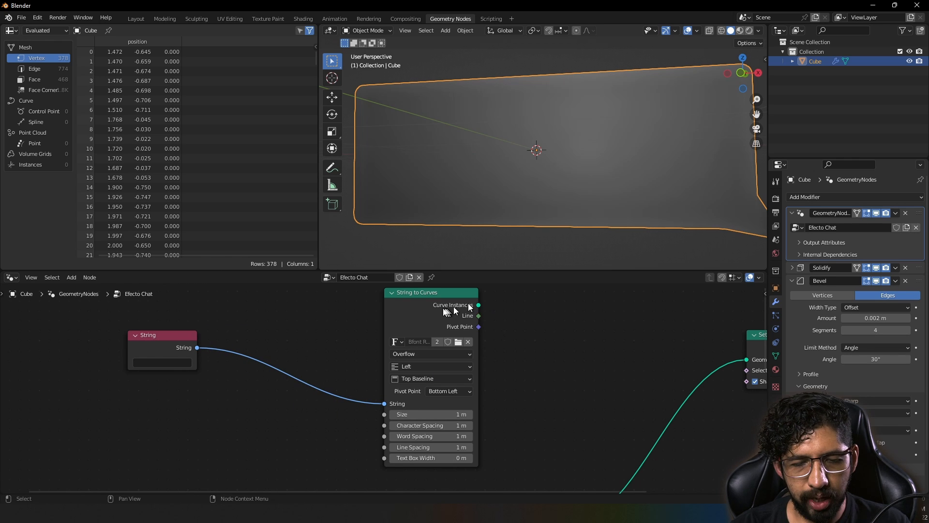
left_click_drag(421, 305, 412, 302)
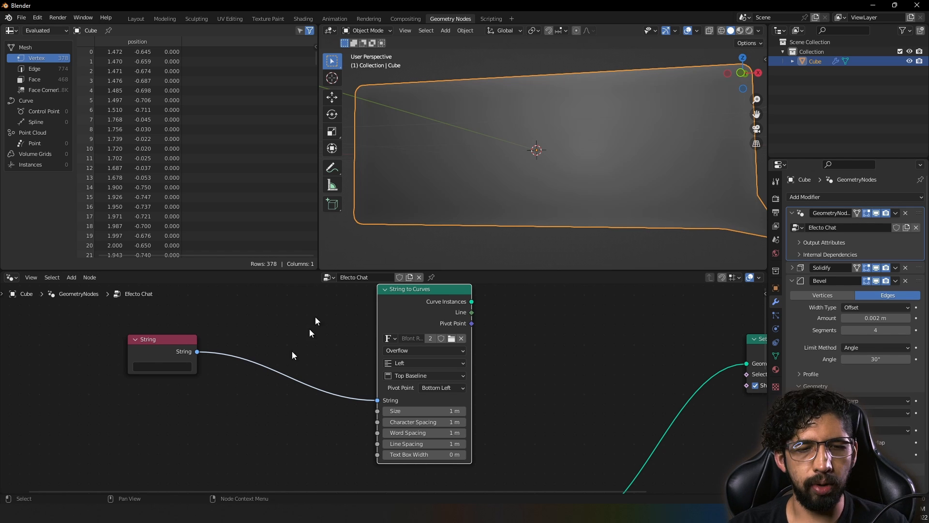
left_click_drag(153, 344, 140, 348)
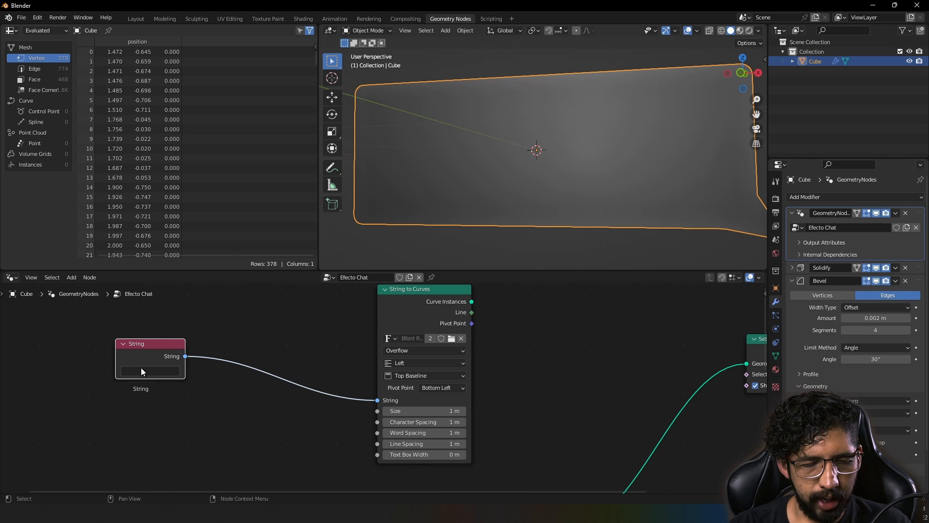
Set the String node's text to "BLENDER ME GUSTA PORQUE ES GRATIS" and link Curve Instances to Set Shade Smooth's Geometry input.
left_click(141, 367)
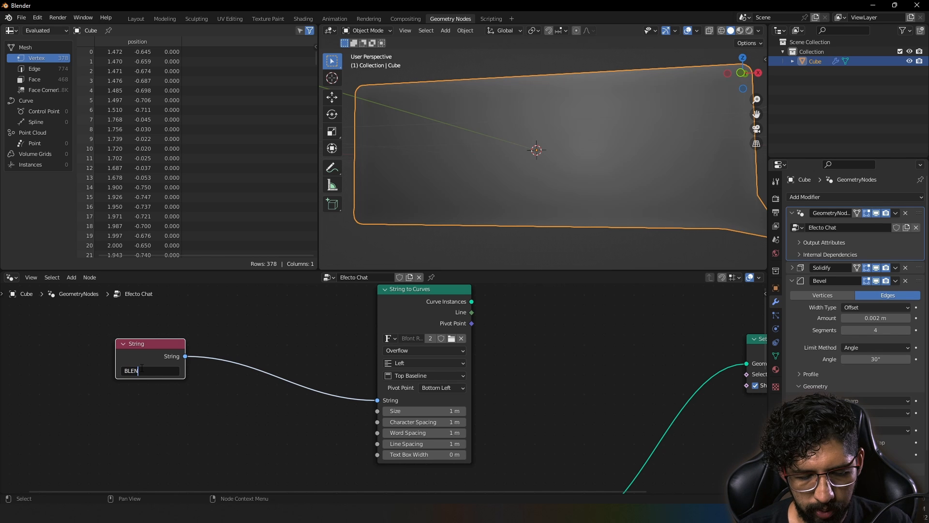
type("ME GUSTA PORQUE ")
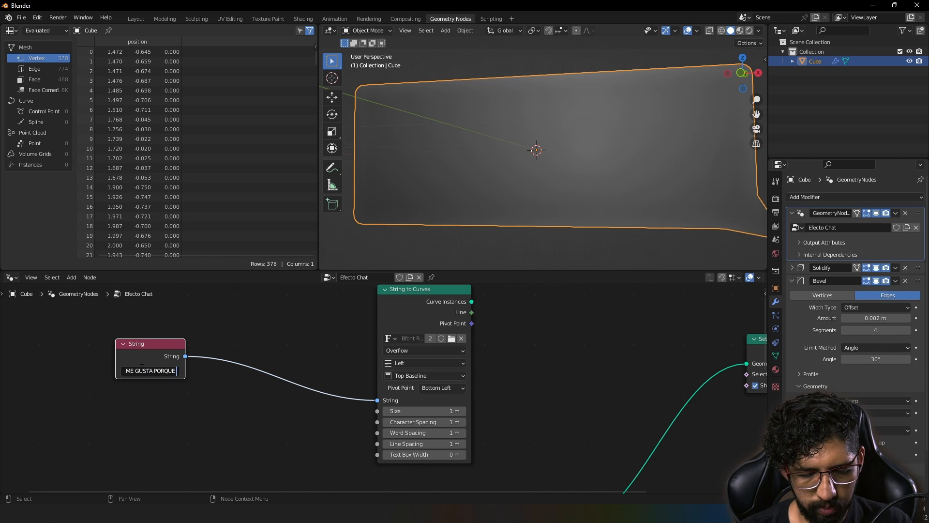
type("ES GRATIS")
key("Return")
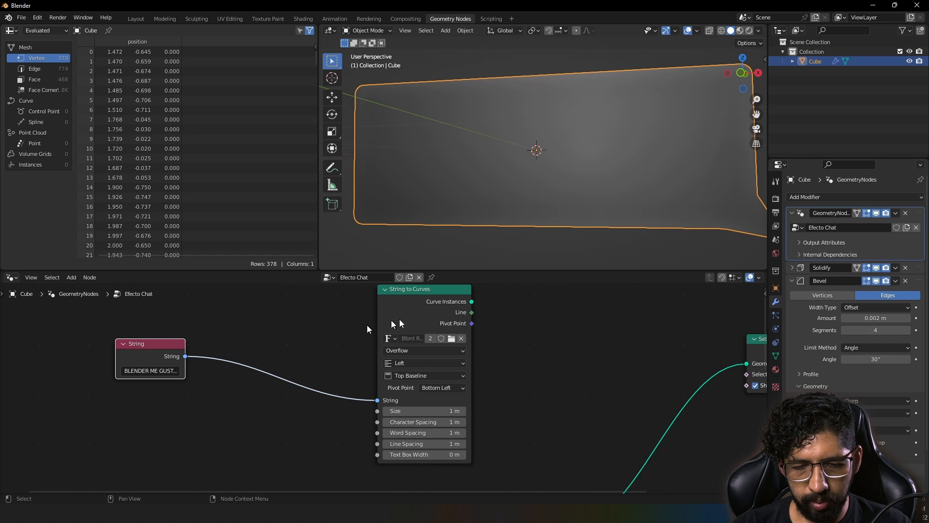
middle_click_drag(413, 314, 345, 329)
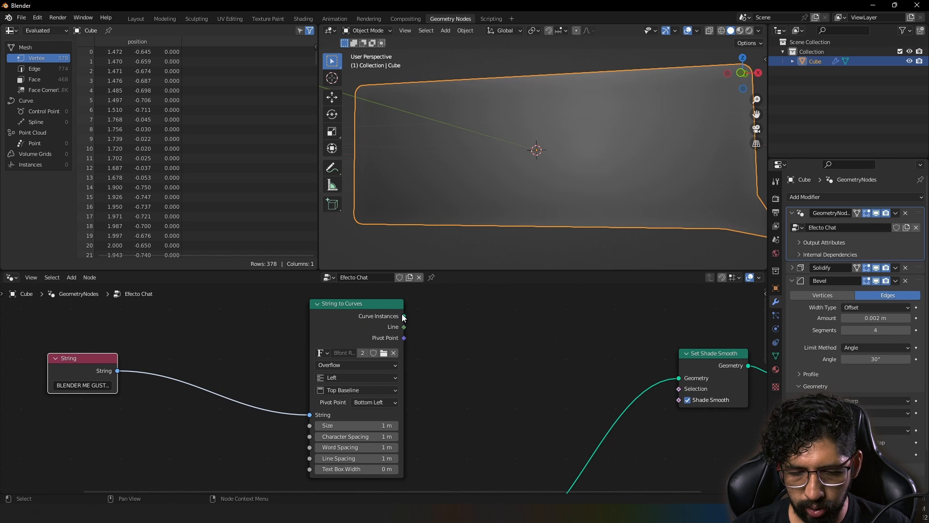
left_click_drag(403, 318, 679, 377)
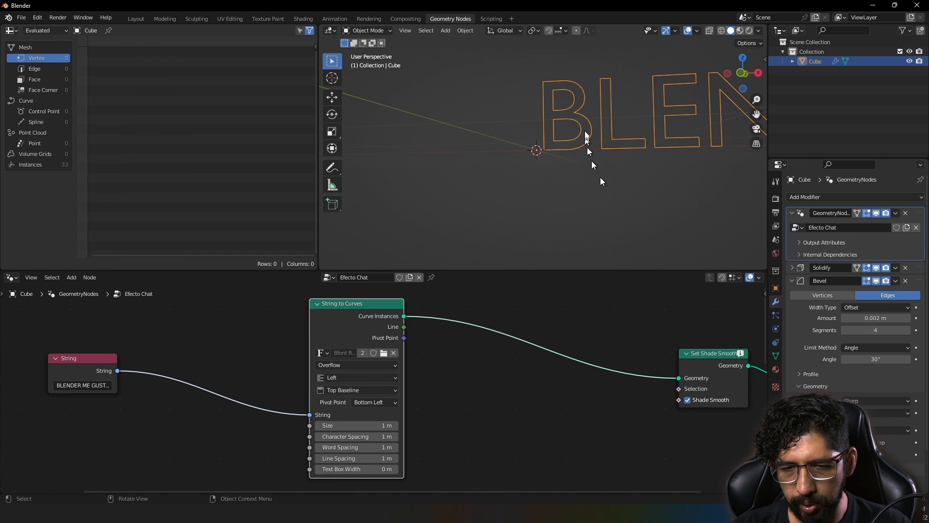
Set the String to Curves text alignment to Center horizontally and Middle vertically.
middle_click_drag(600, 133, 538, 167, "ctrl")
middle_click_drag(537, 168, 536, 194, "ctrl")
middle_click_drag(594, 164, 502, 169, "shift")
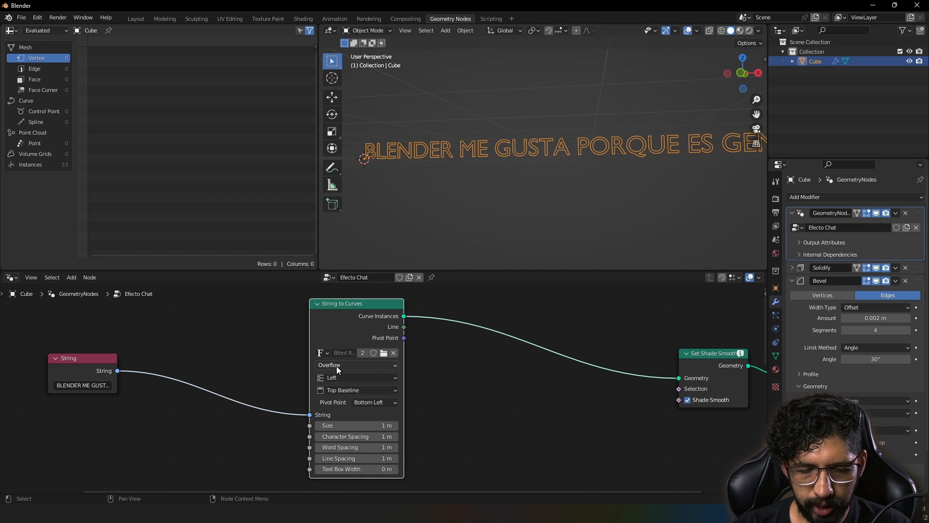
left_click(349, 377)
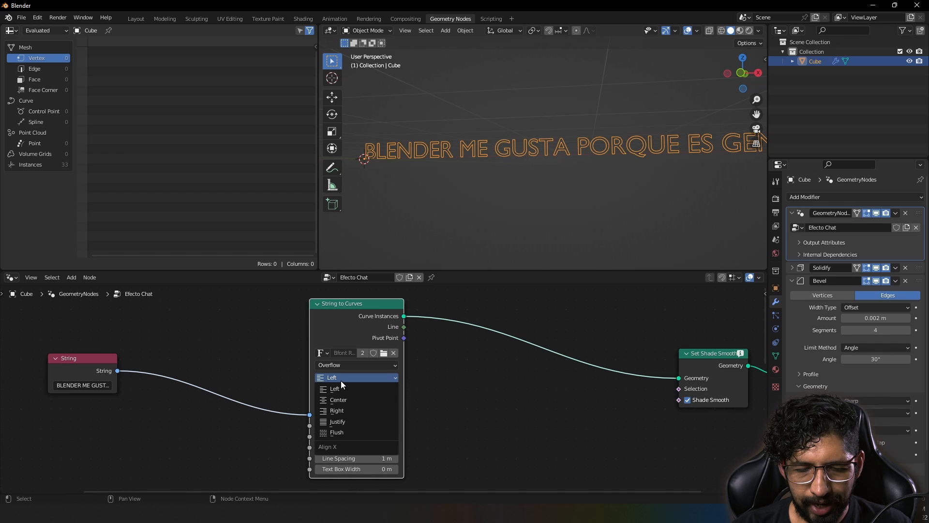
left_click(346, 400)
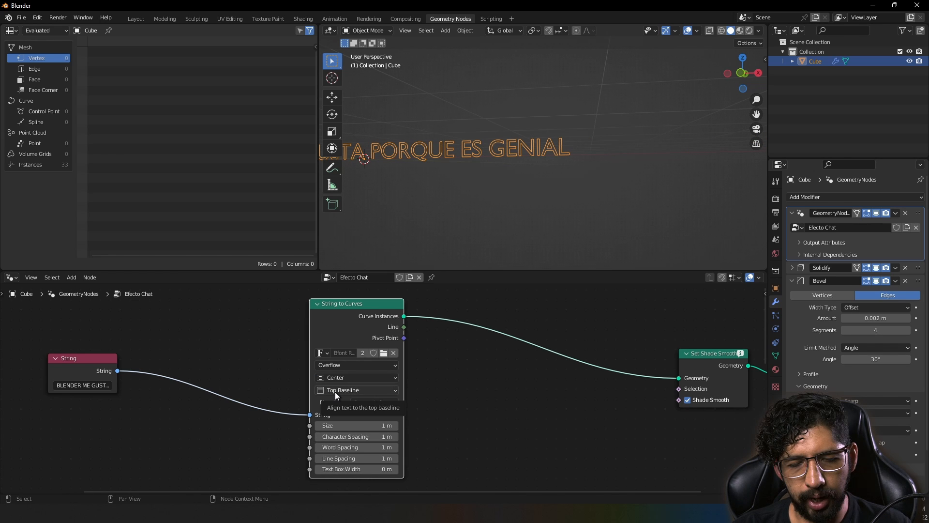
left_click(335, 391)
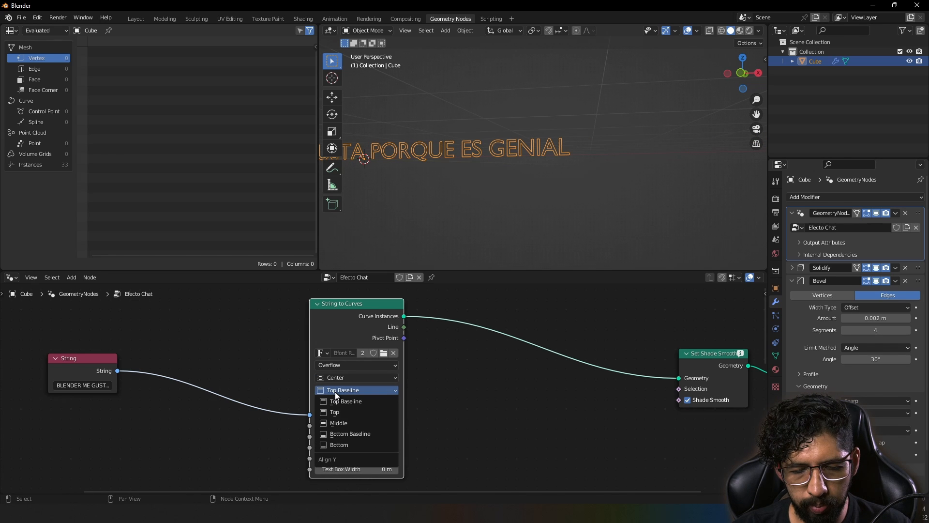
left_click(354, 421)
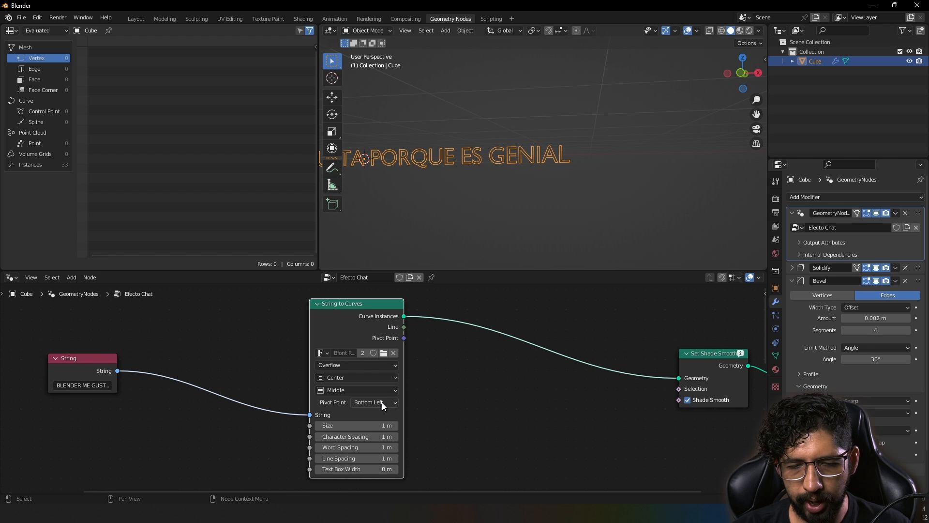
Load the Alegreya Sans SC Black font in String to Curves and set the text Size to 1.09 m.
left_click(384, 352)
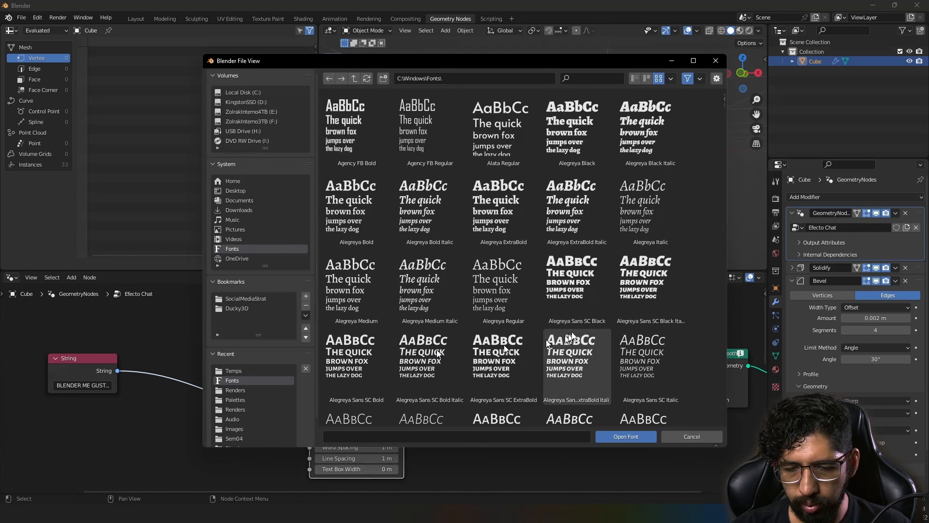
double_click(571, 286)
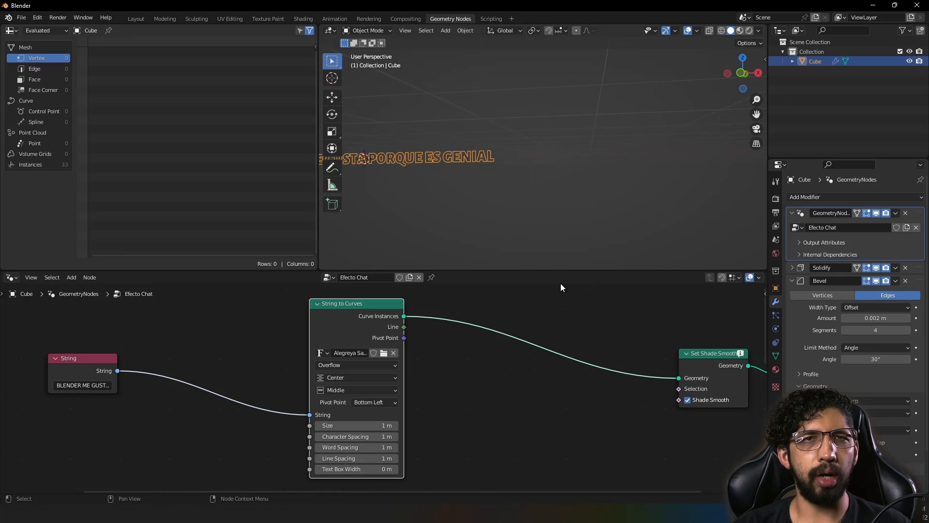
key("KP_Decimal")
left_click(361, 426)
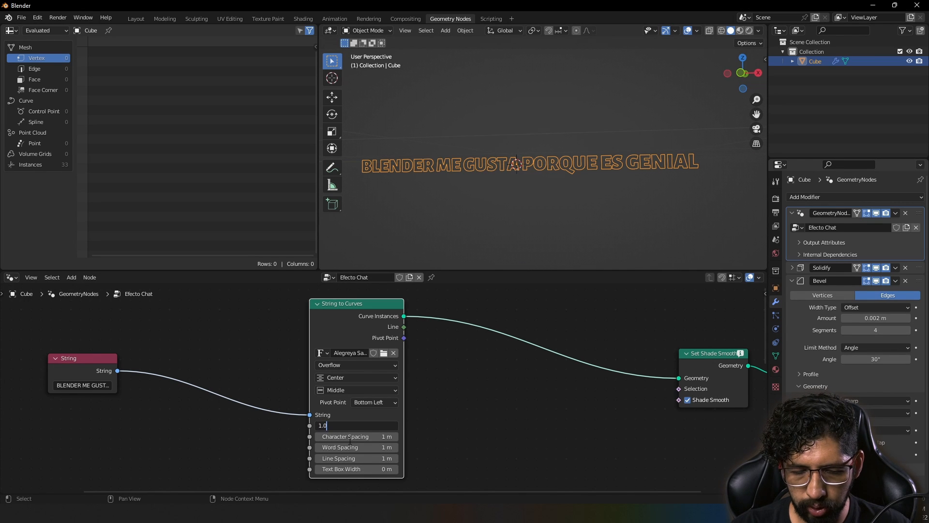
type("1.09")
key("Return")
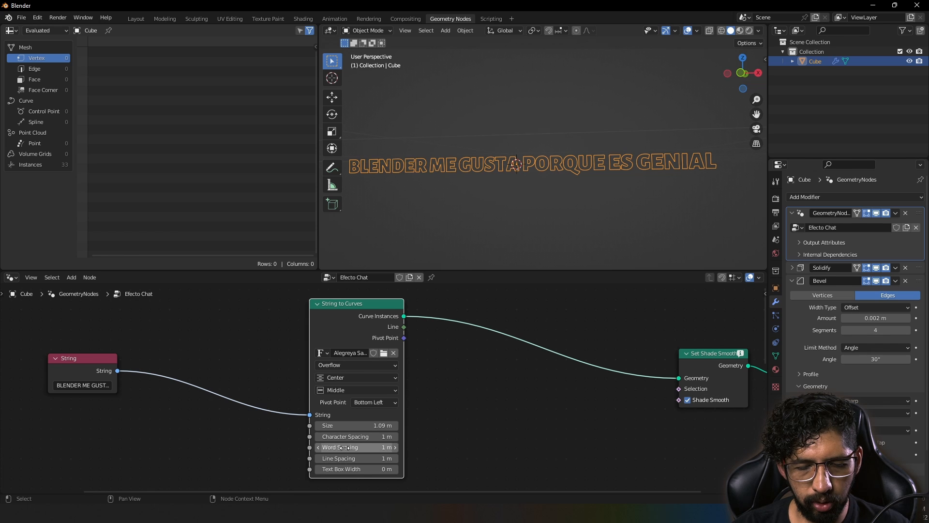
Set the String to Curves Line Spacing to 0.68 m and the Text Box Width to 6.7 m.
left_click(380, 457)
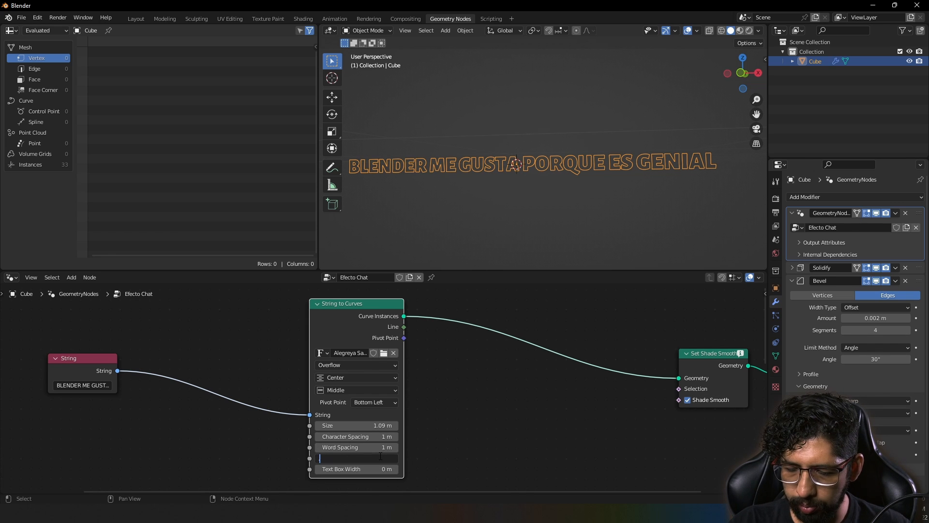
key("Return")
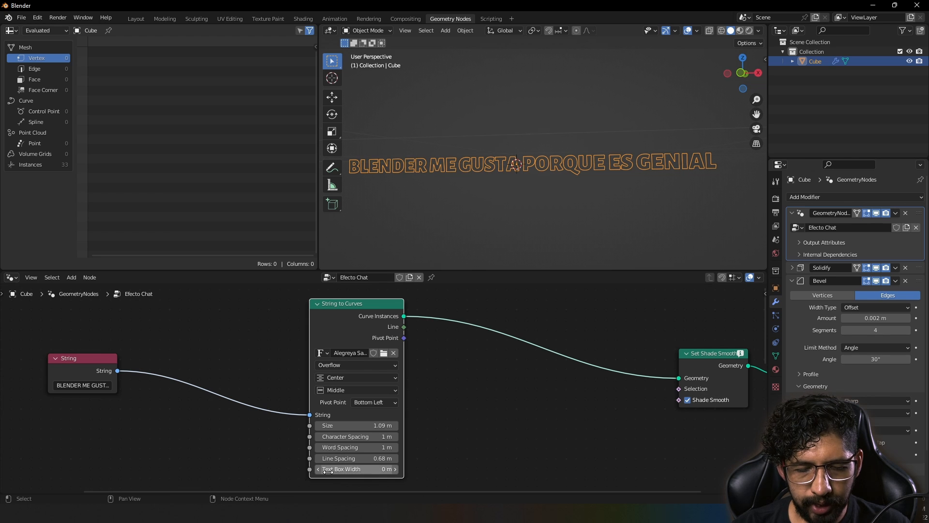
left_click_drag(355, 470, 475, 469)
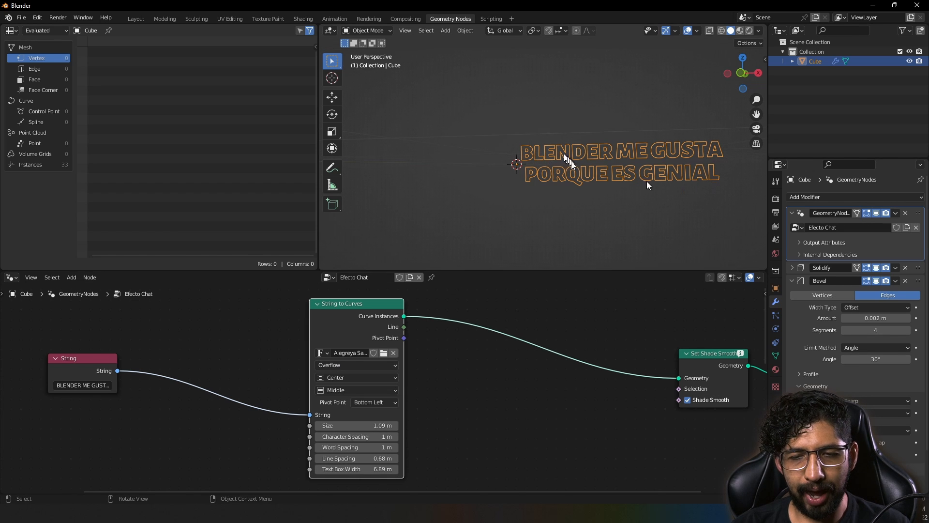
left_click(340, 467)
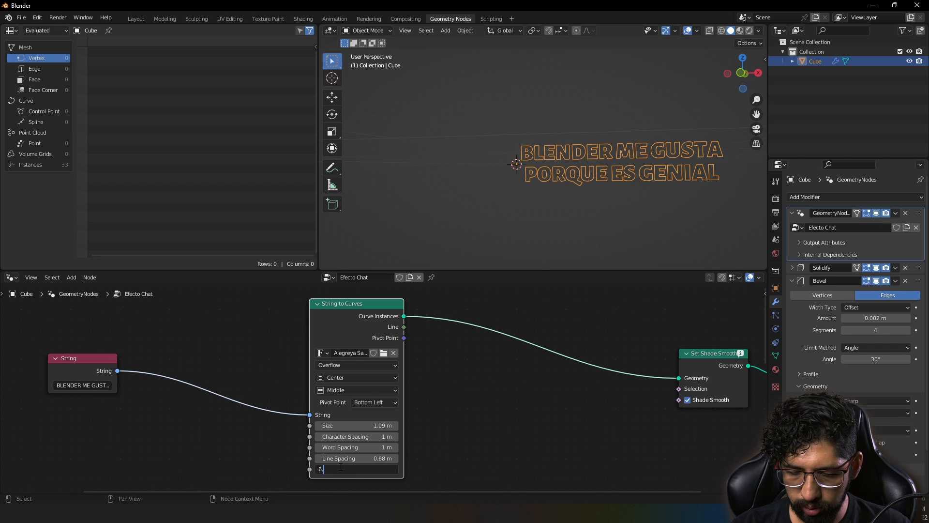
key("Return")
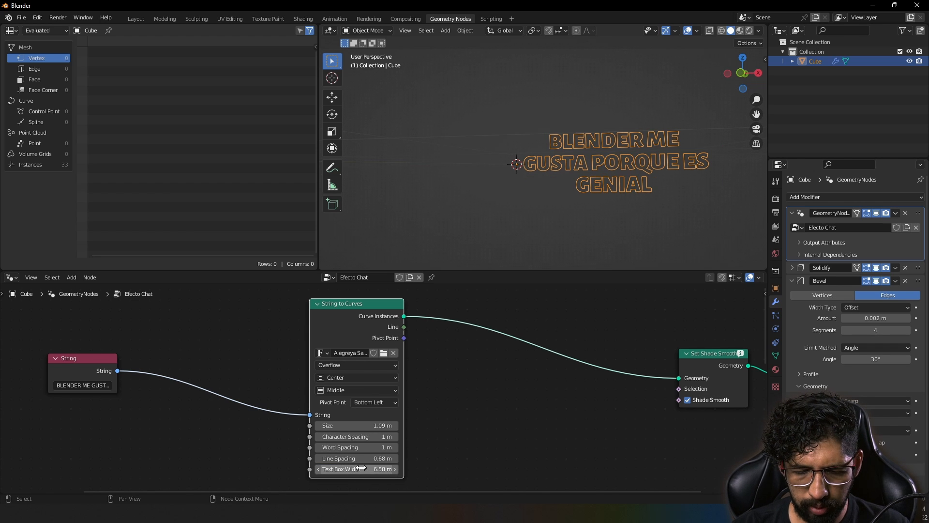
left_click_drag(365, 468, 371, 469, "shift")
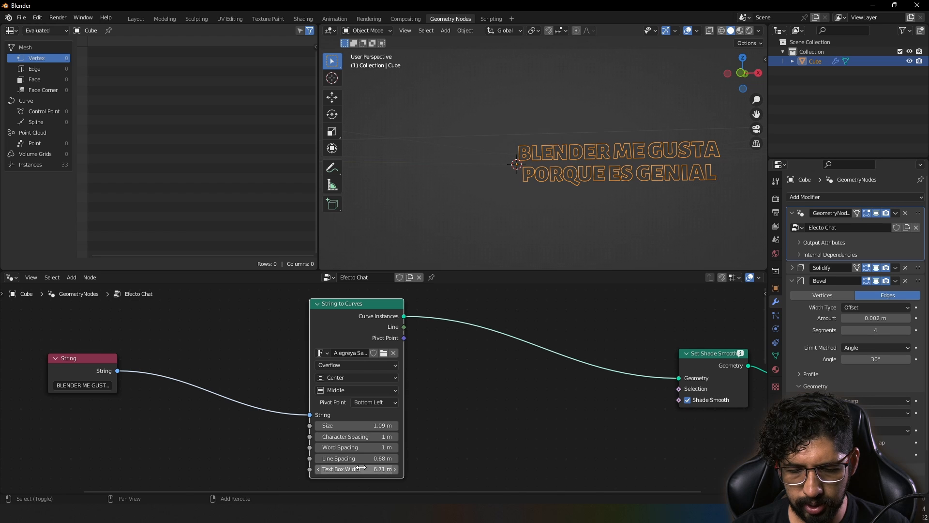
left_click(365, 468)
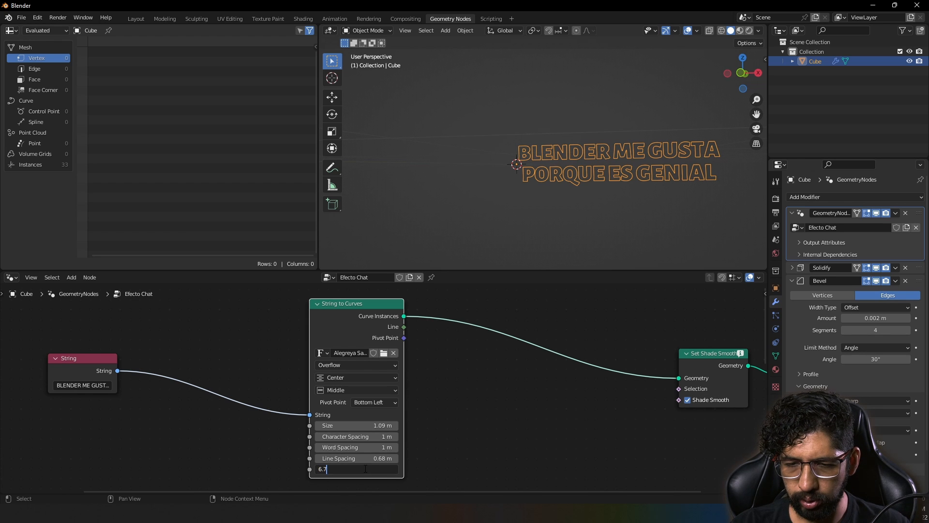
type("6.7")
key("Return")
Reposition the String and String to Curves nodes and insert a Slice String node on the link between them.
middle_click_drag(265, 451, 338, 440)
left_click_drag(150, 367, 167, 395)
left_click_drag(416, 309, 438, 317)
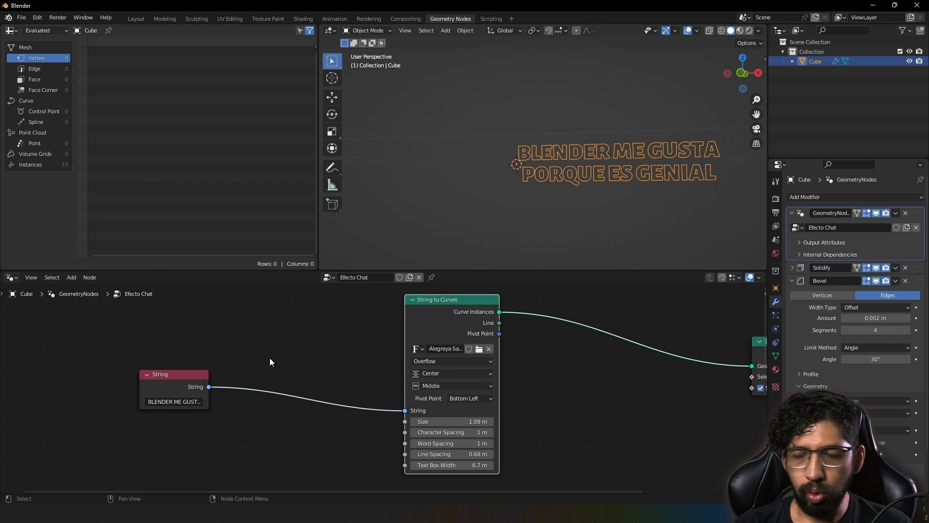
key("shift+a")
left_click(251, 292)
type("sli st")
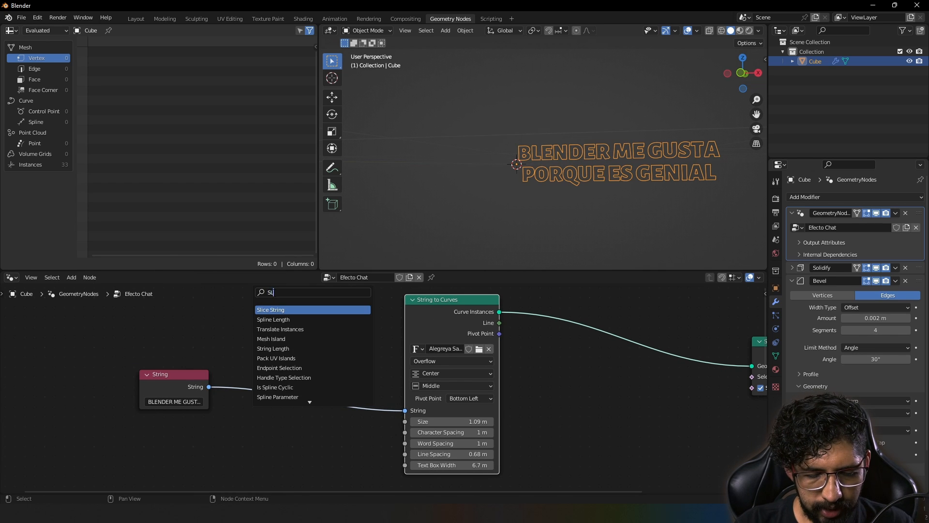
key("Return")
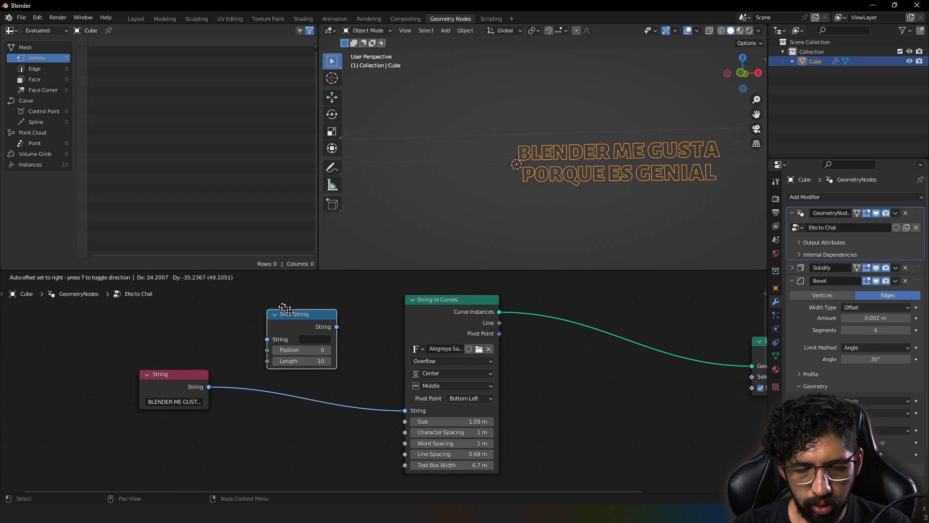
left_click(282, 370)
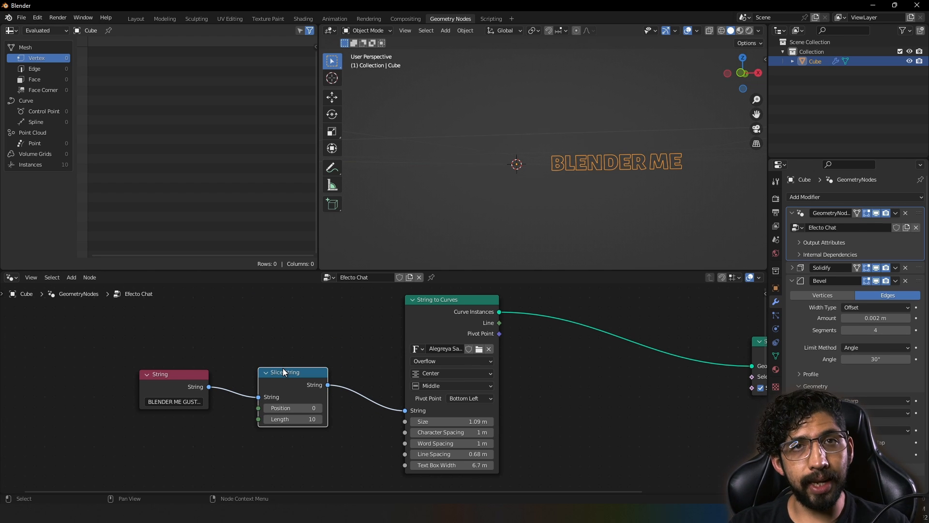
Test the Slice String node's Length by raising it to 33 and lowering it one character at a time to 24.
middle_click_drag(294, 437, 305, 422)
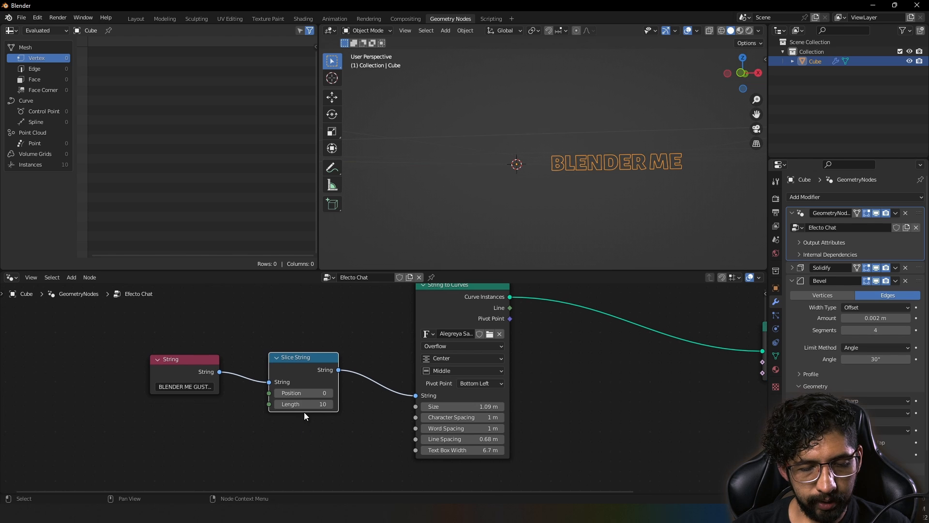
mouse_move(303, 404)
left_mouse_down()
mouse_move(285, 404)
mouse_move(334, 404)
mouse_move(320, 404)
left_mouse_up()
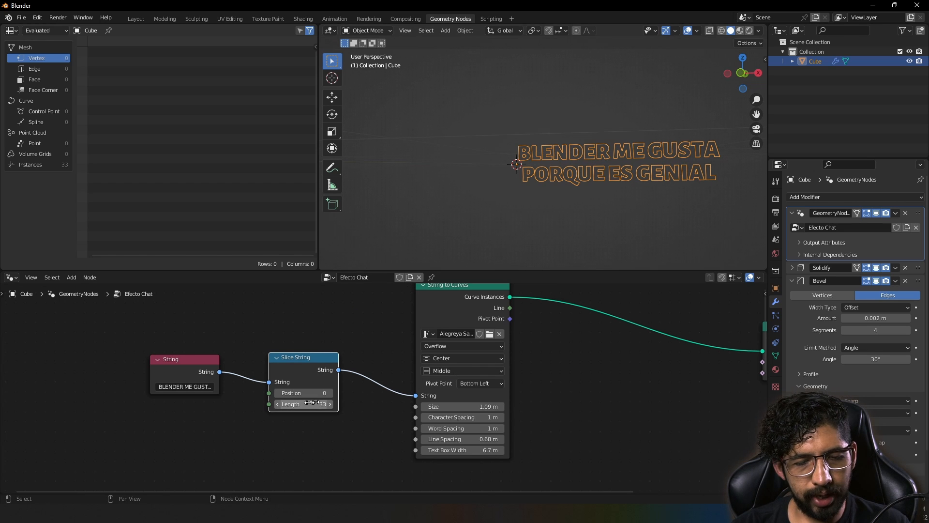
left_click(275, 404)
left_click(276, 404)
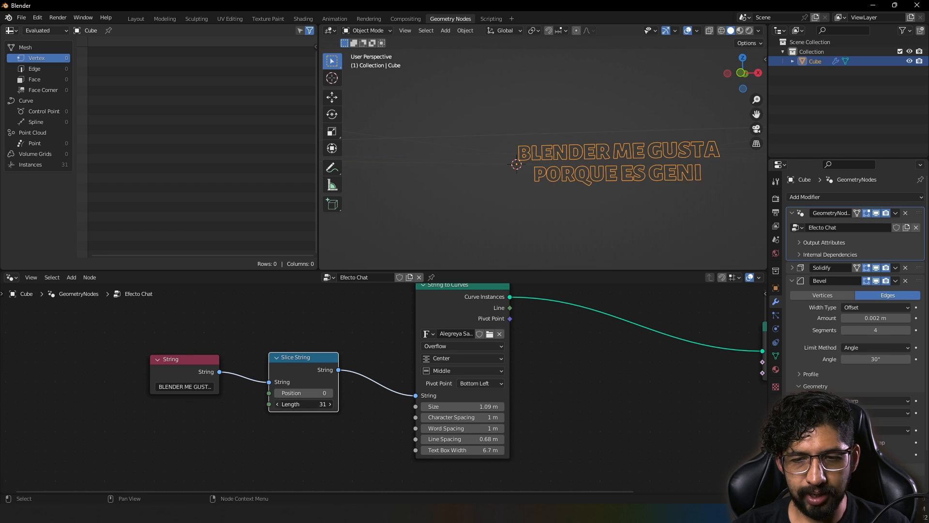
left_click(275, 404)
left_click(276, 404)
left_click(276, 404)
left_click(276, 404)
left_click(276, 404)
left_click(275, 404)
left_click(276, 404)
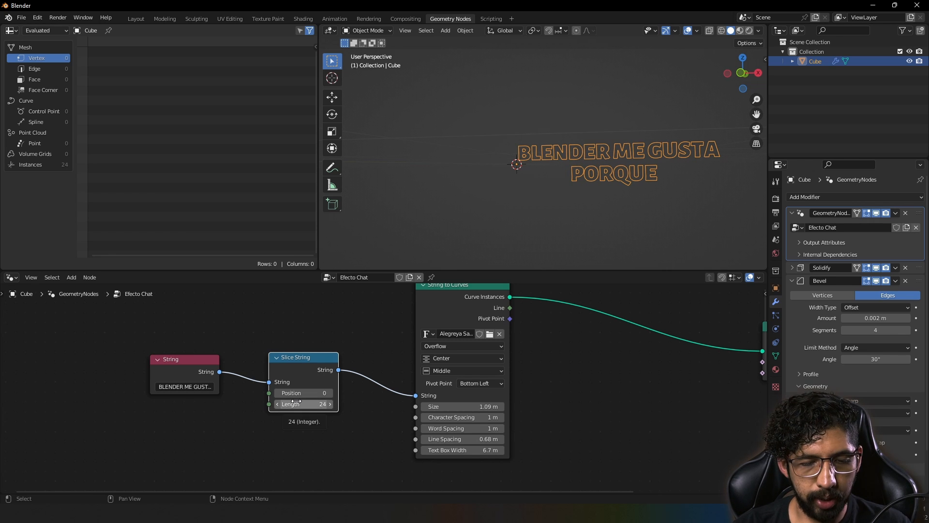
Set the Slice String node's Length to 33.
right_click(296, 402)
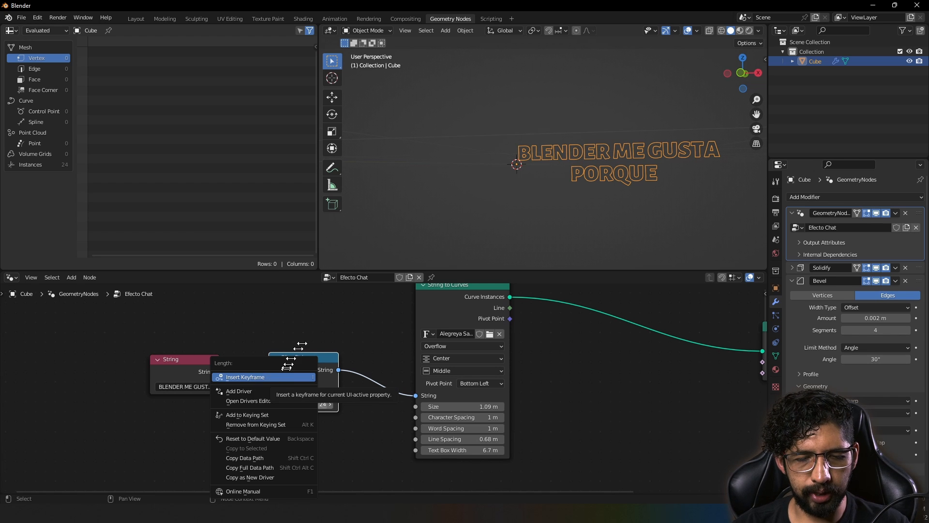
left_click(305, 404)
key("Return")
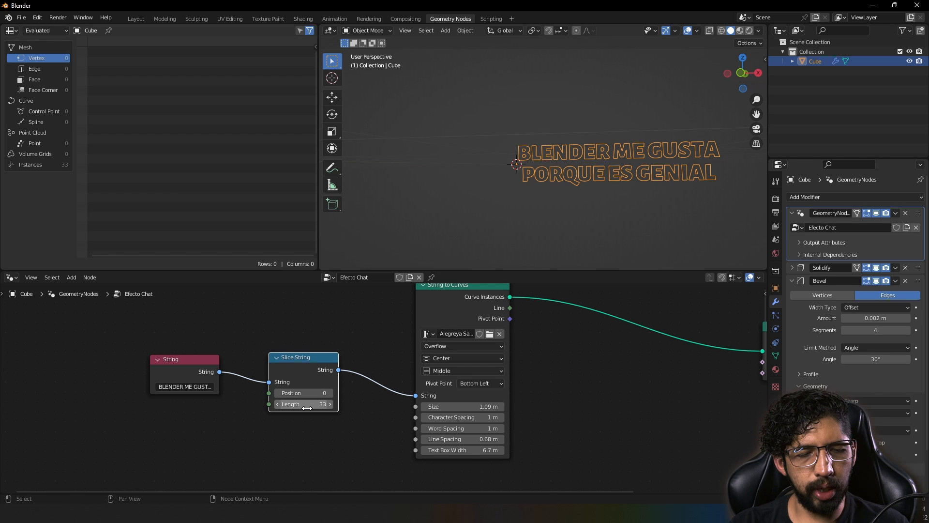
Add a Group Input node below the String node and connect the Slice String Length to its empty socket.
middle_click_drag(307, 407, 333, 415)
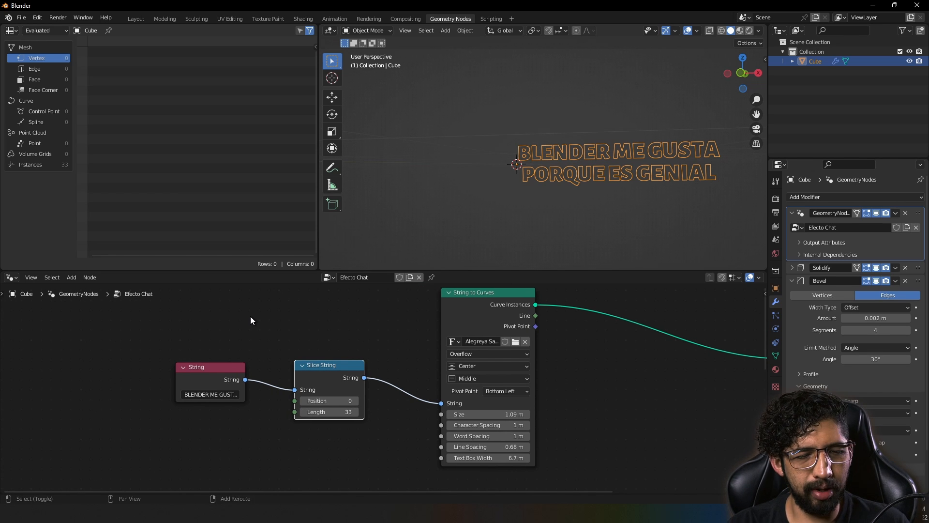
key("shift+a")
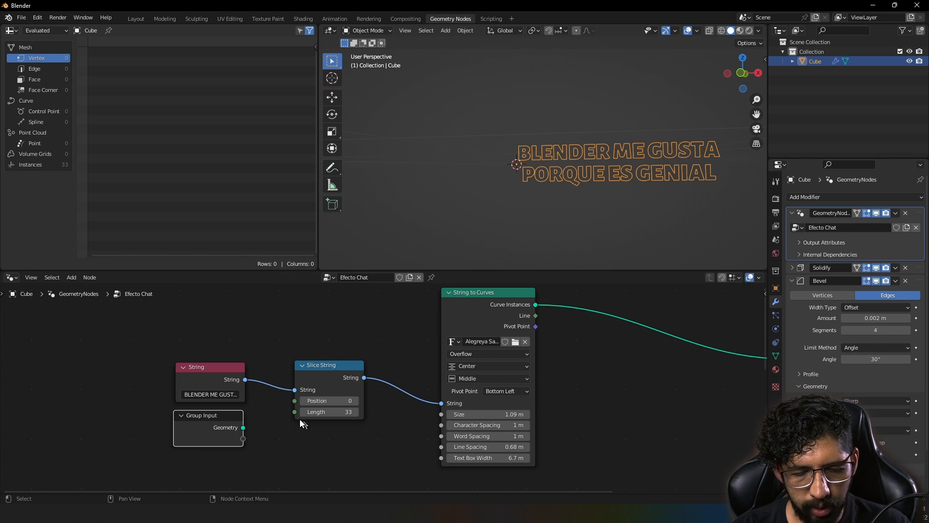
left_click_drag(294, 411, 309, 424)
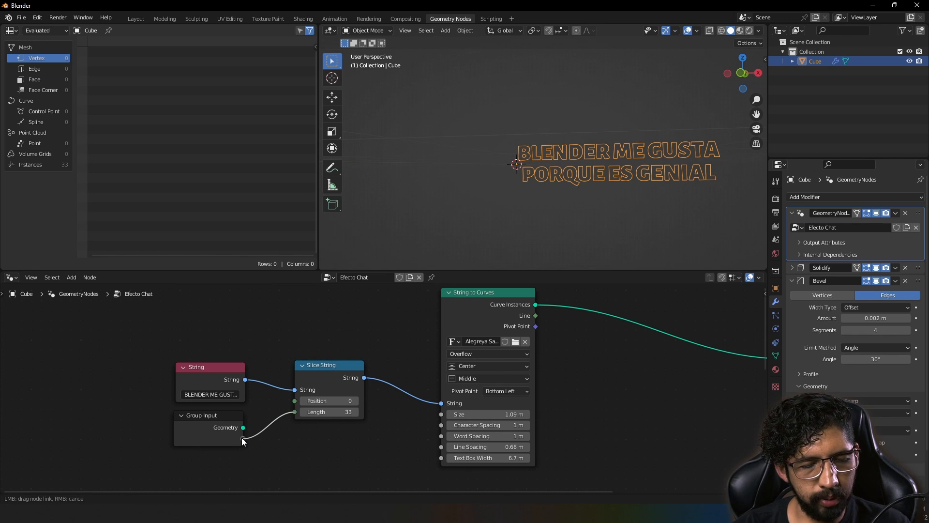
left_click_drag(242, 437, 242, 438)
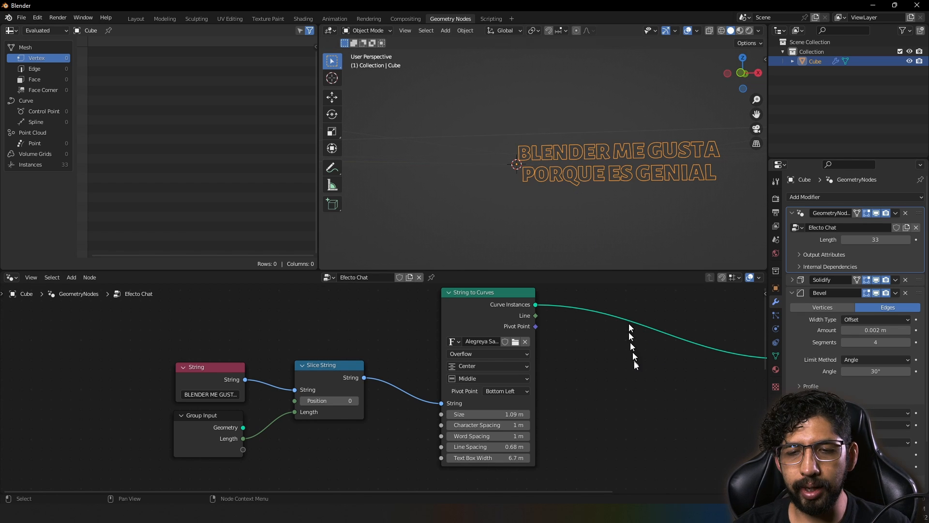
Insert a Fill Curve node between String to Curves and Set Shade Smooth, and inspect the filled text up close.
middle_click_drag(631, 367, 425, 384)
key("shift+a")
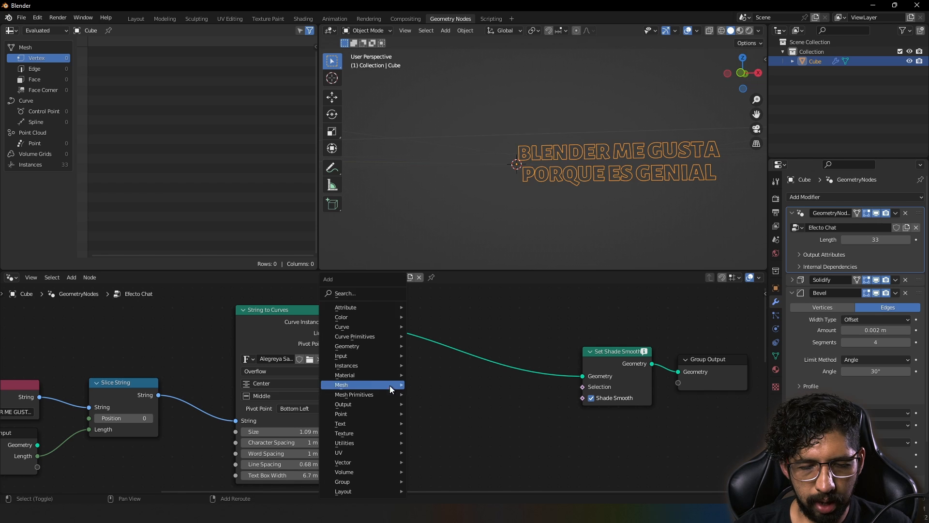
left_click(347, 292)
type("fill curve")
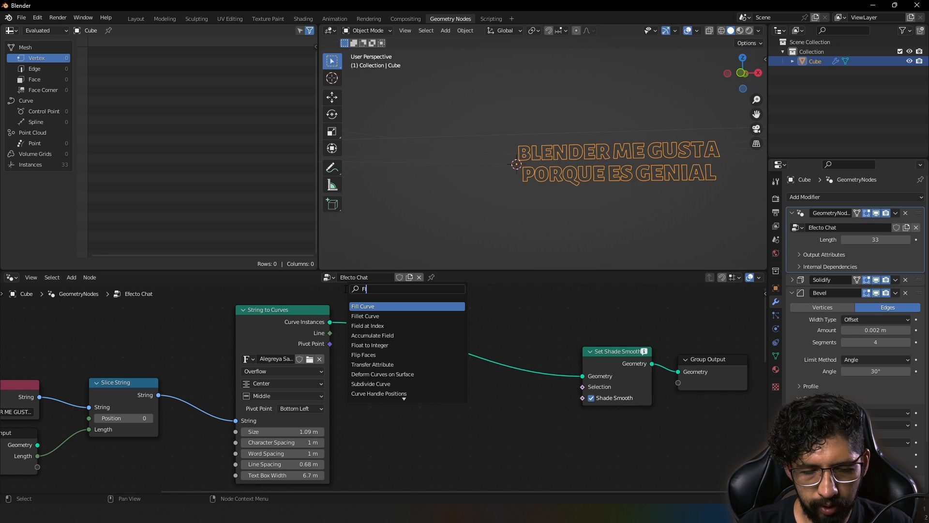
key("Return")
middle_click_drag(526, 195, 514, 195)
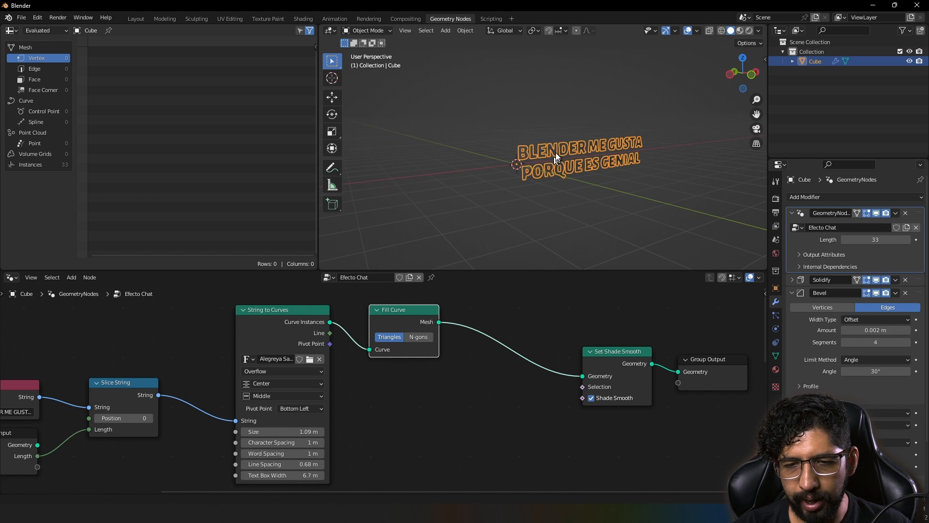
scroll(556, 110, "up", 6)
scroll(557, 109, "down", 2)
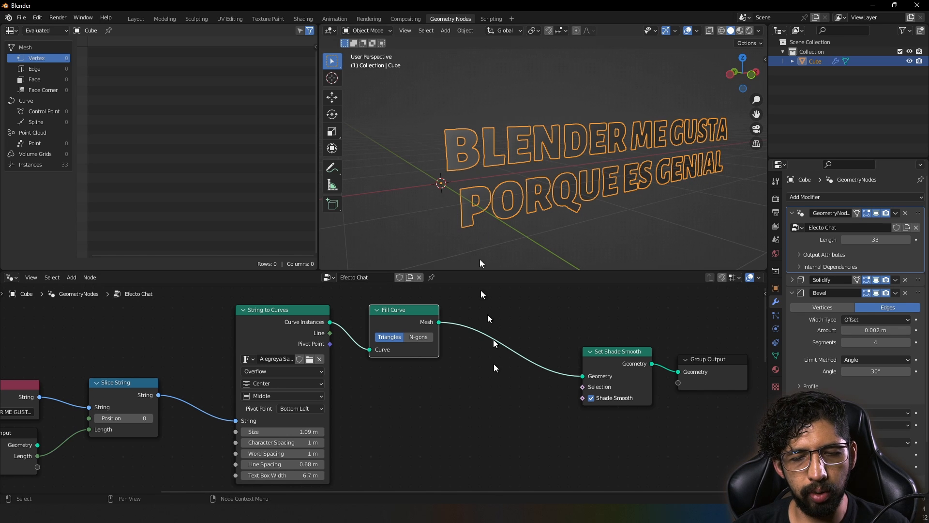
Insert a Realize Instances node between Fill Curve and Set Shade Smooth, and inspect the solidified, beveled letters up close.
key("shift+a")
left_click(454, 293)
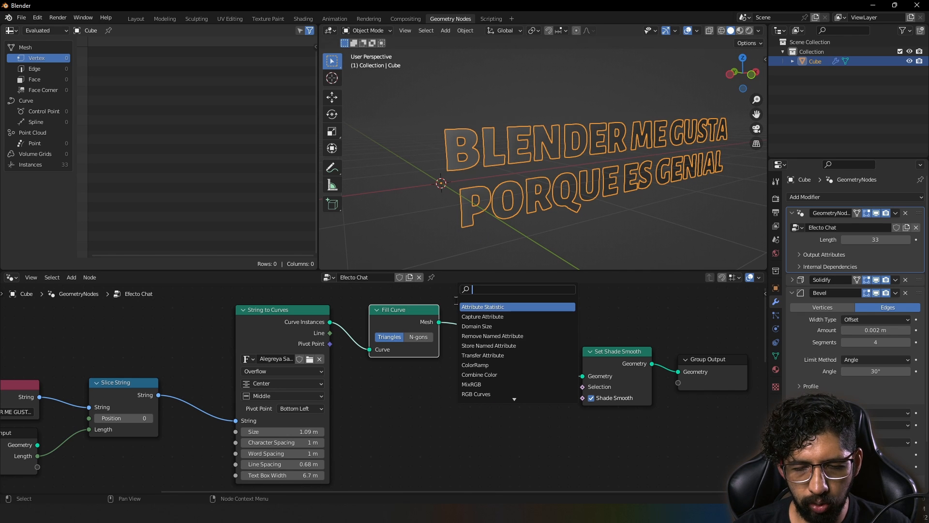
type("REALIZ")
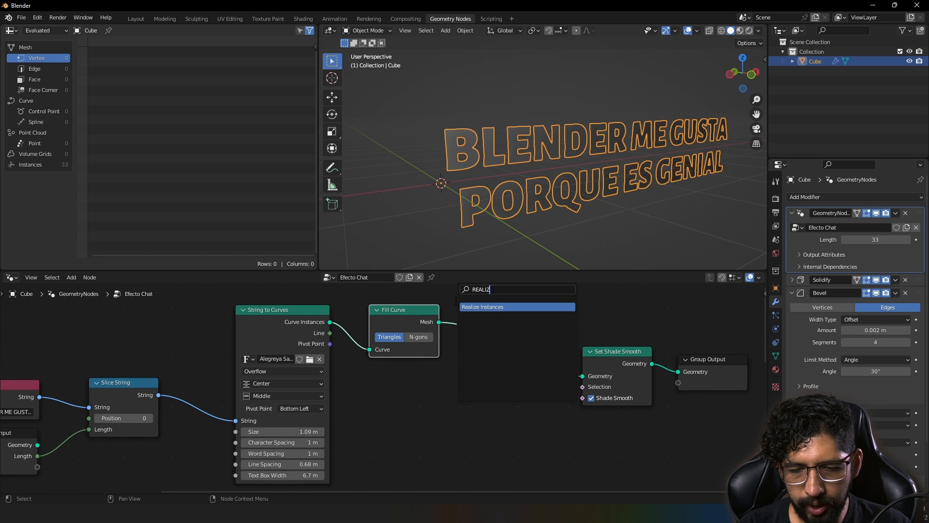
key("Return")
left_click(522, 321)
middle_click_drag(491, 224, 556, 181)
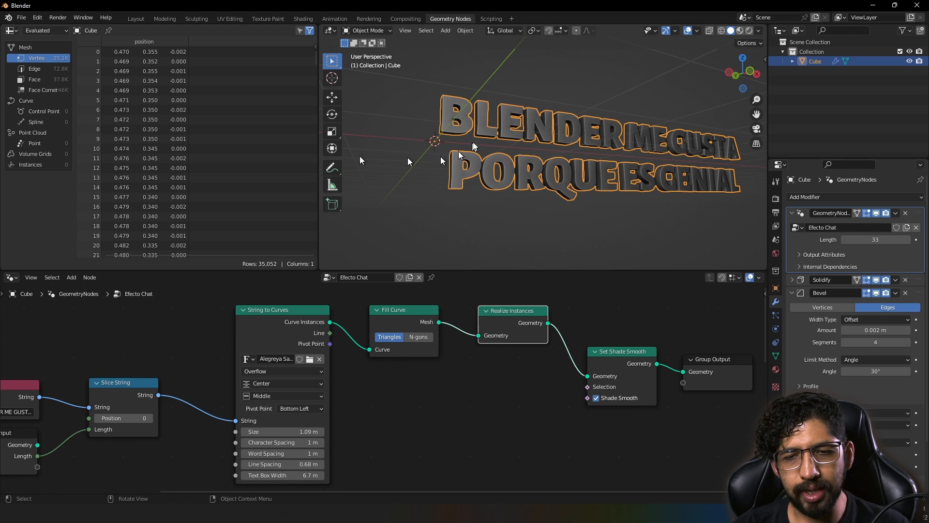
middle_click_drag(541, 210, 609, 122)
scroll(698, 82, "up", 4)
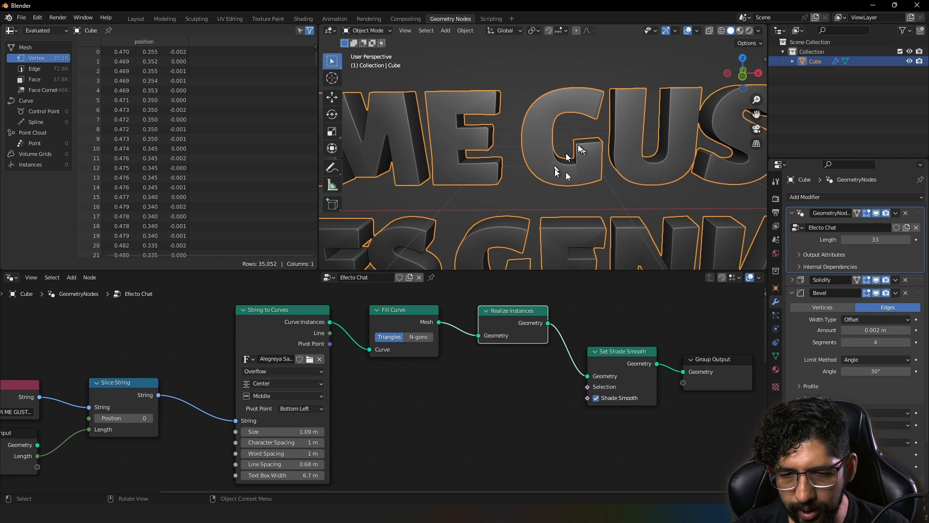
middle_click_drag(566, 172, 582, 158)
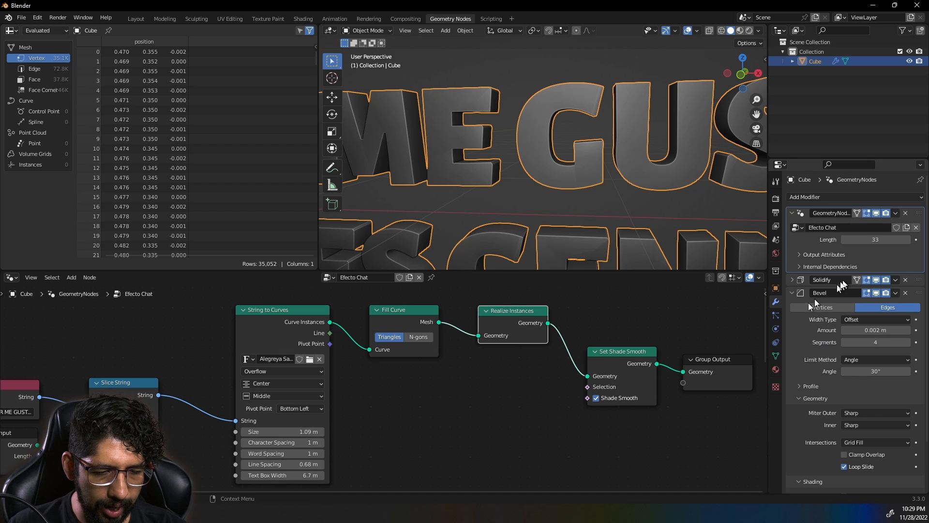
Check the Bevel shading and mesh Auto Smooth settings, and add an Edge Split modifier after the collapsed Bevel modifier.
scroll(808, 430, "down", 3)
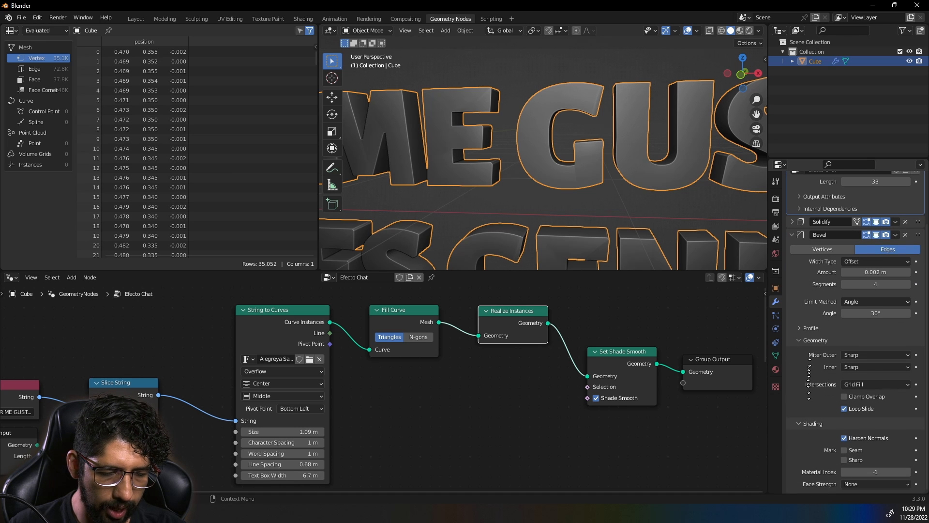
left_click(777, 357)
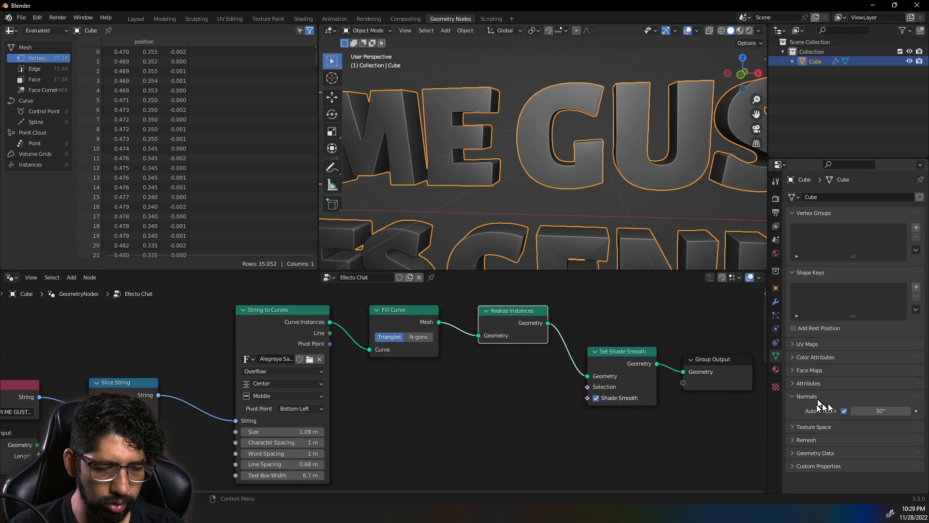
left_click(776, 302)
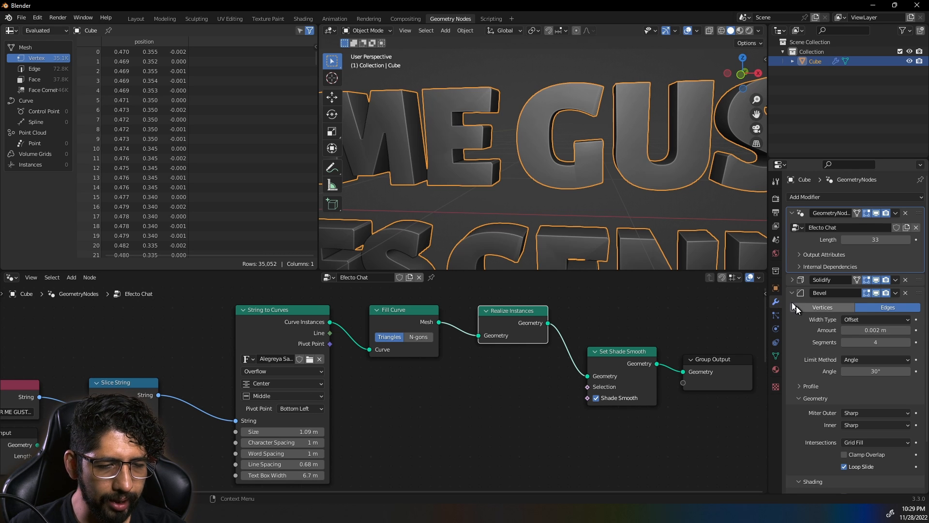
left_click(793, 294)
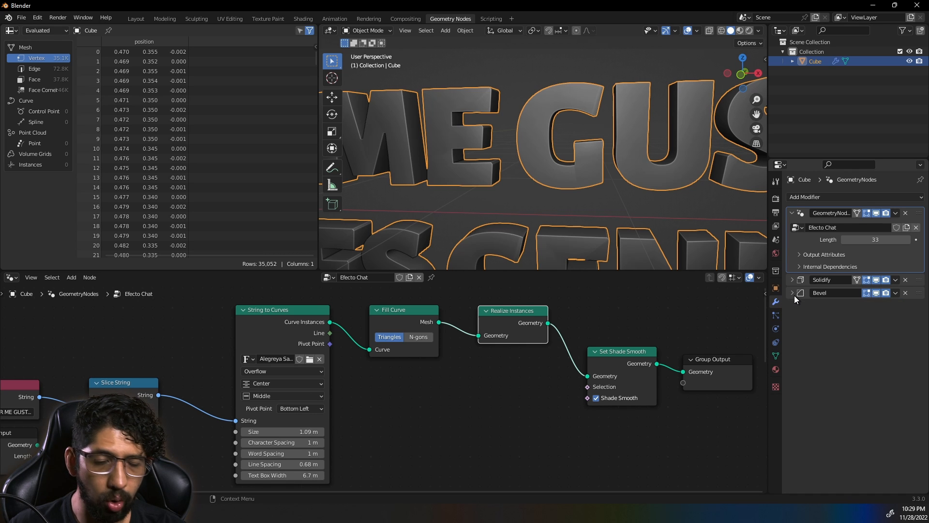
left_click(814, 200)
left_click(748, 274)
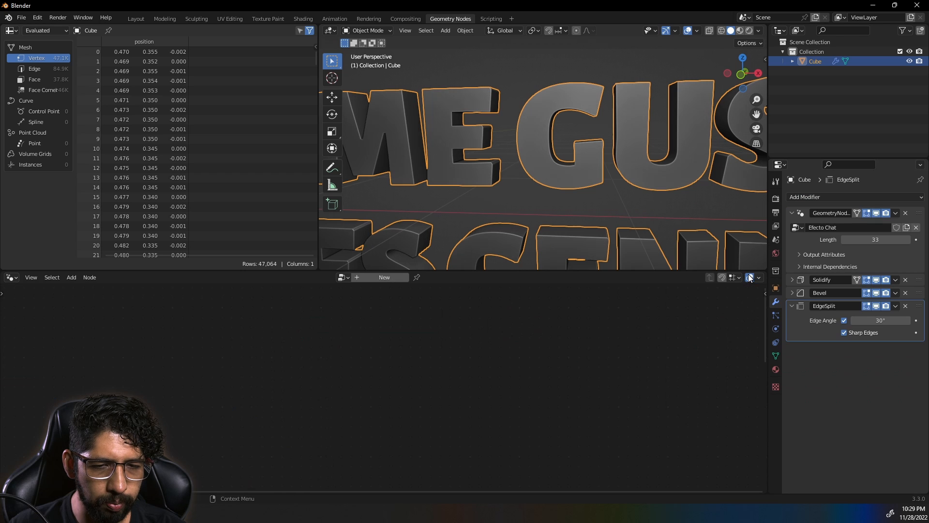
middle_click_drag(562, 185, 477, 201)
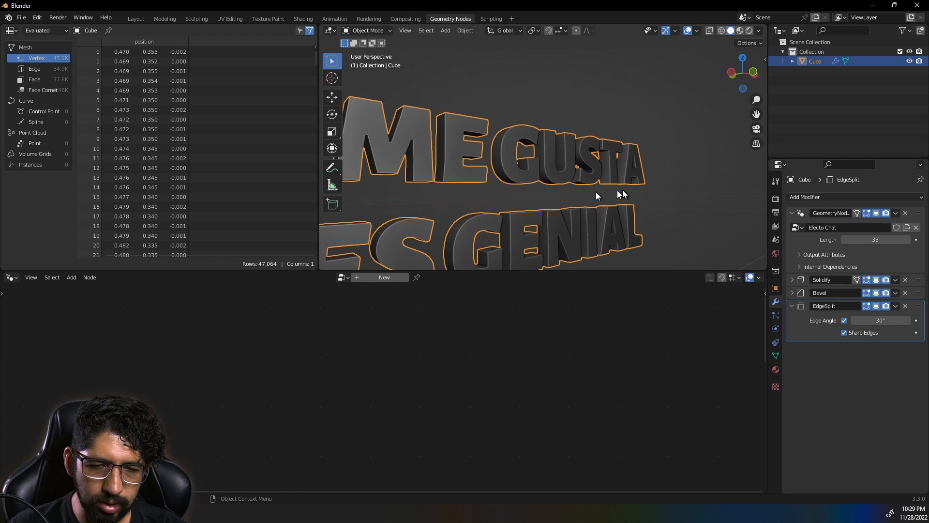
middle_click_drag(535, 184, 588, 216)
scroll(512, 163, "down", 8)
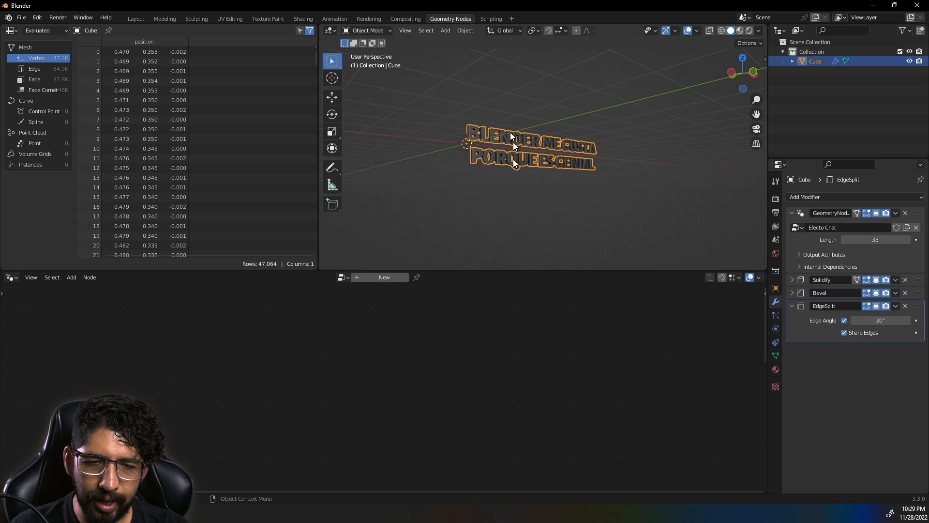
Display the Efecto Chat node tree by making the cube's GeometryNodes modifier the active modifier.
key("KP_Decimal")
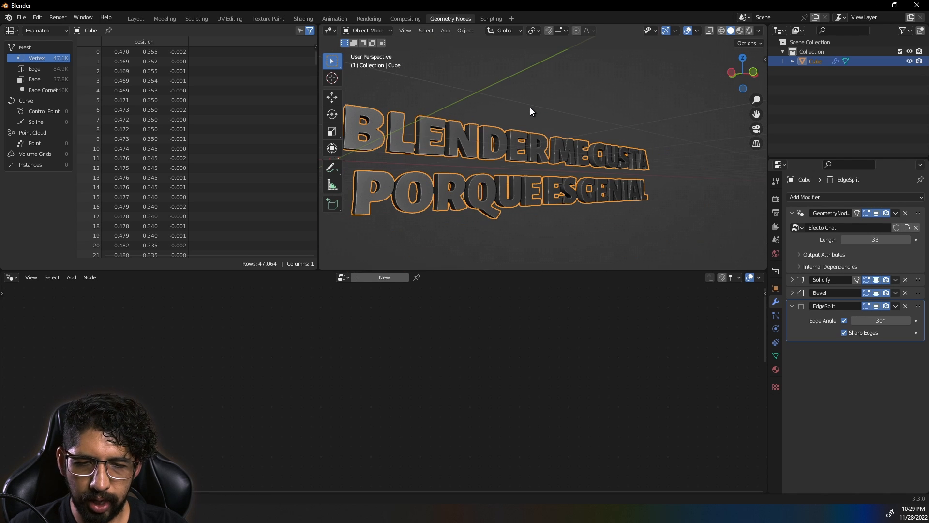
middle_click_drag(515, 130, 545, 142, "shift")
middle_click_drag(518, 174, 513, 155, "ctrl")
scroll(513, 155, "down", 3)
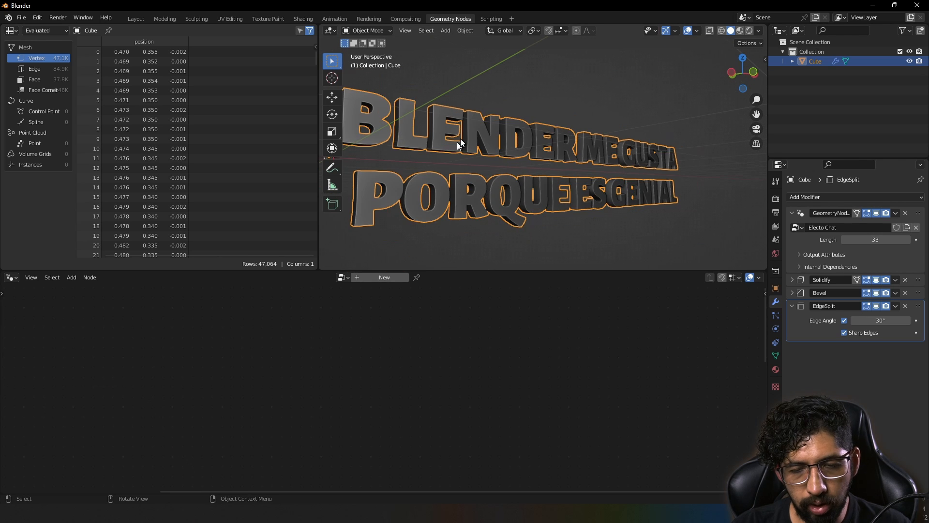
middle_click_drag(460, 139, 563, 189)
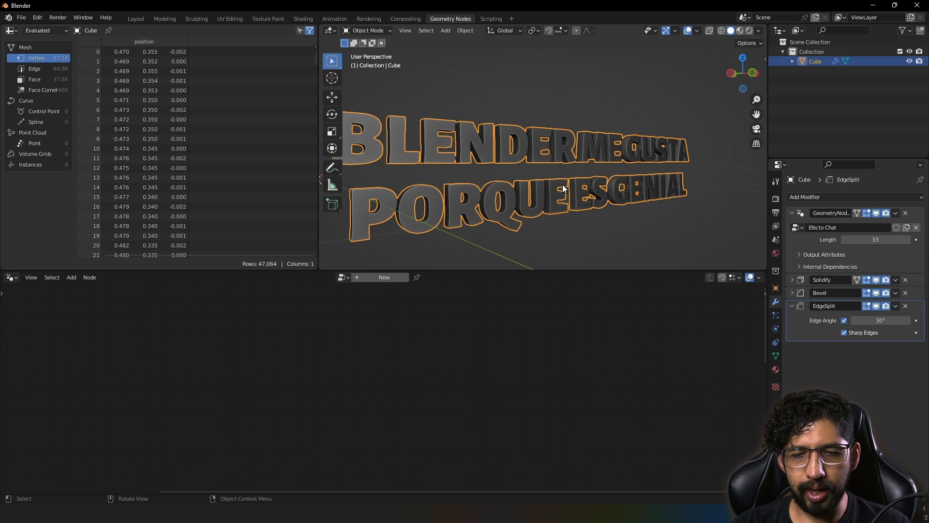
left_click(917, 218)
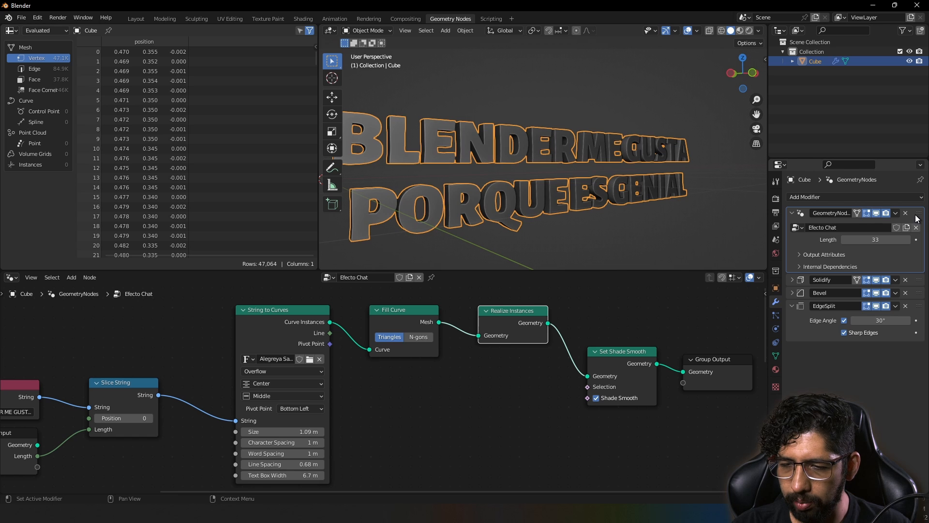
Move the text nodes, from String through Realize Instances, away from Set Shade Smooth to make room for another node.
middle_click_drag(450, 378, 560, 408, "ctrl")
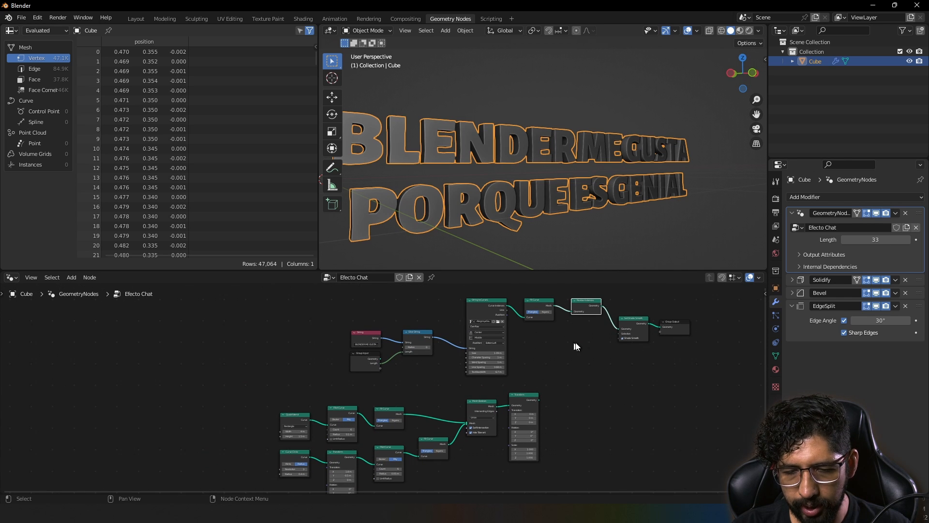
left_click_drag(600, 347, 587, 366)
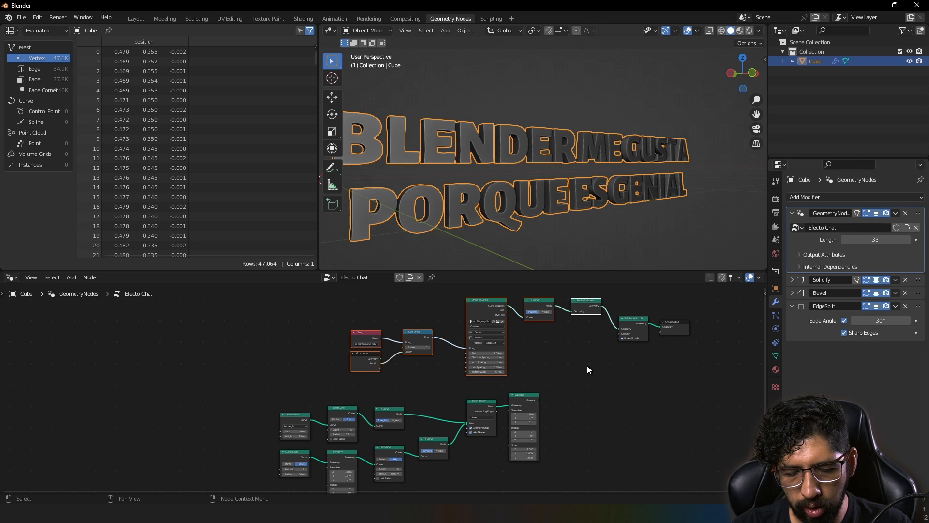
key("g")
left_click(533, 378)
middle_click_drag(559, 387, 481, 390, "ctrl")
left_click(483, 380)
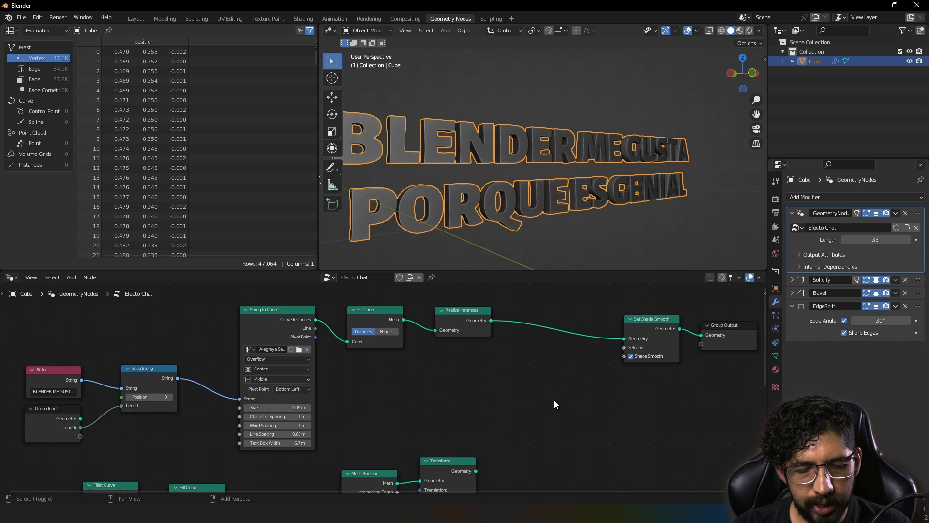
Insert a Join Geometry node between Realize Instances and Set Shade Smooth, and connect the speech bubble's Transform output to it.
key("shift+a")
left_click(488, 292)
type("join")
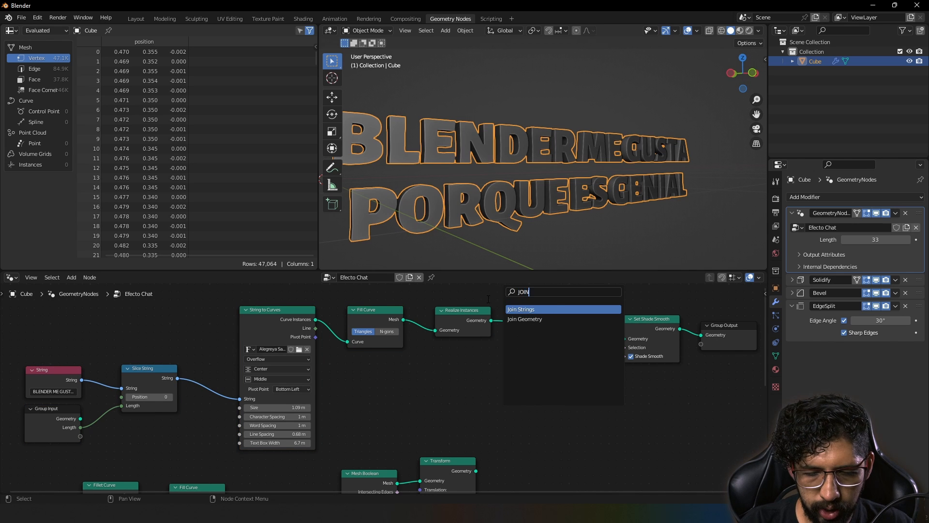
key("Return")
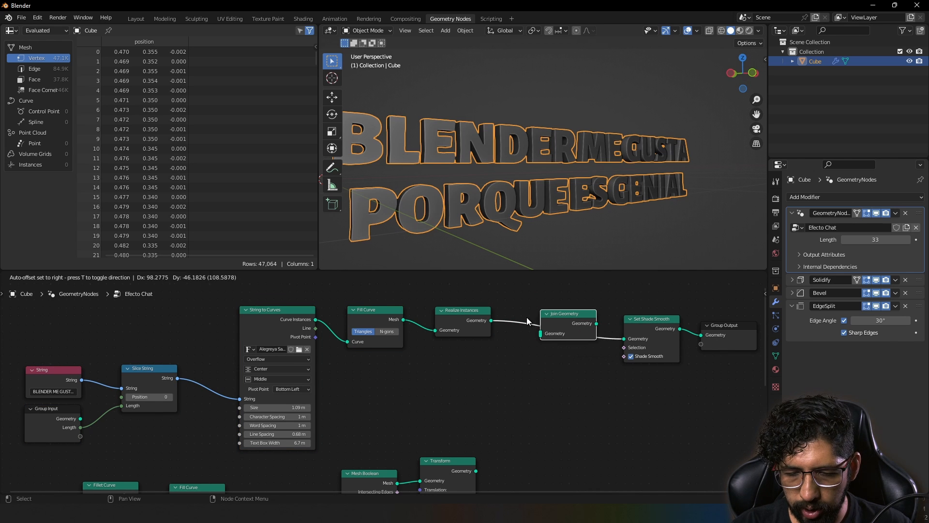
left_click(523, 318)
left_click_drag(475, 470, 536, 334)
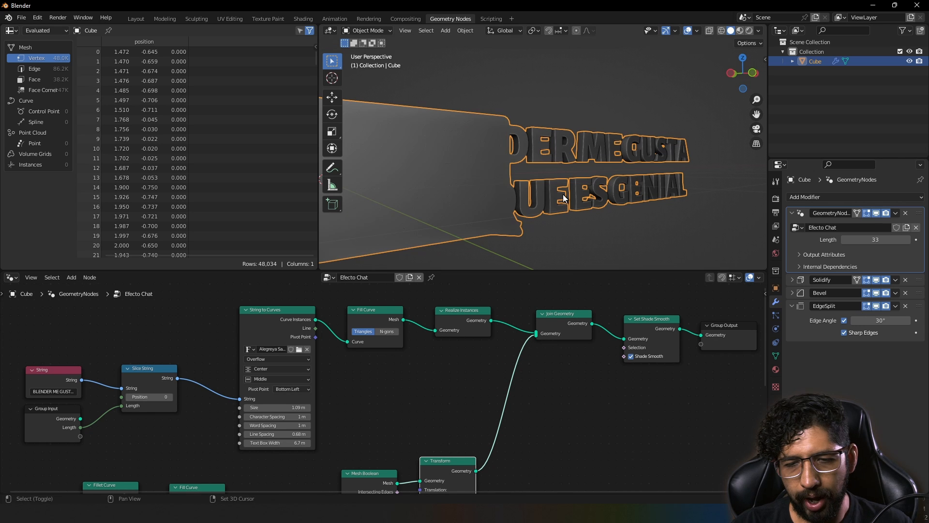
mouse_move(657, 190)
middle_mouse_down()
mouse_move(645, 228)
mouse_move(645, 188)
middle_mouse_up()
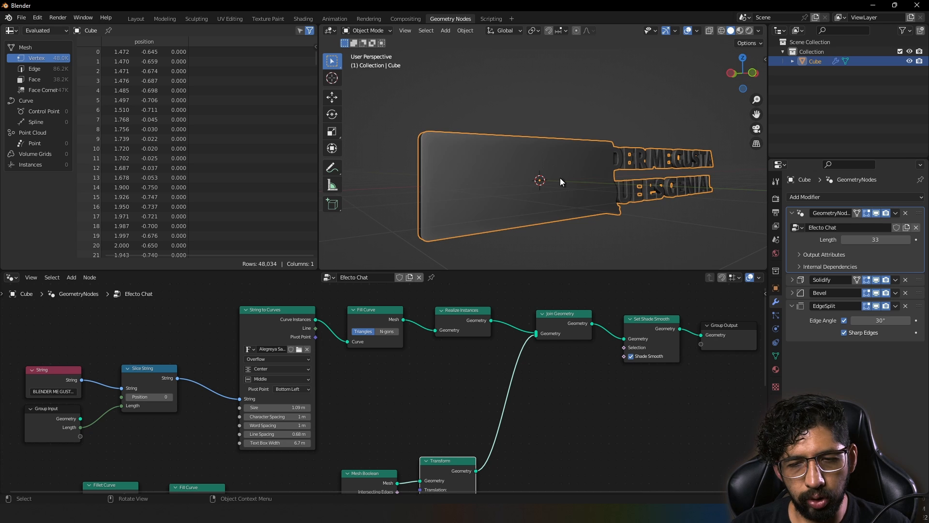
Duplicate the Transform node and insert the copy between String to Curves and Fill Curve.
middle_click_drag(435, 465, 571, 417)
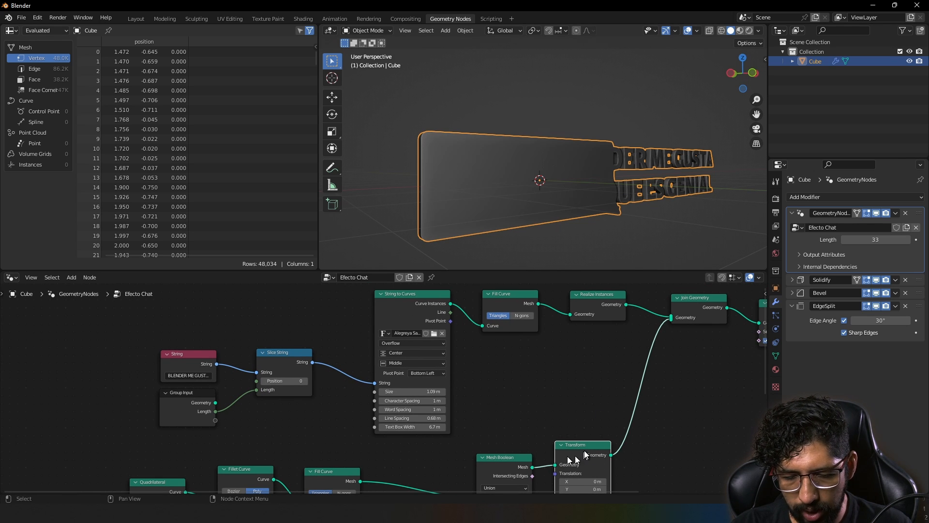
key("shift+d")
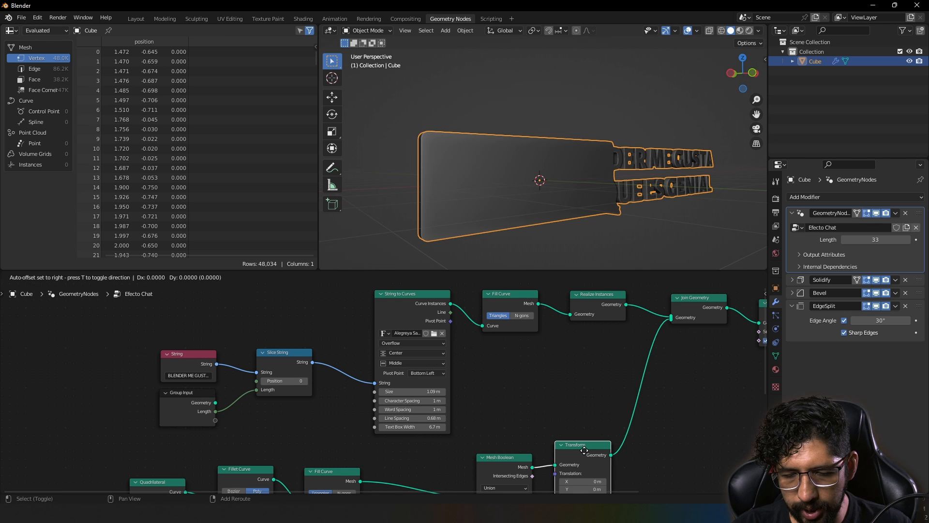
left_click(467, 307)
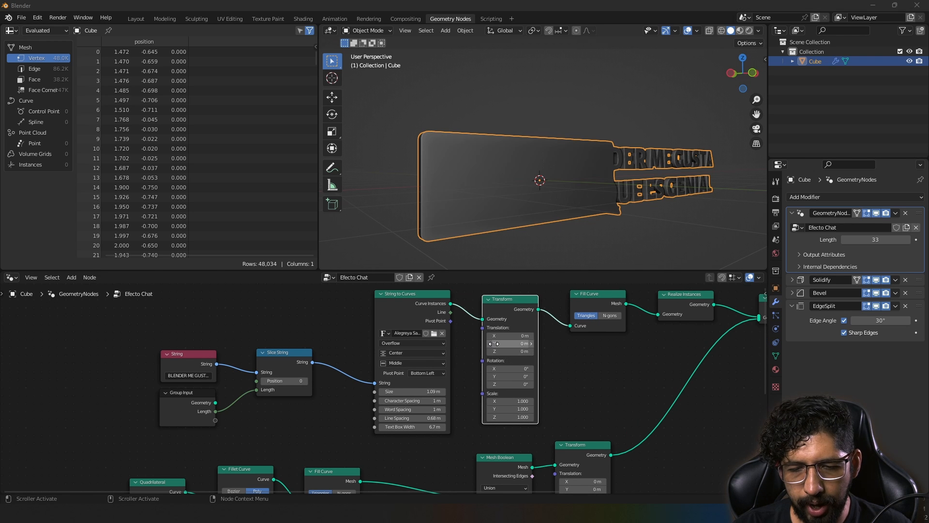
Set the text Transform node's translation to Z 0.12 m and X -1.94 m.
middle_click_drag(495, 345, 502, 353)
scroll(502, 357, "up", 4)
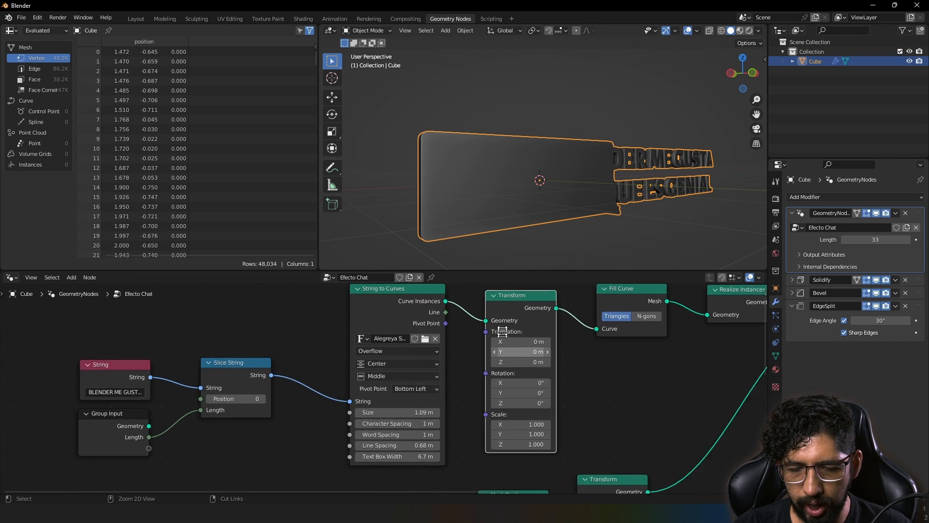
mouse_move(500, 367)
left_mouse_down()
mouse_move(527, 367)
mouse_move(503, 367)
left_mouse_up()
left_click(499, 369)
type(".")
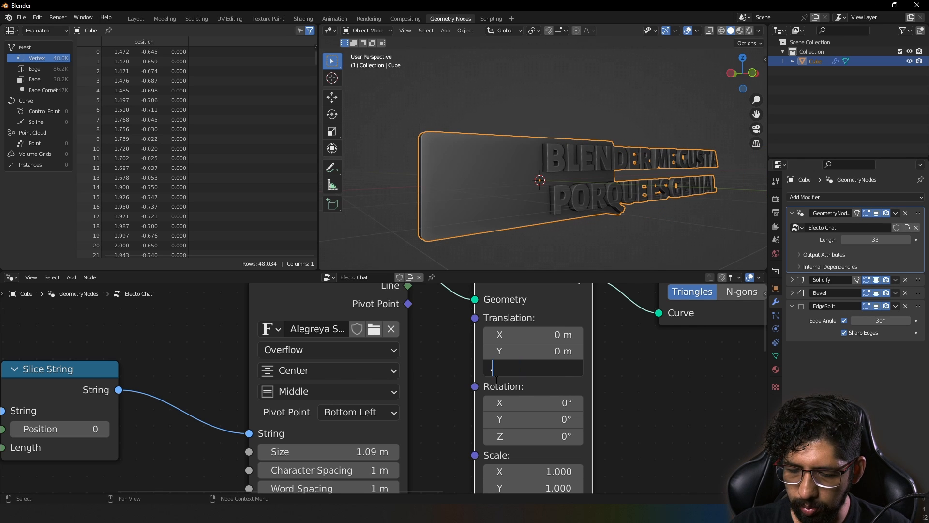
type("12")
key("Return")
left_click(526, 334)
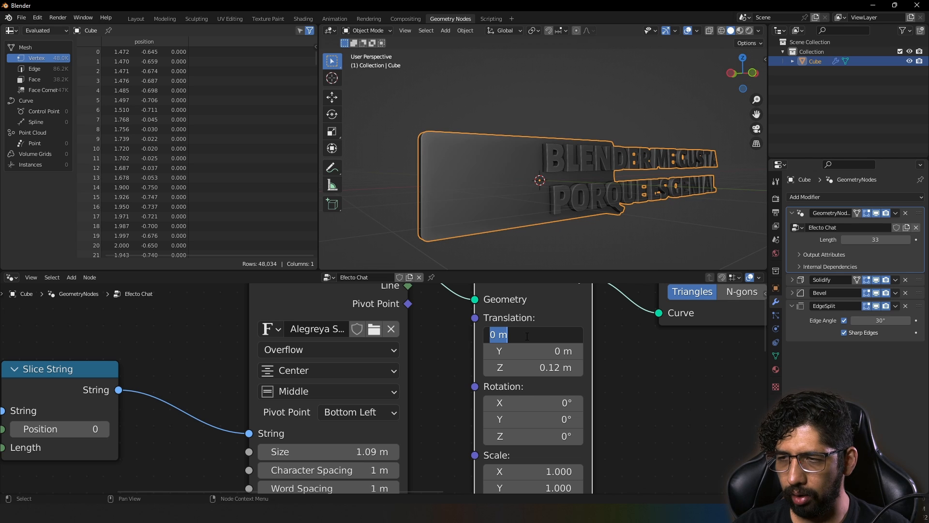
type("-1.")
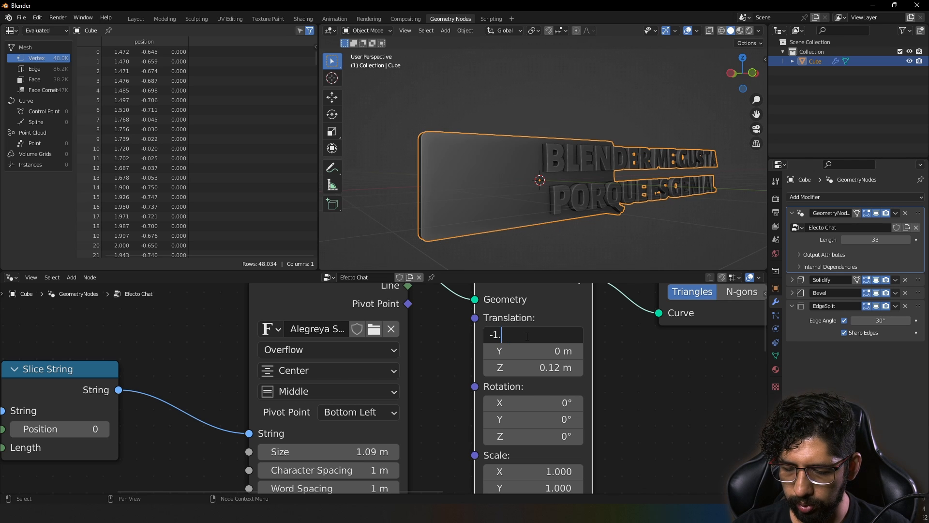
type("94")
key("Return")
Set the text Transform node's scale to 0.58 on X, Y and Z so the text fits the bubble.
middle_click_drag(532, 436, 511, 355)
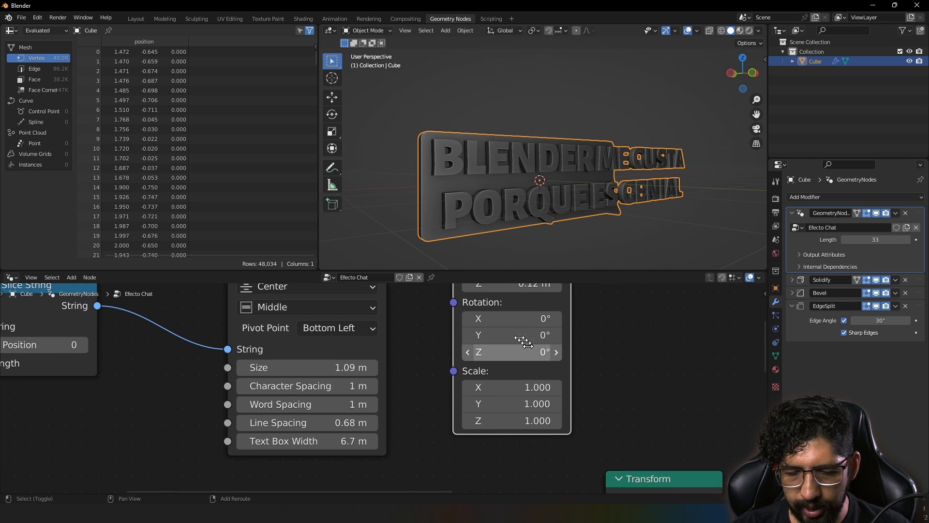
left_click_drag(524, 426, 517, 391)
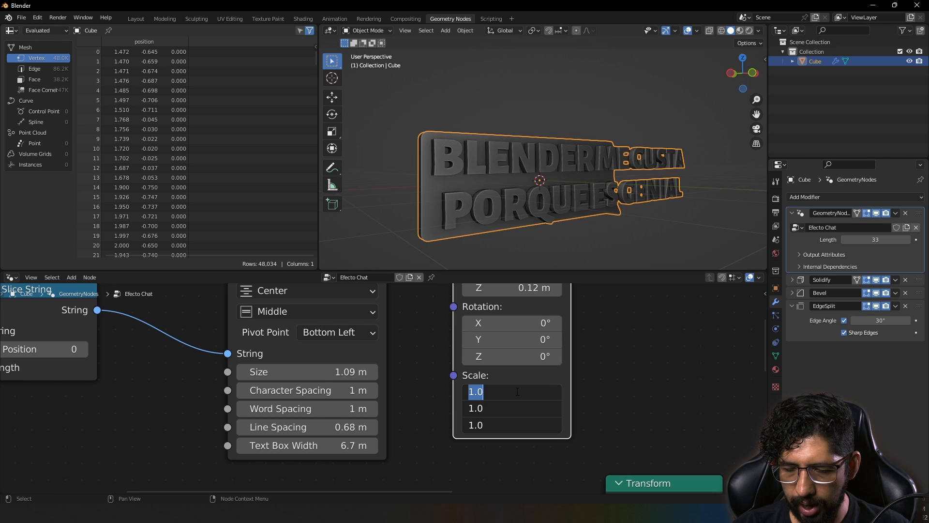
type(".")
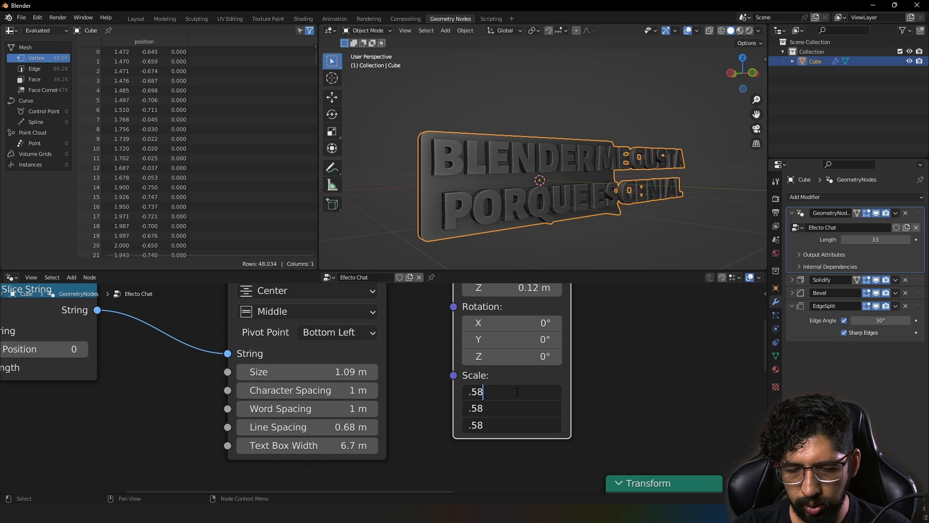
type("58")
key("Return")
middle_click_drag(566, 208, 486, 207)
middle_click_drag(610, 318, 610, 322)
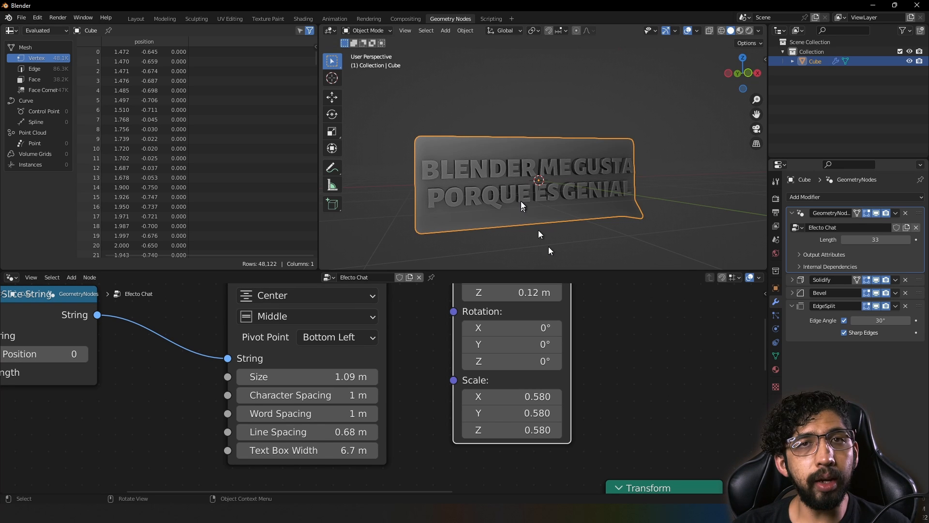
middle_click_drag(520, 202, 542, 203)
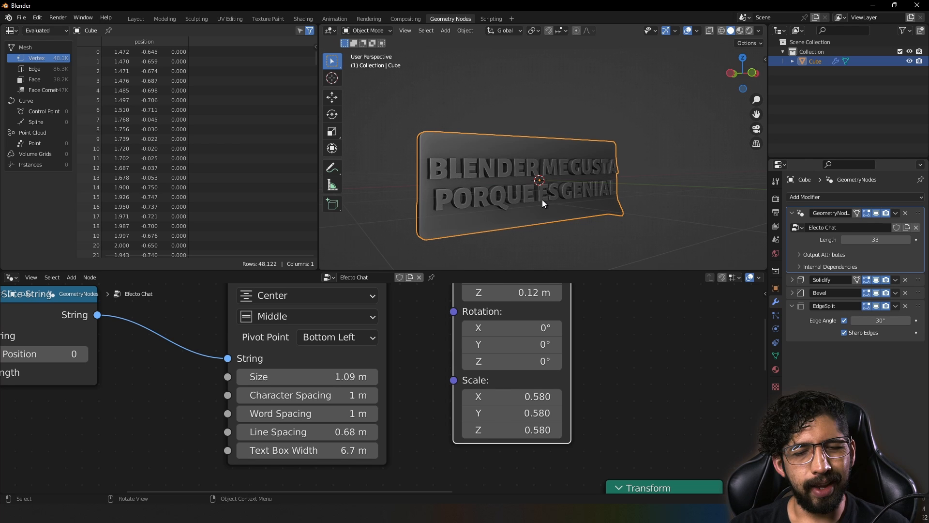
Save the file and switch to the Animation workspace with the speech bubble framed in the main viewport.
key("ctrl+s")
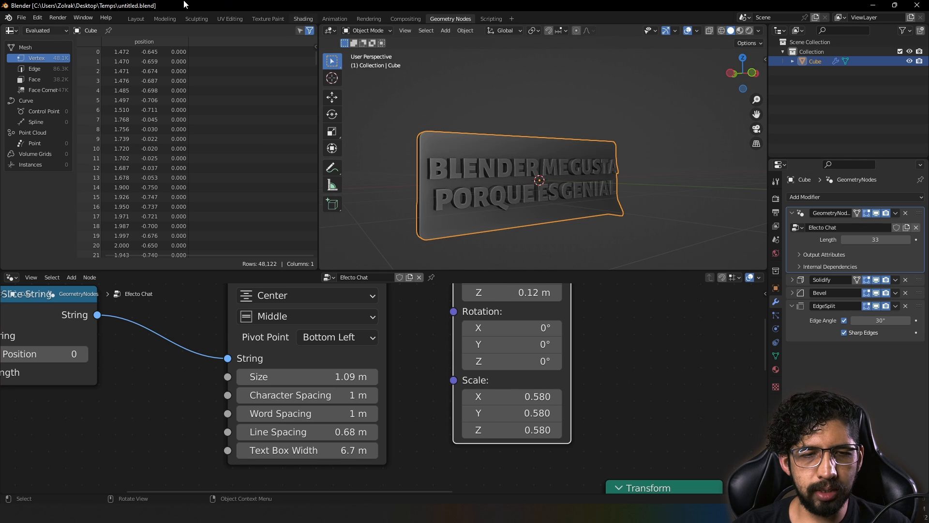
left_click(334, 18)
middle_click_drag(530, 223, 554, 210)
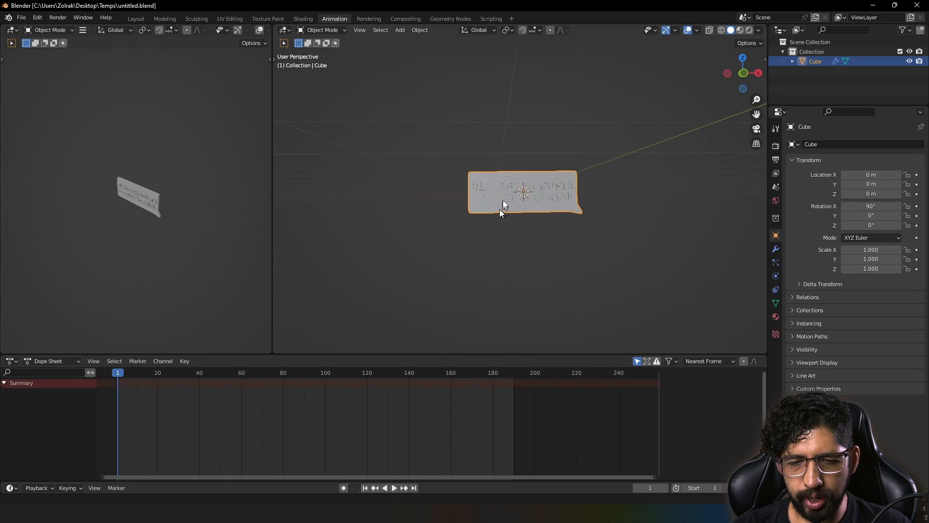
scroll(499, 209, "up", 5)
Set the viewport's solid shading to MatCap lighting and enable Cavity with type Both.
left_click(759, 31)
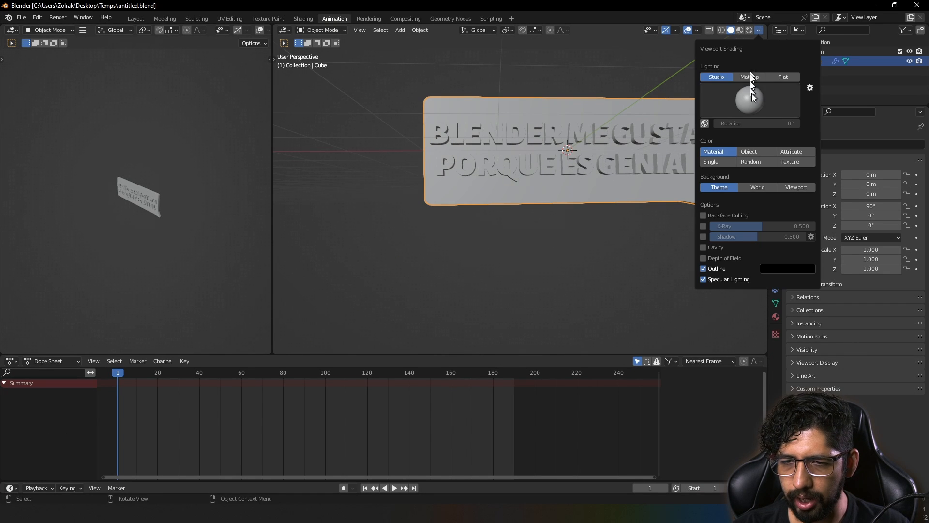
left_click(747, 76)
left_click(747, 101)
left_click(662, 140)
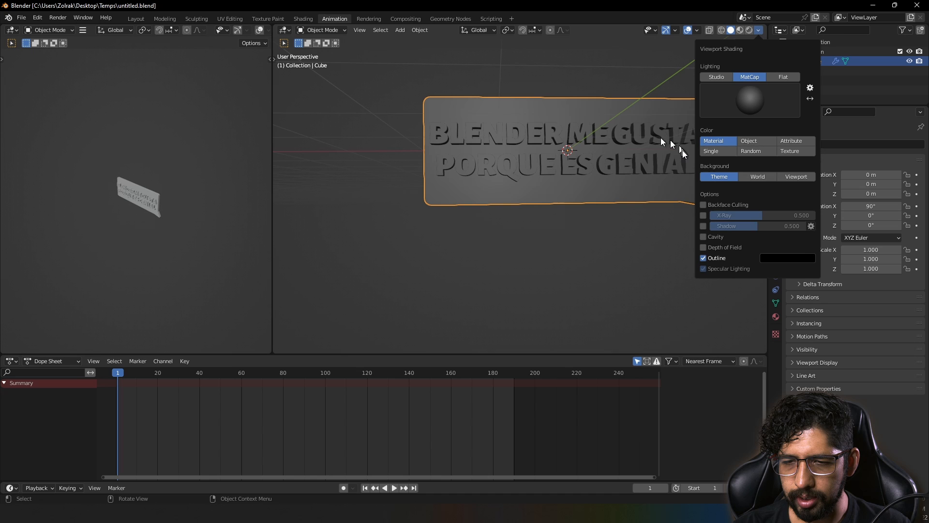
left_click(703, 237)
left_click(793, 238)
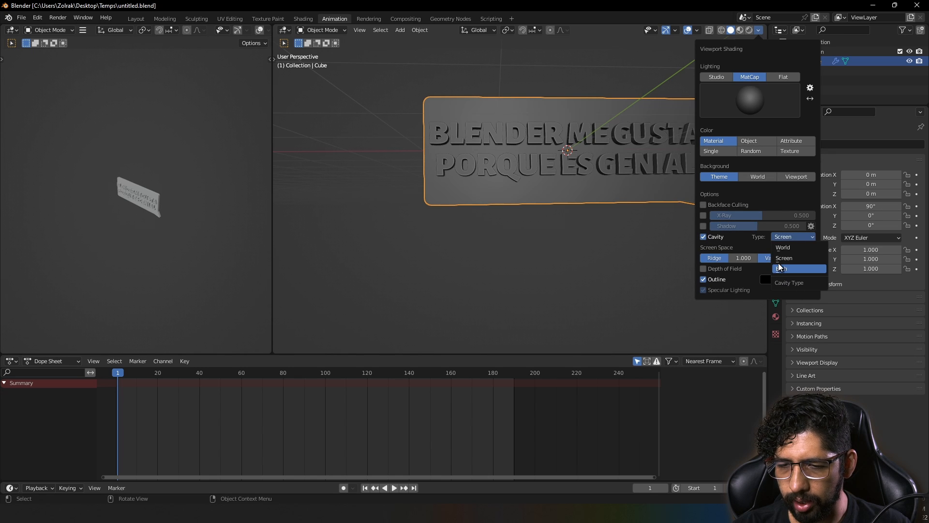
left_click(785, 271)
Merge the two 3D viewports into one wide viewport by extending the main one over the smaller one.
mouse_move(580, 220)
middle_mouse_down()
mouse_move(484, 170)
mouse_move(528, 175)
middle_mouse_up()
left_click_drag(274, 29, 110, 48)
middle_click_drag(430, 140, 464, 168)
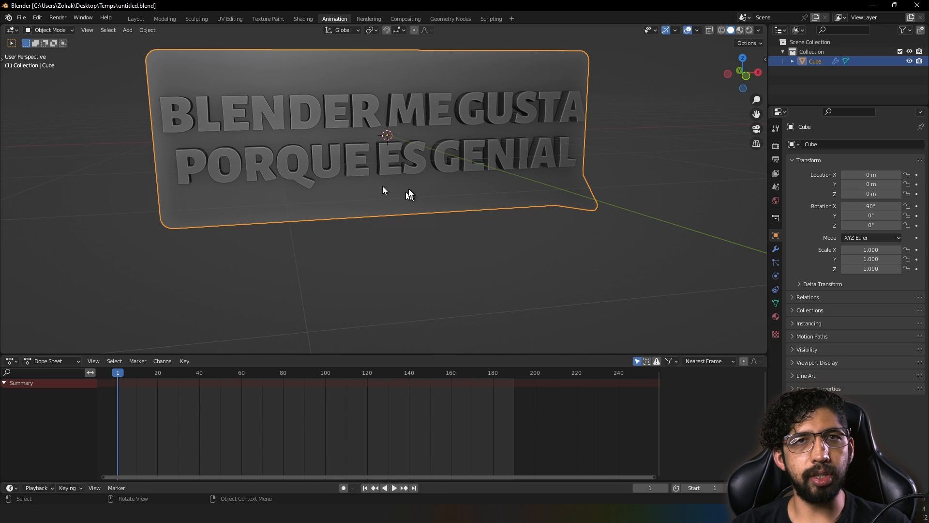
Add a Plain Axes empty and move it in front view to the bubble's tail, at about X 2.03 m, Z -0.72 m.
key("shift+a")
mouse_move(388, 288)
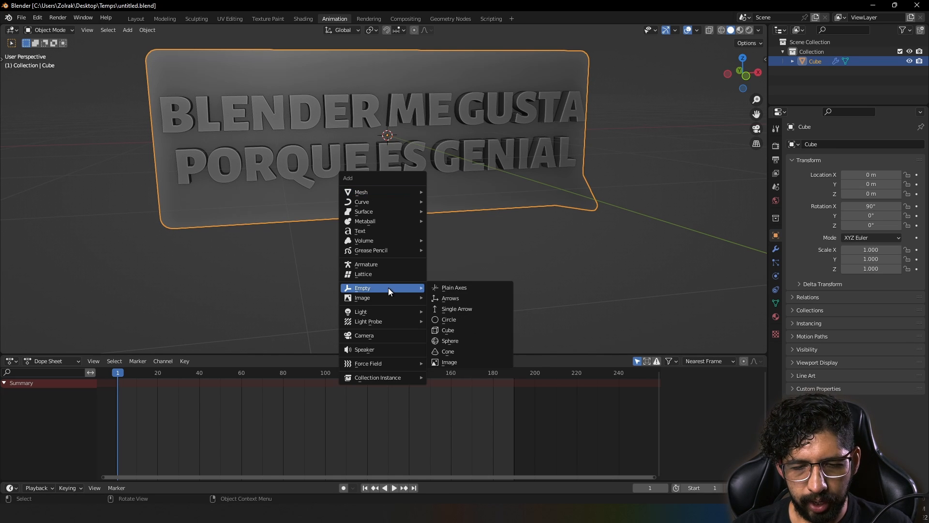
left_click(452, 288)
middle_click_drag(490, 169, 487, 149)
key("KP_1")
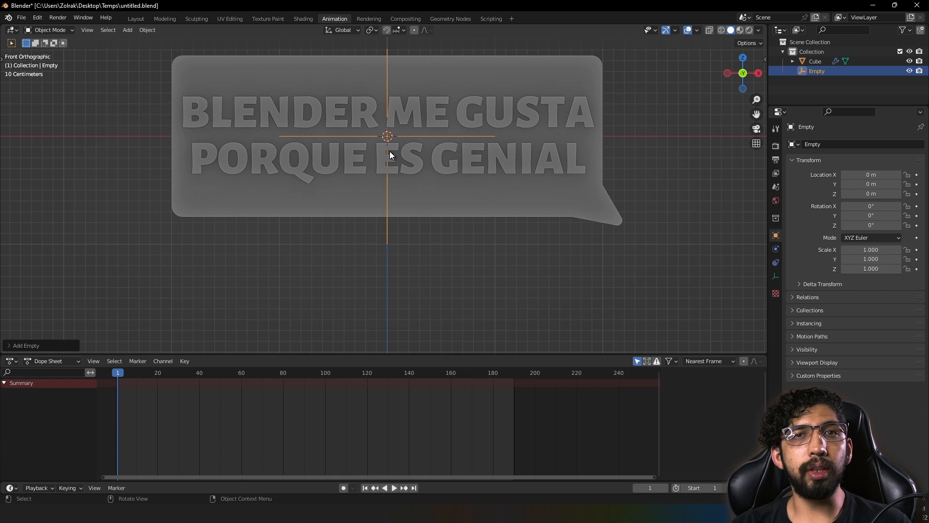
key("g")
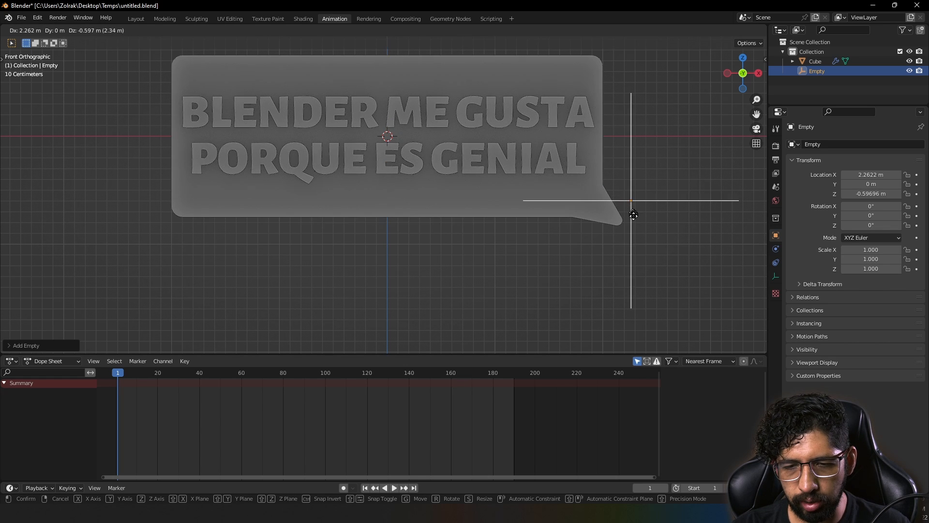
left_click(608, 233)
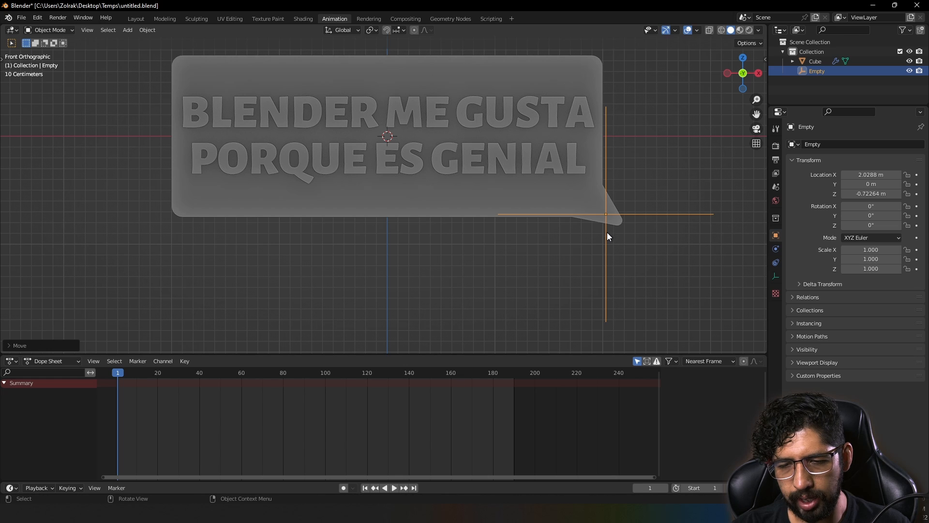
Parent the speech bubble to the empty at its tail using the Object parenting type.
left_click(493, 114)
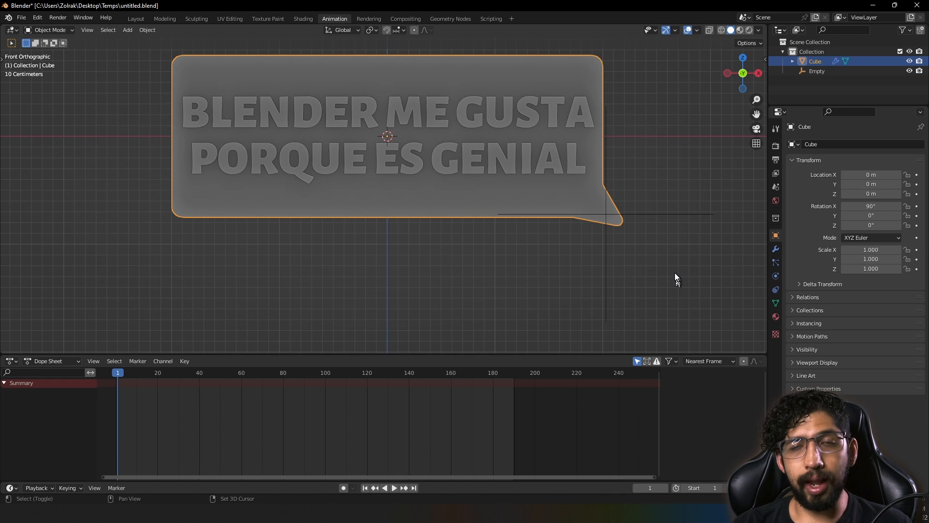
left_click(670, 213, "shift")
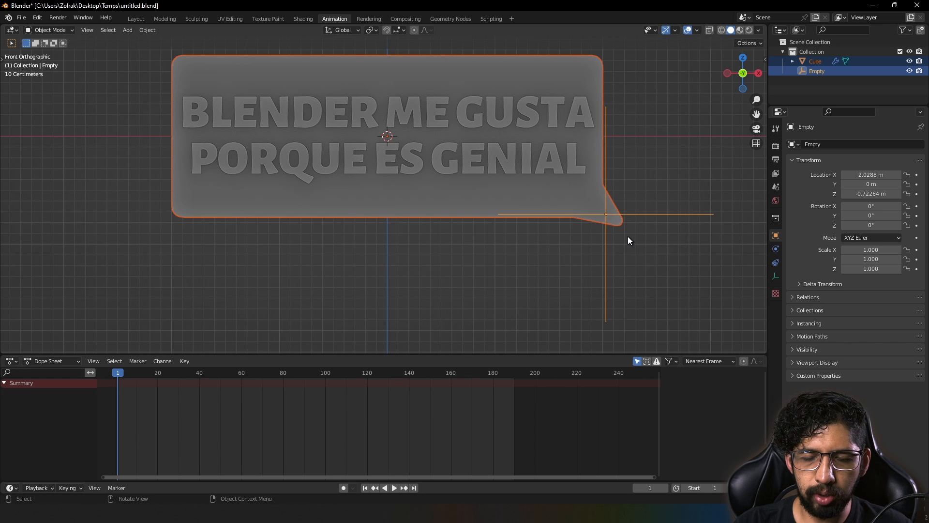
key("ctrl+p")
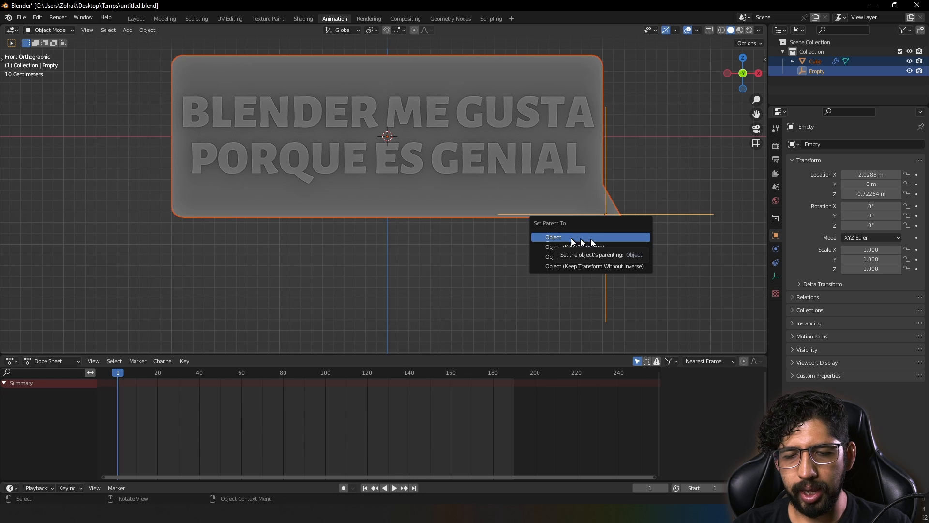
left_click(559, 239)
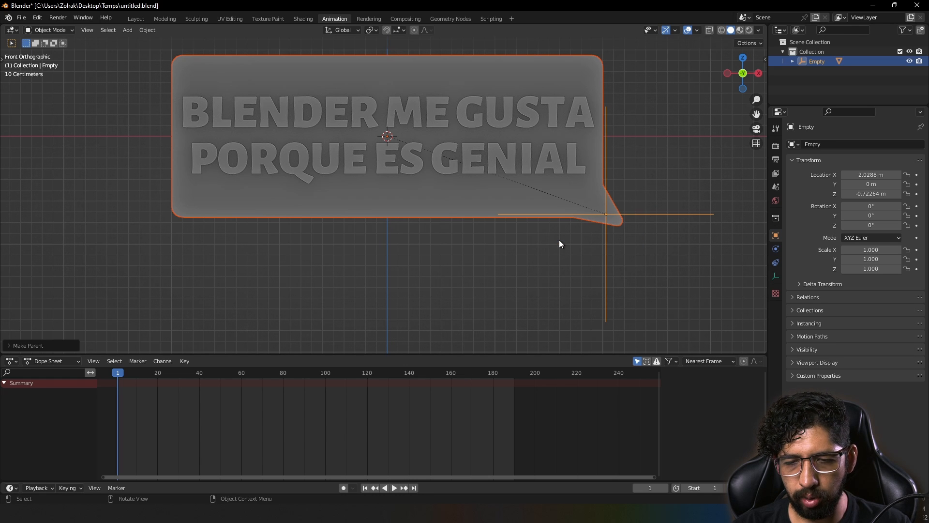
Test moving, rotating and scaling the parented bubble through the empty alone, cancelling each transform.
left_click(657, 245)
left_click(669, 219)
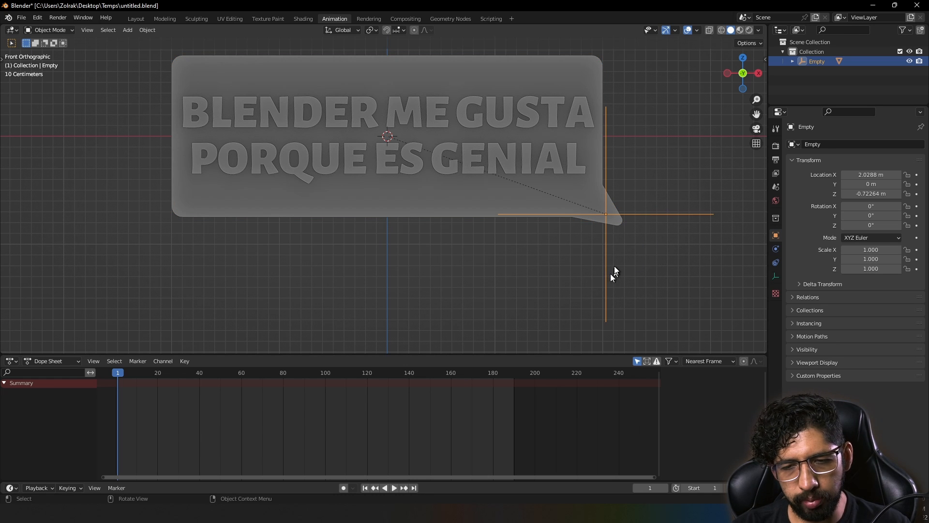
key("g")
right_click(692, 242)
key("r")
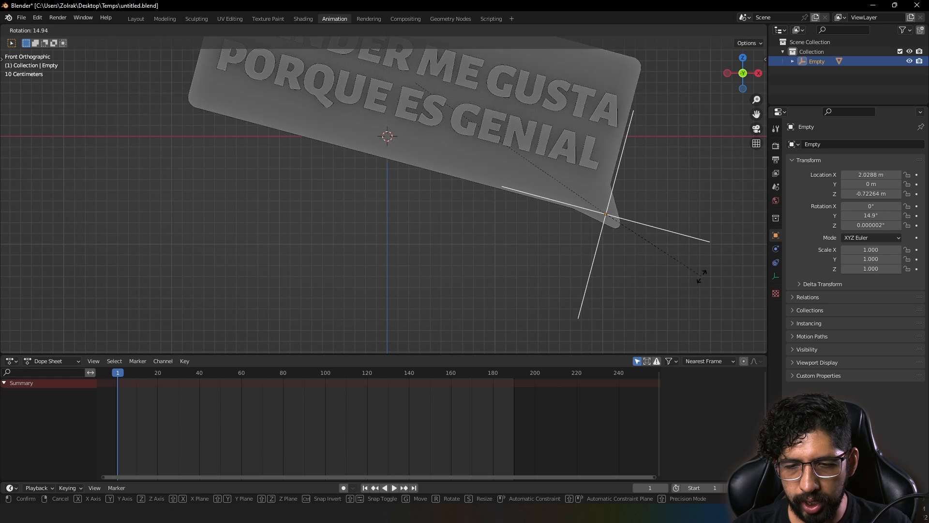
right_click(690, 281)
key("s")
right_click(680, 260)
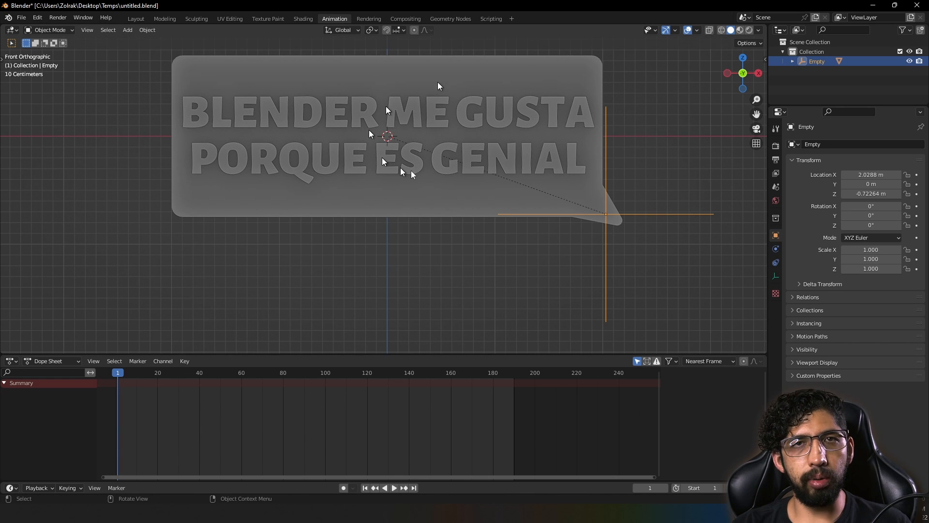
At frame 0, set the empty's X, Y and Z scale to 0 and keyframe all three values.
key("Left")
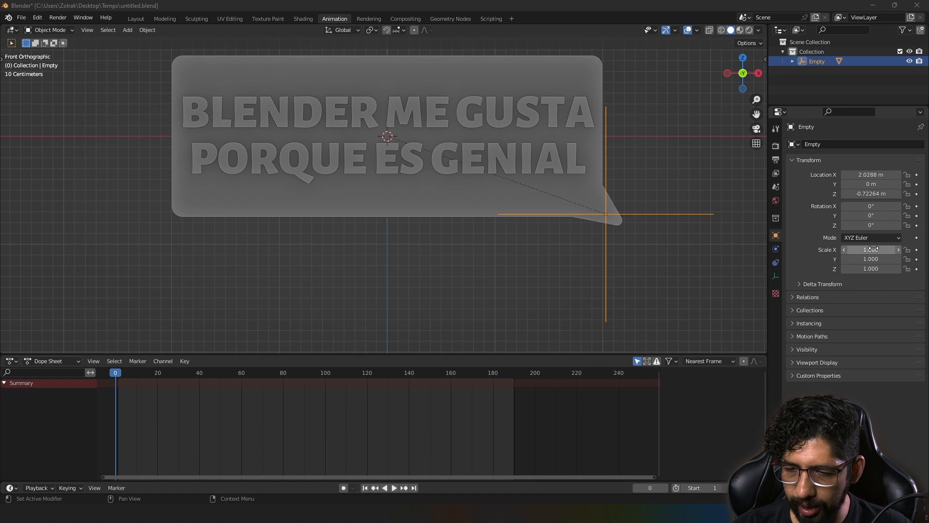
left_click_drag(873, 249, 872, 268)
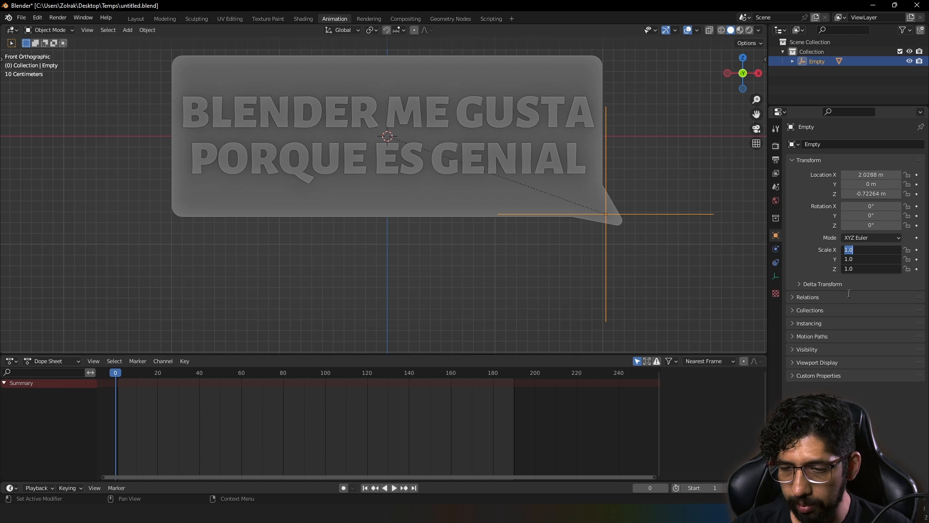
type("0")
key("Return")
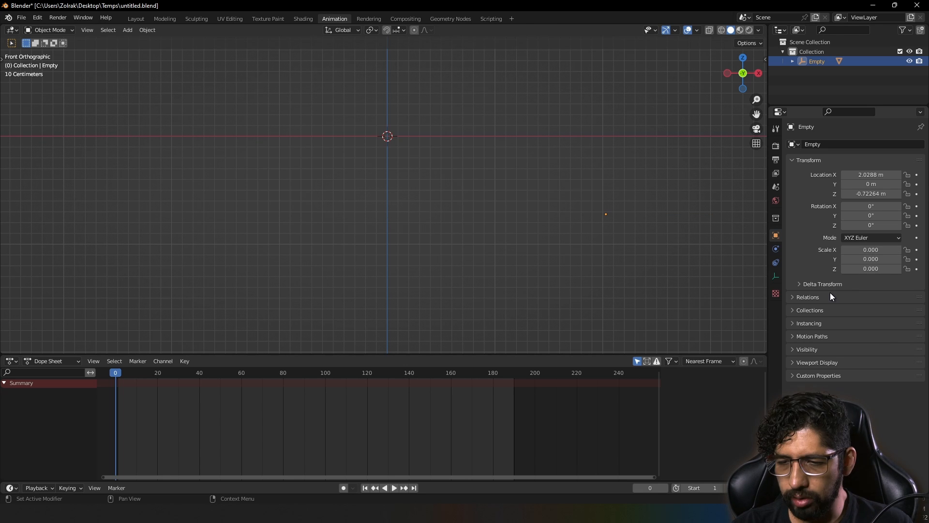
left_click(917, 249)
left_click(917, 260)
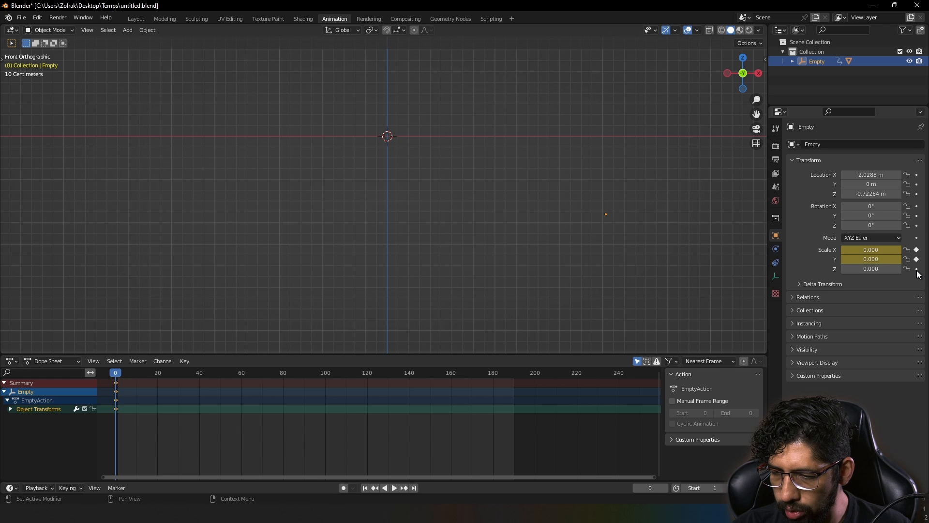
left_click(917, 269)
At frame 40, set the empty's X, Y and Z scale to 1 and keyframe all three values.
left_click_drag(121, 379, 202, 375)
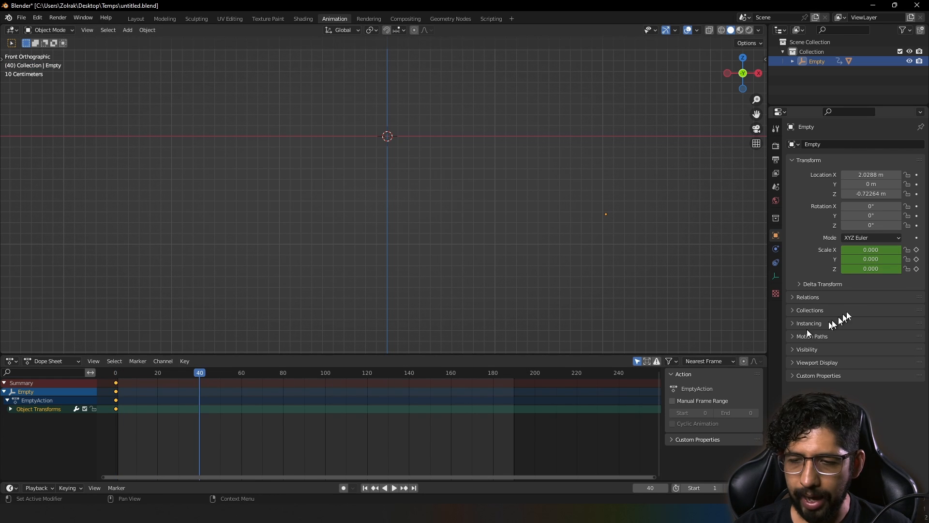
left_click_drag(881, 251, 880, 269)
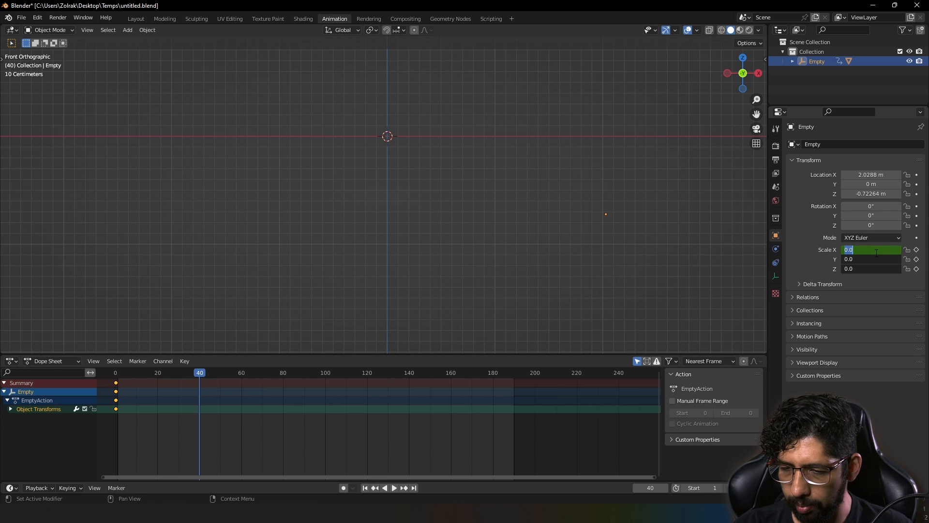
type("1")
key("Return")
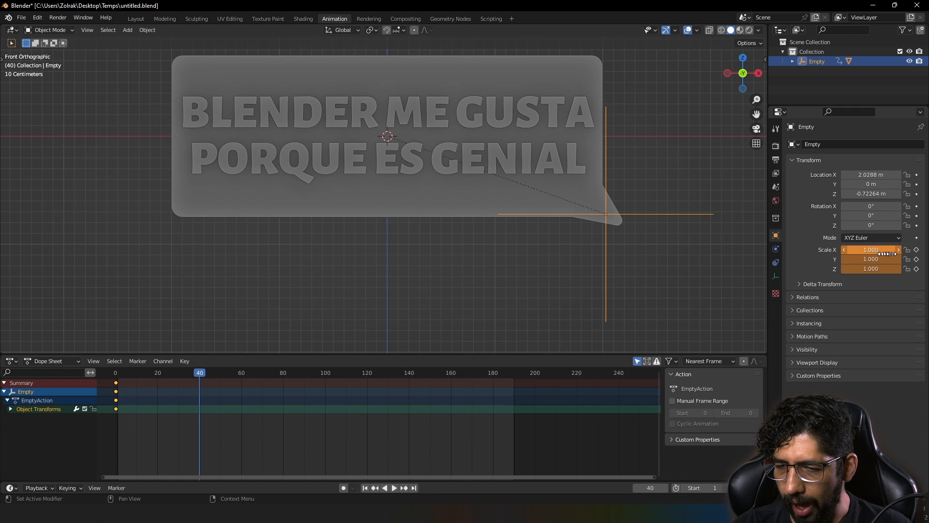
left_click(917, 250)
left_click(917, 259)
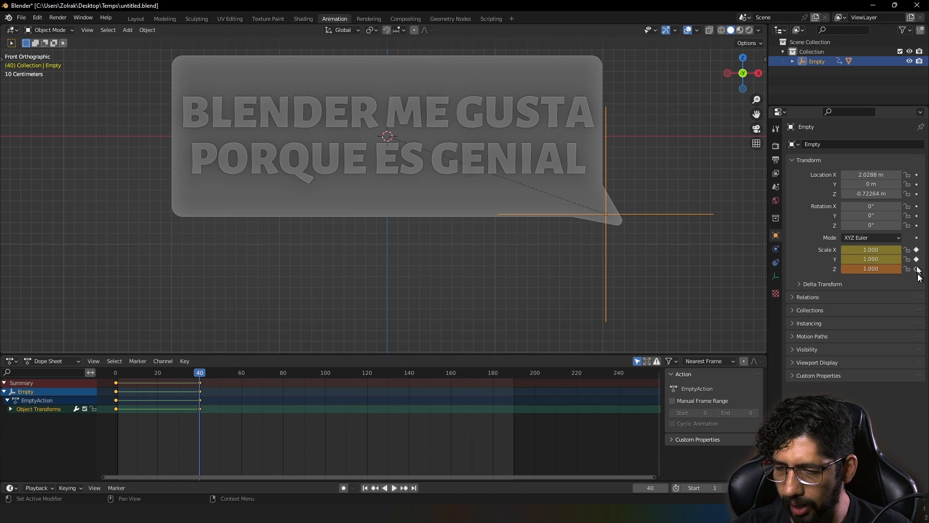
left_click(916, 269)
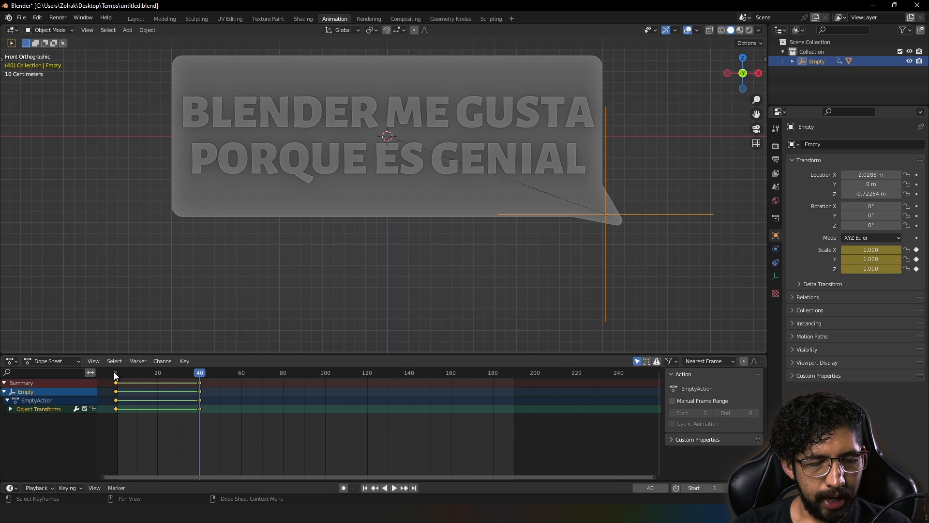
Play back the bubble's scale-in animation from the start several times to check its motion and frame rate.
key("shift+Left")
key("space")
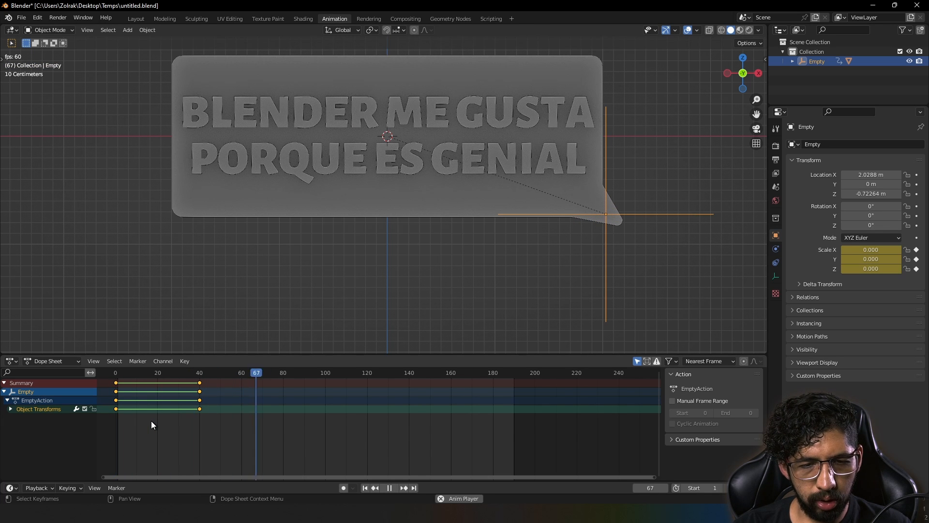
key("space")
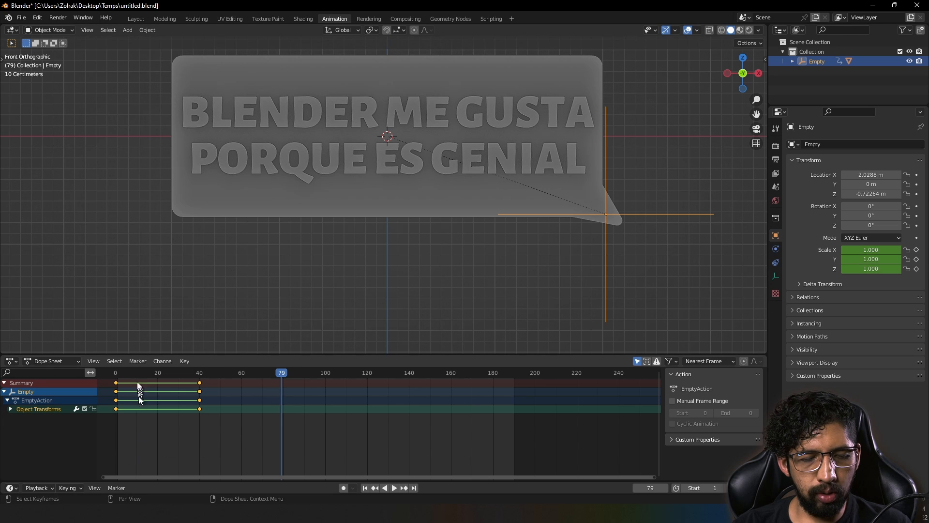
key("shift+Left")
key("space")
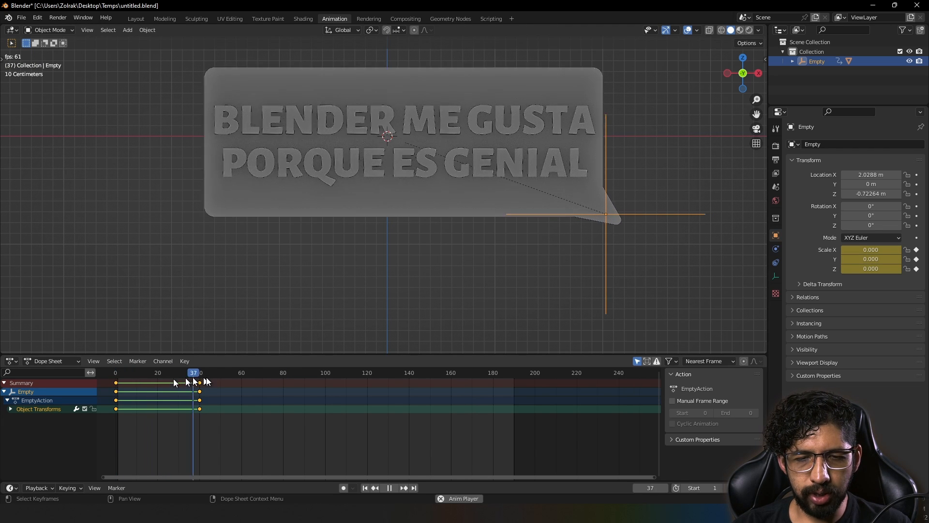
key("space")
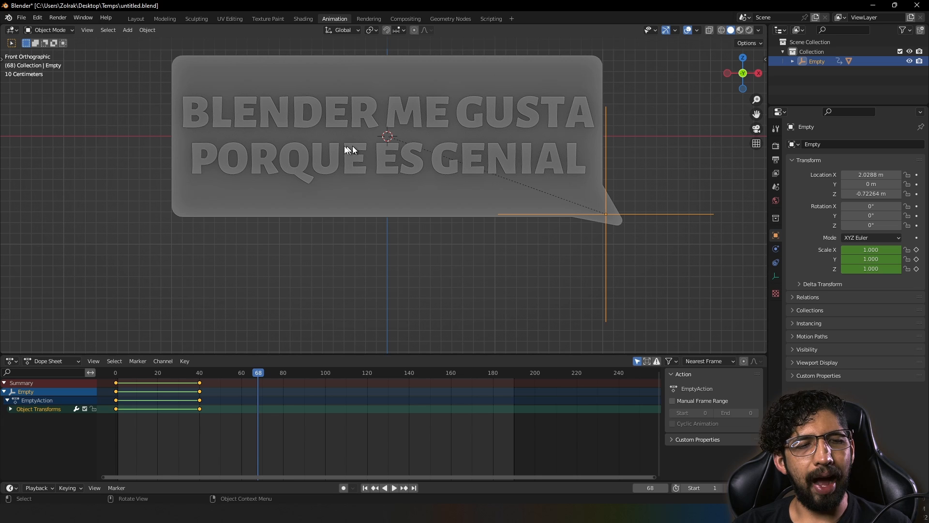
key("space")
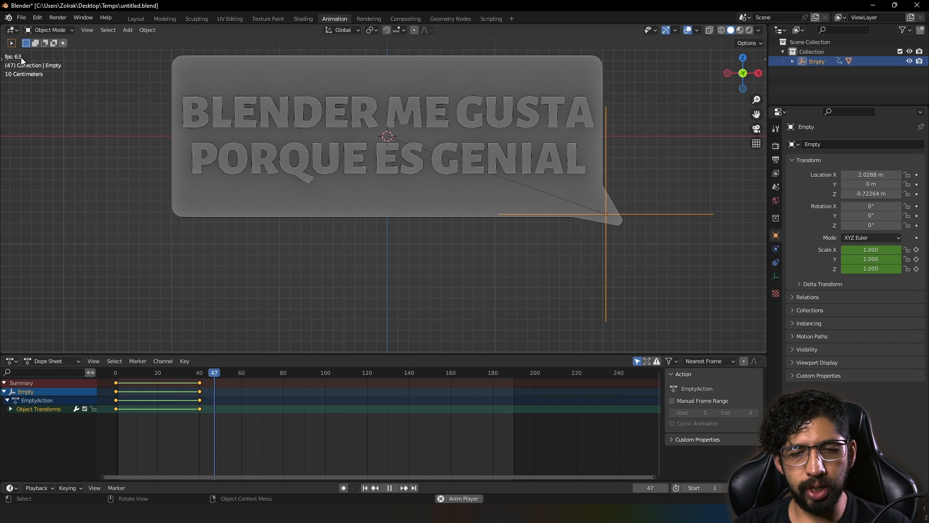
key("space")
Review the speech bubble's modifier stack, reselect the empty and play the animation from an angled perspective view.
left_click(376, 181)
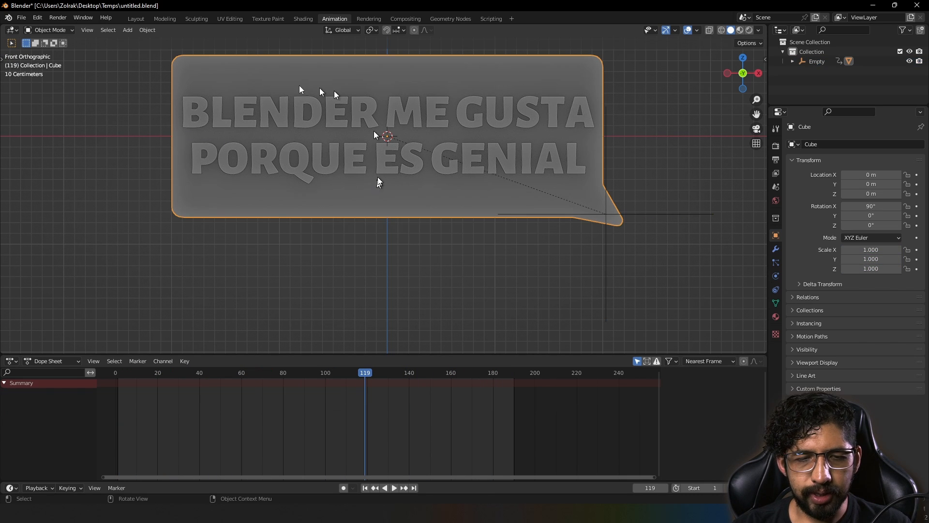
left_click(775, 248)
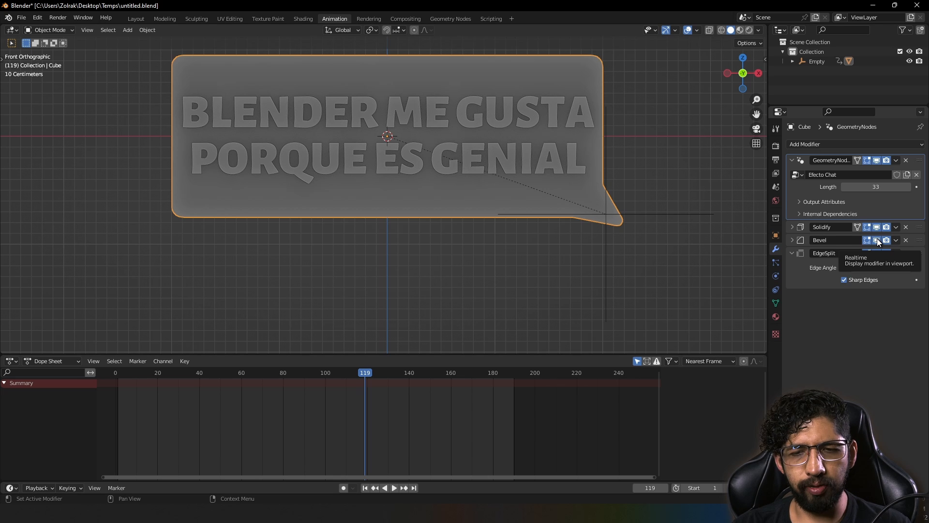
left_click(681, 214)
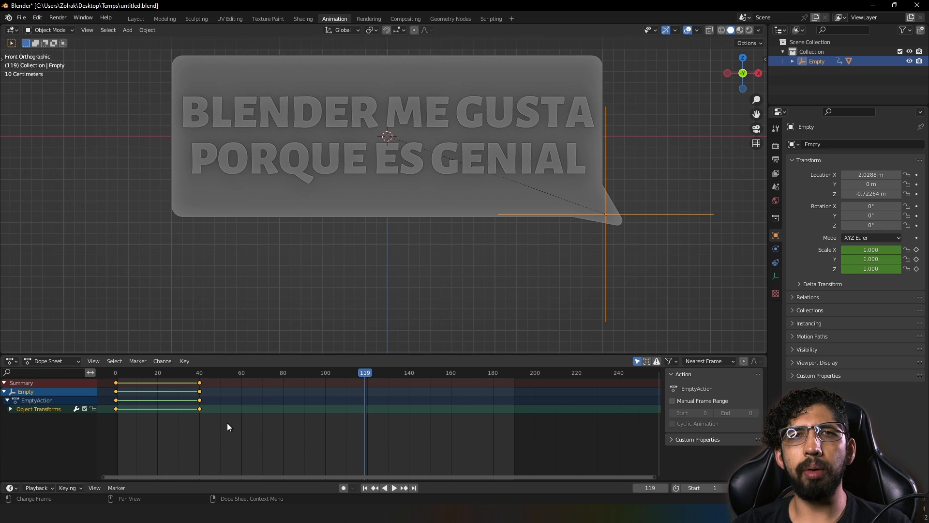
middle_click_drag(335, 192, 387, 205)
key("space")
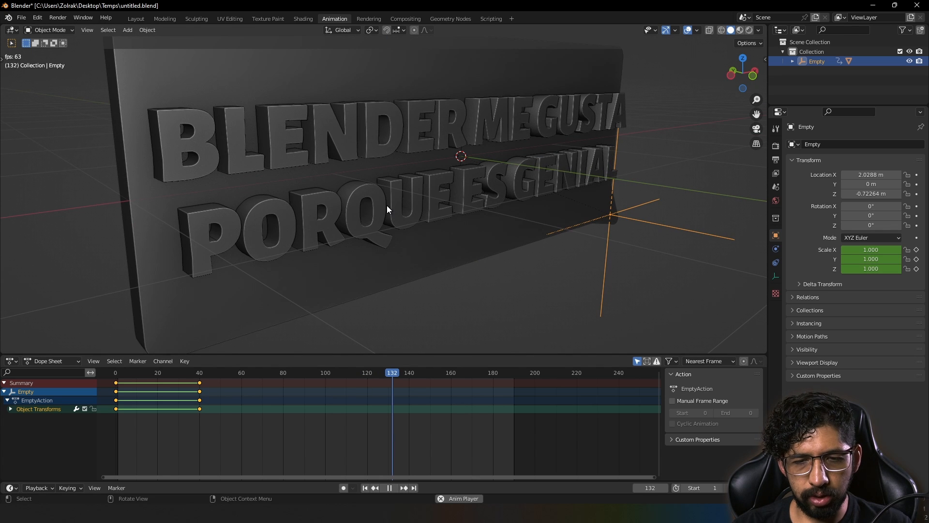
key("space")
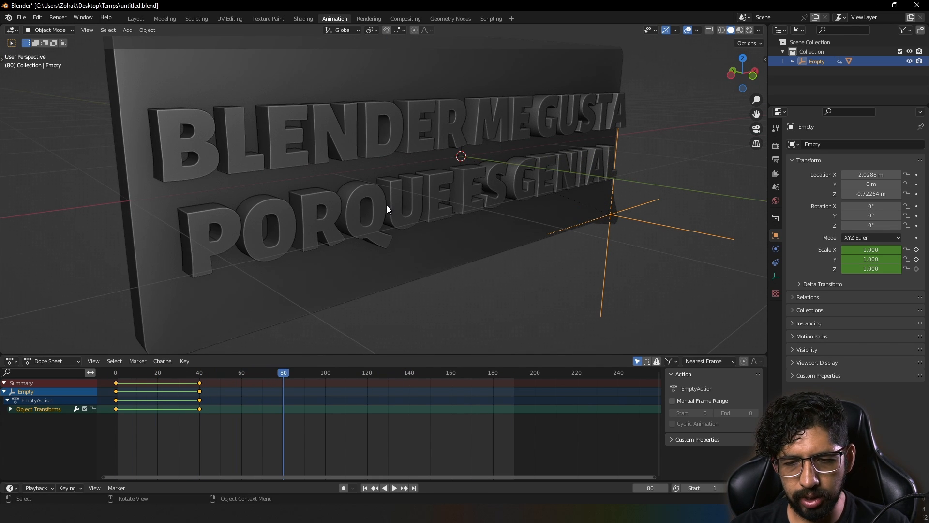
Keyframe the empty's scale on all axes at 1 on frame 151 and at 0 on frame 180.
left_click(432, 370)
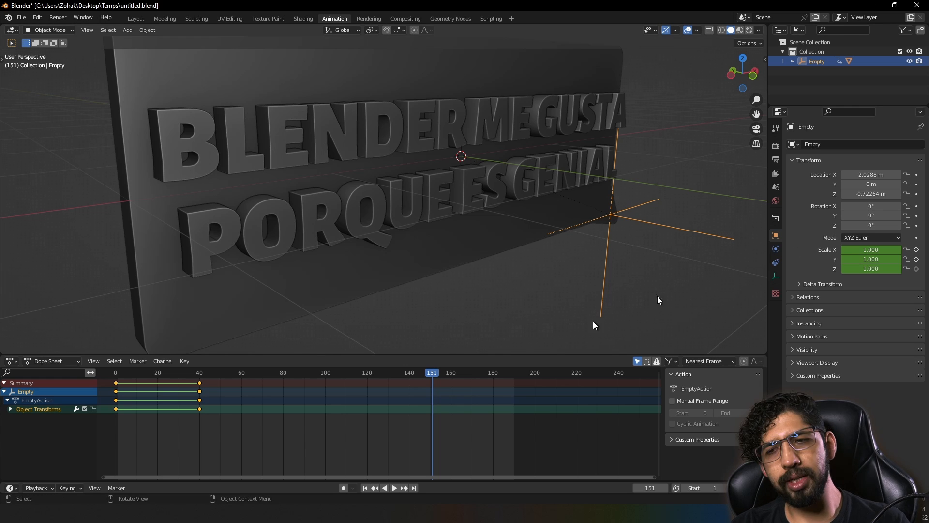
left_click(917, 259)
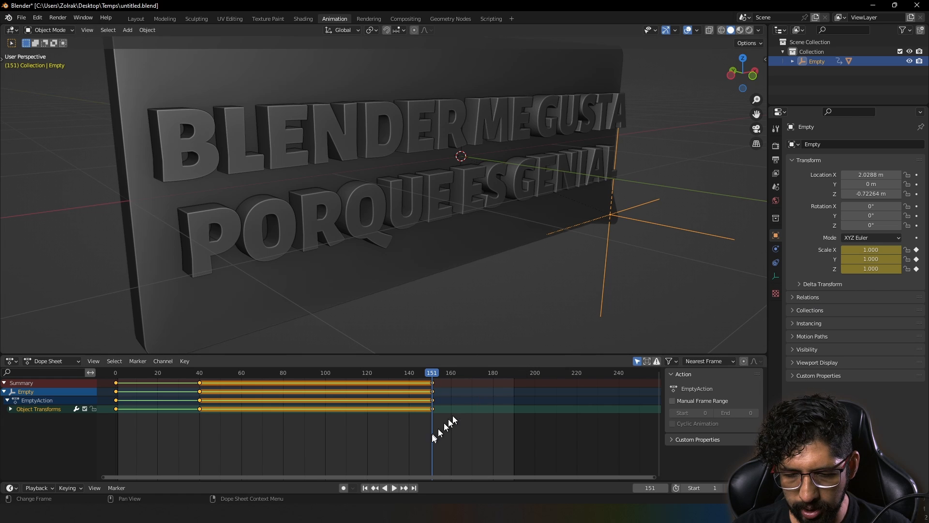
left_click(493, 374)
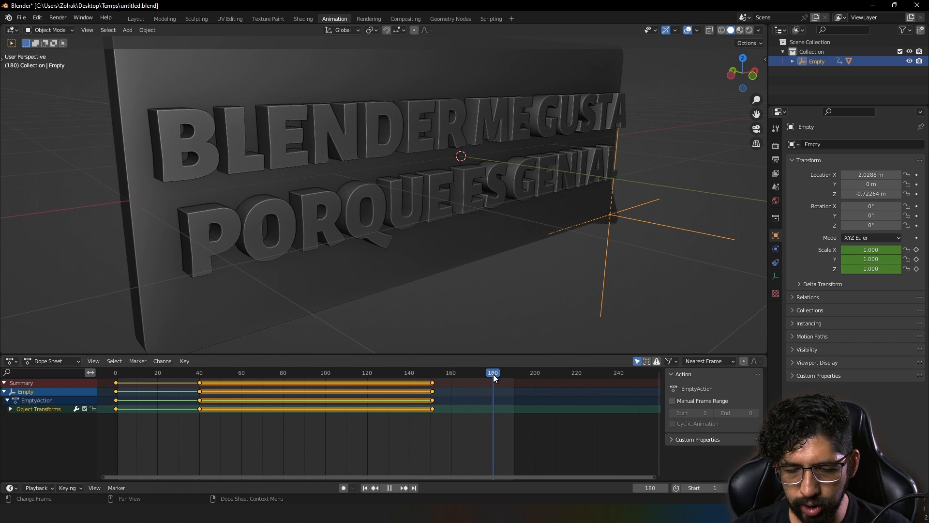
left_click_drag(884, 269, 884, 248)
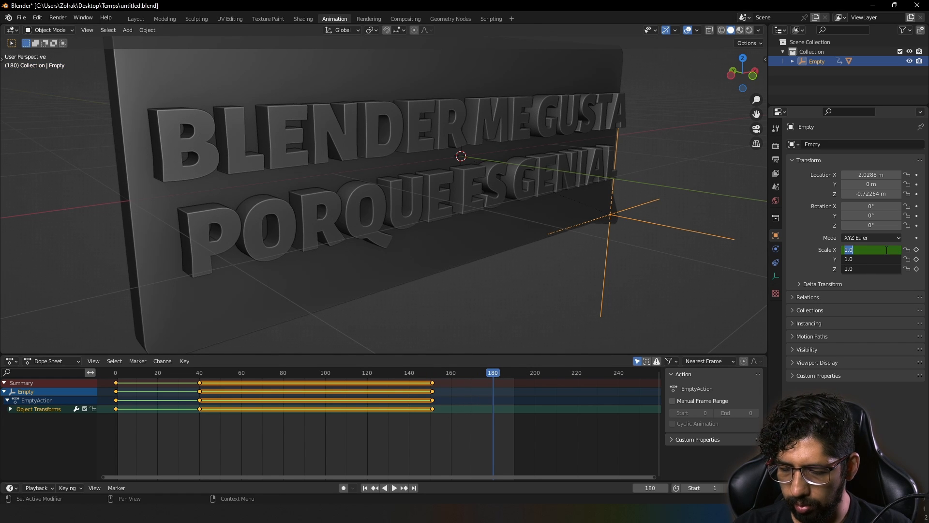
type("0")
key("Return")
left_click(917, 250)
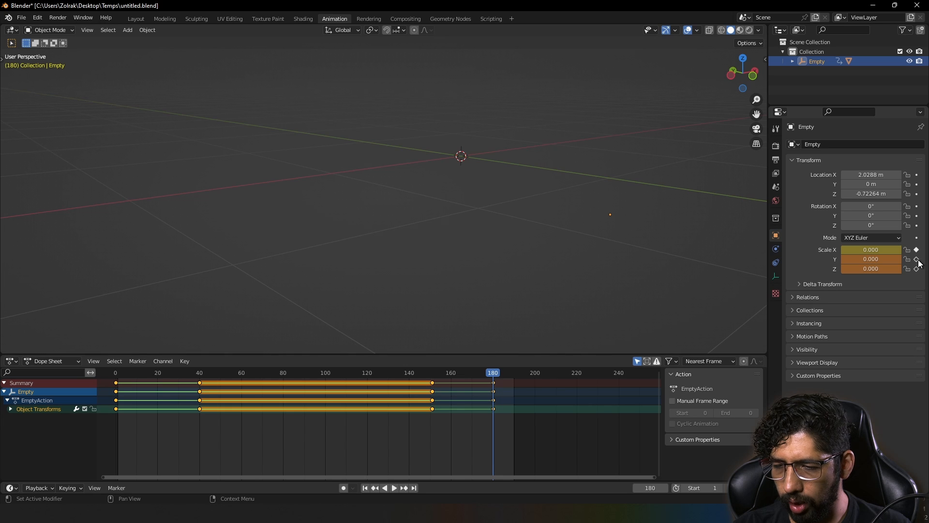
left_click(917, 259)
left_click(917, 268)
Deselect the keyframes and play back the full grow-and-shrink animation.
left_click(397, 436)
key("space")
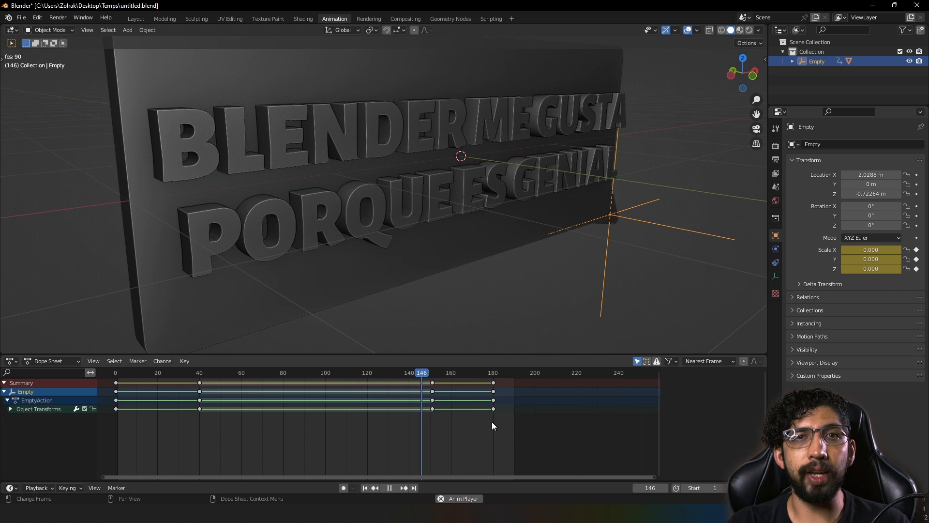
key("space")
Split the 3D viewport into two side-by-side areas and change the second area to a Graph Editor.
middle_click_drag(449, 309, 442, 245)
scroll(446, 239, "down", 2)
scroll(448, 226, "up", 1)
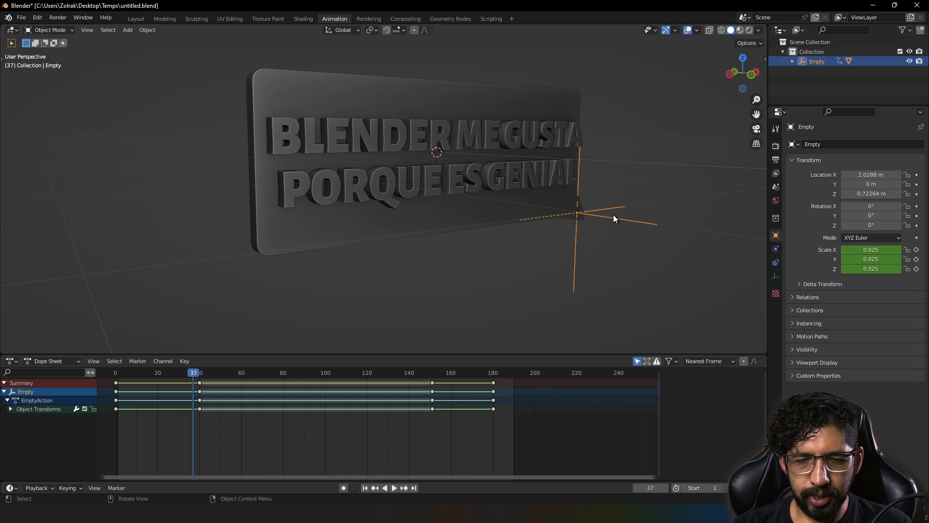
left_click_drag(763, 29, 443, 43)
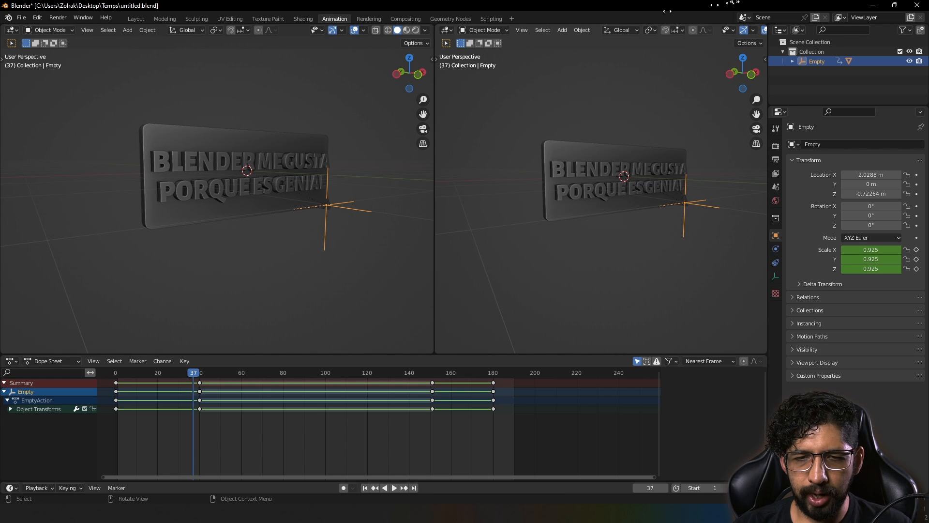
left_click(443, 31)
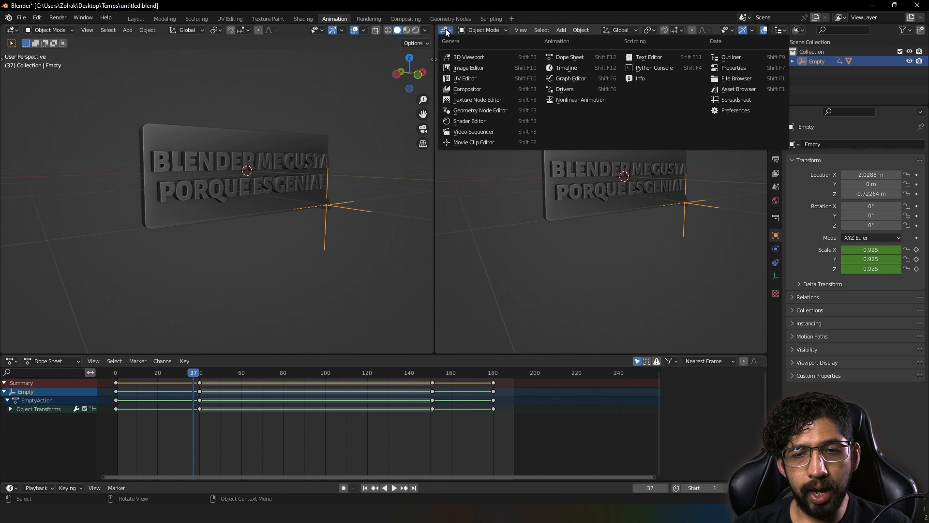
left_click(562, 76)
Expand the empty's Object Transforms channels and examine the X, Y and Z Scale curves, focusing on the growth segment.
left_click(445, 71)
left_click(477, 78)
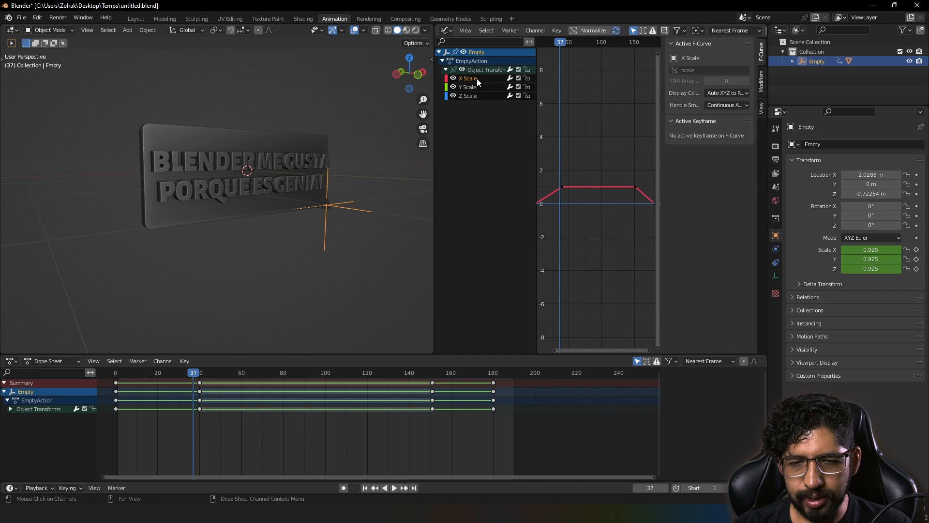
left_click(477, 88)
left_click(476, 96)
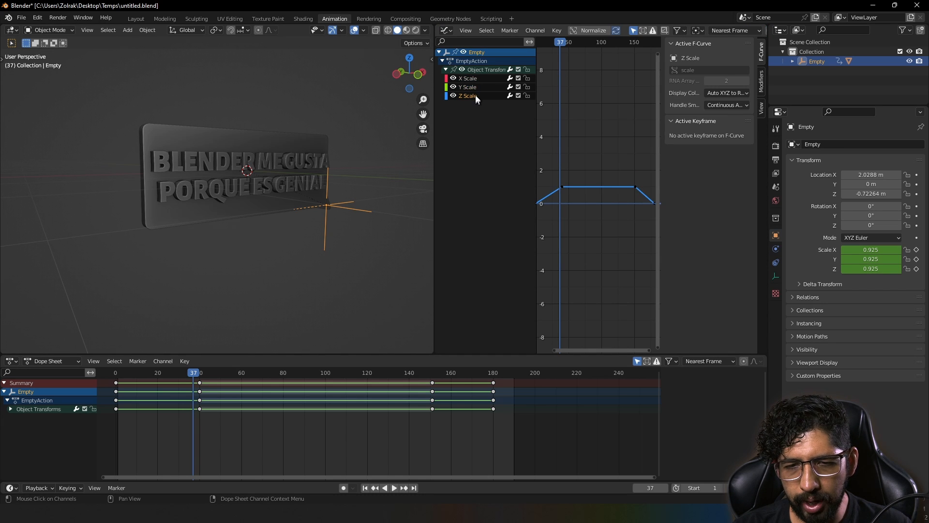
left_click(469, 80)
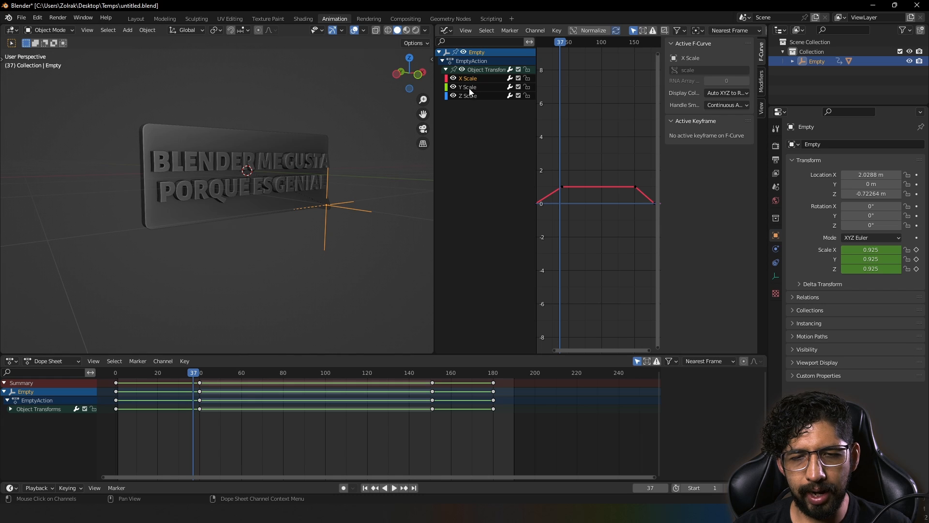
left_click(468, 88)
left_click(469, 94)
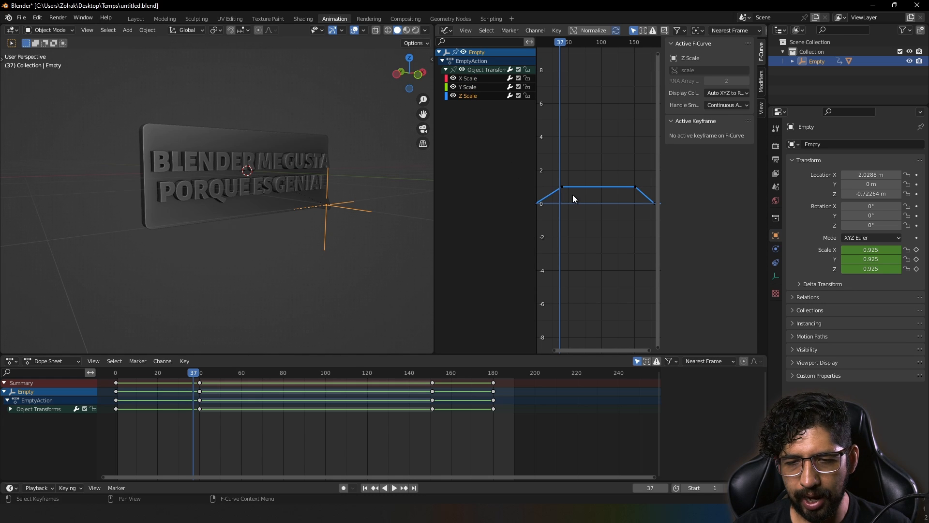
middle_click_drag(573, 195, 604, 161, "ctrl")
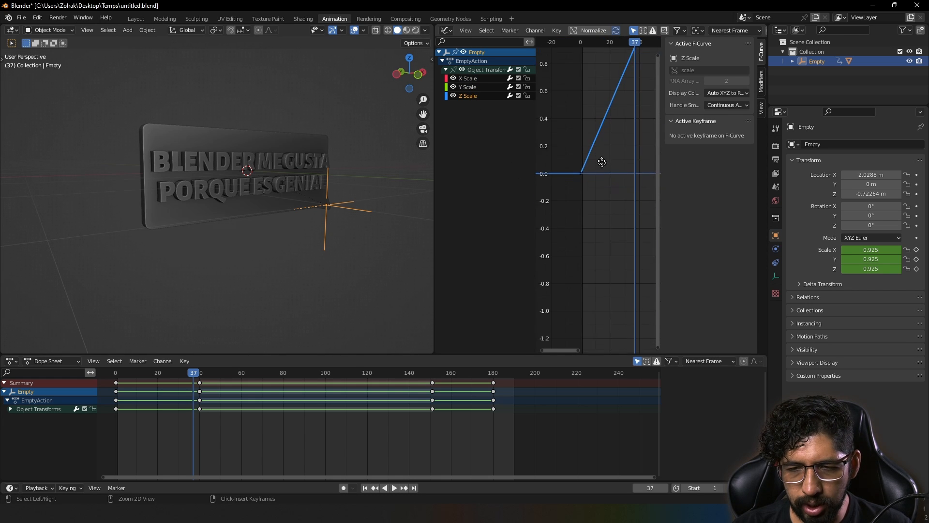
middle_click_drag(611, 129, 582, 200)
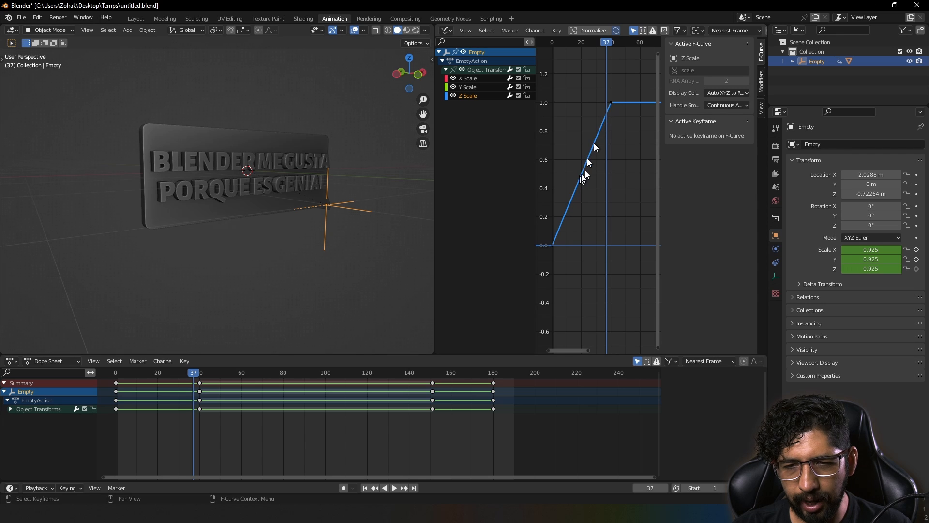
middle_click_drag(603, 148, 609, 147)
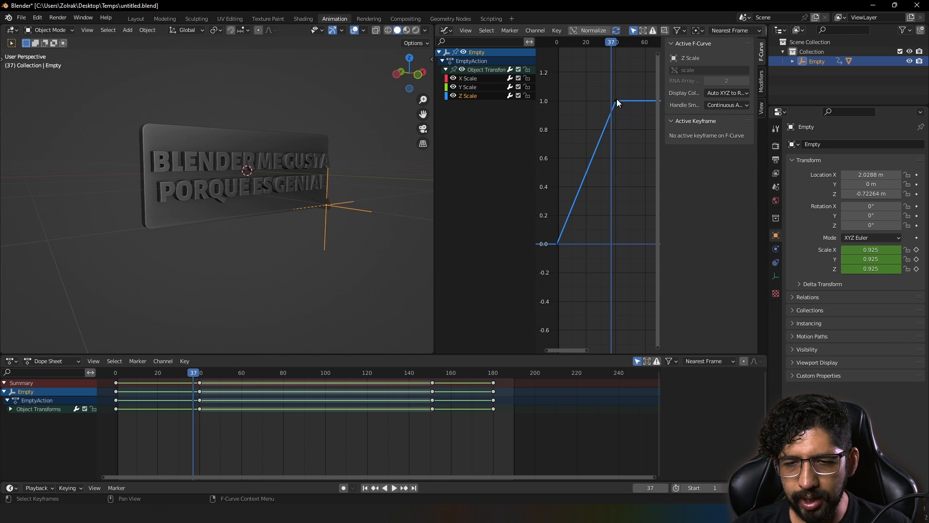
Cycle through the overlapping X, Y and Z Scale keyframes at frame 40 to check which curve is active.
left_click(617, 101)
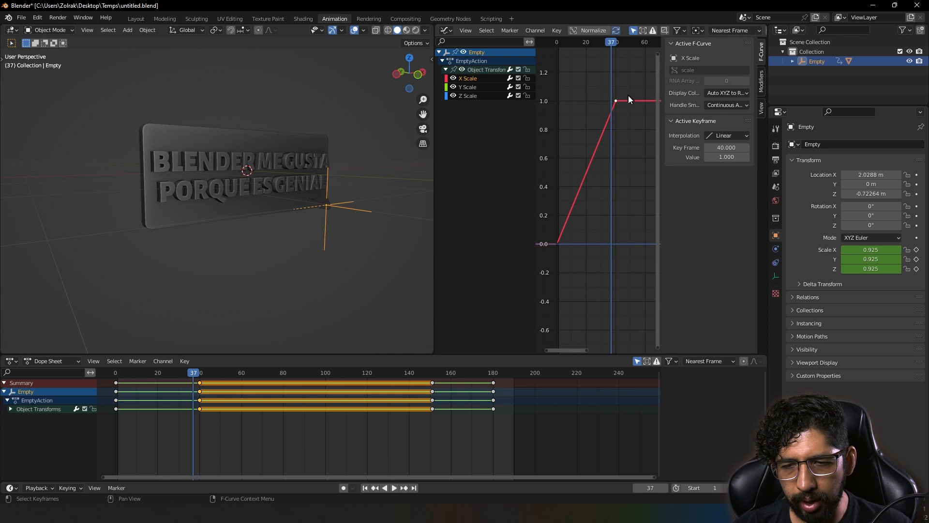
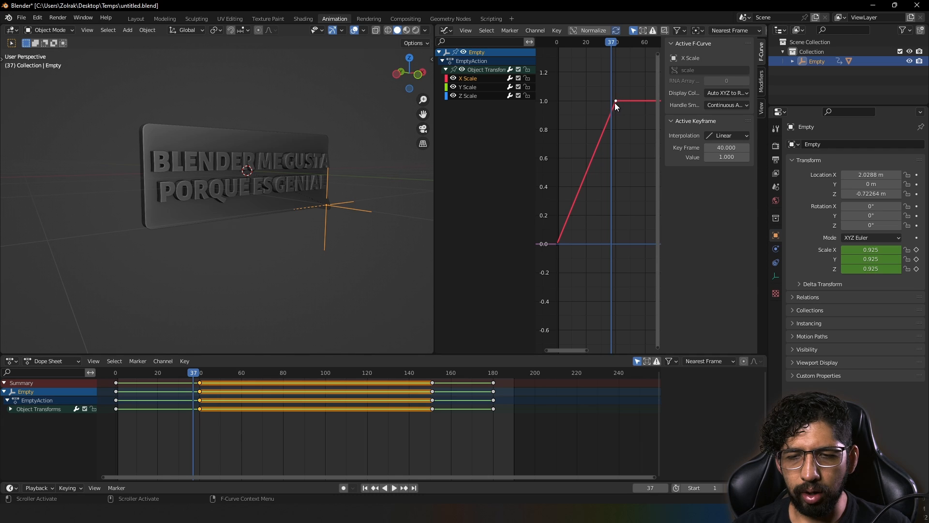
left_click(615, 101)
left_click(616, 101)
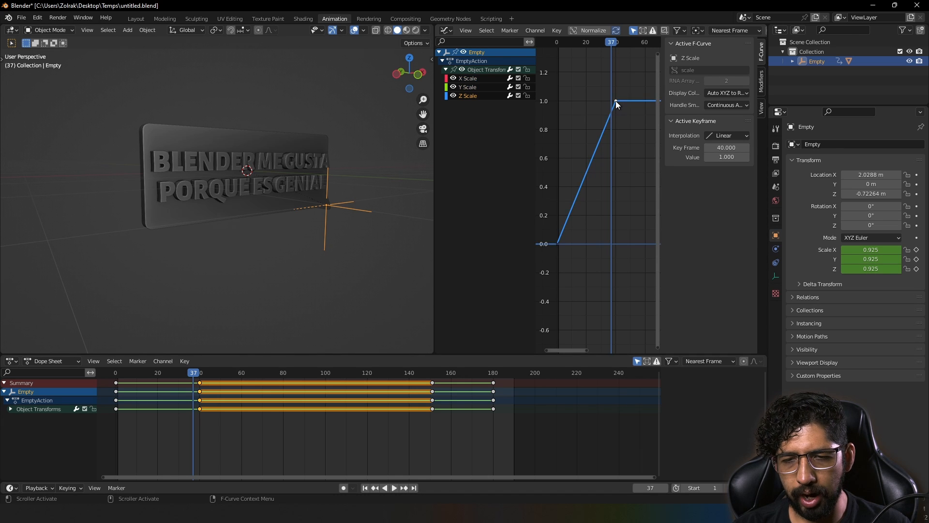
left_click(615, 101)
left_click(615, 100)
left_click(615, 100)
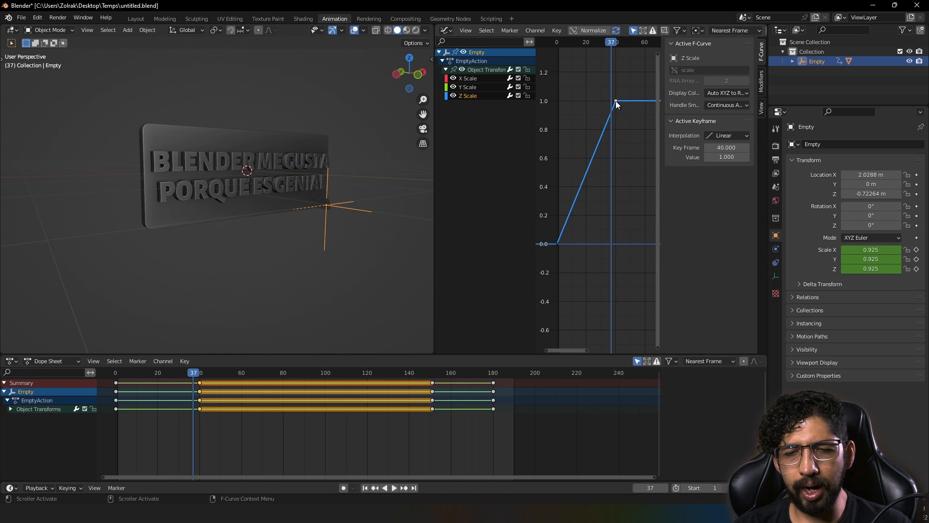
left_click(615, 100)
left_click(615, 101)
left_click(616, 100)
left_click(615, 100)
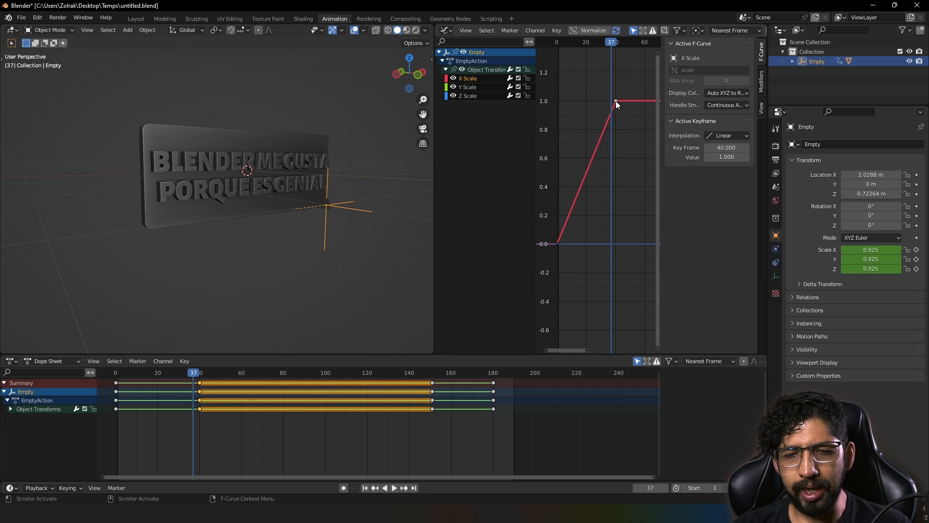
left_click(615, 100)
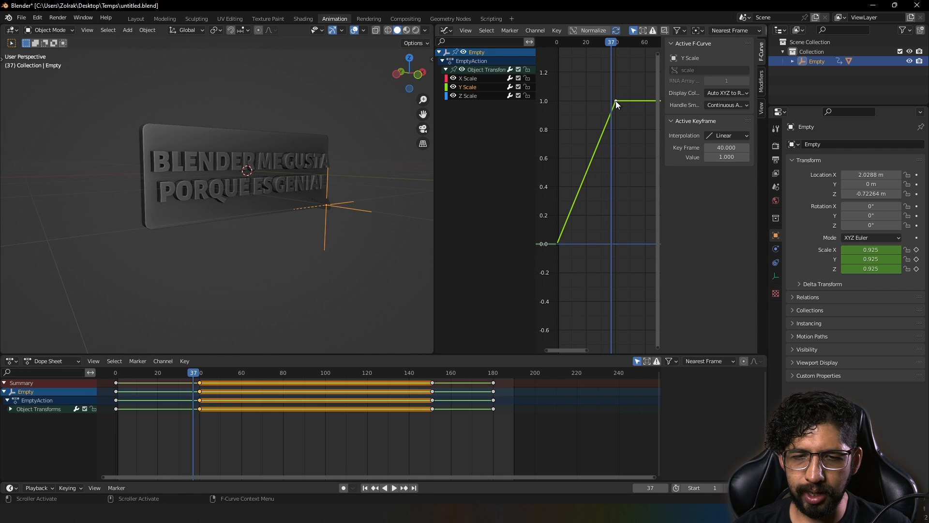
left_click(615, 101)
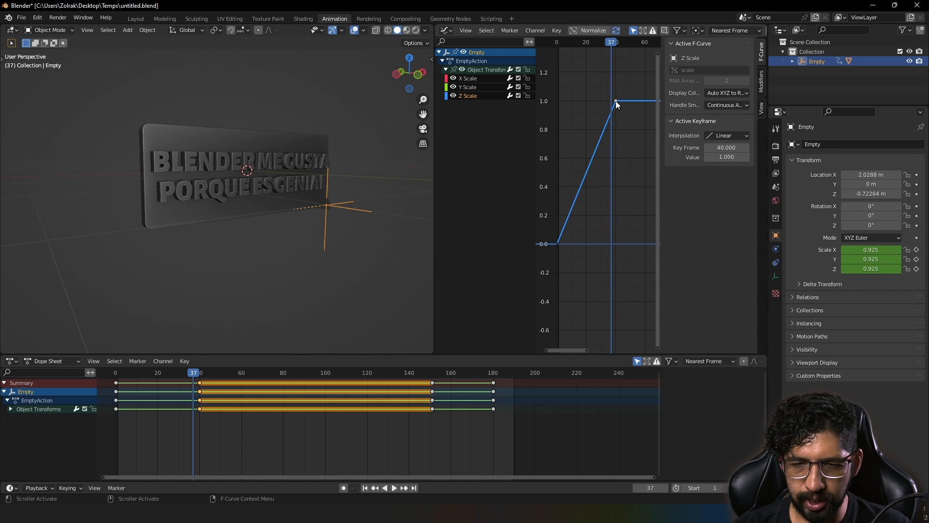
left_click(616, 101)
Select the X Scale curve's keyframe at frame 0 and set its interpolation to Back.
left_click(557, 244)
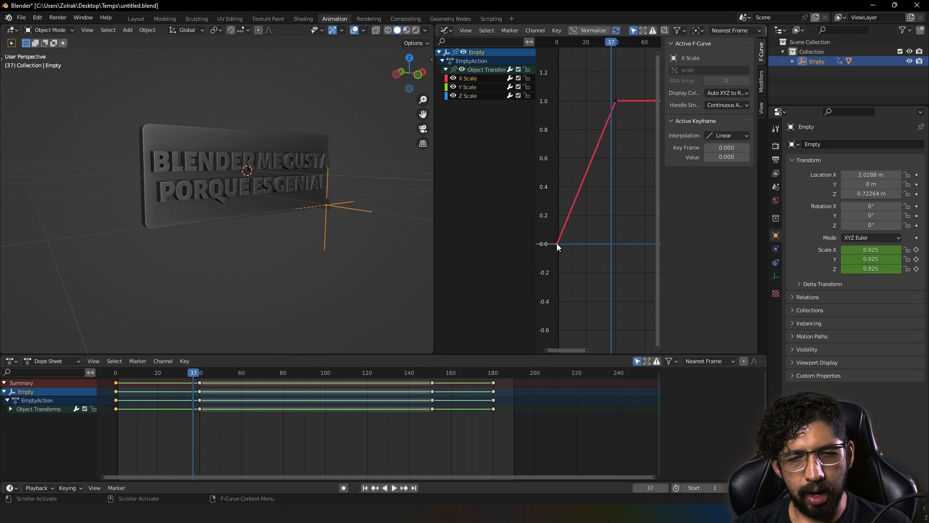
left_click(556, 243)
left_click(557, 243)
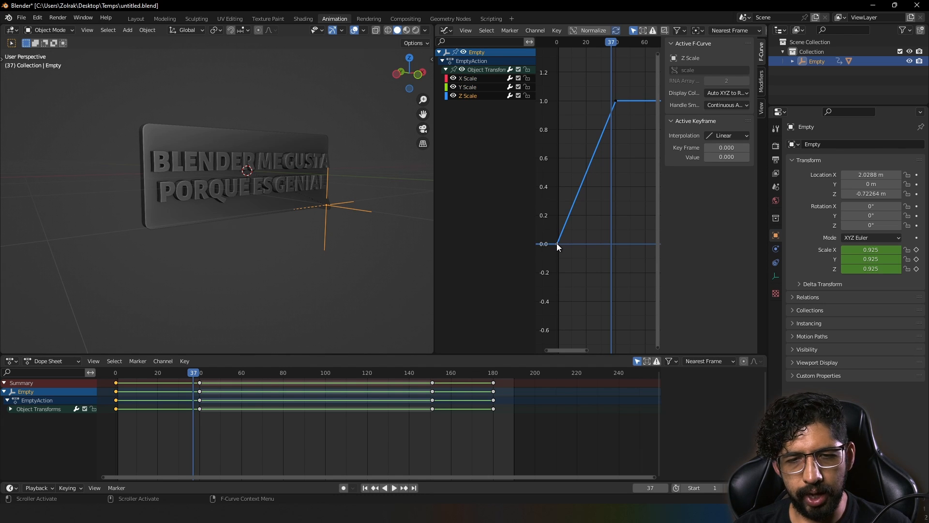
left_click(556, 243)
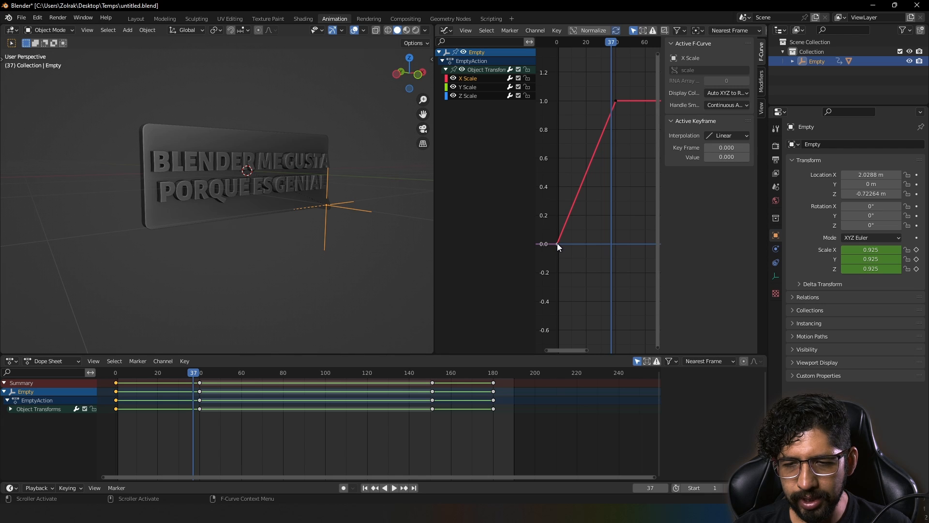
left_click(728, 136)
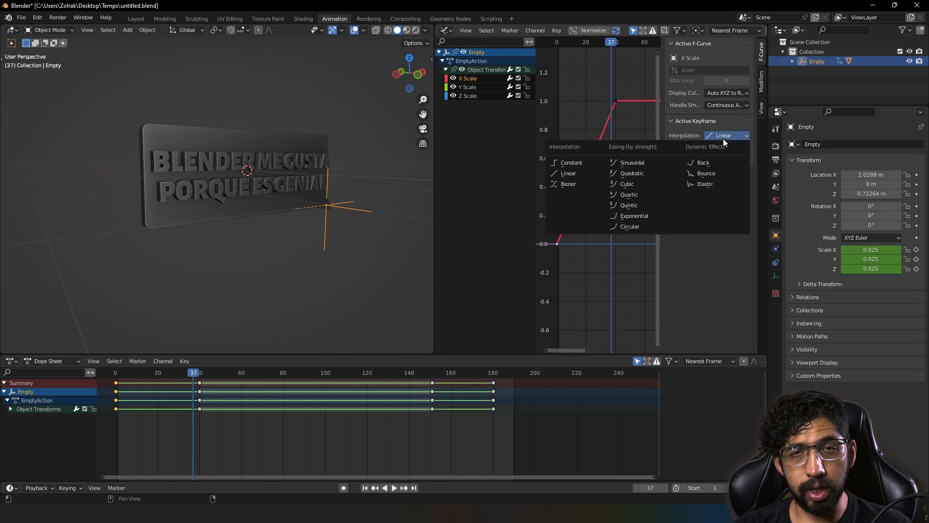
left_click(703, 164)
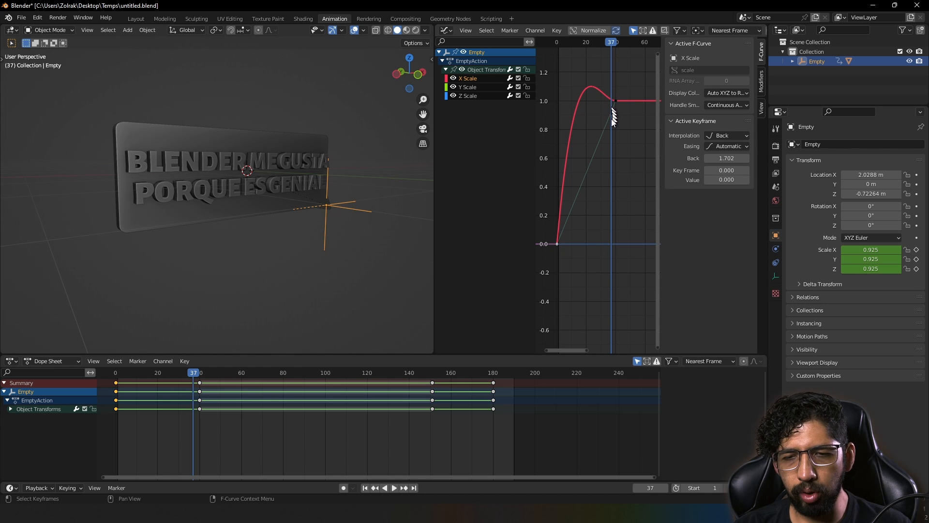
Set the Y and Z Scale keyframes at frame 0 to Back interpolation and play back the animation.
left_click(556, 244)
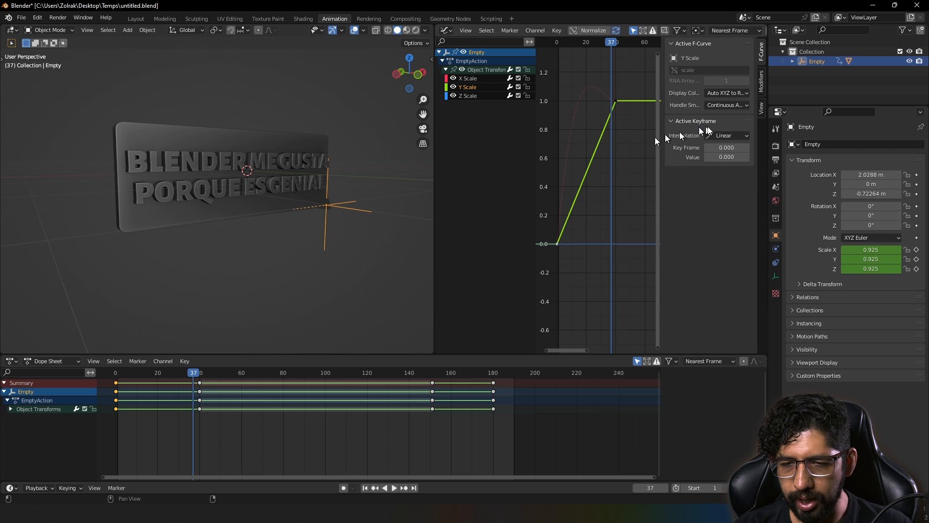
left_click(556, 244)
left_click(556, 244)
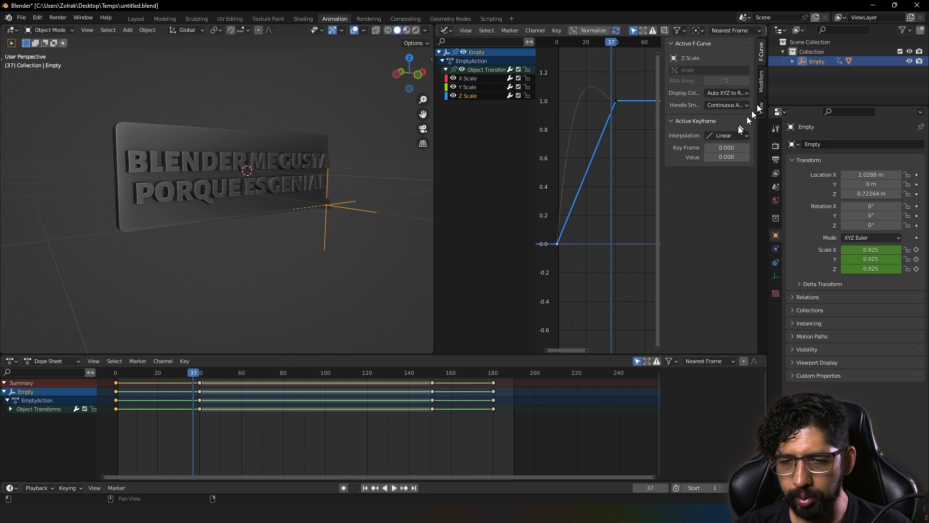
left_click(728, 135)
left_click(770, 160)
key("space")
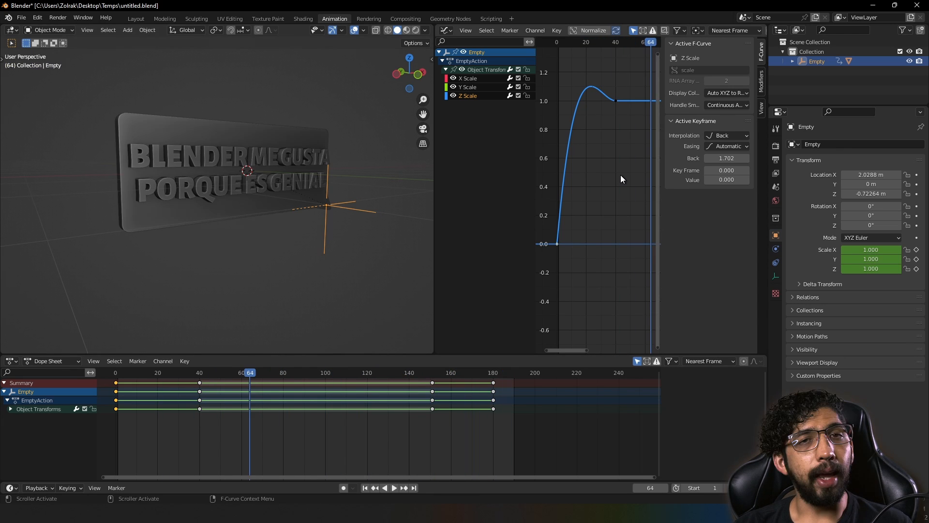
Set the X Scale keyframe at frame 151 to Back interpolation with Ease In easing.
middle_click_drag(620, 175, 594, 126)
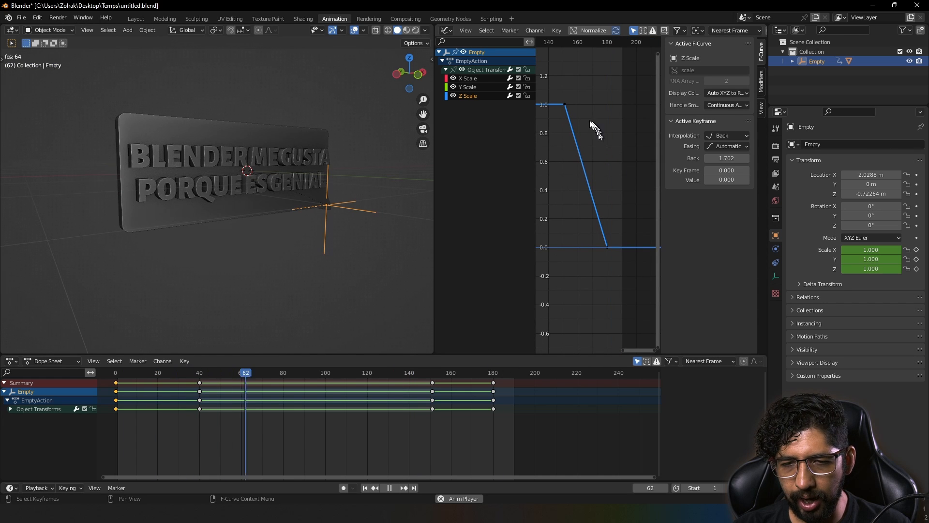
left_click(562, 105)
left_click(726, 137)
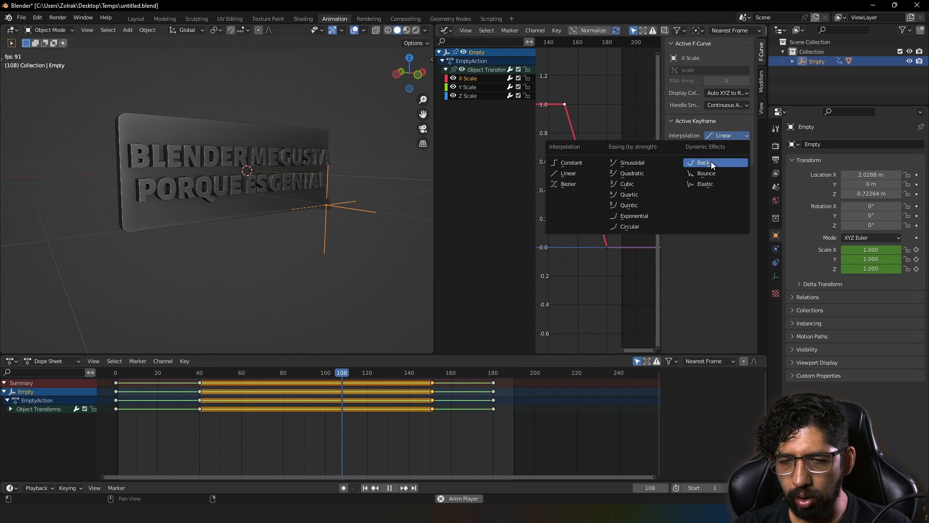
left_click(710, 161)
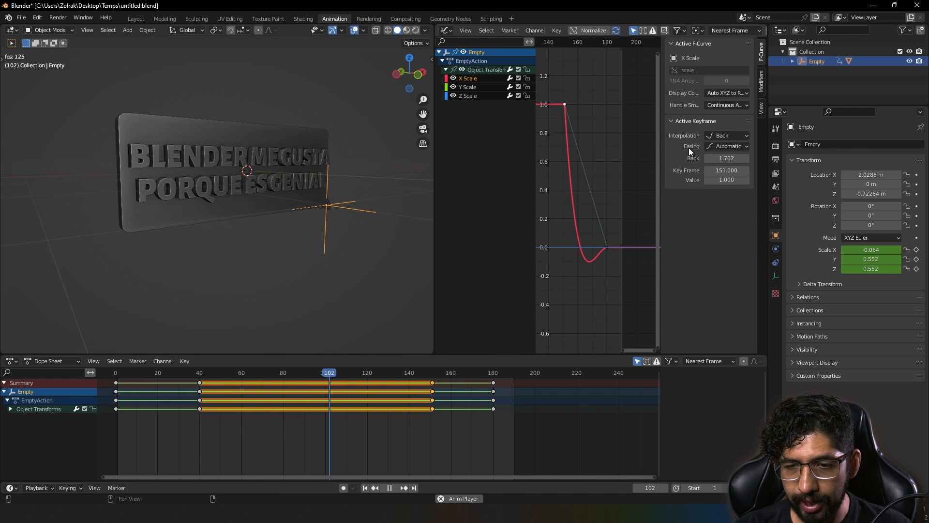
left_click(738, 147)
left_click(738, 167)
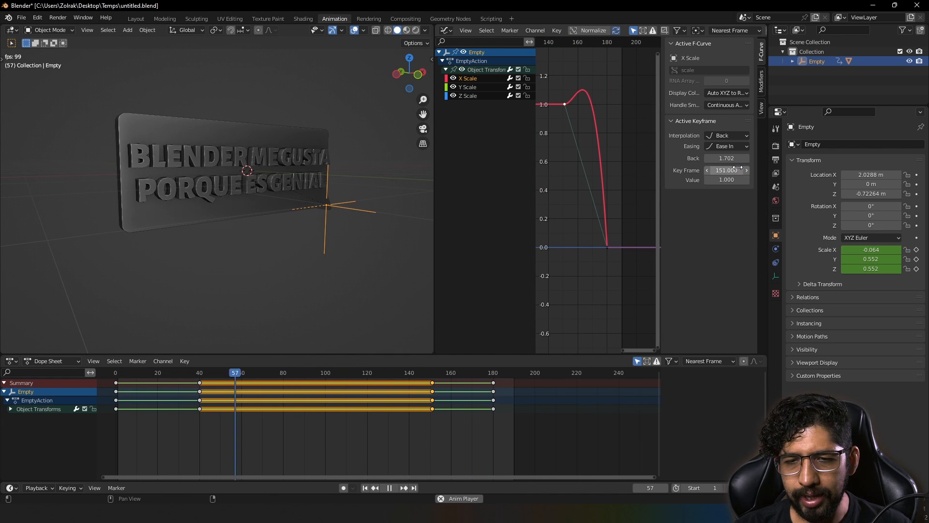
Set the Y Scale keyframe at frame 151 to Back interpolation with Ease In easing.
left_click(565, 104)
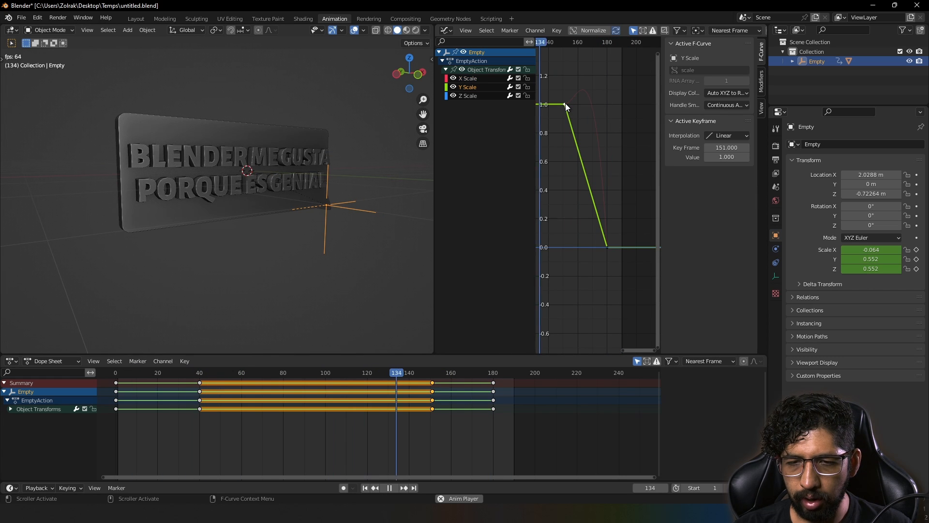
left_click(726, 135)
left_click(710, 163)
left_click(726, 146)
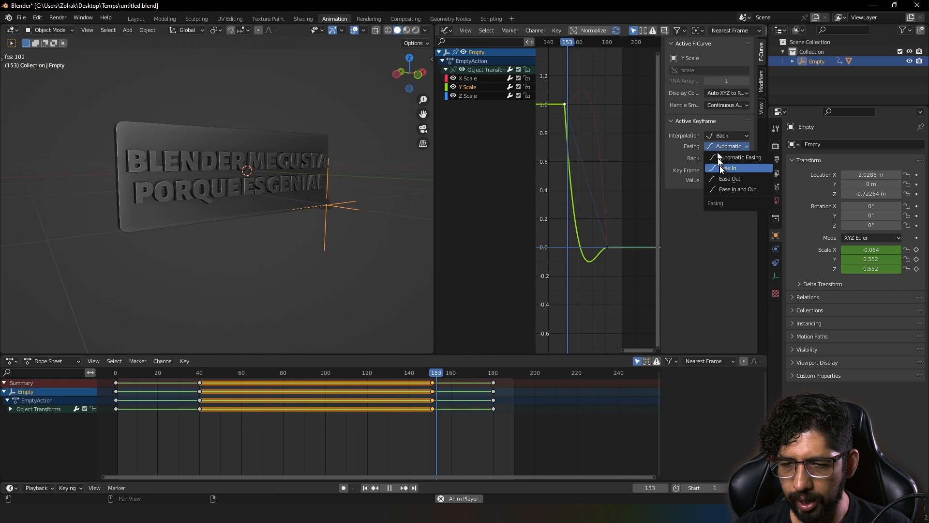
left_click(719, 164)
Set the Z Scale keyframe at frame 151 to Back interpolation with Ease In easing, then review and stop the playback.
left_click(562, 104)
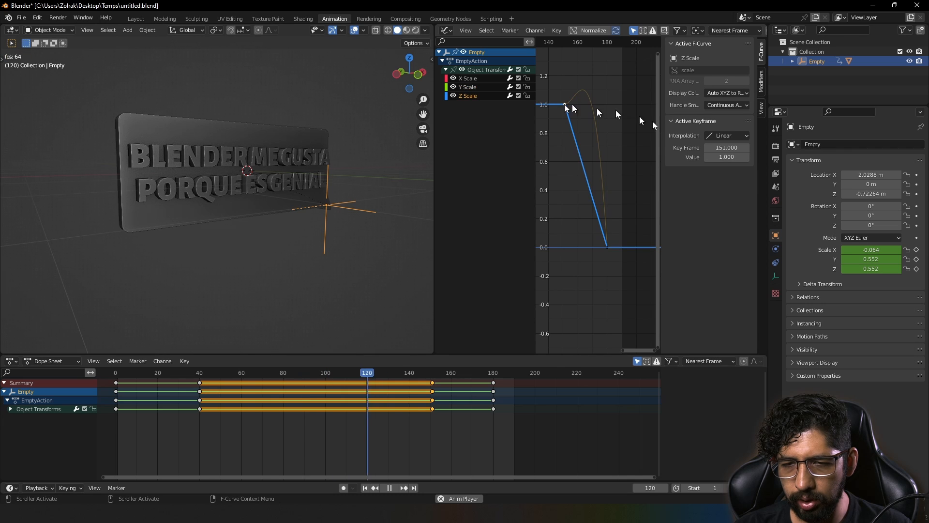
left_click(712, 137)
left_click(703, 162)
left_click(724, 146)
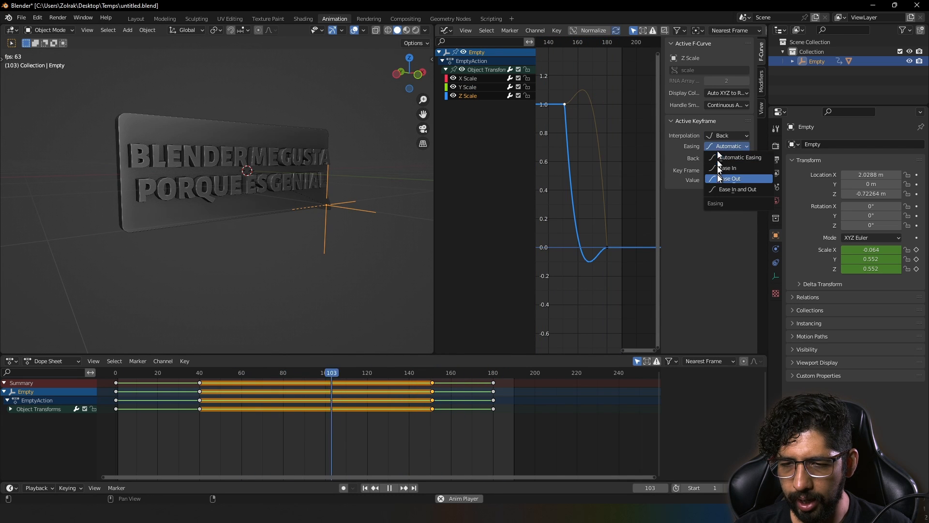
left_click(717, 170)
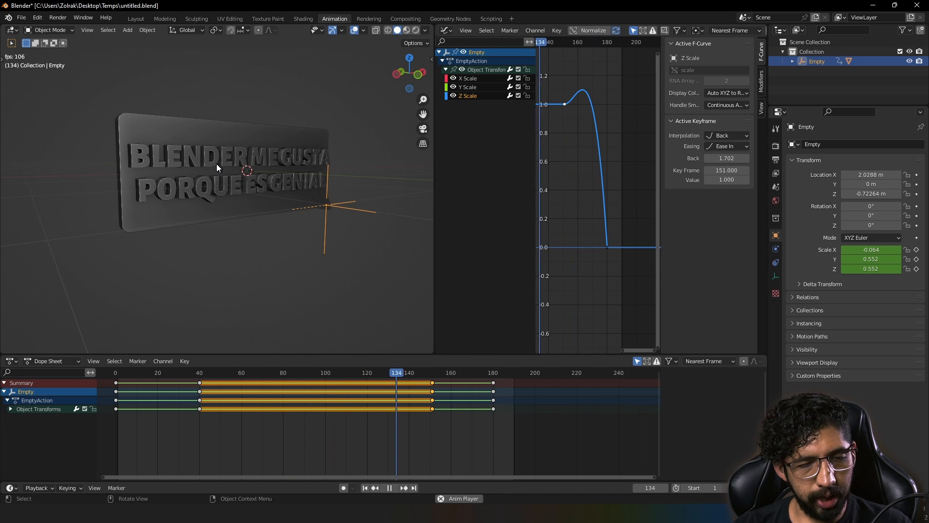
key("space")
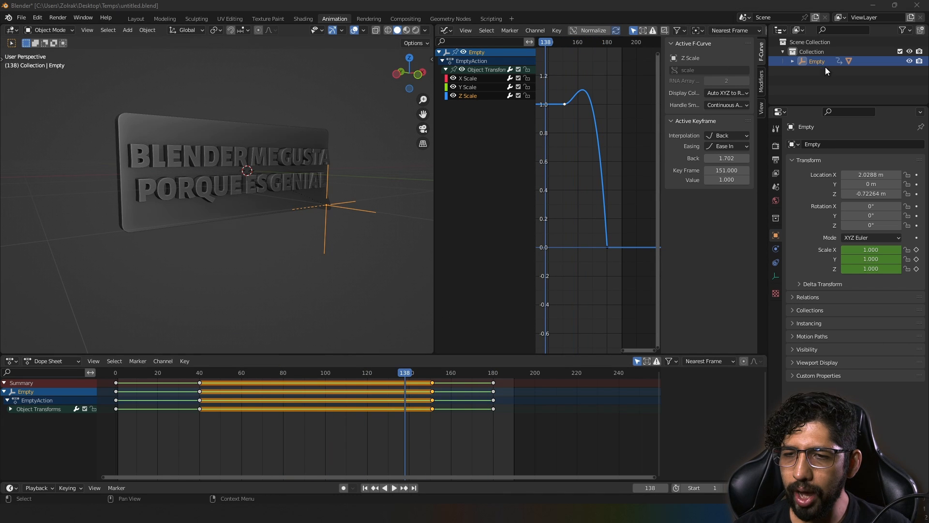
Keyframe the Length of the Cube's Efecto Chat geometry nodes at 0 on frame 39.
left_click(792, 61)
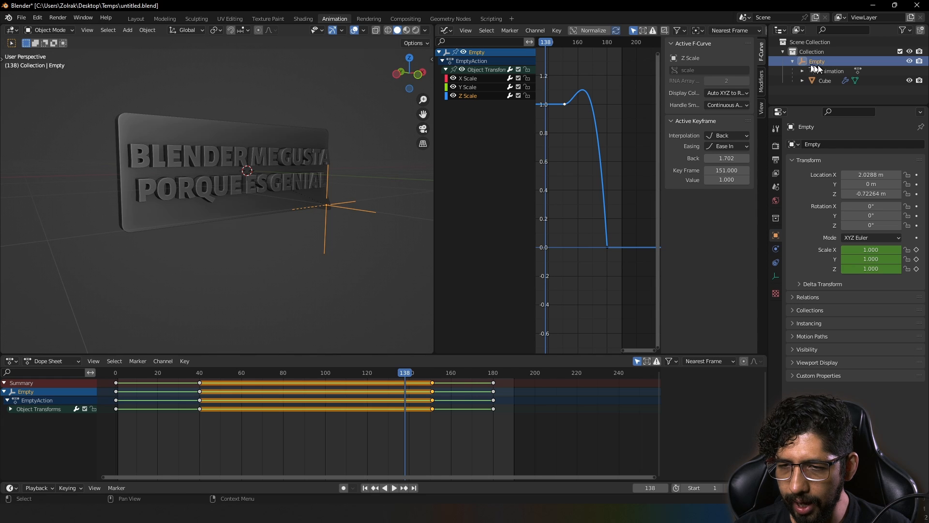
left_click(823, 81)
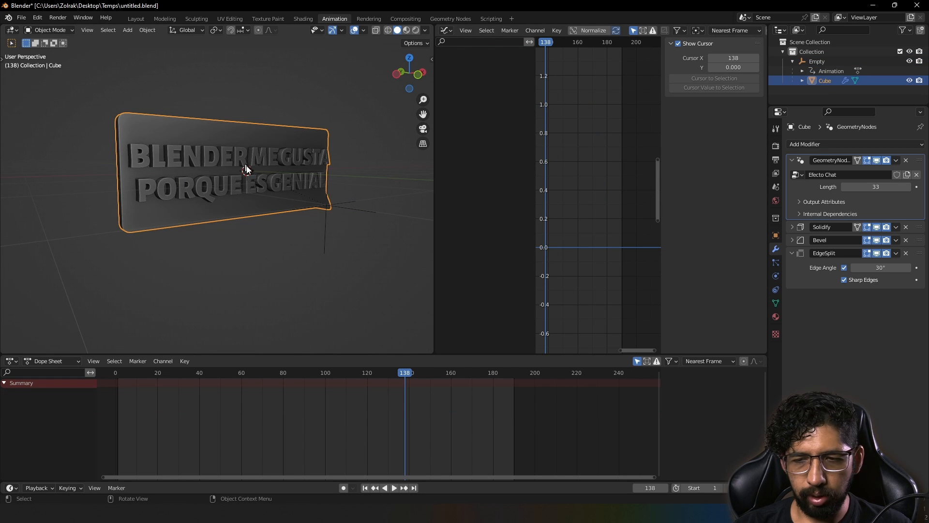
left_click(883, 188)
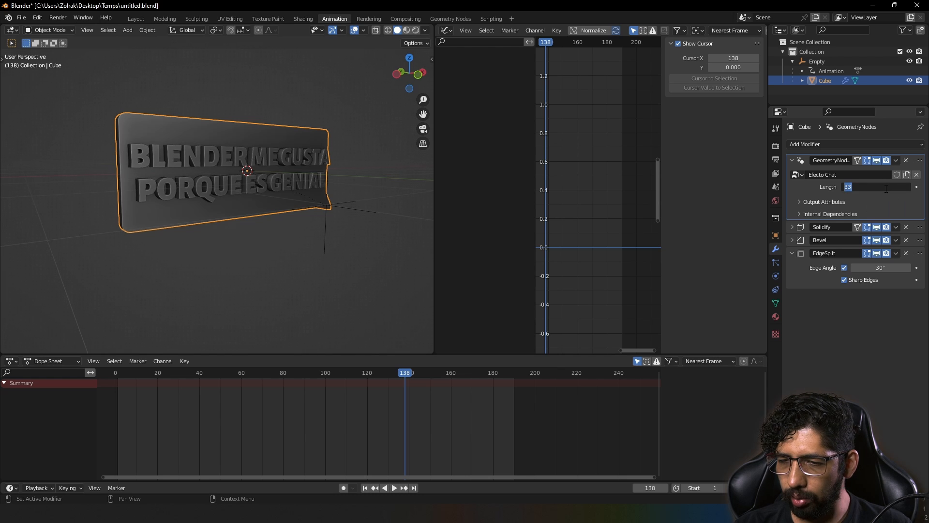
type("0")
key("Return")
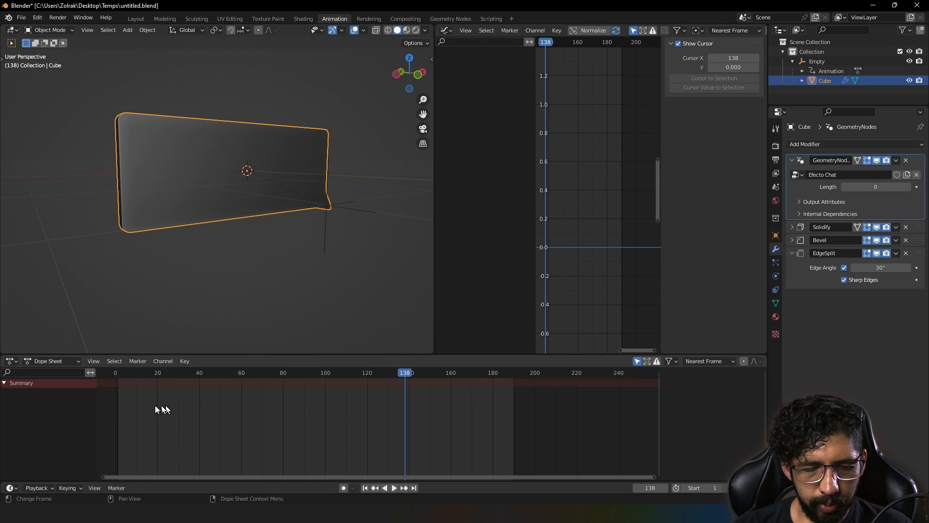
left_click_drag(186, 372, 197, 372)
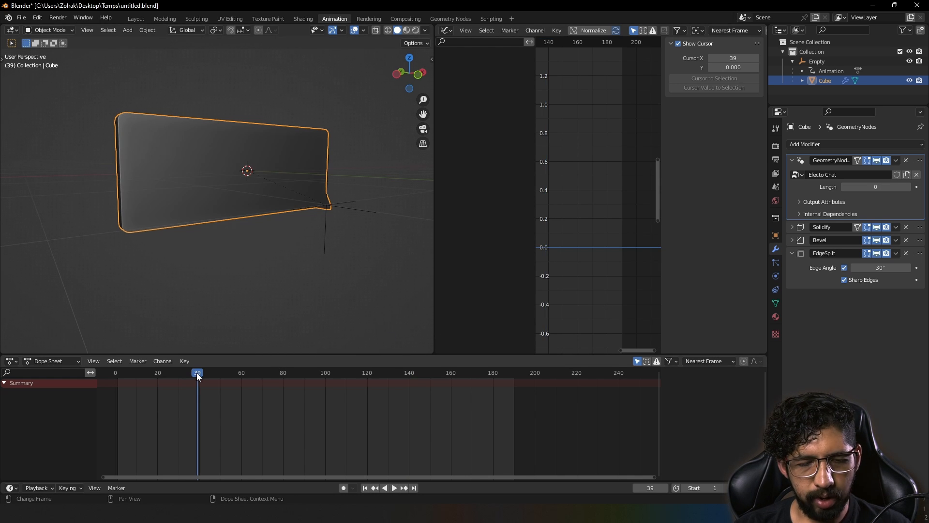
left_click(917, 187)
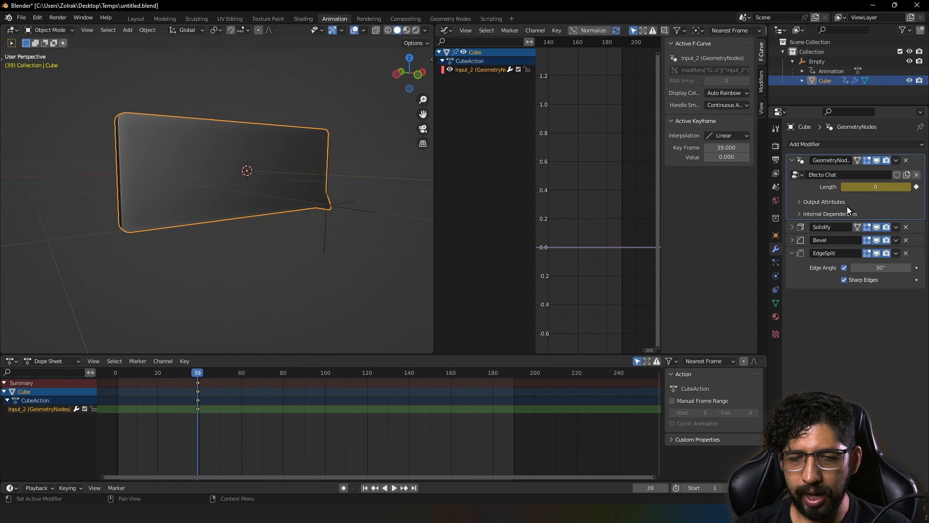
Keyframe the Efecto Chat Length at 33 on frame 130 and play back the text animation.
left_click_drag(200, 375, 389, 377)
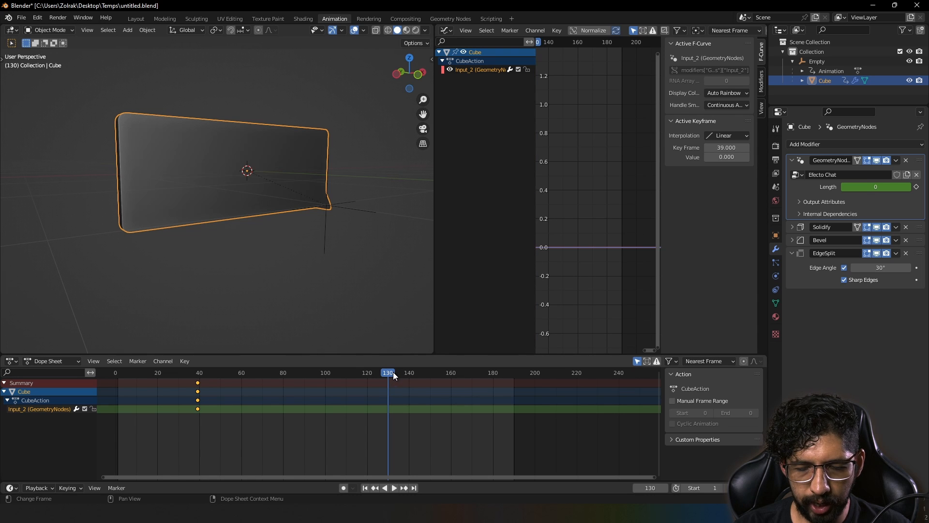
left_click(870, 187)
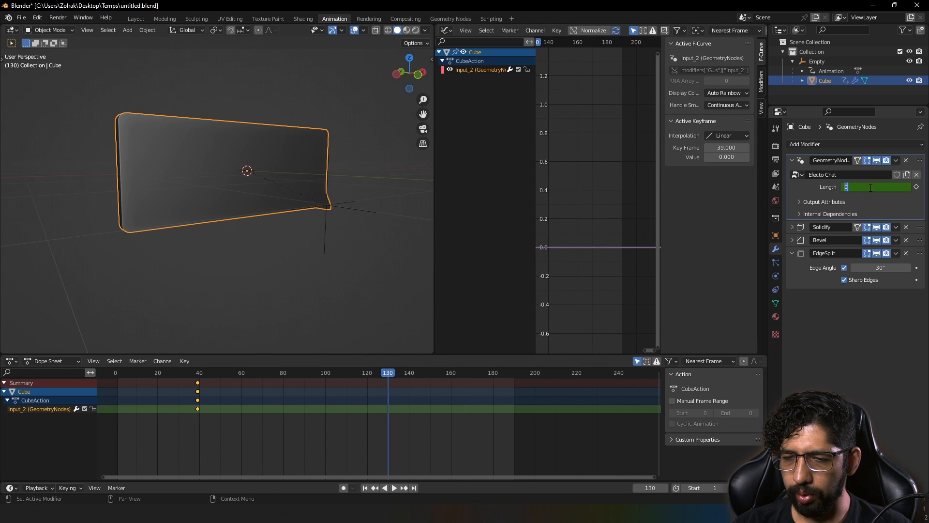
type("33")
key("Return")
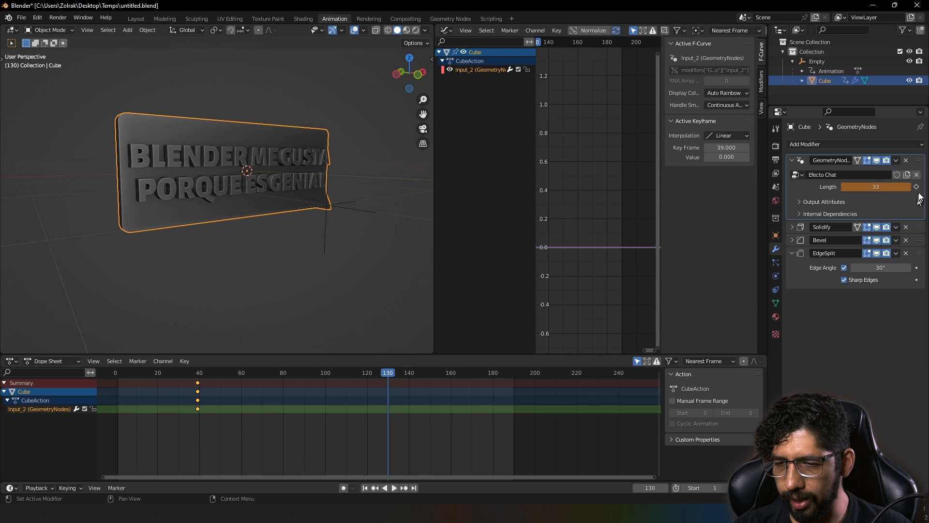
left_click(916, 187)
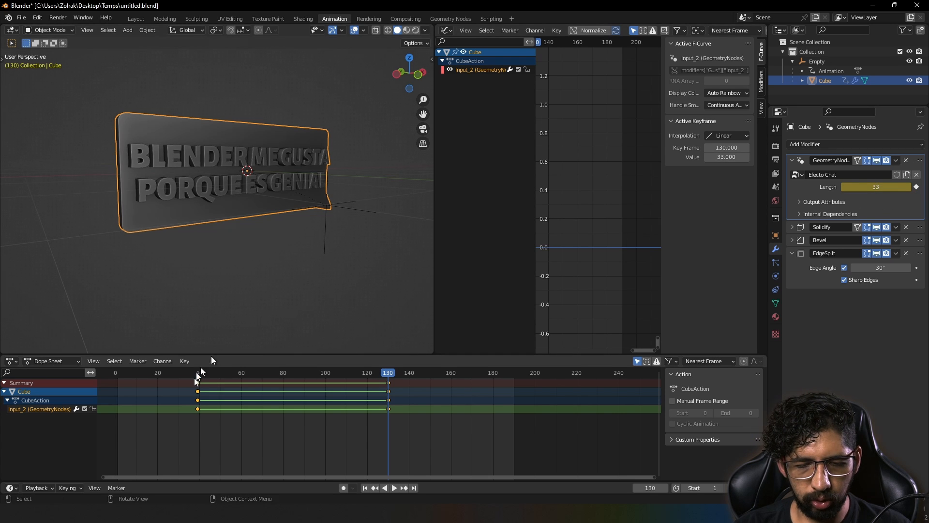
key("space")
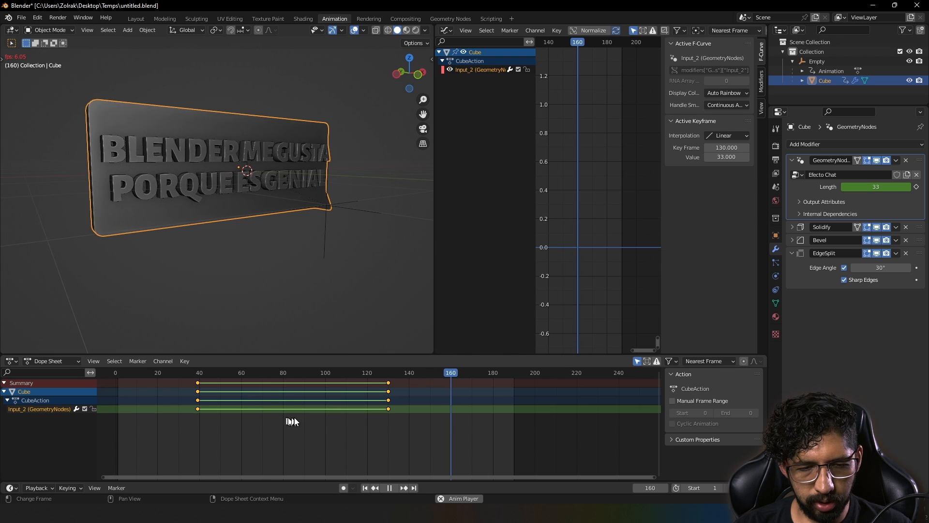
key("space")
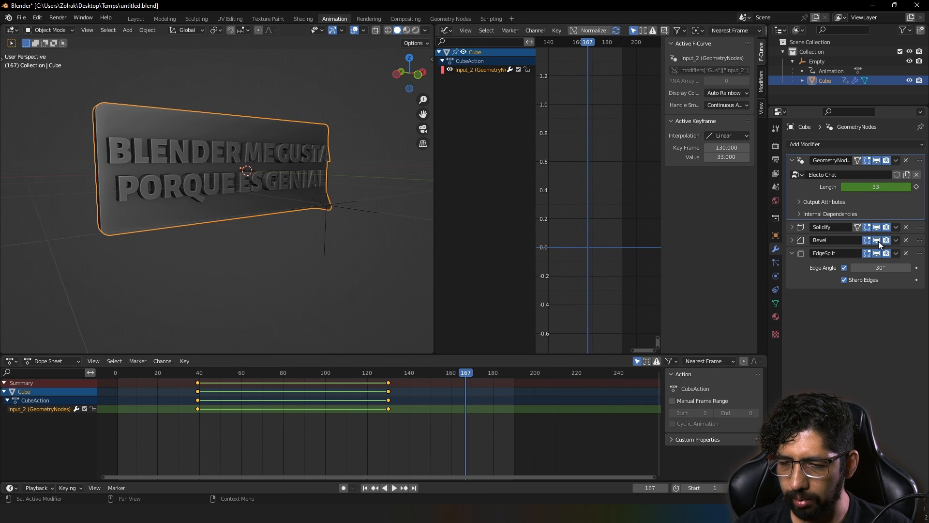
Disable the viewport display of the Bevel and Solidify modifiers and play back the animation.
left_click(877, 240)
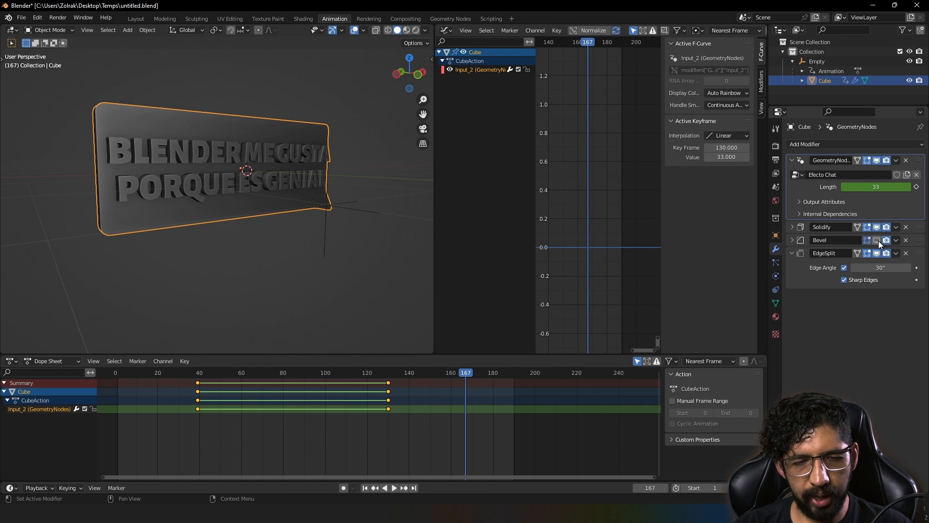
left_click(875, 227)
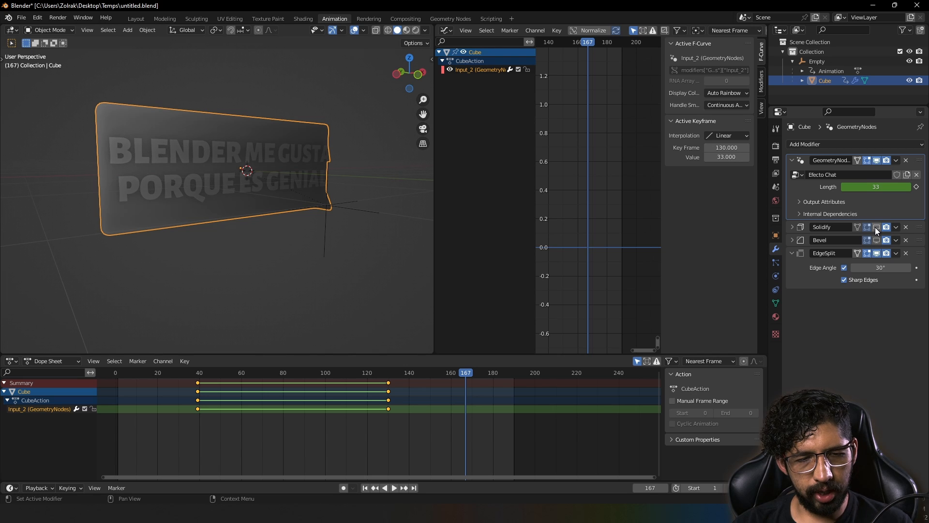
key("space")
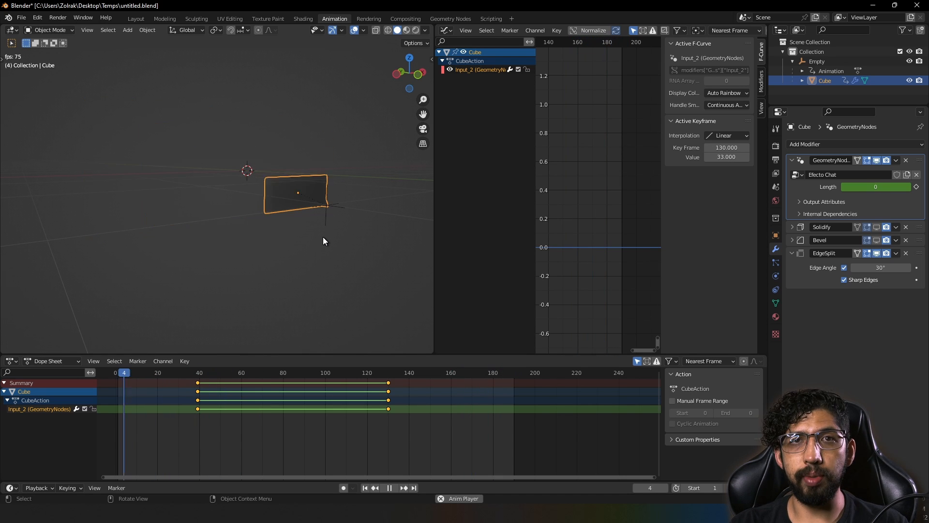
Re-enable the Solidify modifier's viewport display and review the text animation, stopping at frame 144.
left_click(876, 228)
left_click(876, 227)
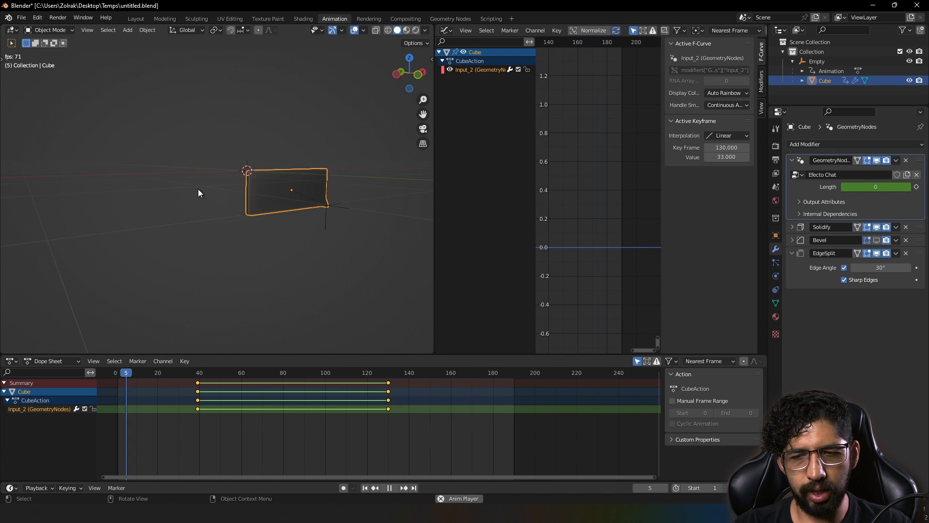
key("space")
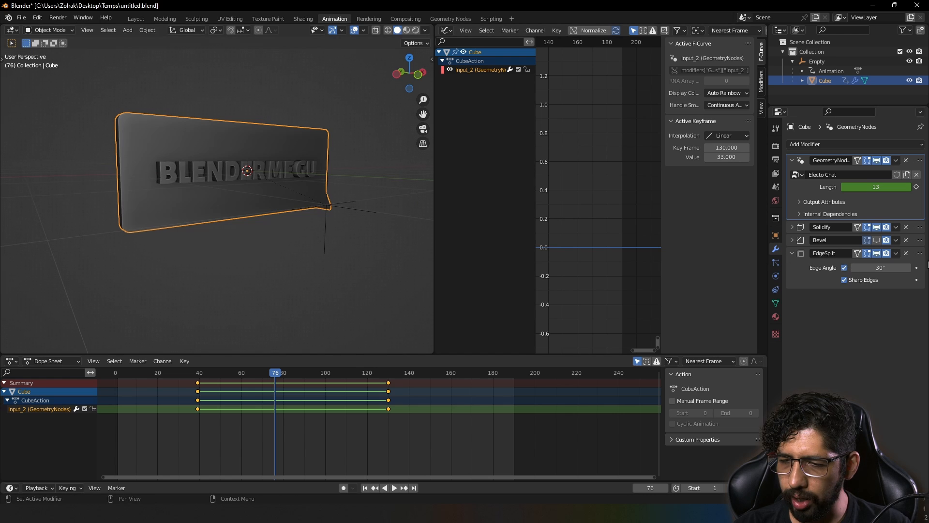
key("space")
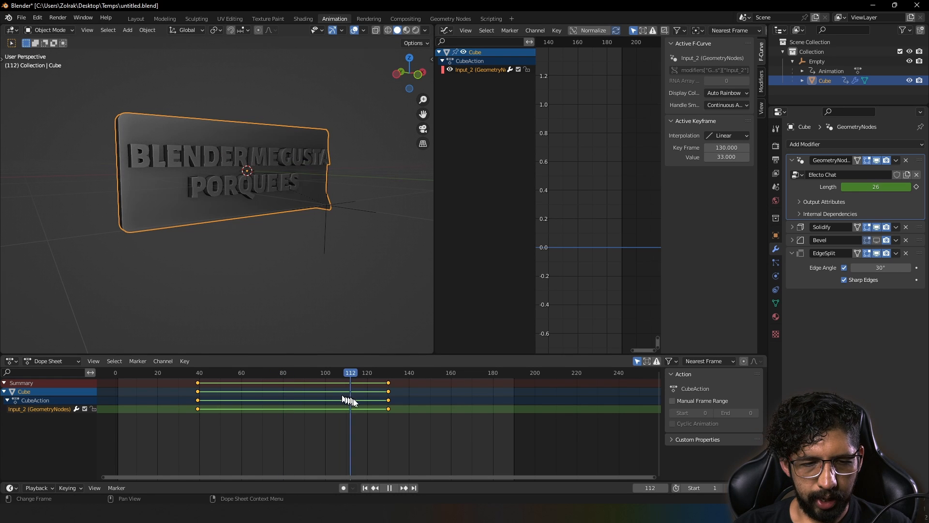
left_click_drag(395, 413, 417, 417)
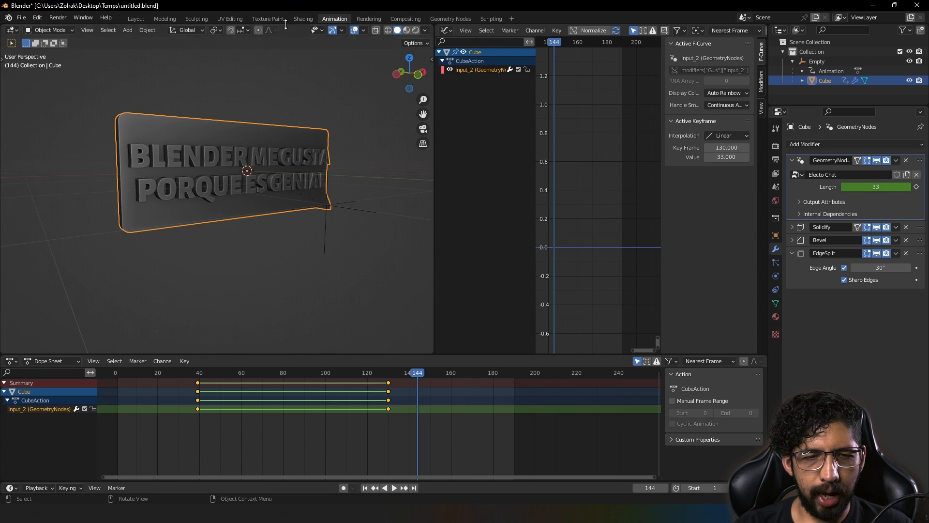
Switch to the Shading workspace and add a camera that frames the speech bubble from the current view.
left_click(301, 19)
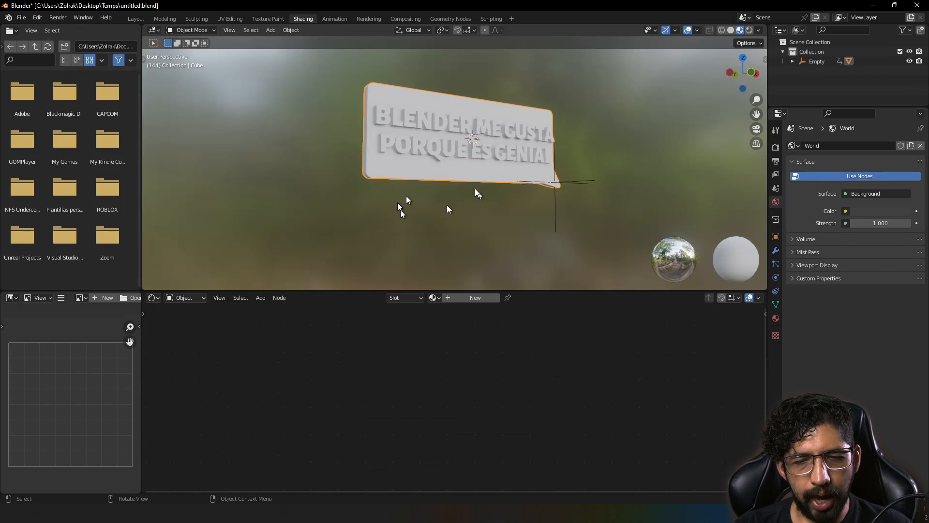
key("shift+a")
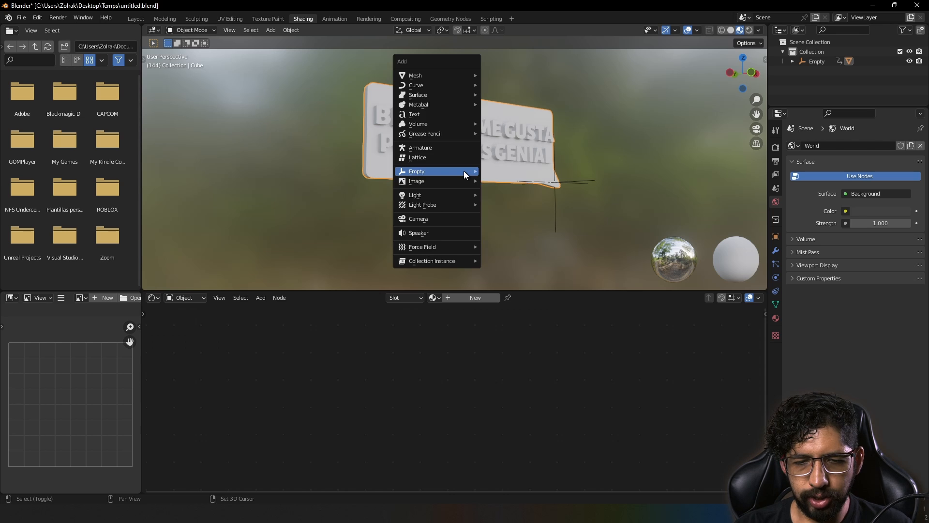
left_click(450, 214)
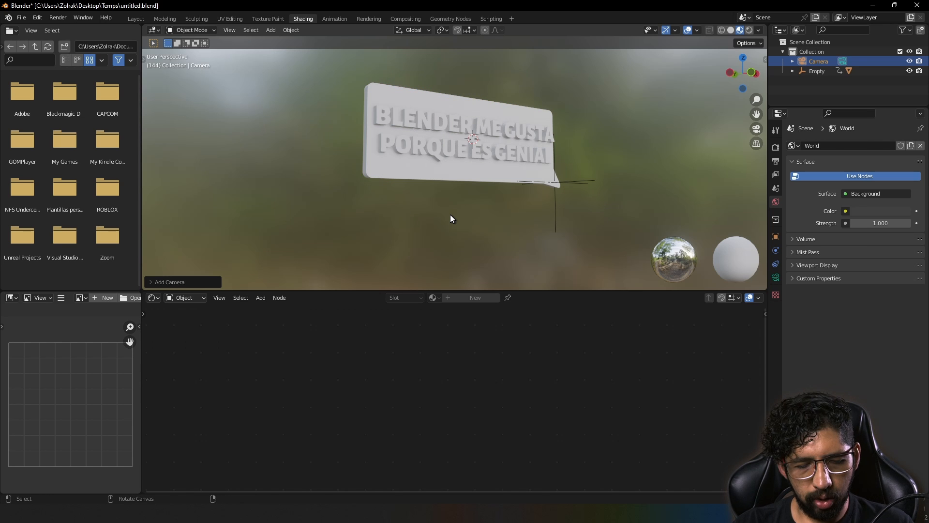
key("KP_0")
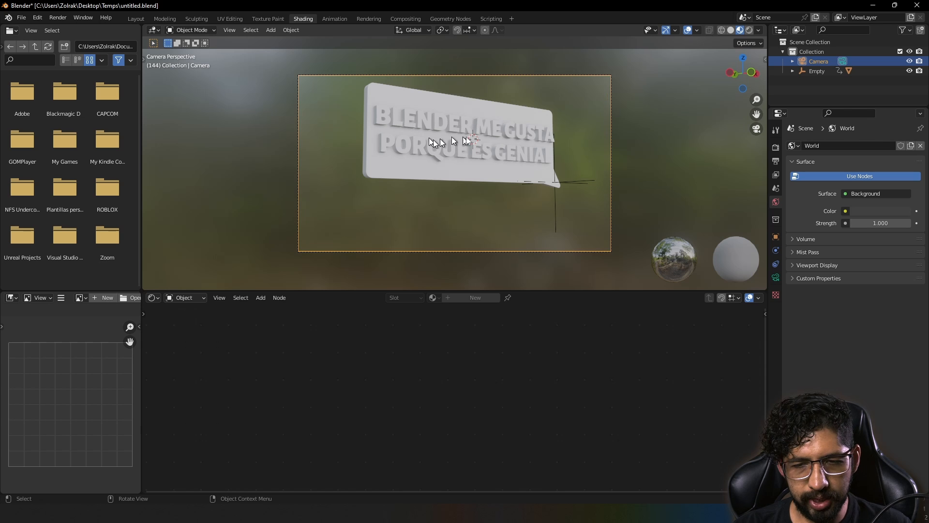
Lock the camera to the view so that navigating moves the camera.
key("n")
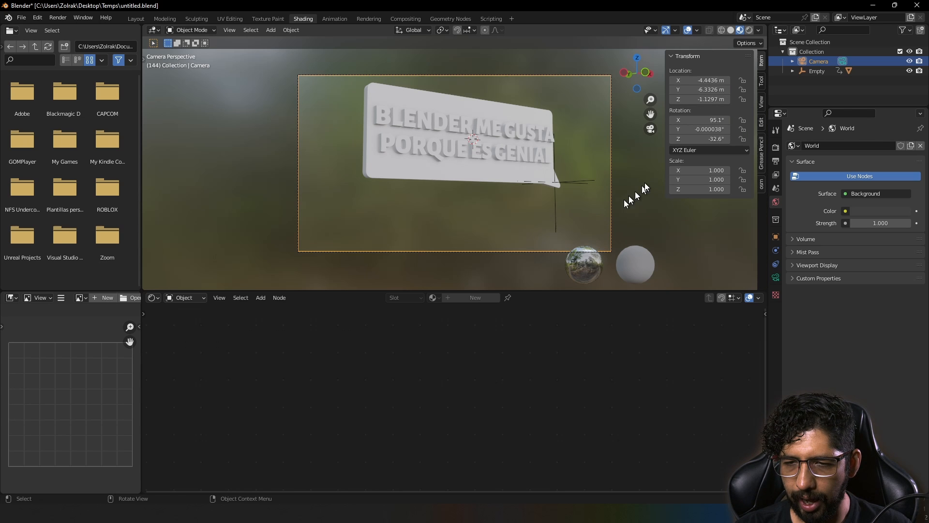
left_click(761, 102)
left_click(716, 177)
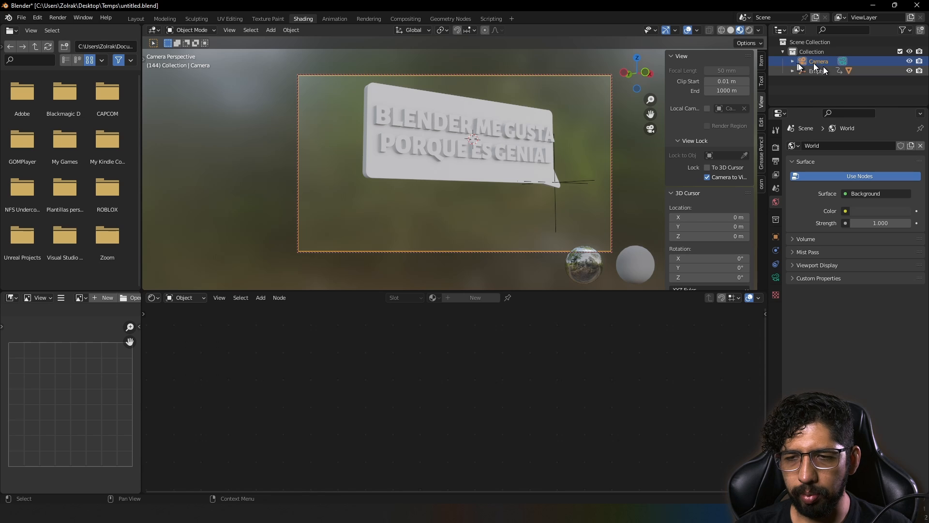
Set the camera's focal length to 25 mm.
left_click(775, 279)
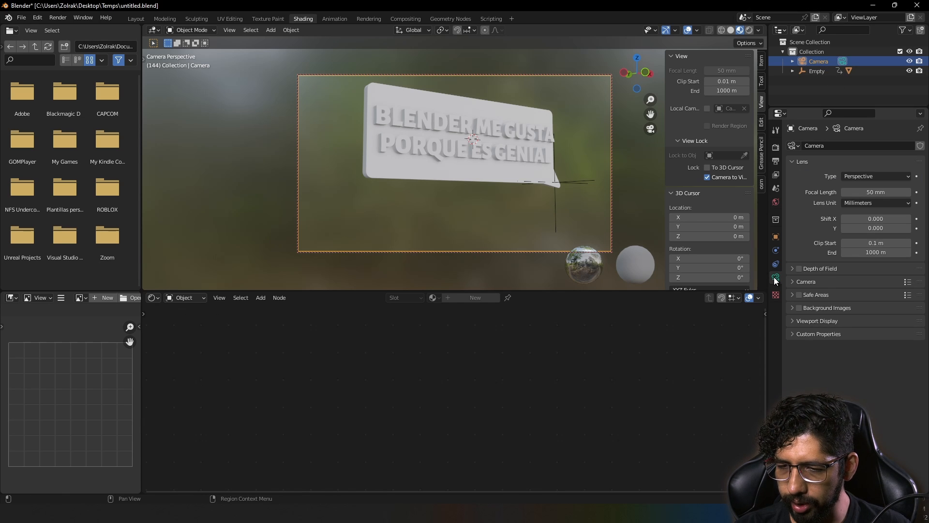
left_click(869, 192)
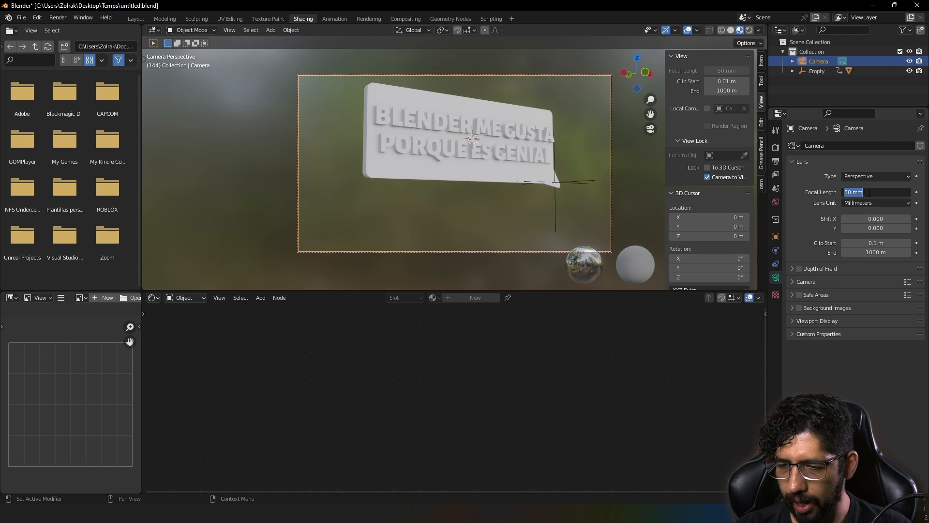
type("2")
type("5")
key("Return")
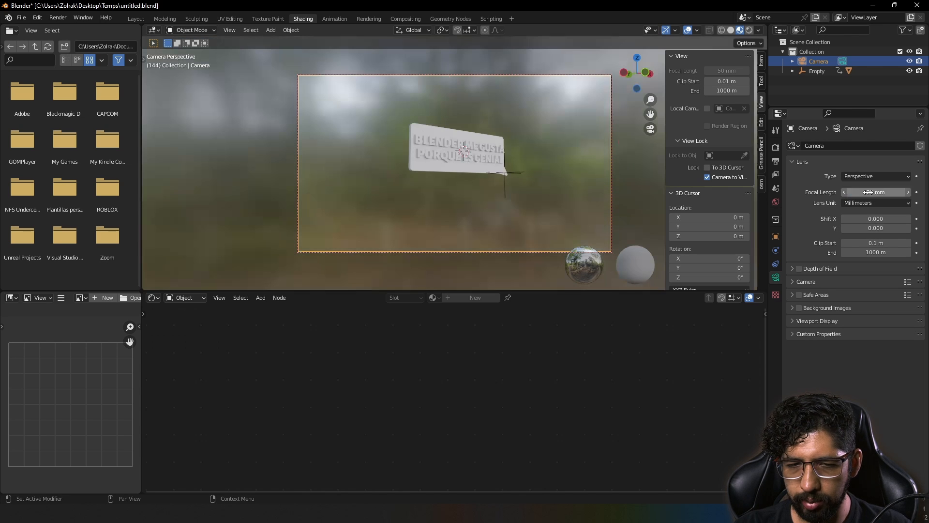
Enable the camera's Depth of Field with a focus distance of 3 m and an F-Stop of 0.6.
left_click(799, 269)
left_click(793, 268)
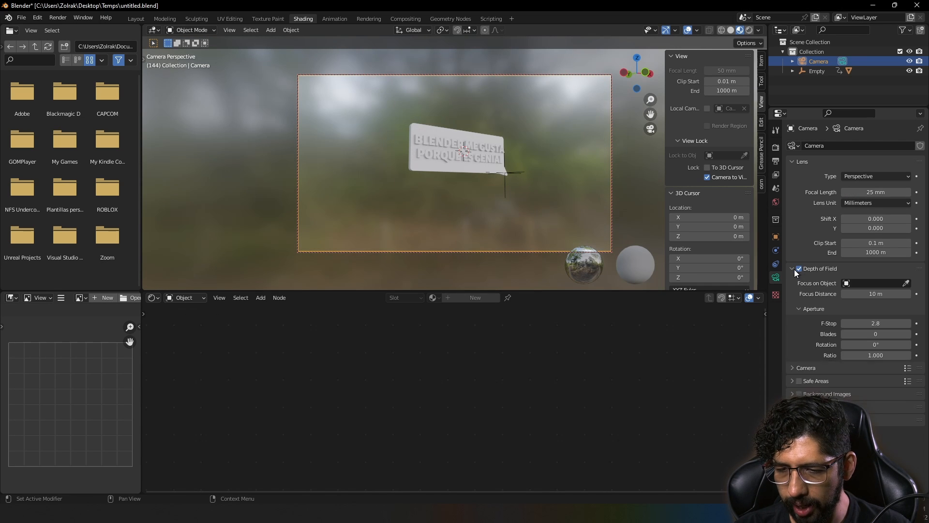
left_click(889, 292)
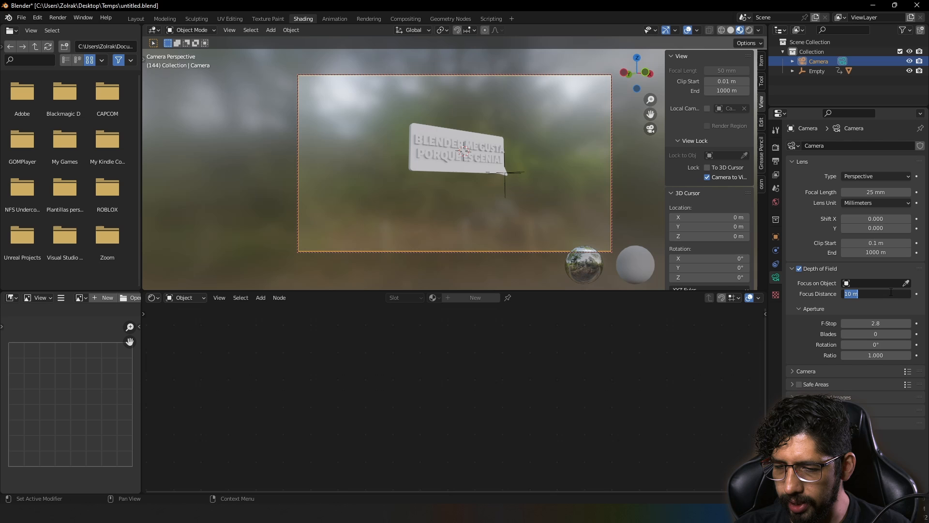
left_click(872, 323)
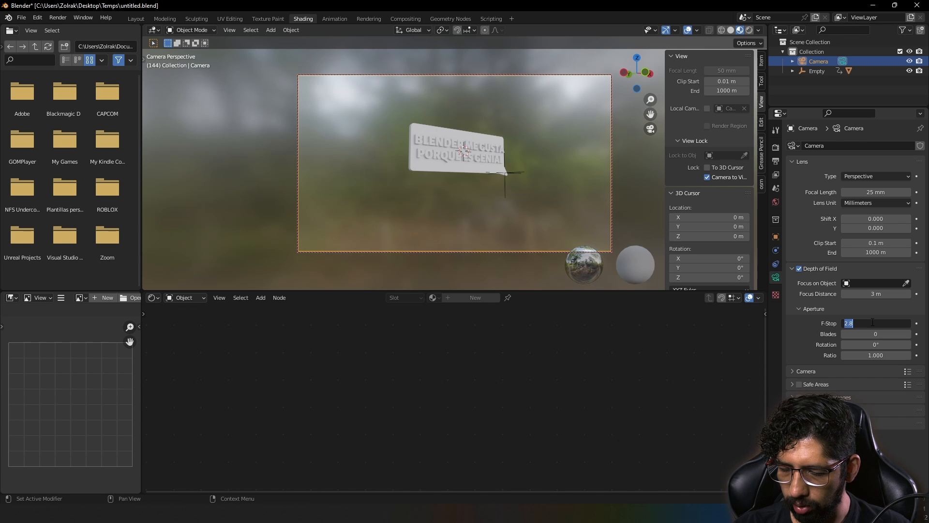
key("Return")
Move the camera closer so the angled speech bubble fills the frame, and unlock the camera from the view.
scroll(419, 119, "up", 4)
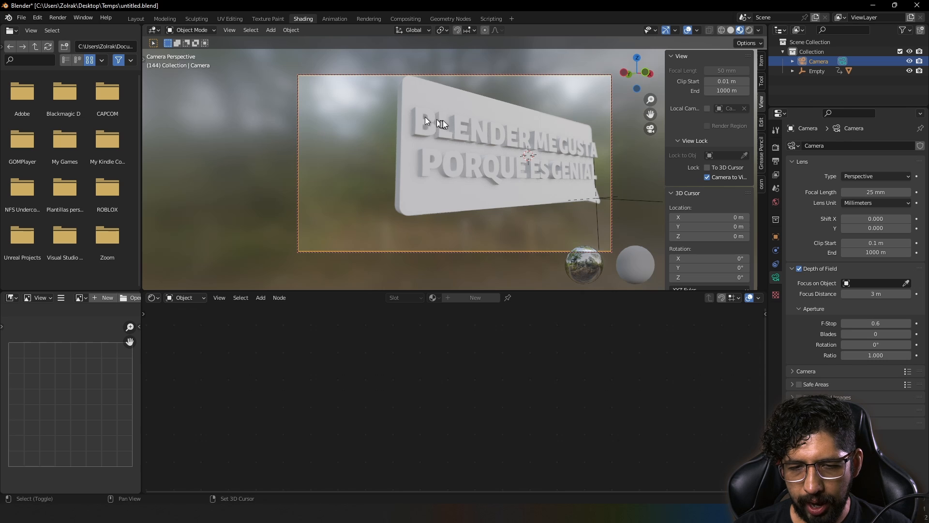
middle_click_drag(440, 121, 469, 156)
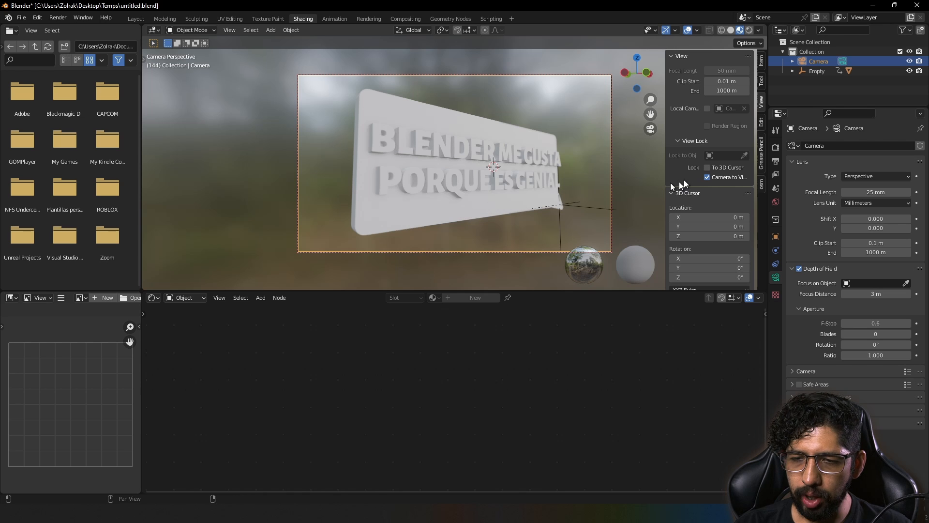
left_click(707, 177)
key("n")
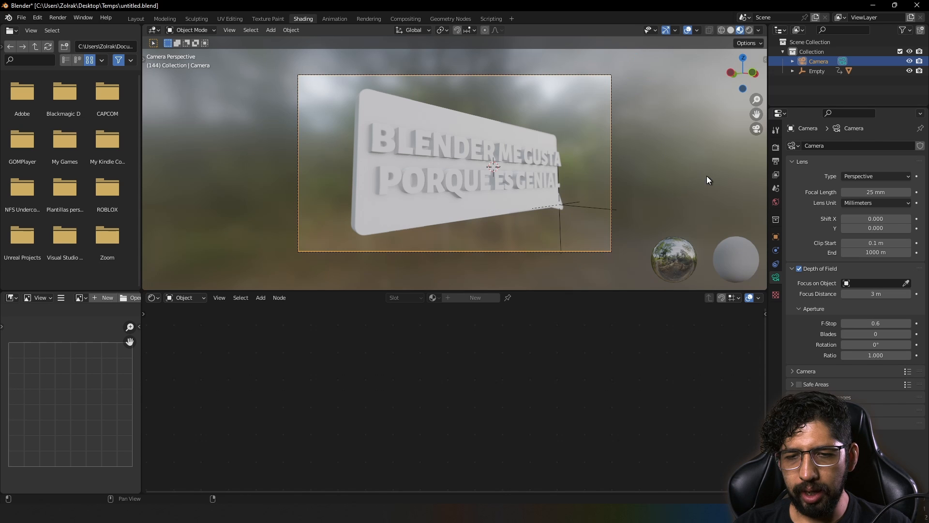
Switch the viewport to rendered shading.
left_click(748, 30)
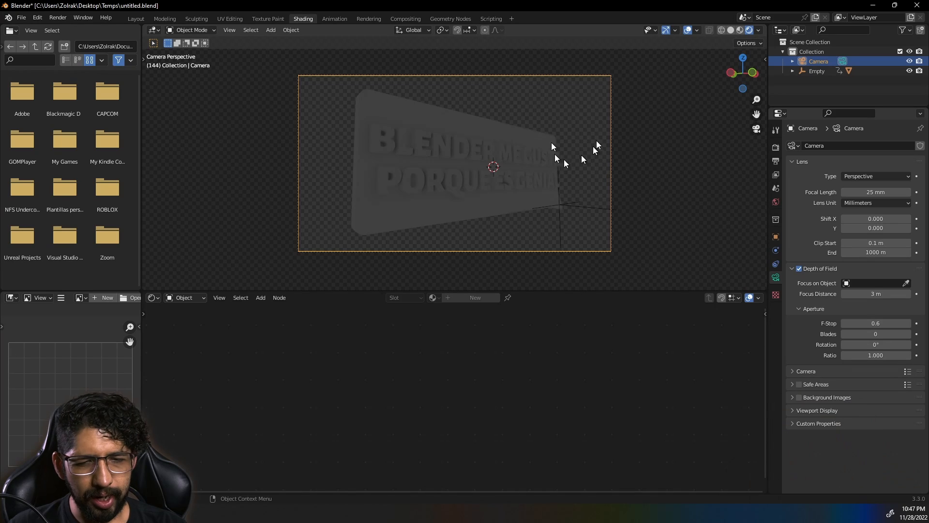
Turn off the Transparent film option in the render settings.
left_click(775, 147)
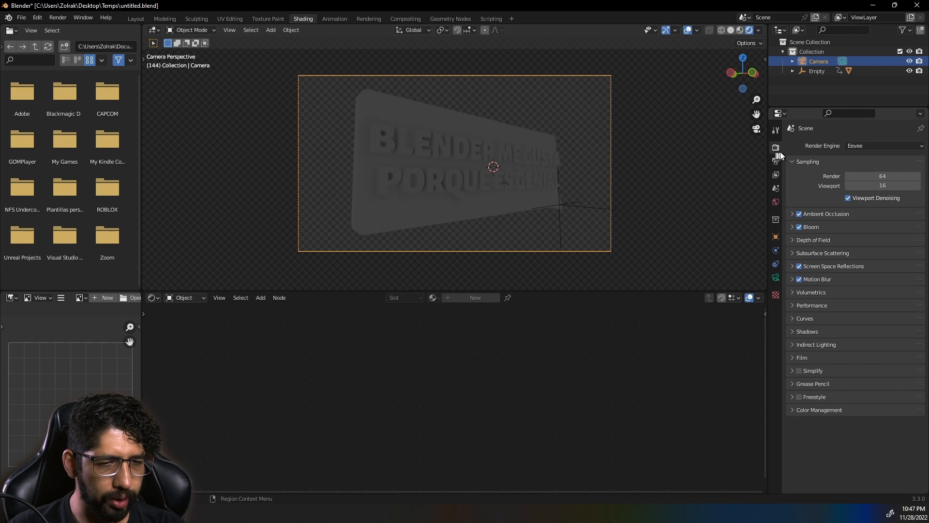
left_click(793, 357)
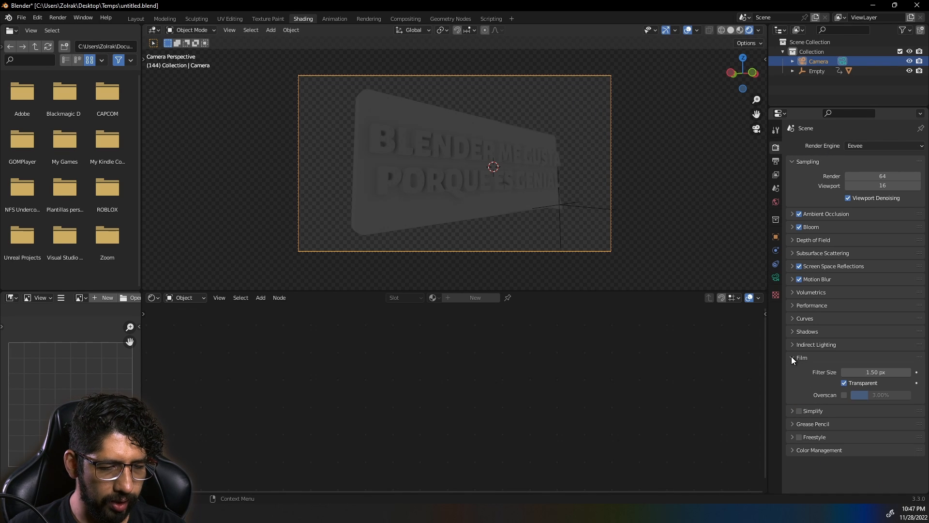
left_click(847, 382)
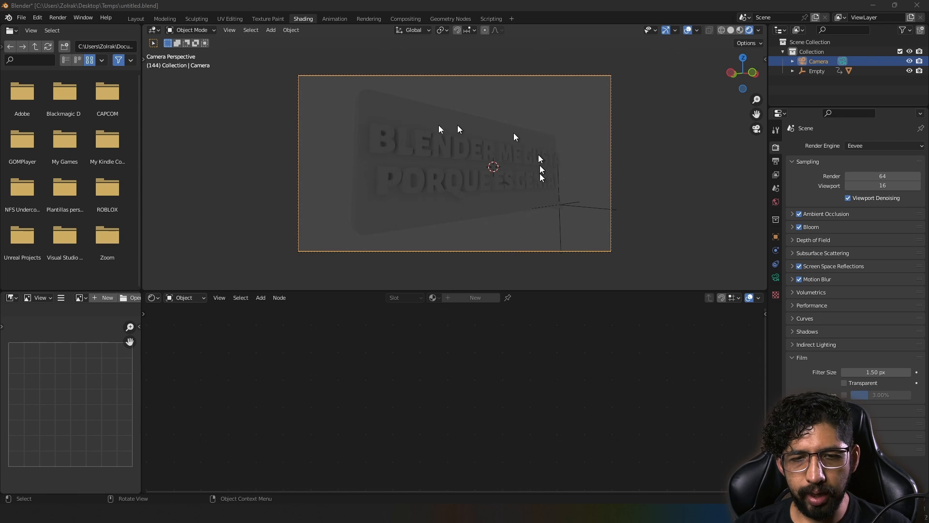
Set the World shader's Background color to hex 53447F.
left_click(173, 297)
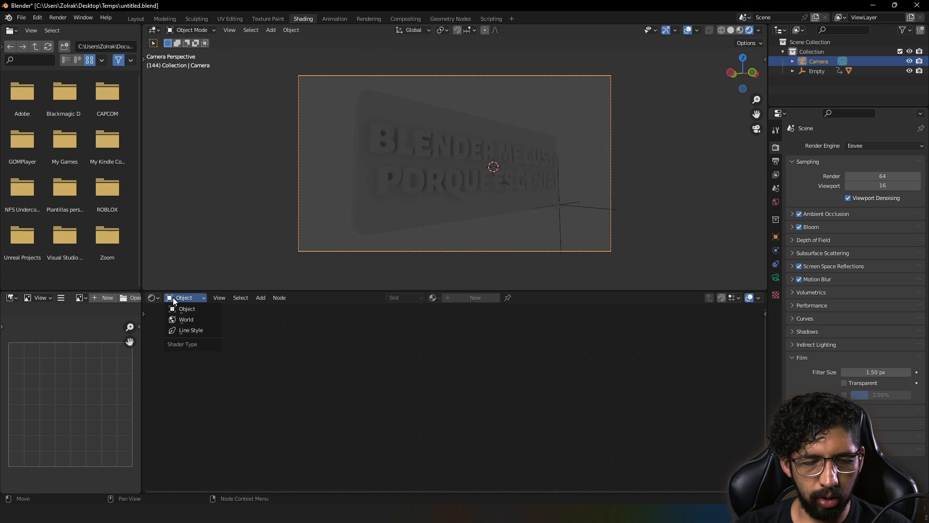
left_click(189, 319)
scroll(436, 406, "up", 5)
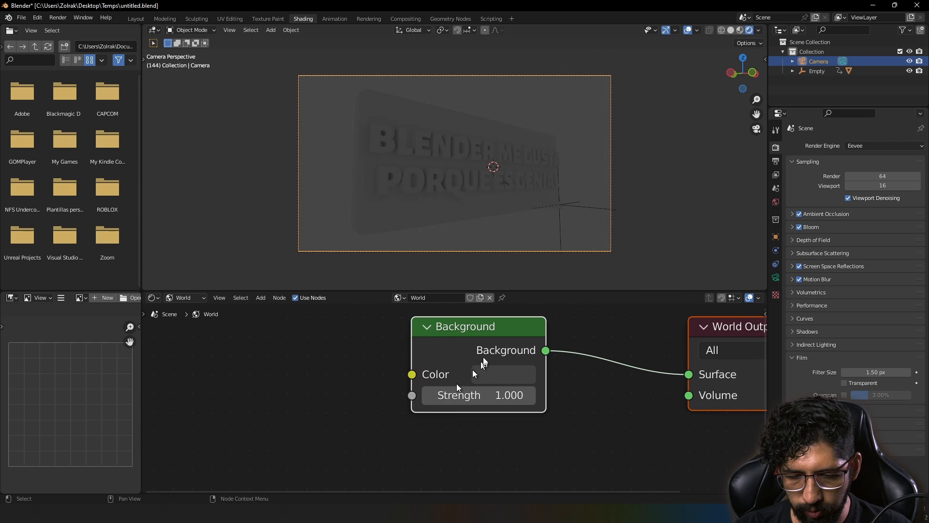
left_click(480, 382)
left_click(602, 263)
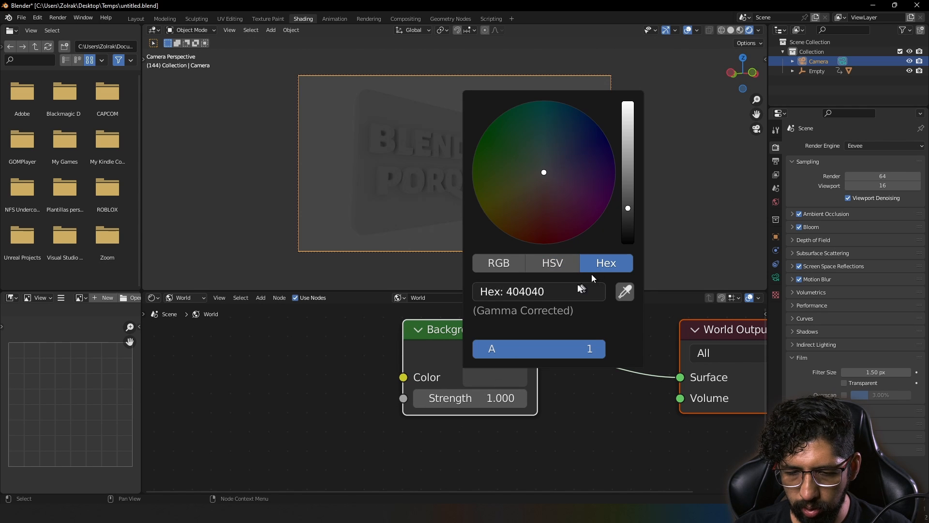
left_click(565, 291)
type("53447F")
key("Return")
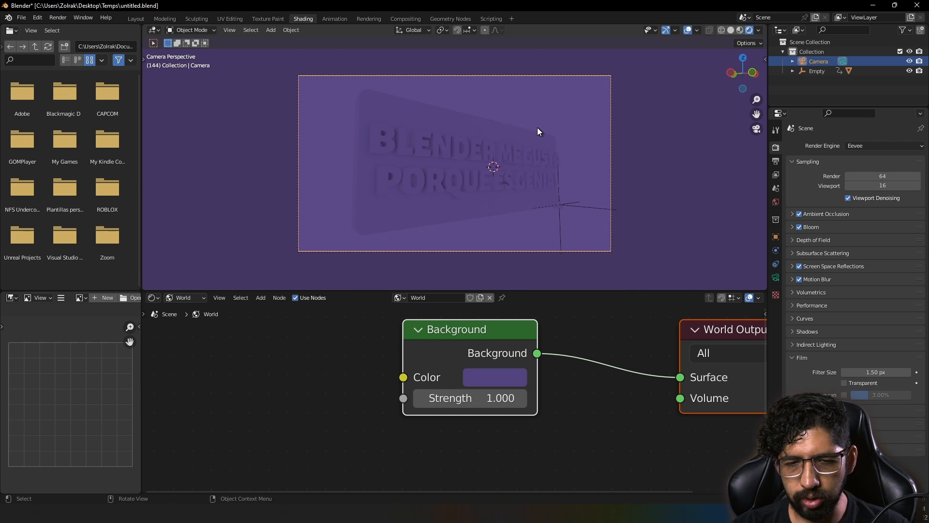
Add an area light to the scene.
key("shift+a")
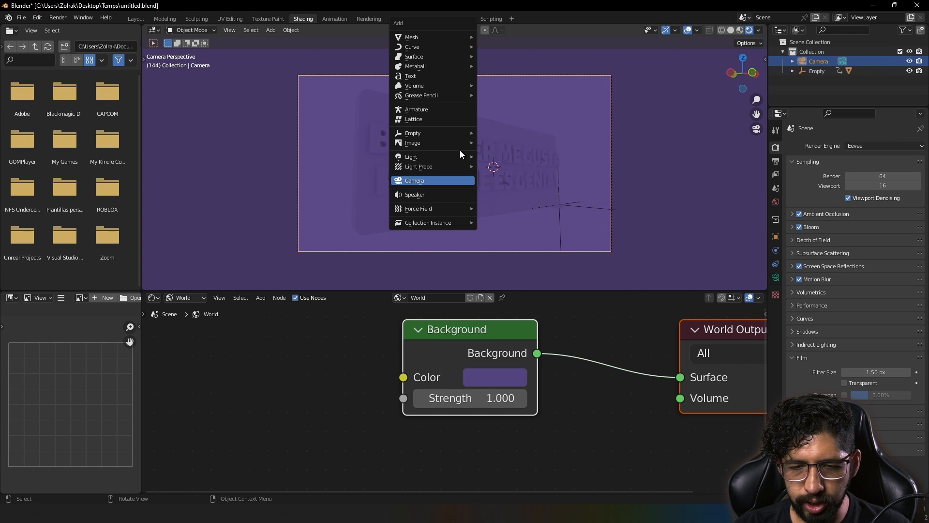
mouse_move(437, 160)
left_click(497, 188)
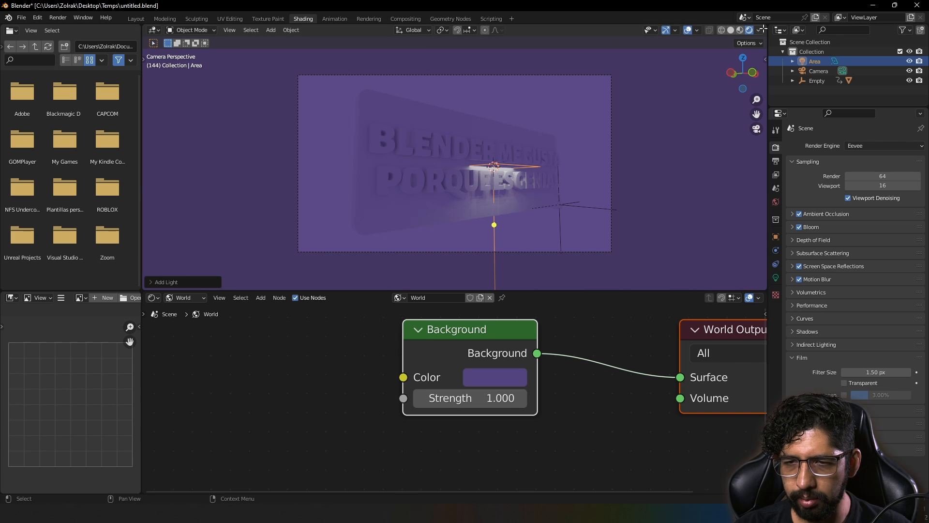
Split the 3D viewport into two side by side, extend the rendered camera view over the file browser, and adjust the divider between them.
mouse_move(763, 28)
left_mouse_down()
mouse_move(684, 121)
mouse_move(416, 188)
left_mouse_up()
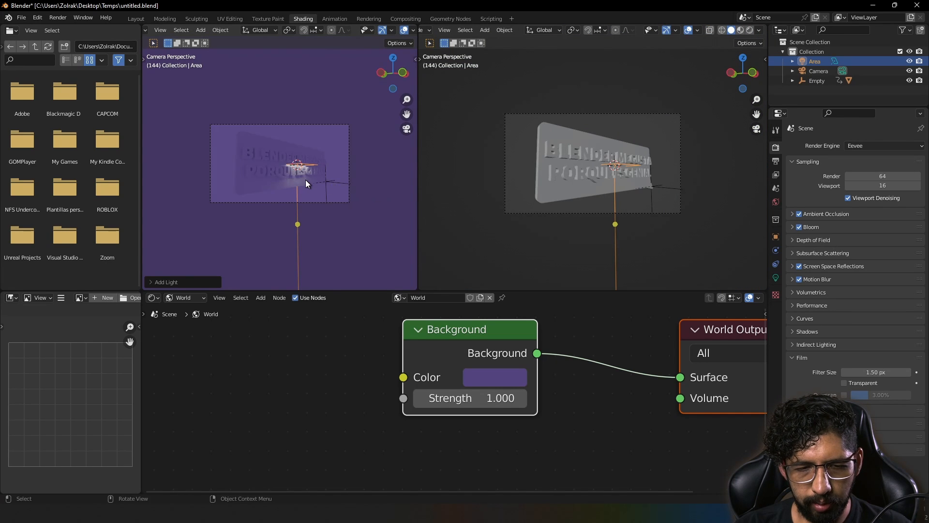
scroll(306, 179, "up", 3)
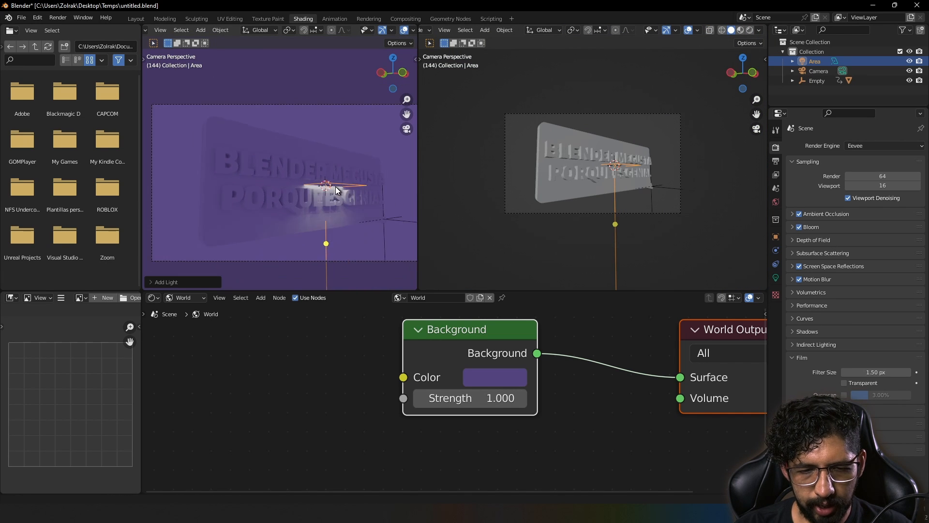
scroll(337, 191, "down", 2)
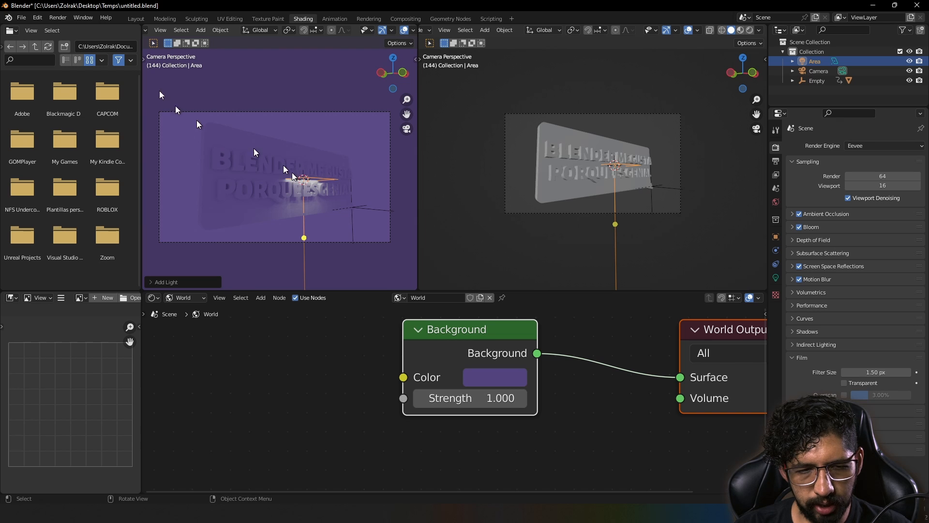
left_click_drag(144, 25, 44, 39)
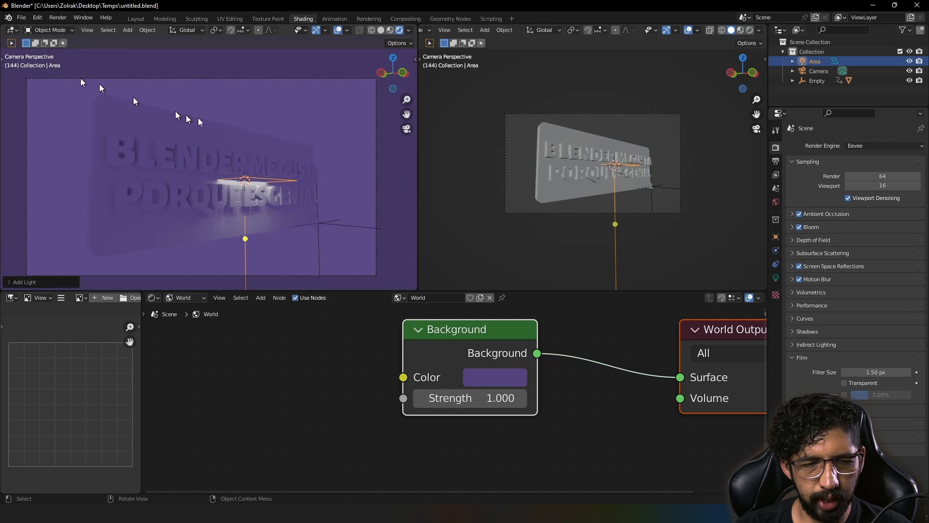
left_click_drag(417, 188, 376, 188)
In left orthographic view, move the area light about 2.5 m in front of and 1.55 m above its origin, and tilt it toward the bubble.
middle_click_drag(595, 169, 611, 156)
key("KP_1")
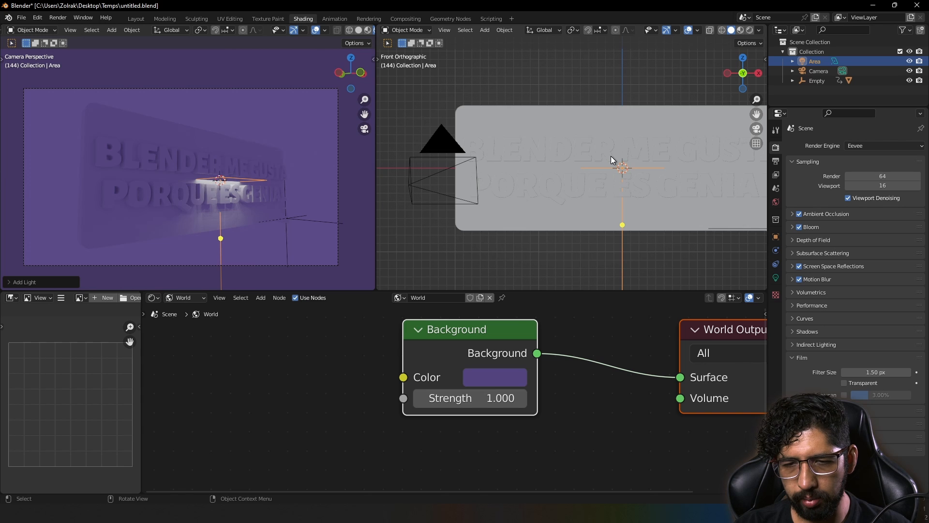
key("ctrl+KP_3")
middle_click_drag(687, 179, 521, 176, "shift")
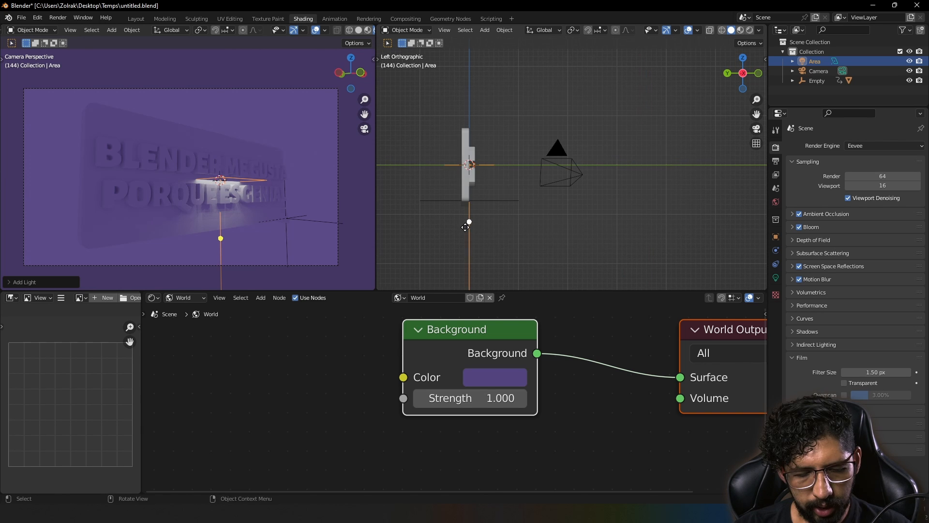
key("g")
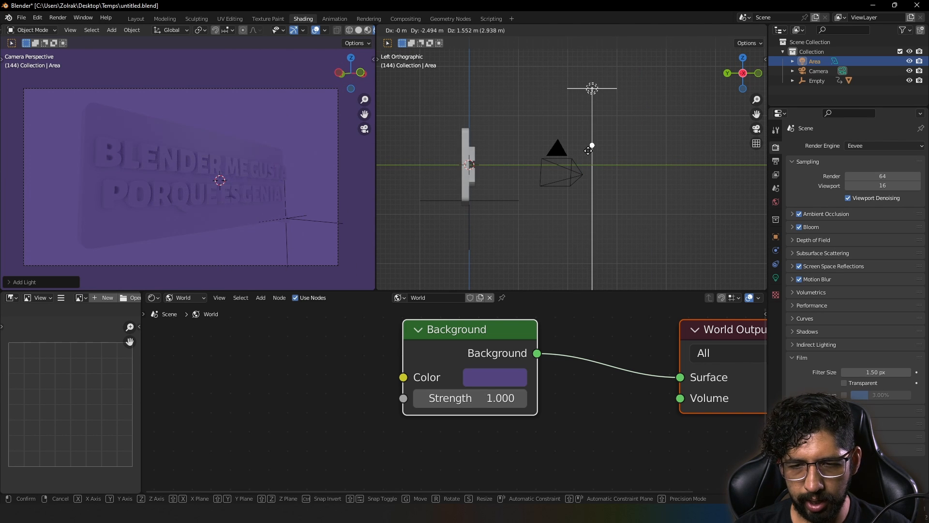
left_click(587, 151)
key("r")
left_click(445, 207)
In top view, move the area light back toward the camera's side and rotate it to aim at the bubble's center.
key("KP_7")
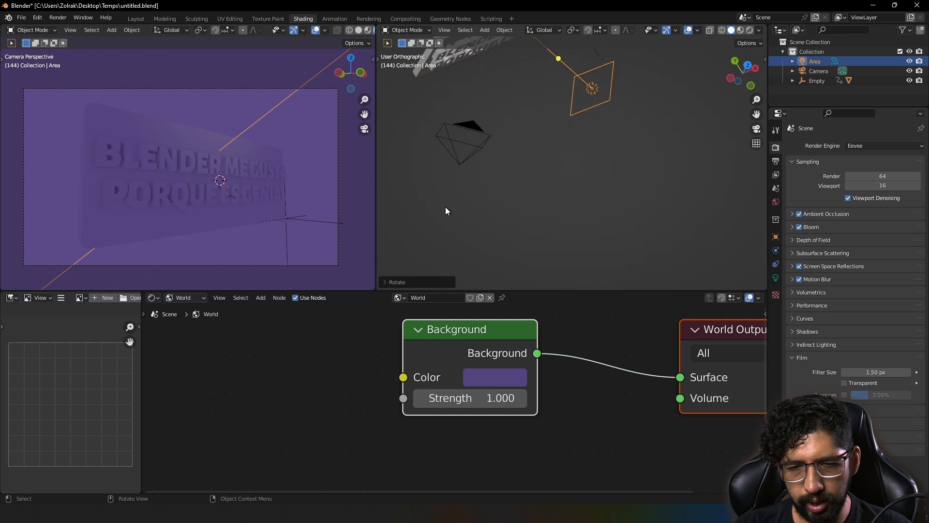
middle_click_drag(543, 146, 521, 258, "shift")
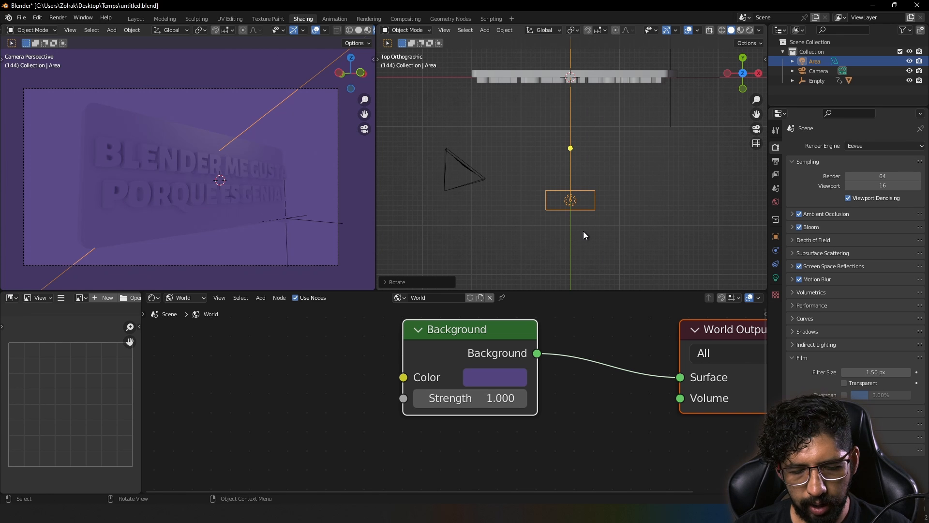
key("g")
left_click(505, 273)
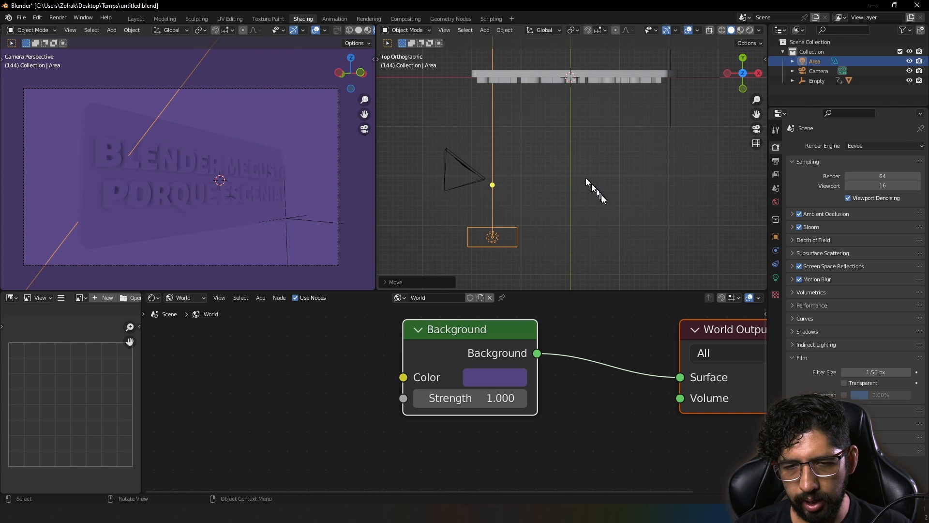
key("r")
left_click(598, 227)
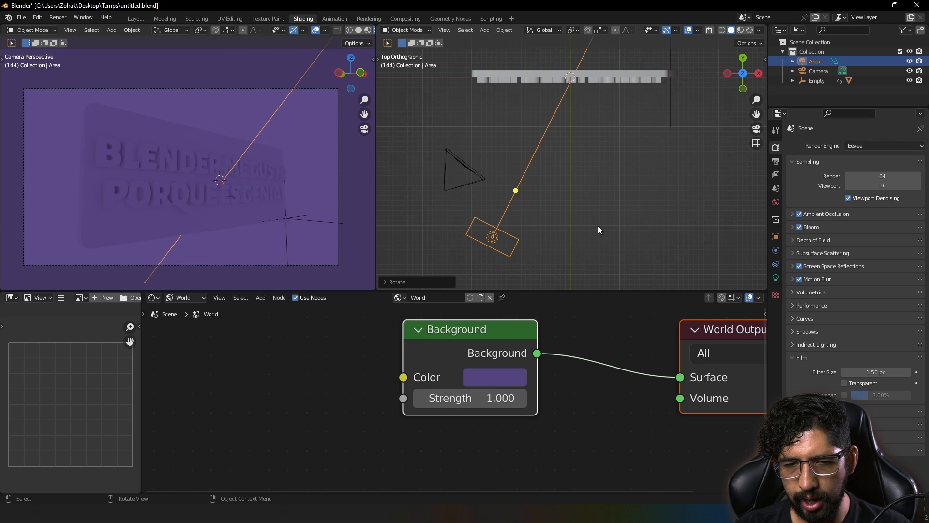
Set the area light's power to 500 W and scale the light up to nearly three times its size.
left_click(775, 277)
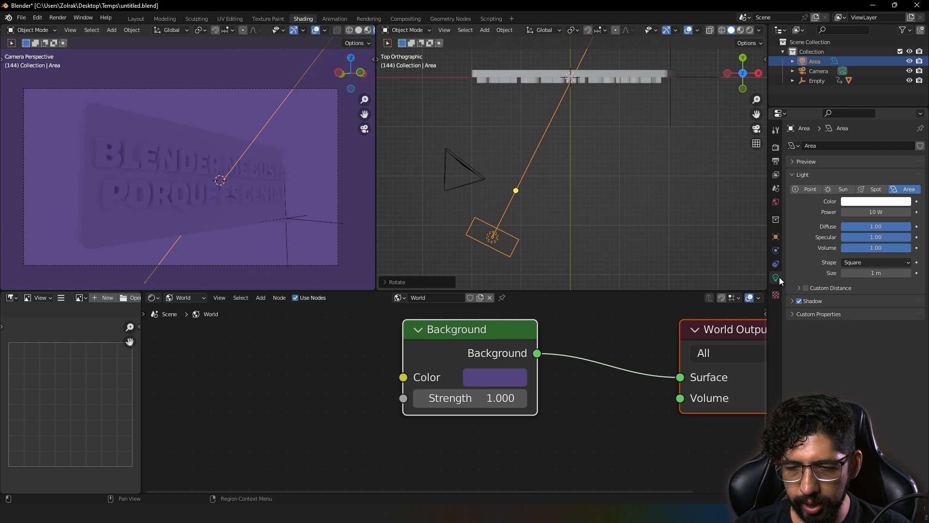
left_click(869, 211)
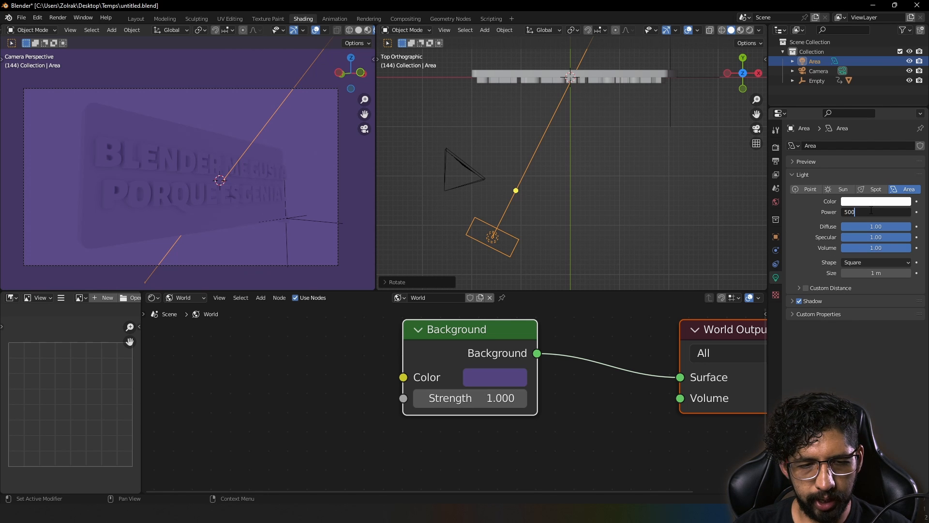
key("Return")
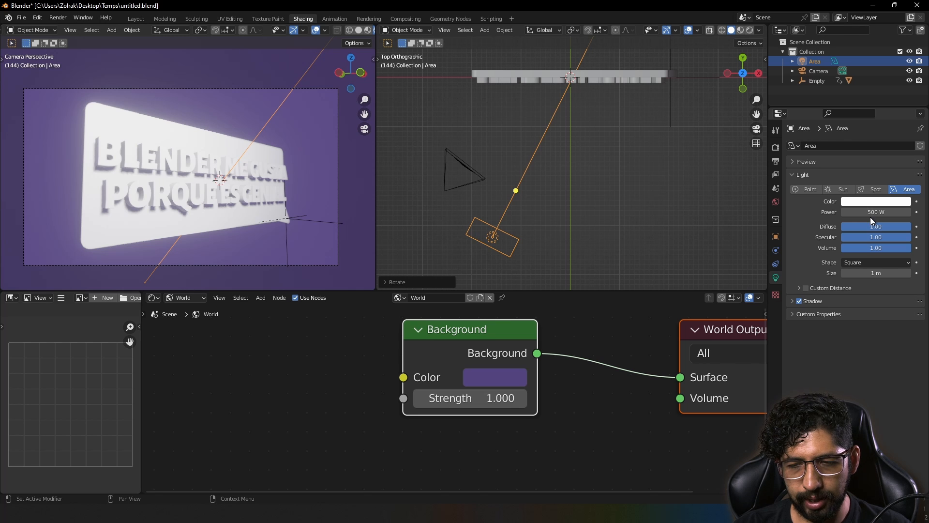
key("s")
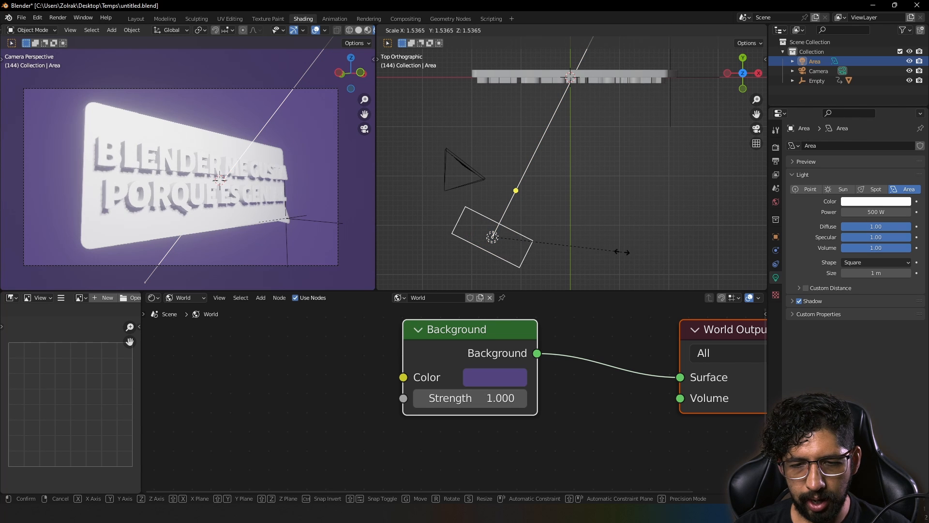
left_click(717, 264)
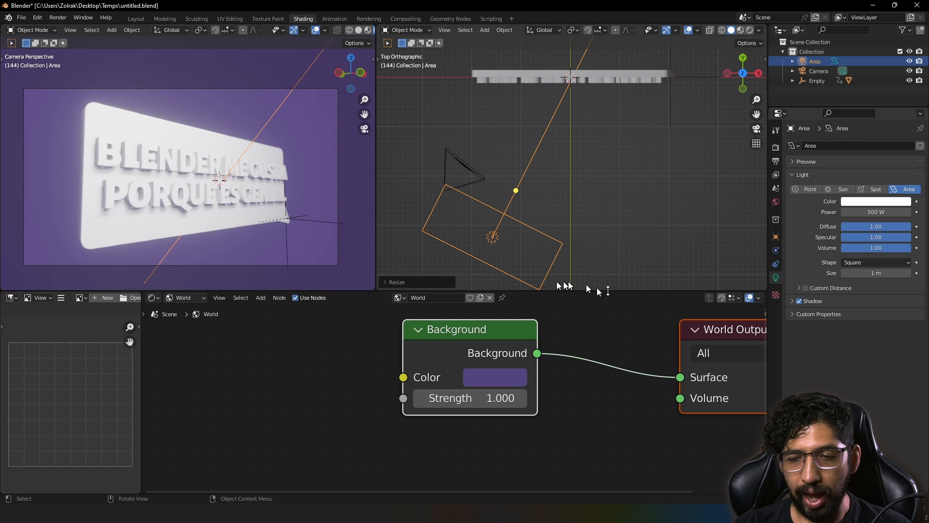
Enable Contact Shadows for the area light.
left_click(793, 301)
left_click(799, 341)
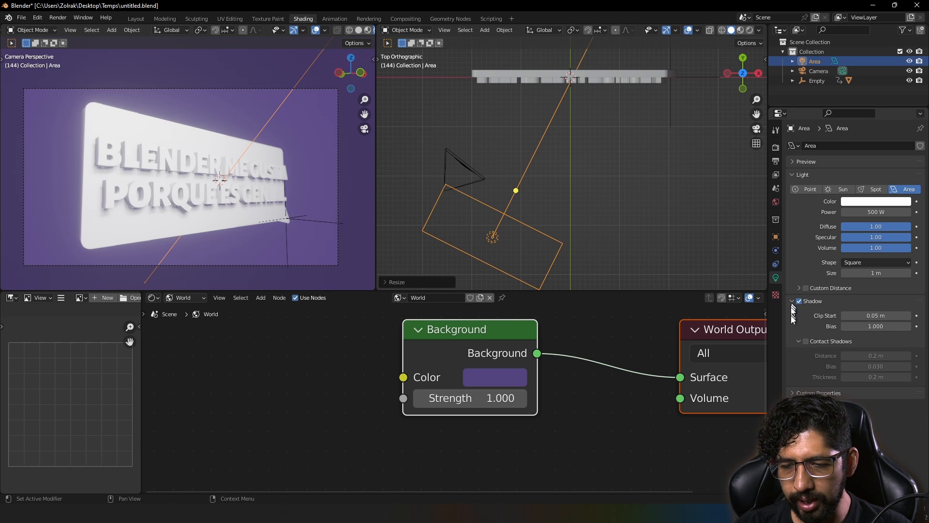
left_click(803, 342)
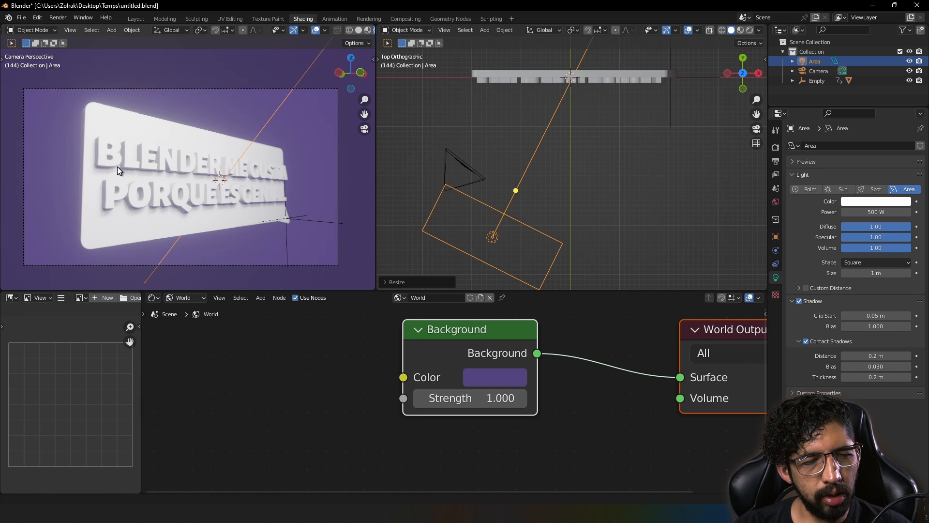
Compare the shadows around the raised lettering with Contact Shadows off and on, leaving the option enabled.
scroll(117, 167, "up", 6)
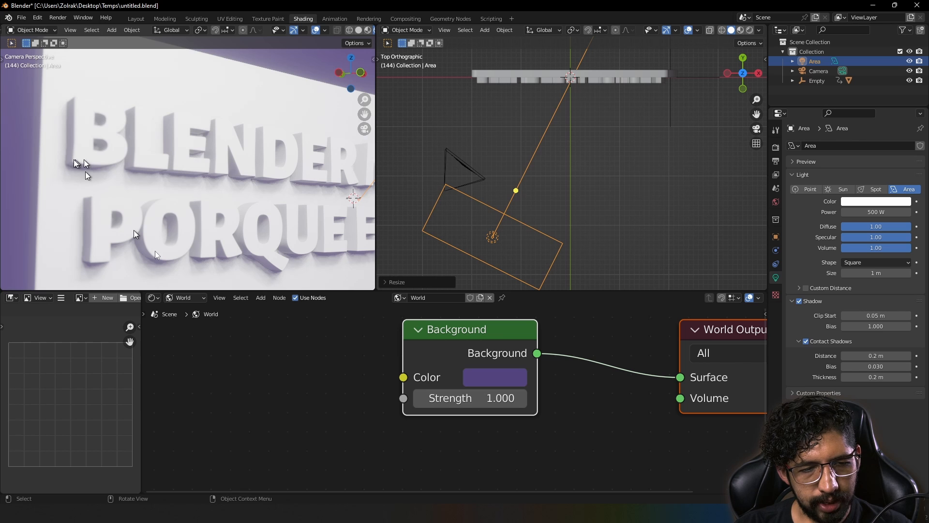
left_click(804, 342)
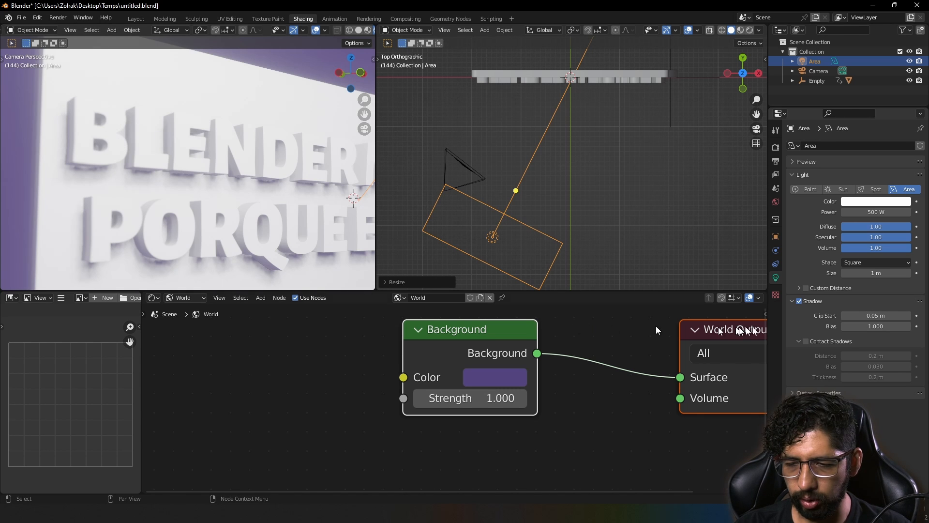
left_click(806, 341)
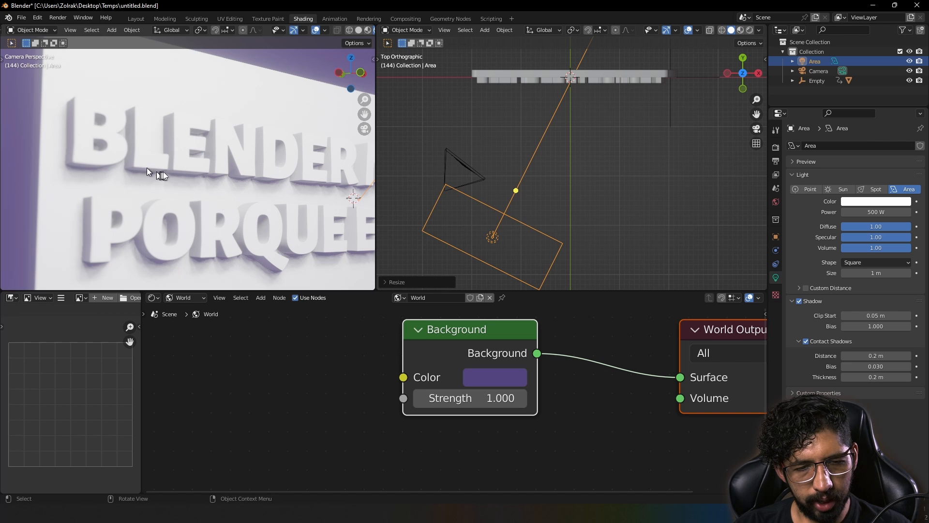
scroll(249, 155, "down", 5)
scroll(202, 182, "up", 4)
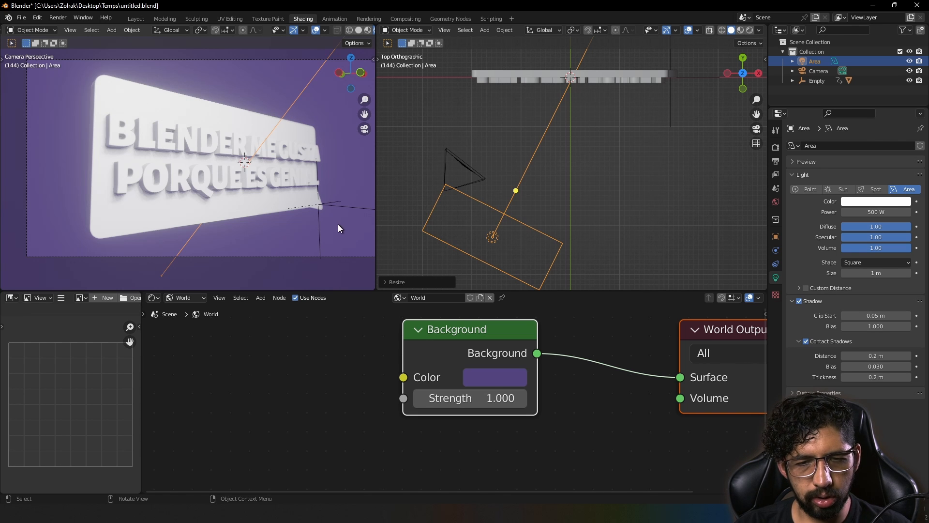
Add a plane mesh and rotate it 90 degrees about the X axis so it stands upright.
middle_click_drag(454, 170, 515, 133)
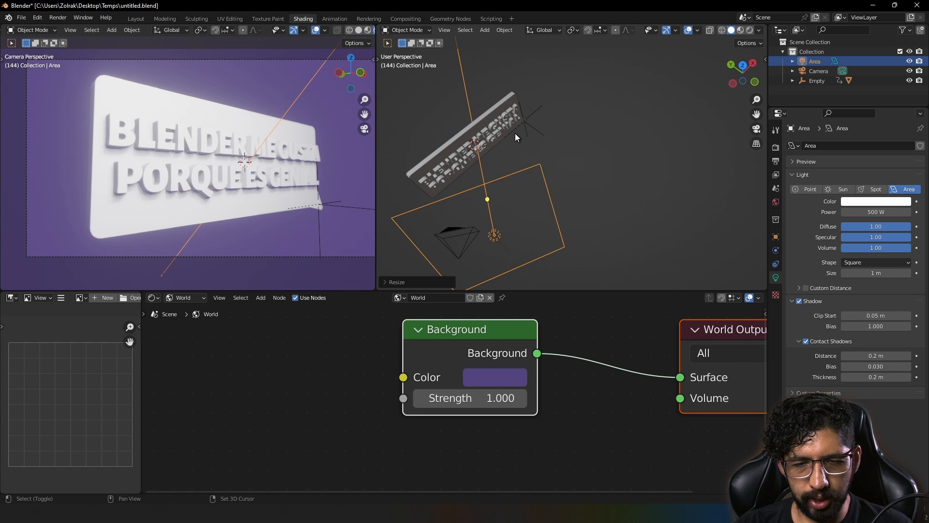
key("shift+a")
mouse_move(479, 38)
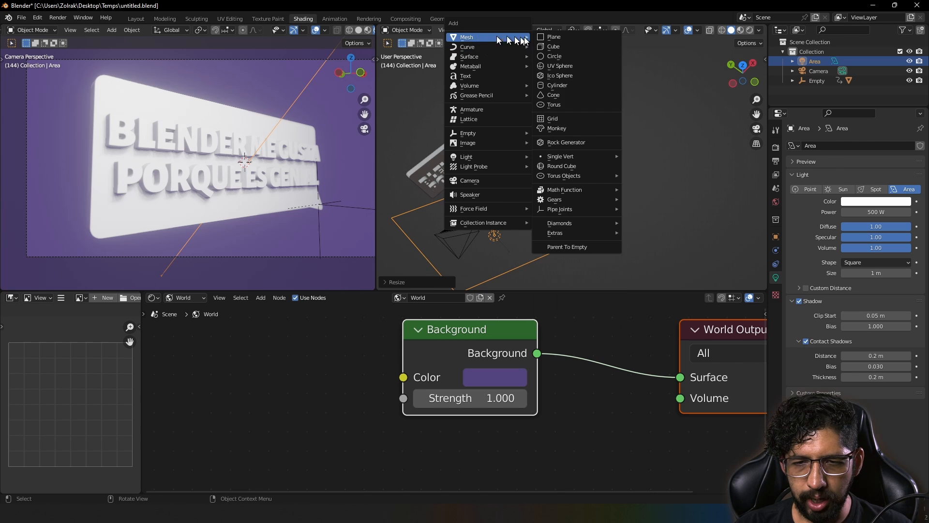
left_click(557, 38)
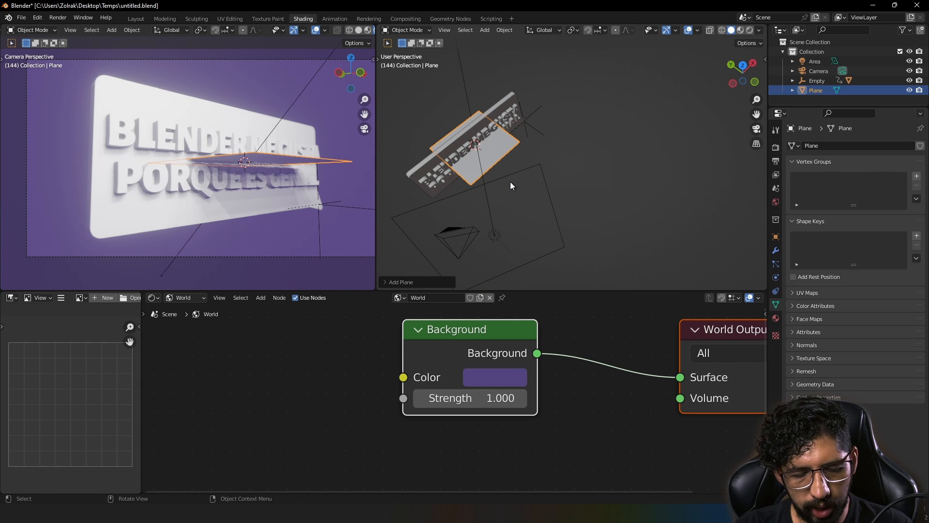
key("r")
key("x")
key("9")
key("0")
key("Return")
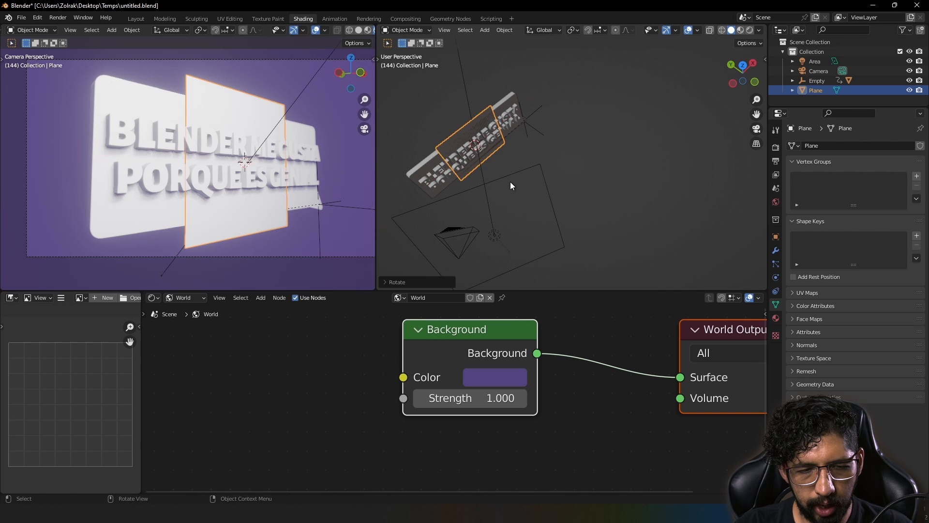
Move the plane along Y to the rear of the chat bubble and scale it up about 8.5 times as a backdrop.
key("KP_7")
middle_click_drag(531, 194, 658, 219, "shift")
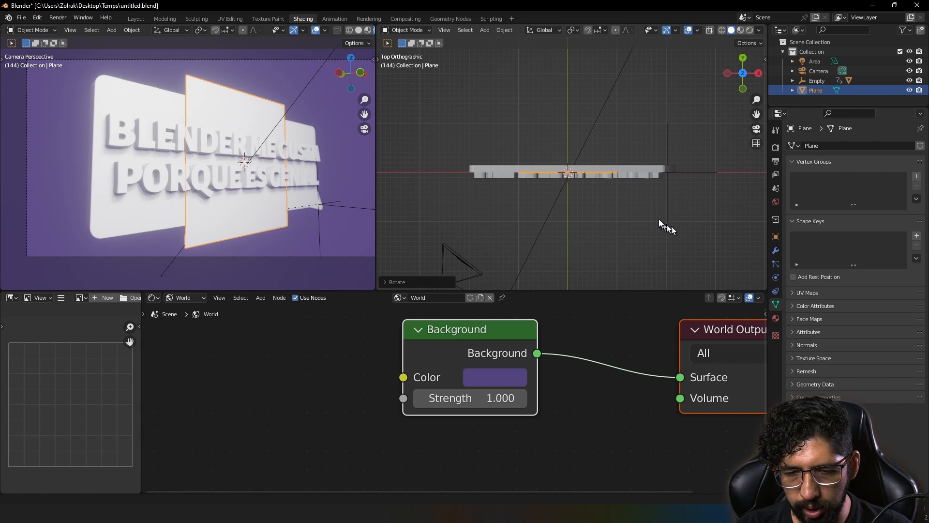
key("g")
key("y")
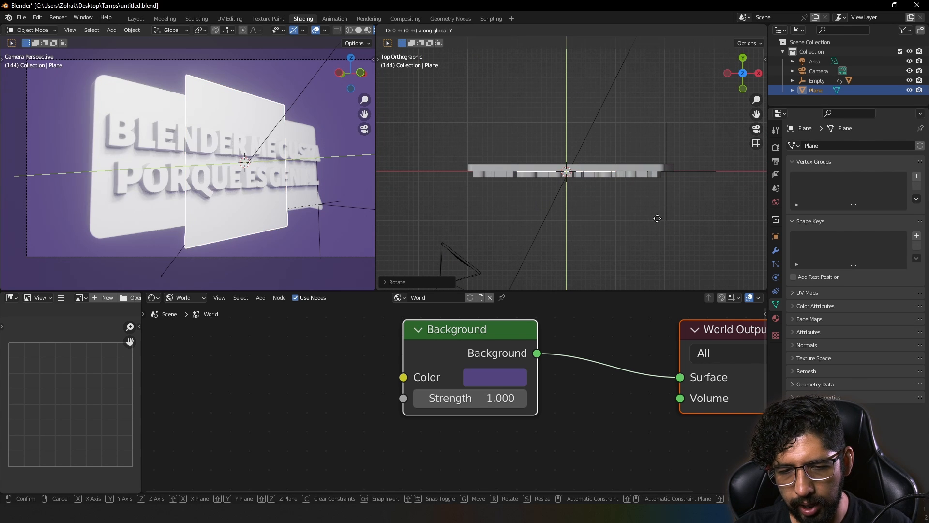
left_click(654, 147)
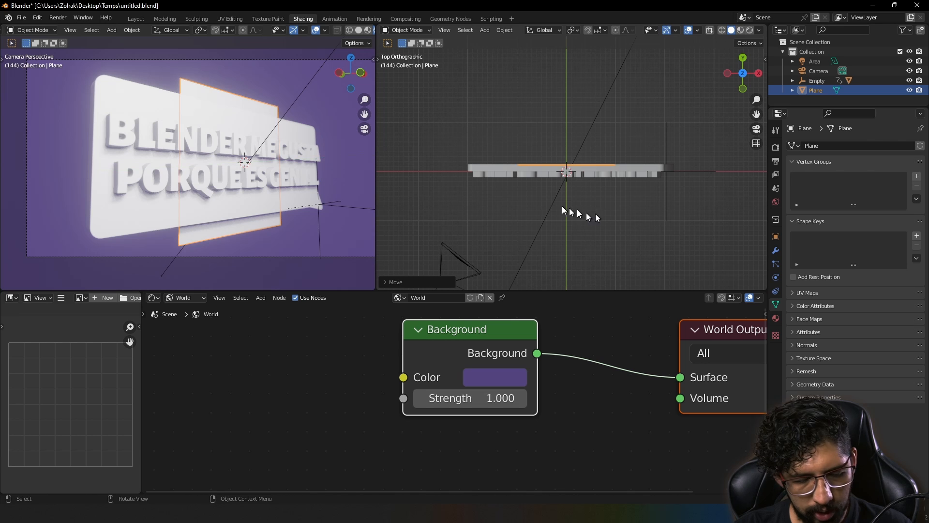
key("s")
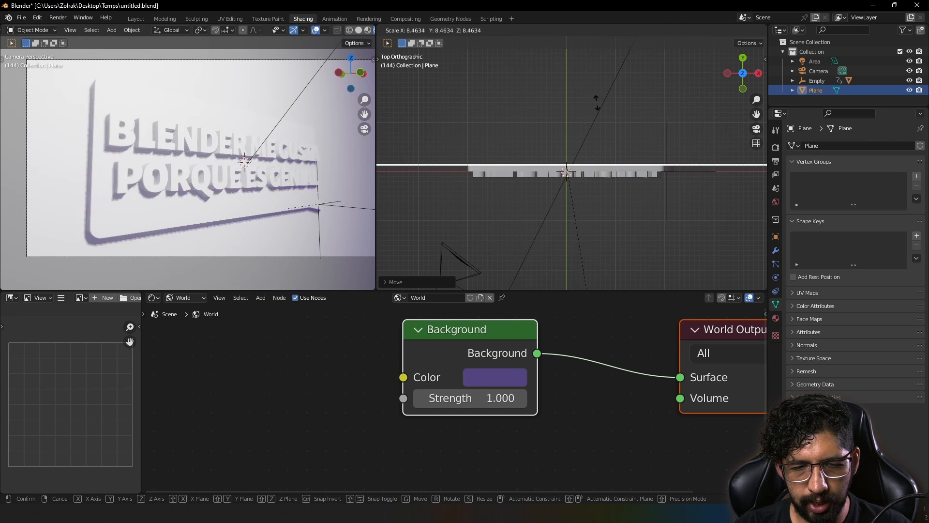
left_click(203, 157)
left_click(360, 346)
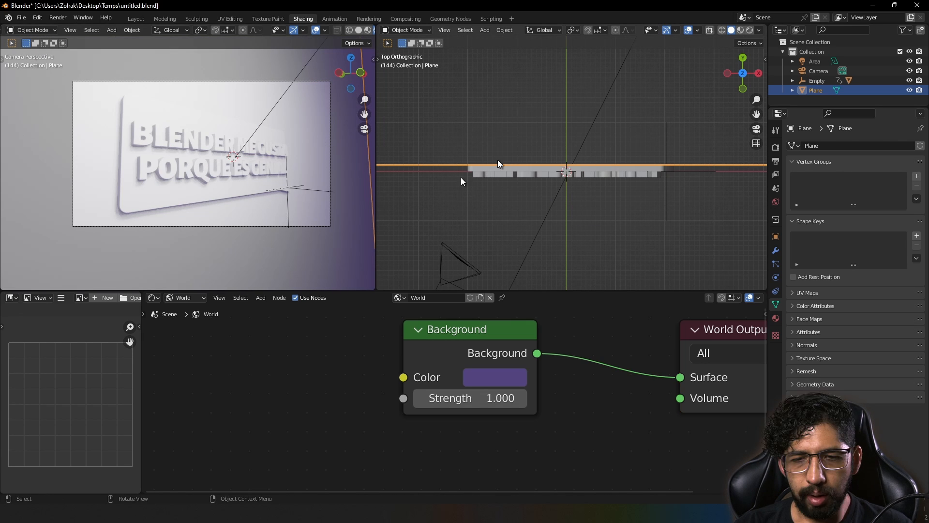
Give the backdrop plane a new material named Plano with base color D7C9D9.
left_click(187, 301)
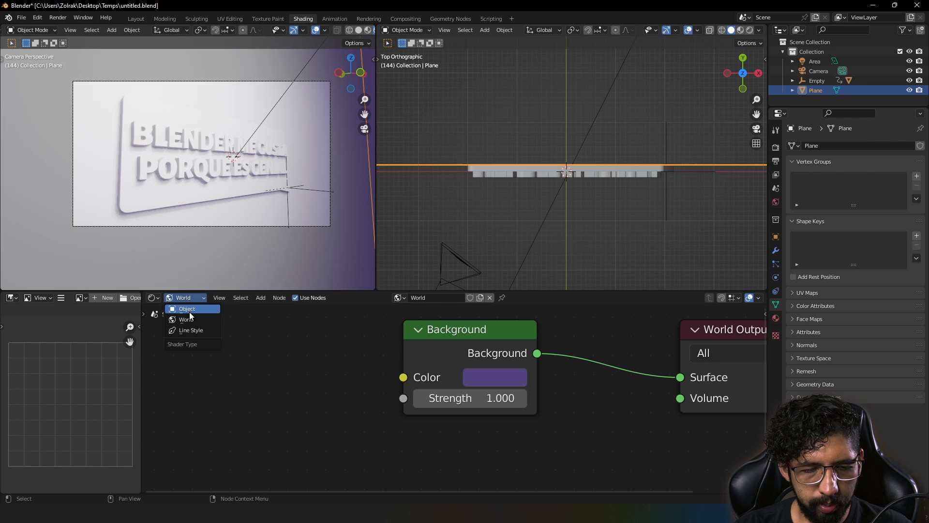
left_click(189, 312)
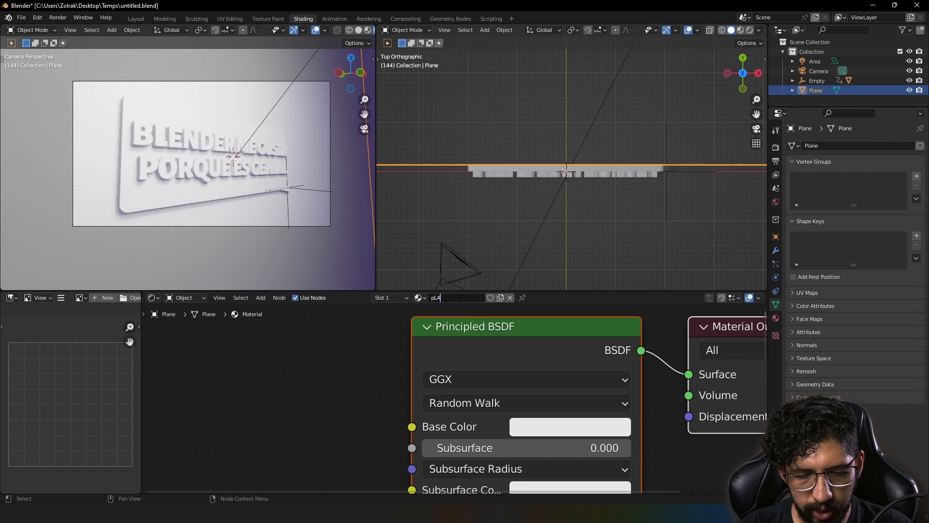
left_click(541, 424)
left_click(633, 340)
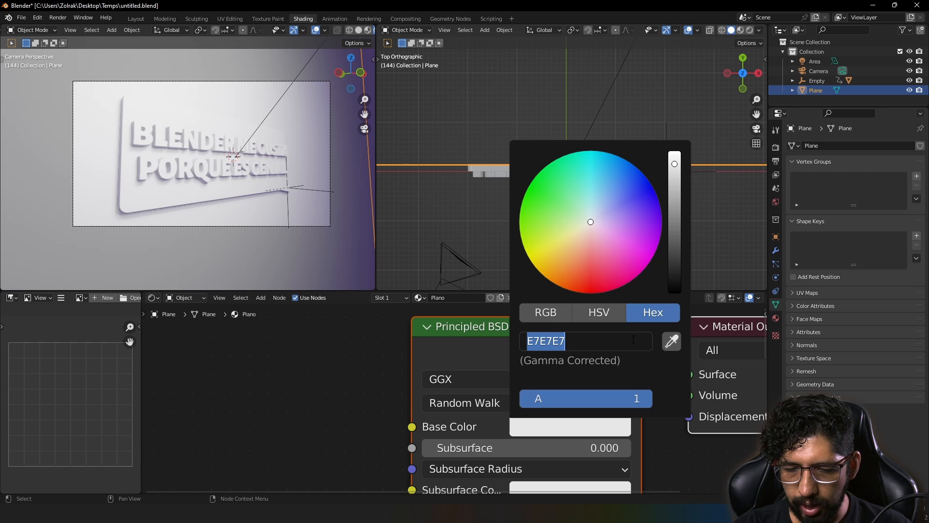
type("D7C9D9")
key("Return")
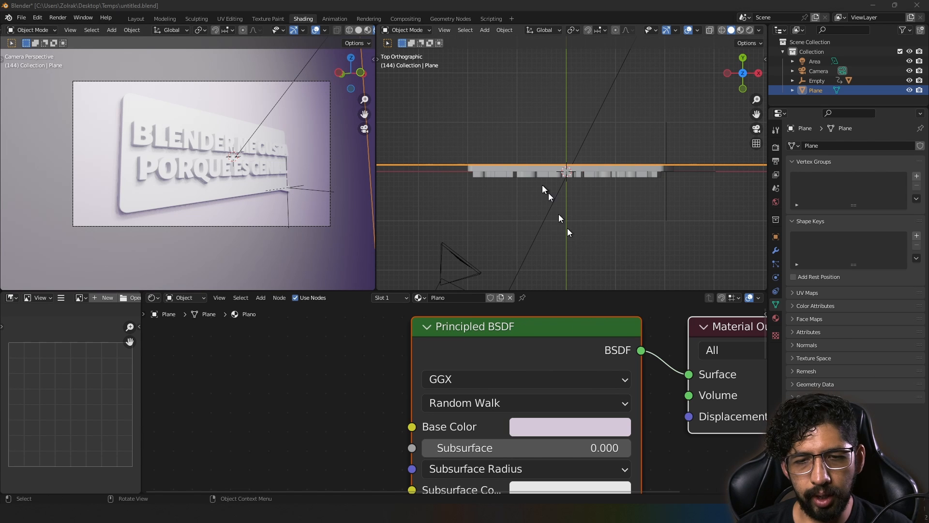
Add two empty material slots to the chat bubble object.
left_click(507, 174)
middle_click_drag(507, 175, 608, 149)
left_click(775, 320)
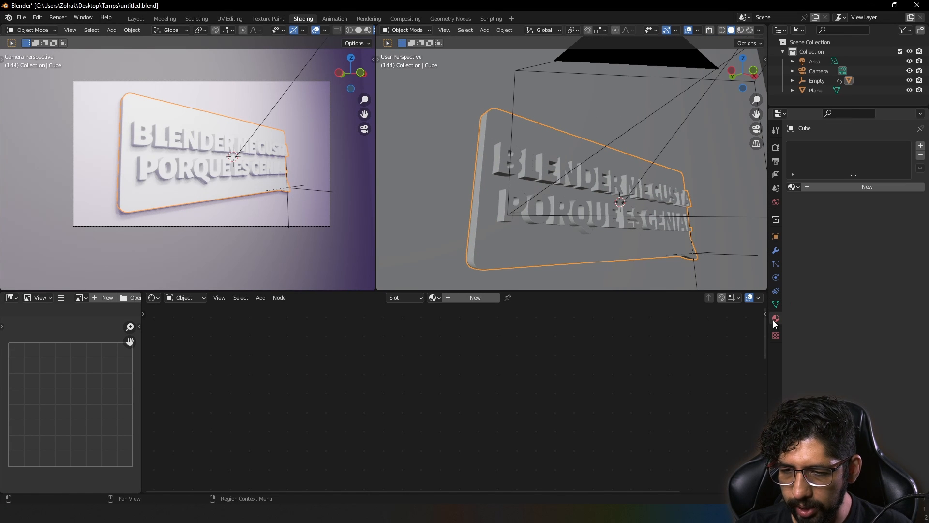
left_click(919, 145)
left_click(919, 146)
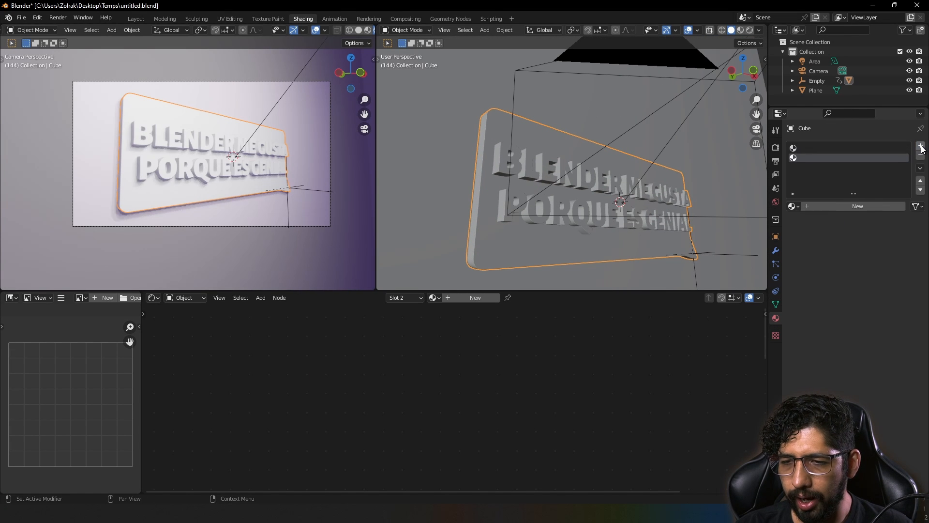
Create a material named Fondo in the bubble's first slot and one named Texto in the second.
left_click(801, 150)
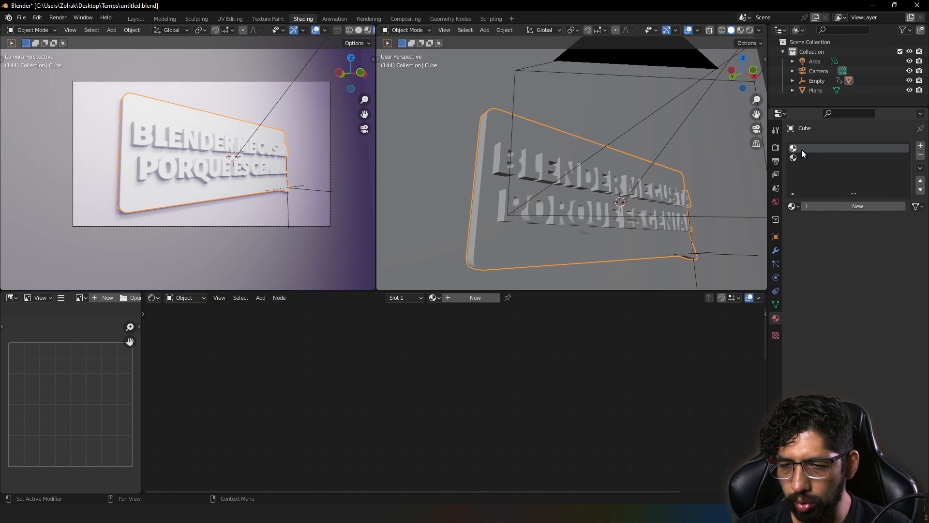
left_click(829, 206)
left_click(843, 206)
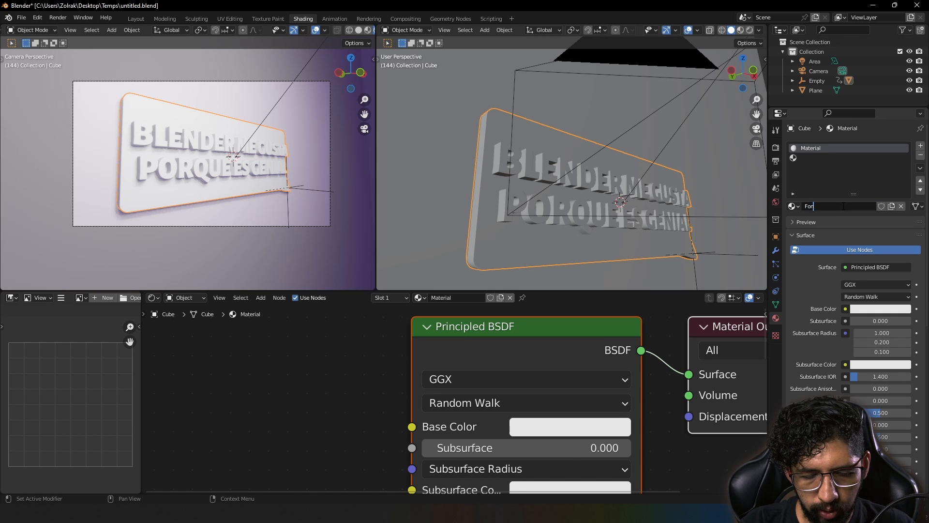
left_click(806, 158)
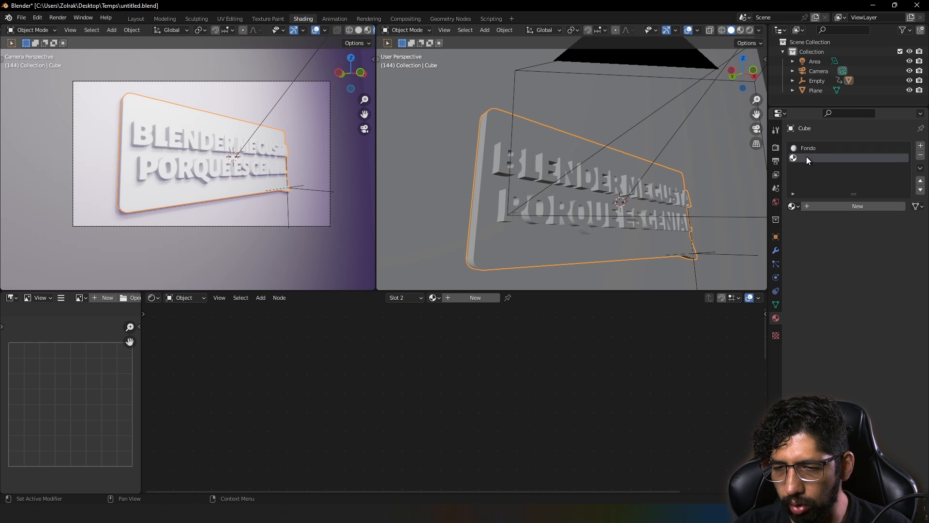
left_click(820, 205)
left_click(821, 206)
type("Texto")
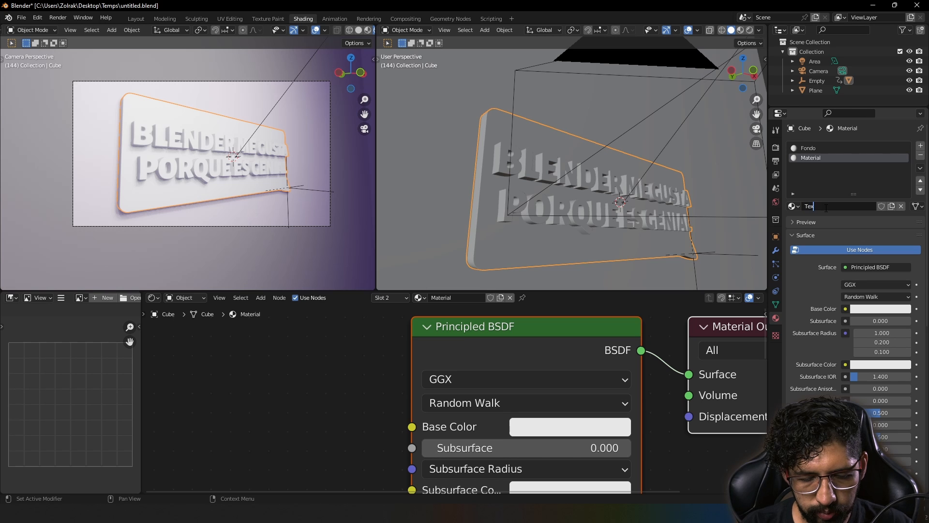
key("Return")
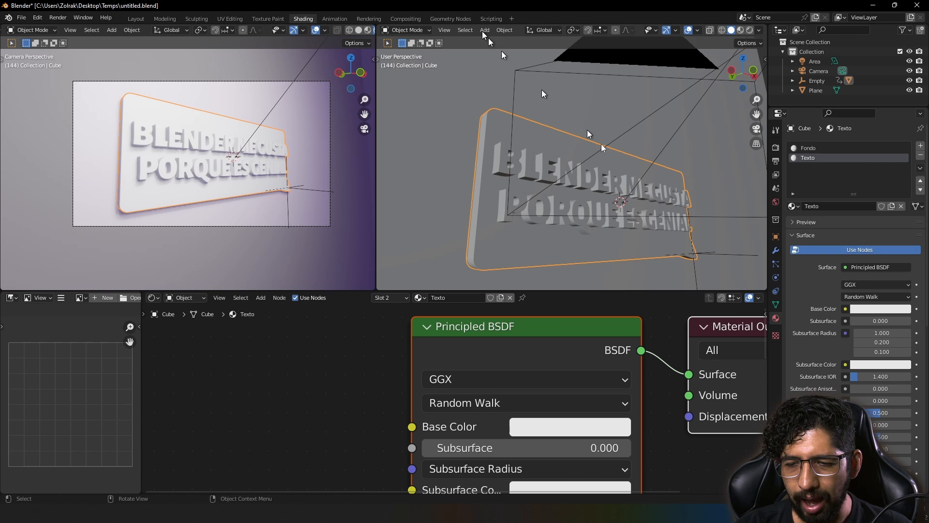
Set the Fondo material's base color to light blue and the Texto material's base color to light pink (E7BEB5).
left_click(830, 148)
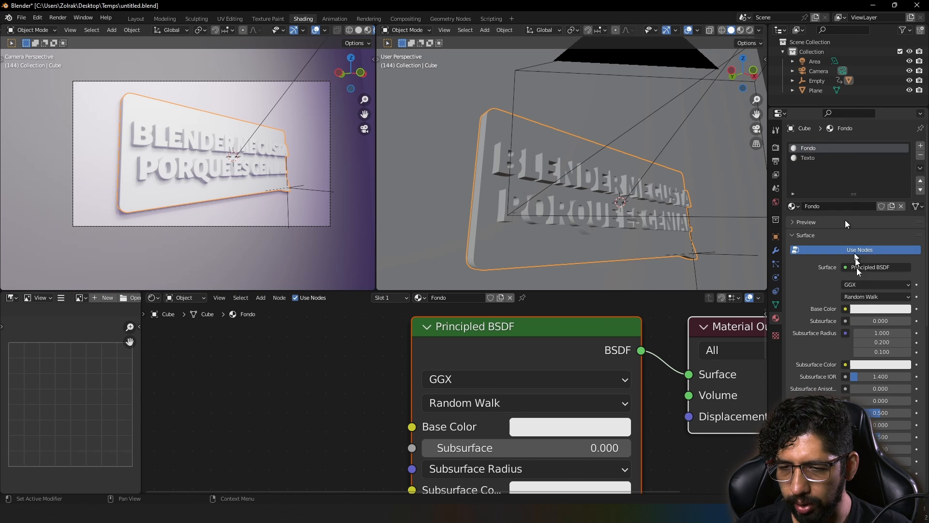
left_click(861, 308)
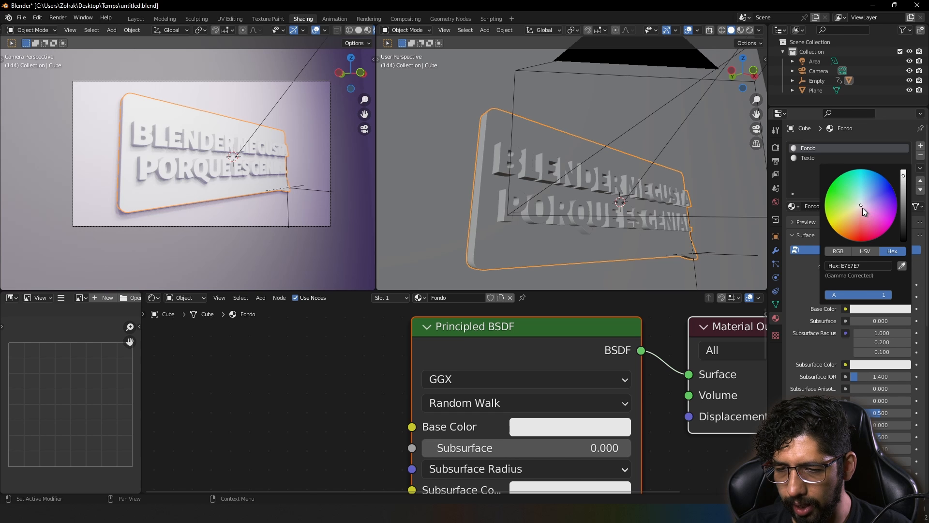
left_click(863, 207)
left_click(817, 159)
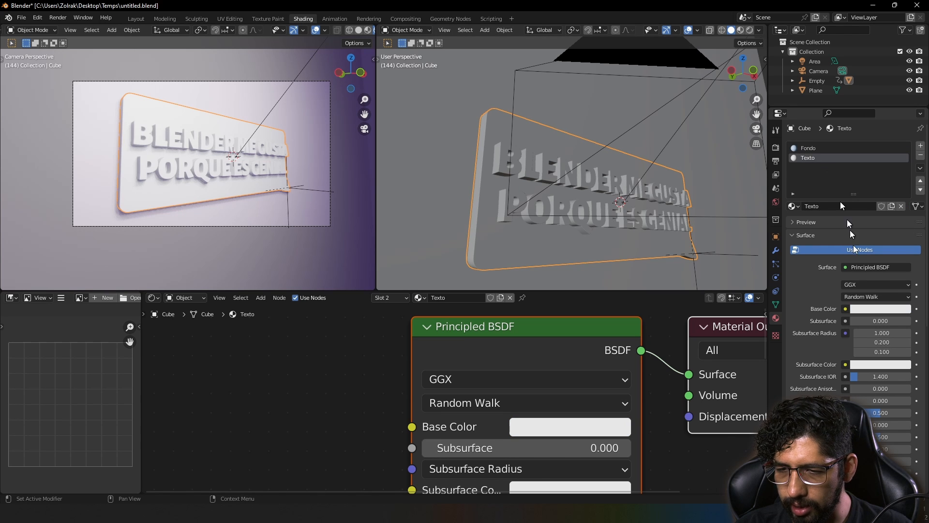
left_click(873, 308)
mouse_move(855, 207)
left_mouse_down()
mouse_move(859, 224)
mouse_move(860, 213)
left_mouse_up()
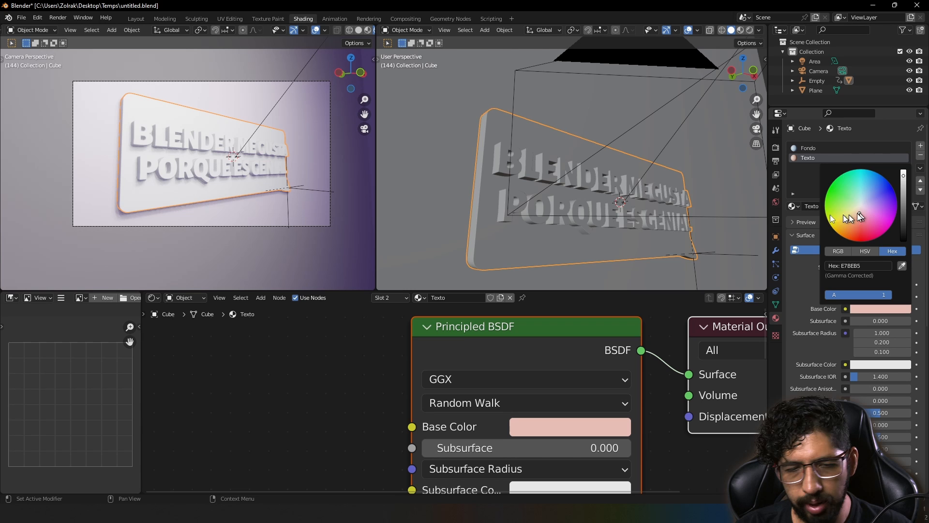
In the Geometry Nodes workspace with rendered shading, insert a Set Material node between the bubble's Transform and Join Geometry, using Fondo.
left_click(450, 19)
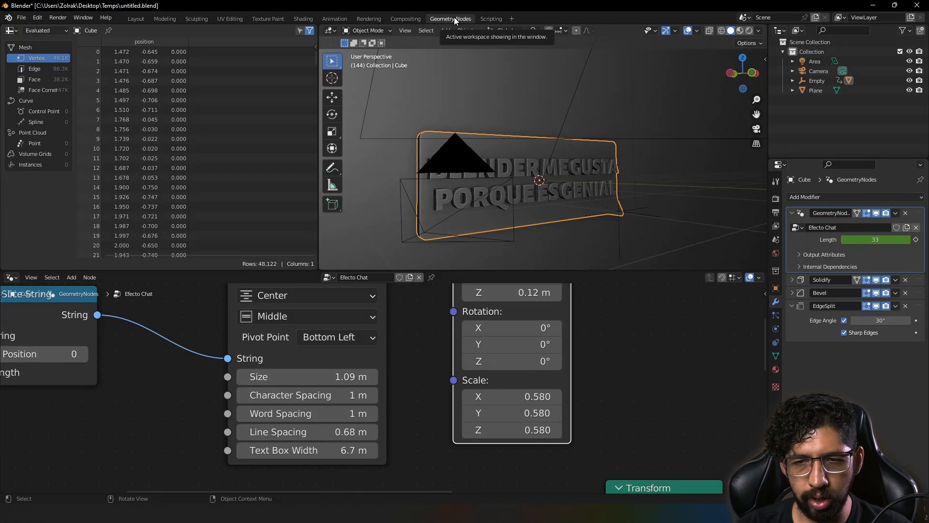
left_click(749, 31)
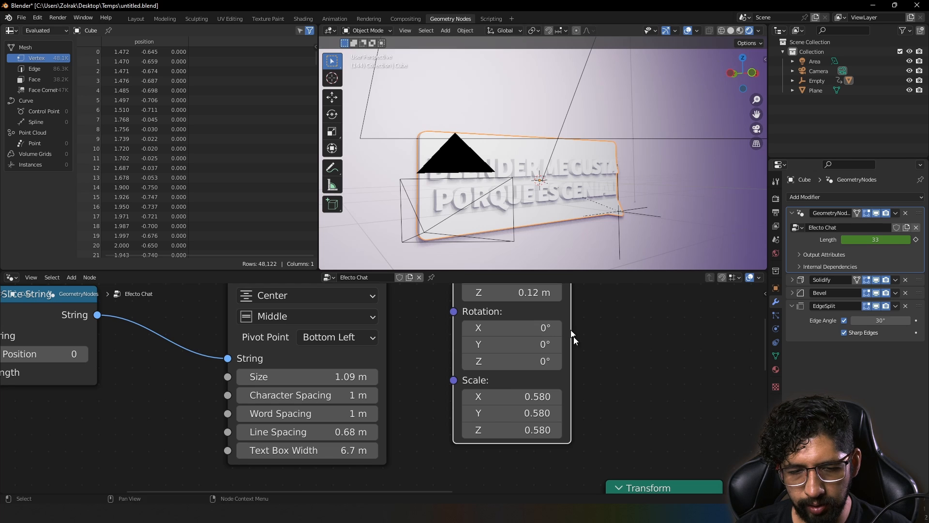
key("Home")
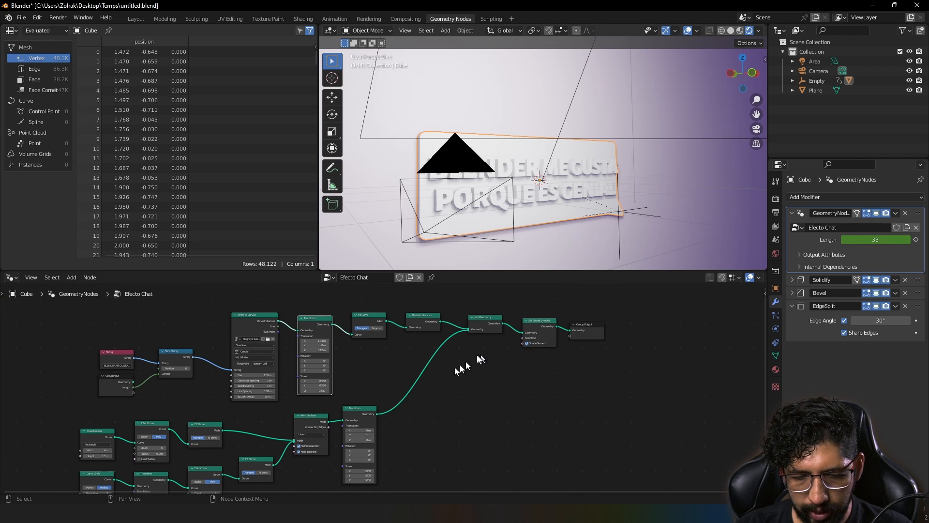
key("shift+a")
left_click(409, 290)
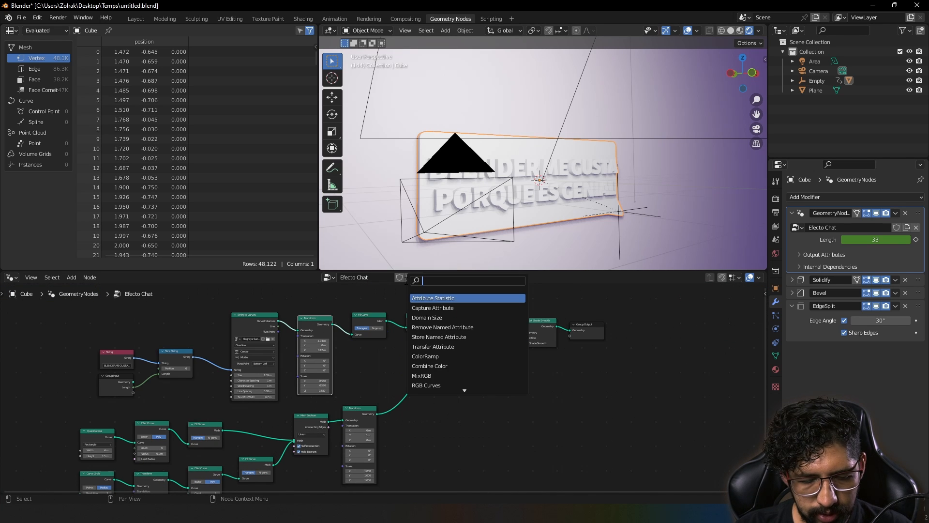
type("set ma")
key("Return")
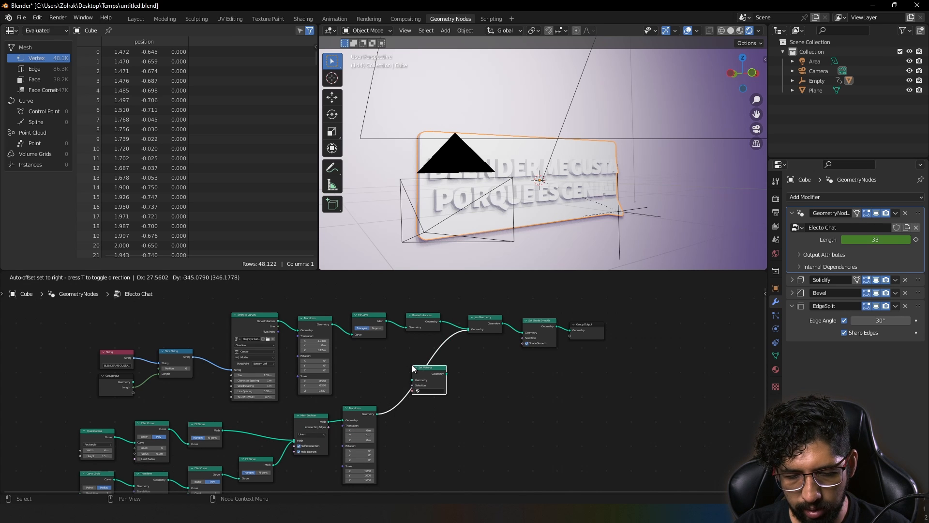
left_click(413, 369)
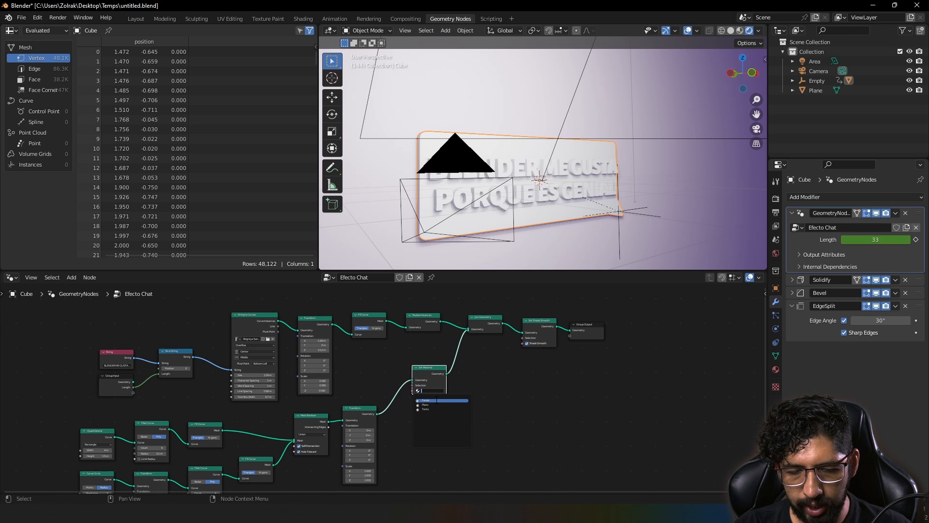
left_click(437, 400)
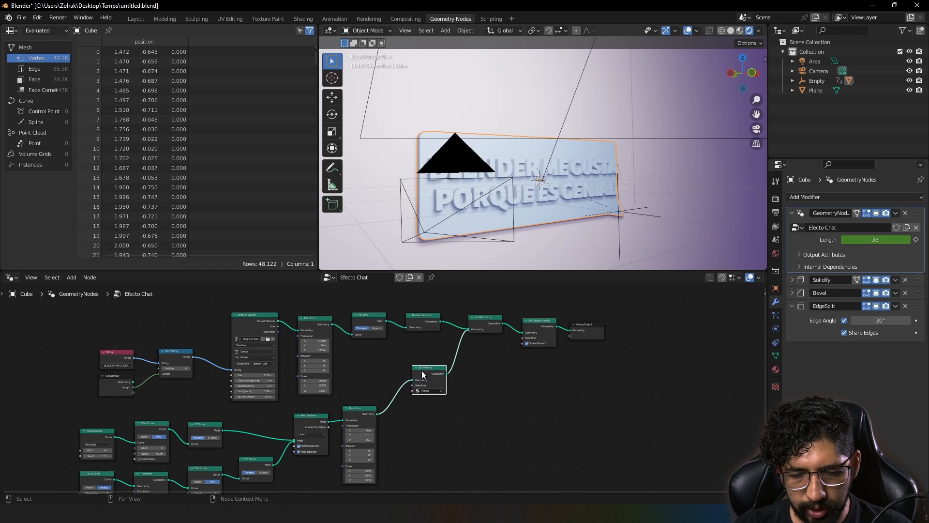
Duplicate the Set Material node between Realize Instances and Join Geometry, assign Texto, and view the result through the camera.
key("shift+d")
left_click(468, 313)
scroll(473, 334, "up", 4)
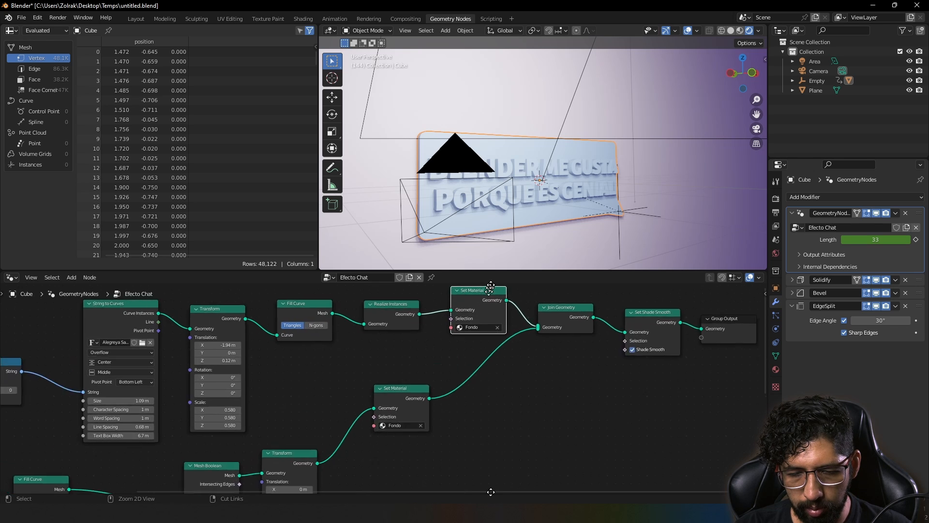
left_click(477, 325)
left_click(482, 350)
mouse_move(540, 197)
middle_mouse_down()
mouse_move(498, 191)
mouse_move(540, 196)
middle_mouse_up()
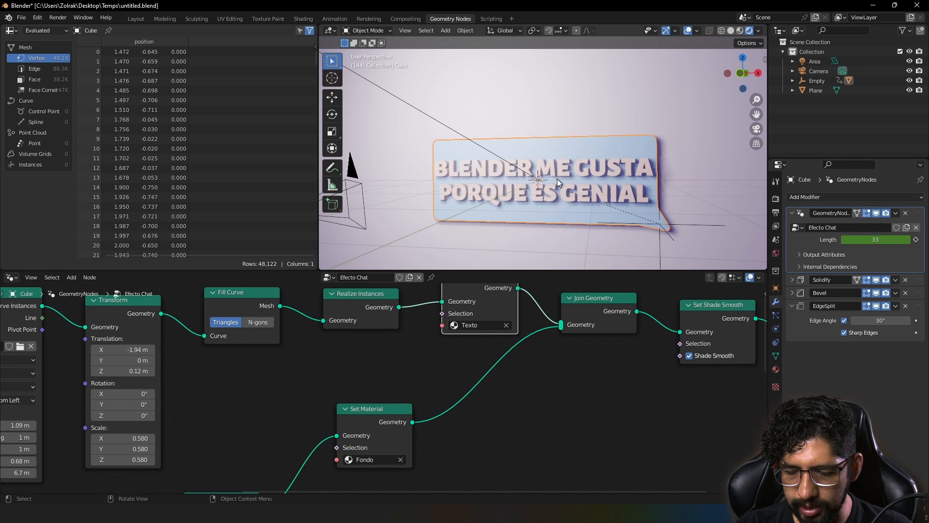
key("KP_0")
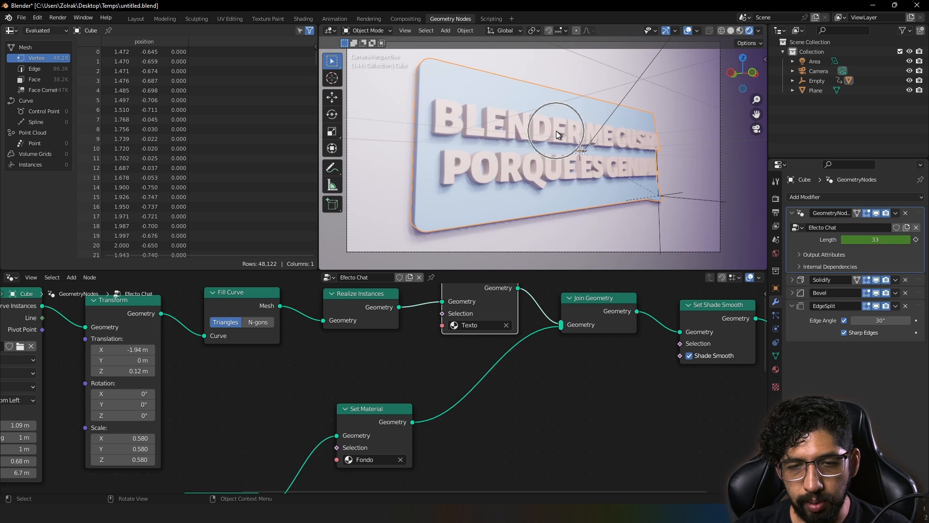
In the Shading workspace, change the Fondo material's base color to mint green.
left_click(304, 18)
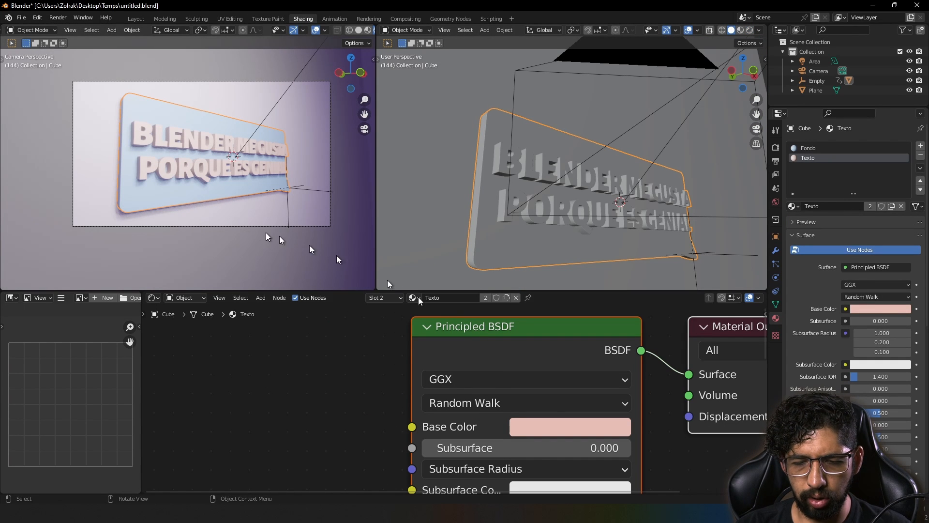
left_click(384, 297)
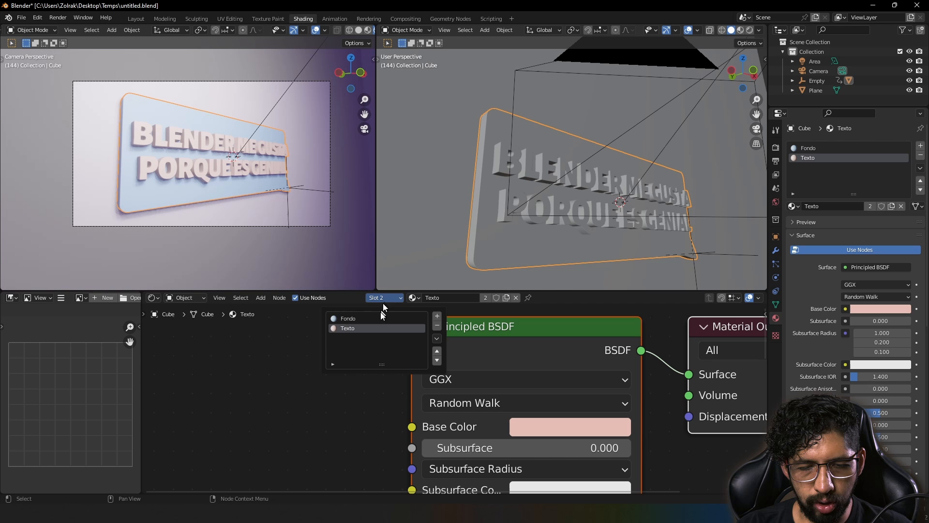
left_click(354, 318)
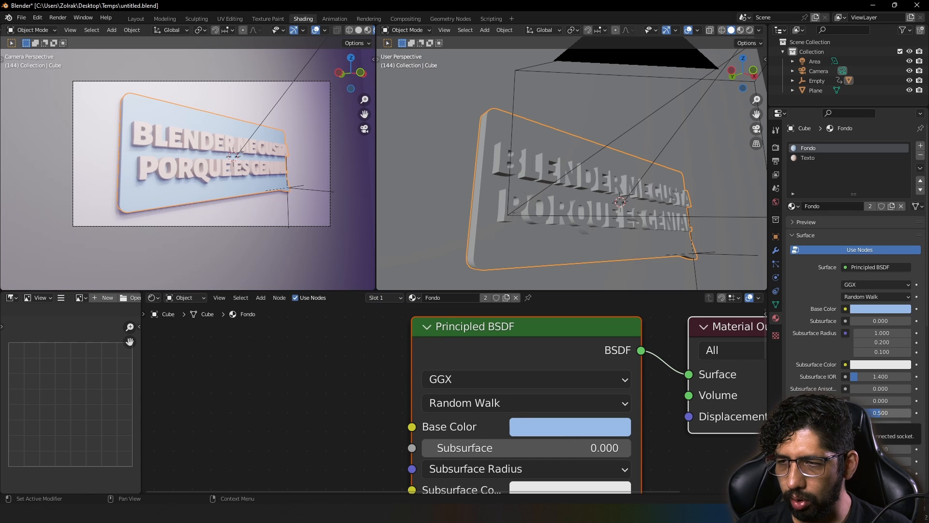
middle_click_drag(571, 431, 547, 362)
left_click(547, 362)
left_click(573, 277)
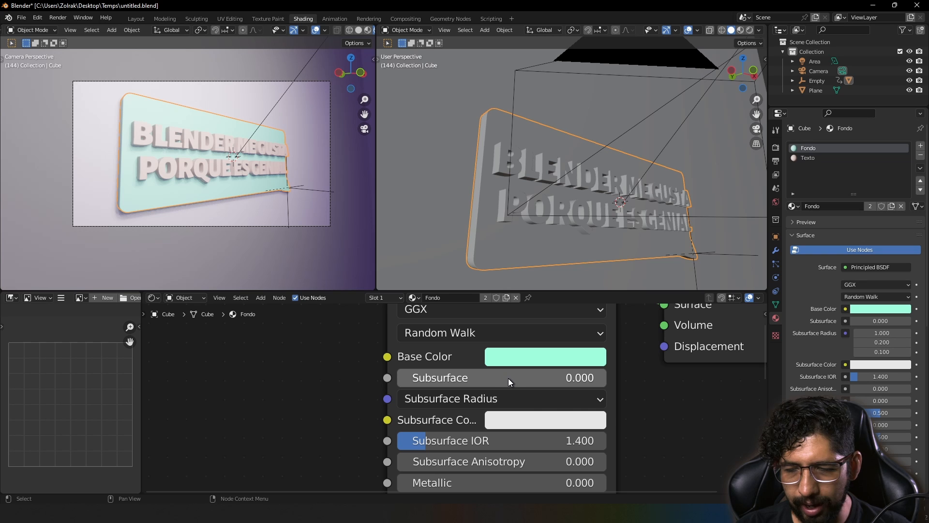
Set the Fondo material's subsurface to 0.25 and its subsurface color to A1FFDF, and check the bubble's edge up close.
left_click(508, 378)
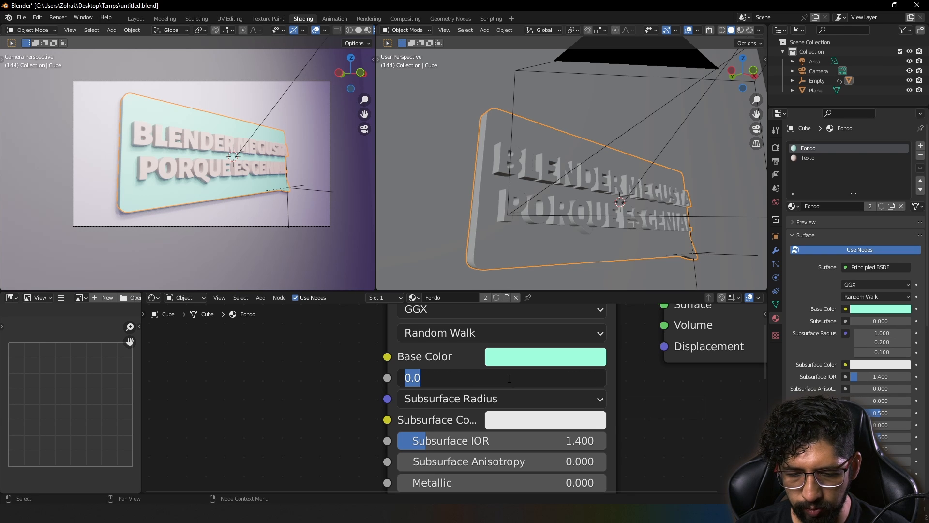
type(".25")
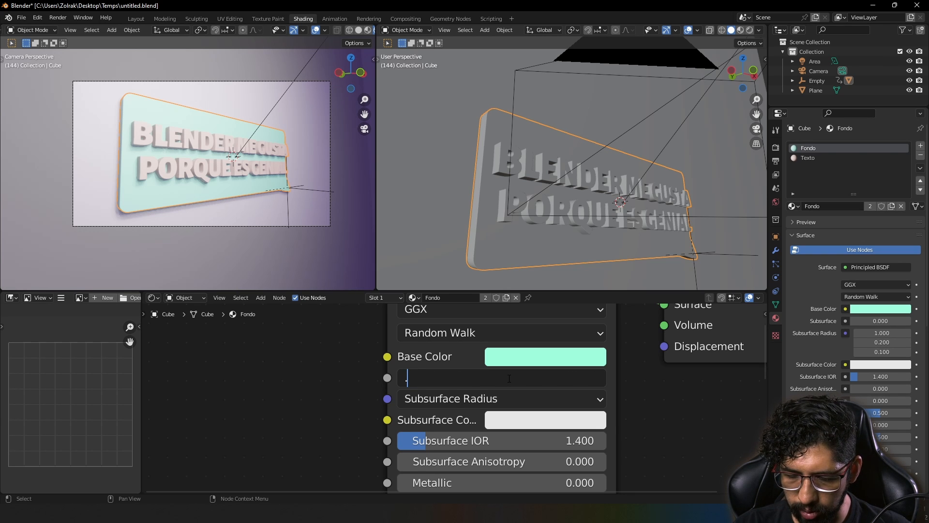
key("Return")
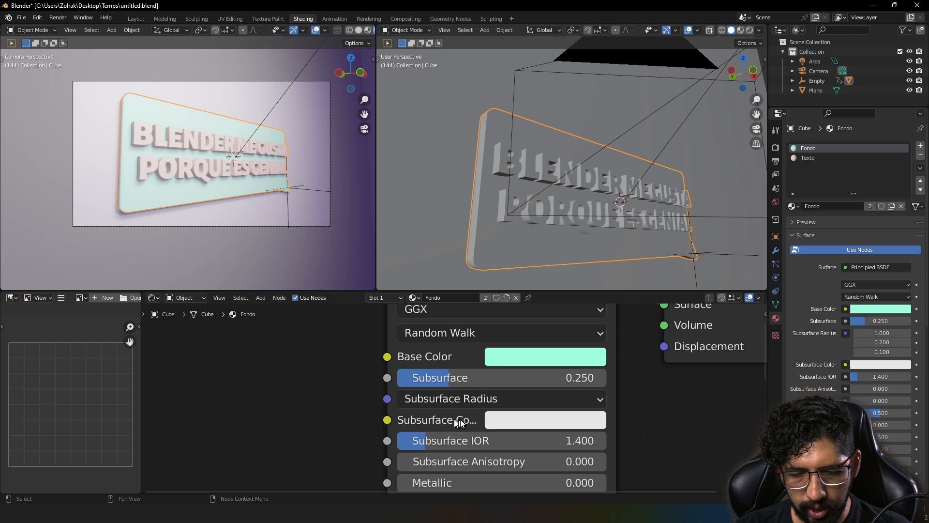
left_click(500, 421)
left_click(558, 334)
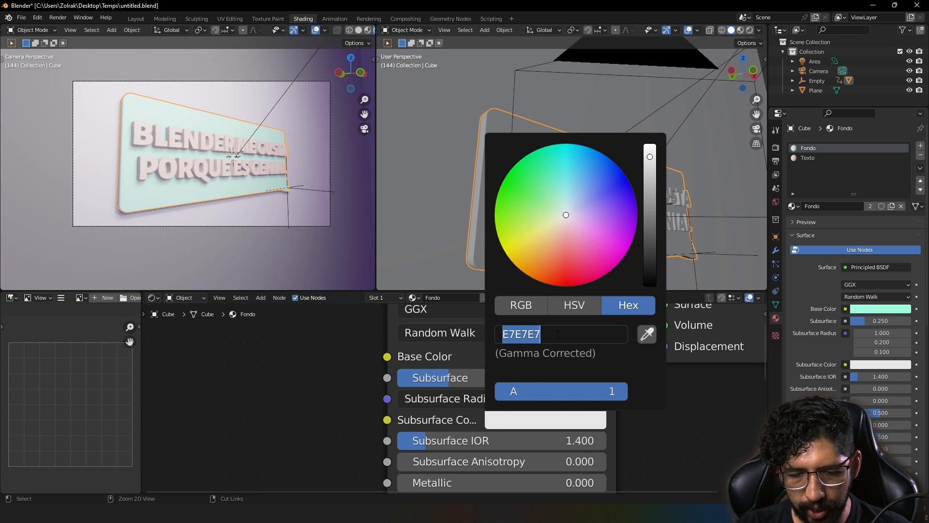
type("A1FFDF")
key("Return")
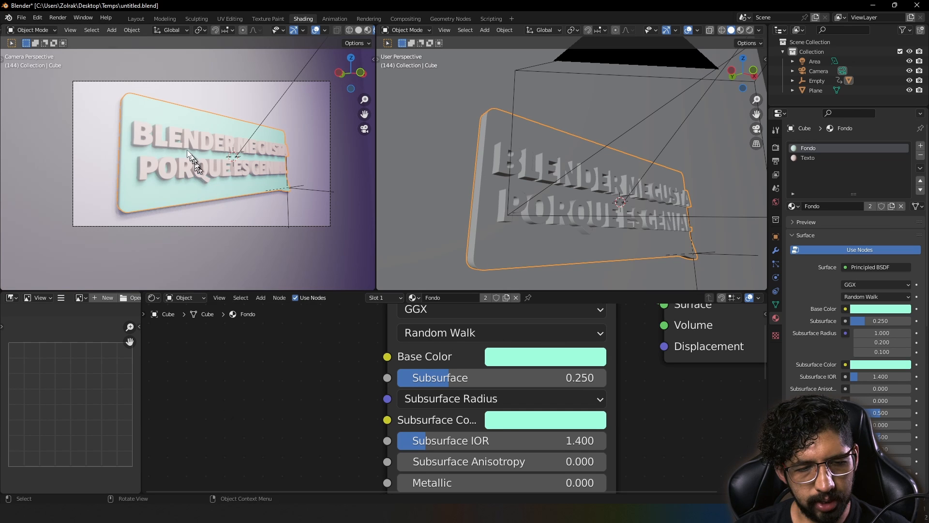
scroll(121, 97, "up", 6)
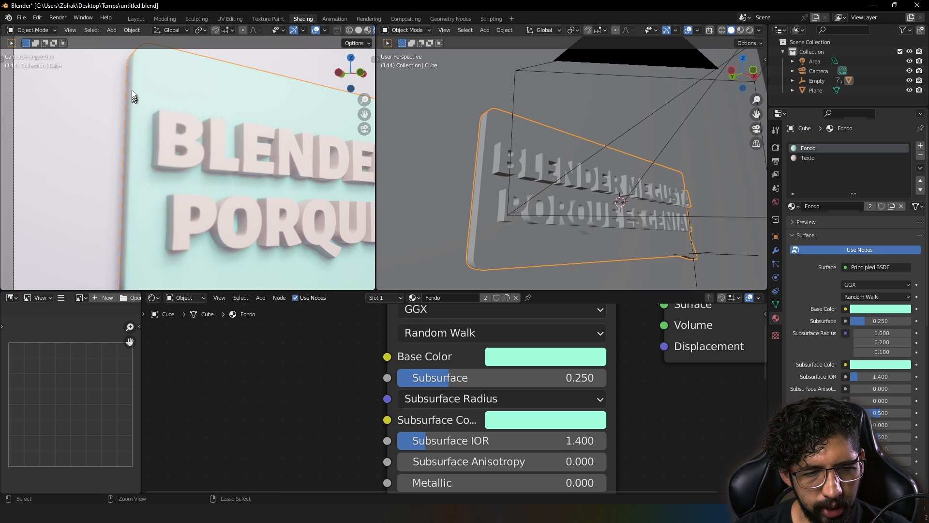
mouse_move(132, 90)
middle_mouse_down("ctrl")
mouse_move(131, 63)
mouse_move(132, 88)
middle_mouse_up("ctrl")
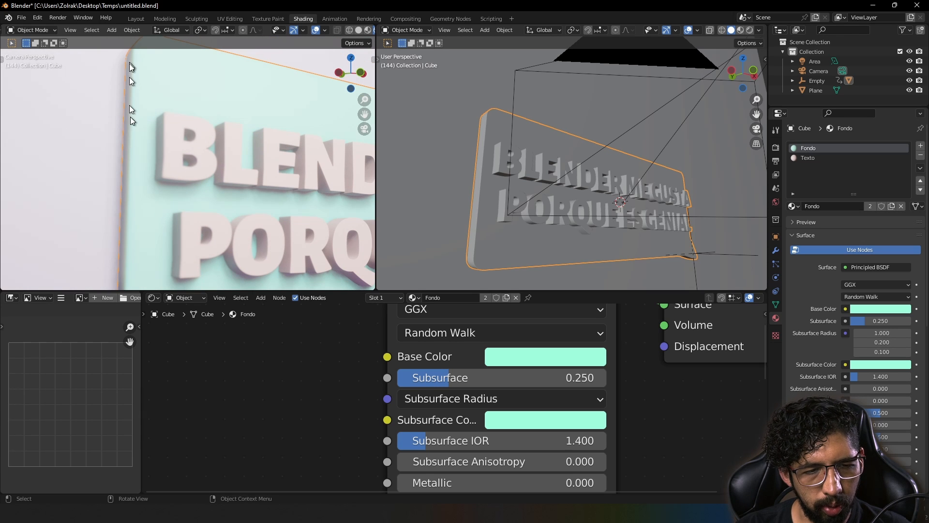
middle_click_drag(120, 157, 146, 155, "ctrl")
Switch to the Texto material slot and set its base color to the muted purple 705C72.
left_click(375, 298)
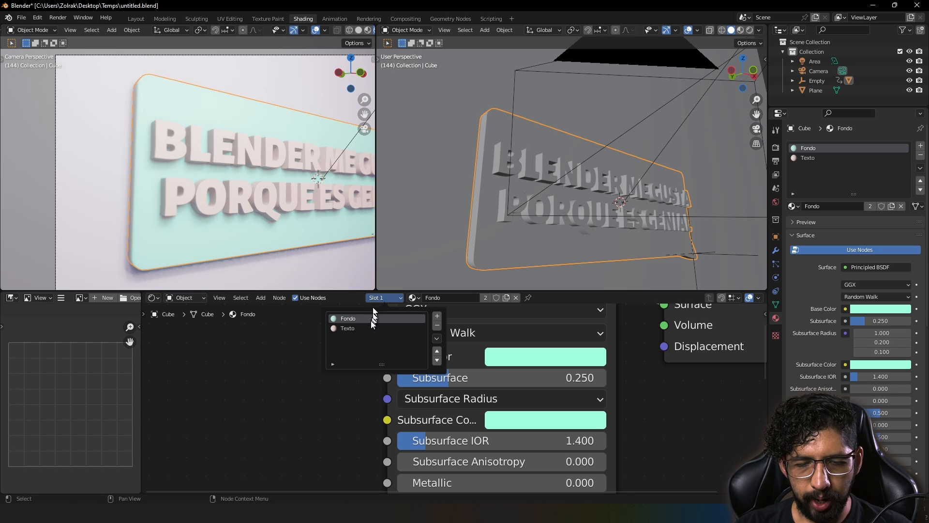
left_click(349, 330)
left_click(509, 356)
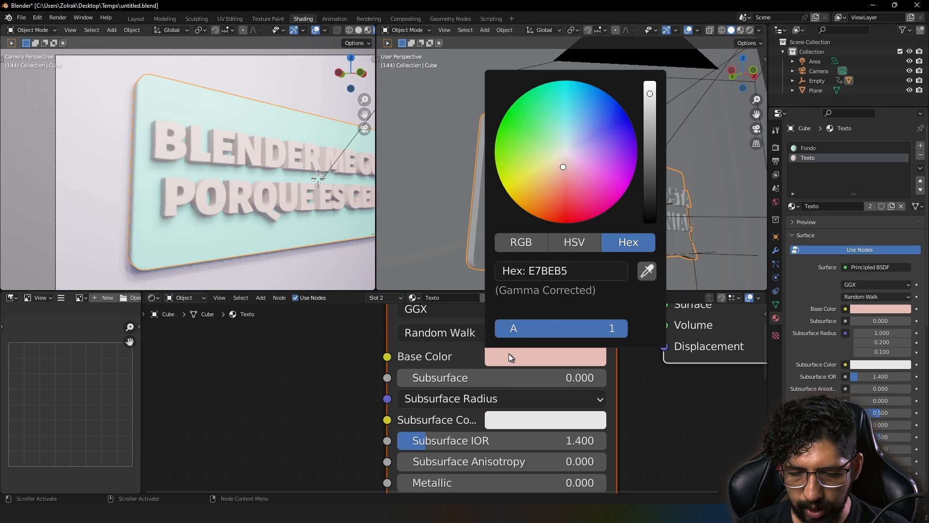
left_click(582, 270)
type("705C72")
key("Return")
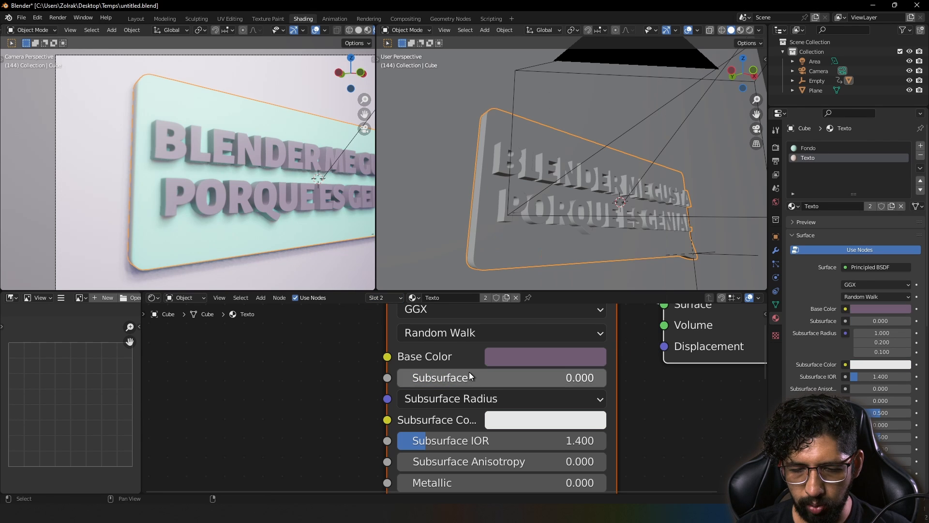
Set the Texto material's subsurface to 0.1 and its subsurface color to 705C72.
left_click(473, 378)
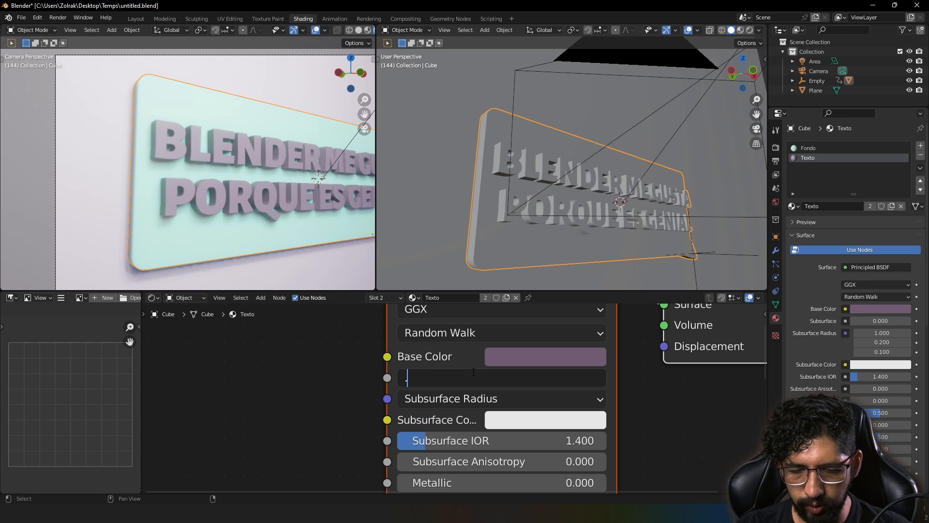
type(".1")
key("Return")
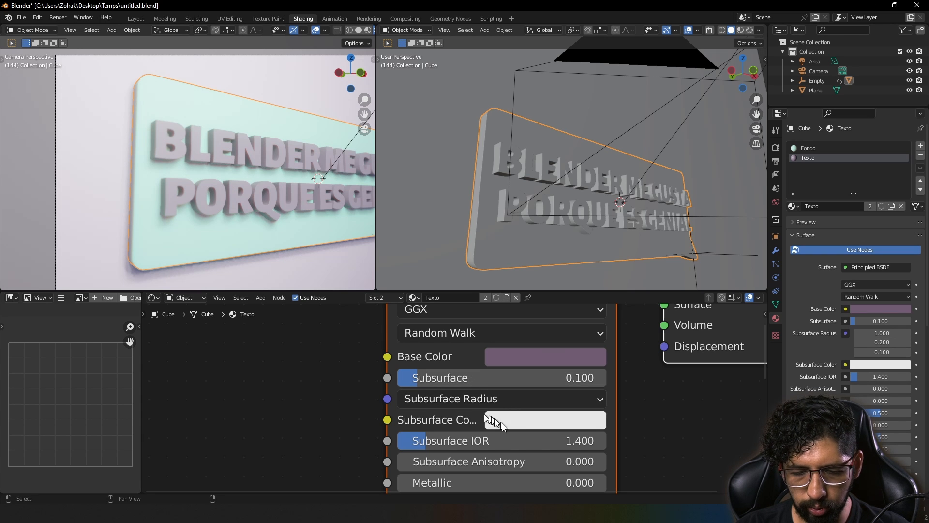
left_click(514, 423)
left_click(587, 333)
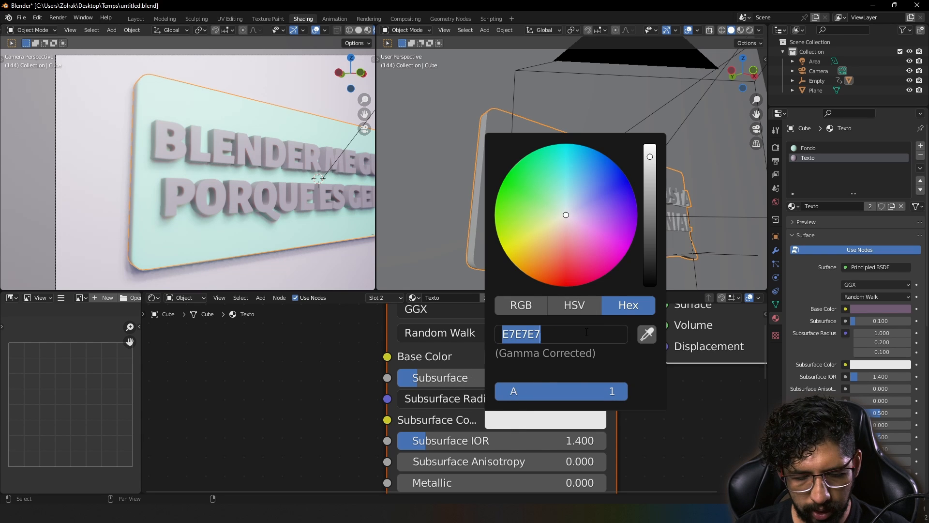
type("705C72")
key("Return")
Maximize the rendered camera view with the whole speech bubble in frame and play the animation.
key("ctrl+space")
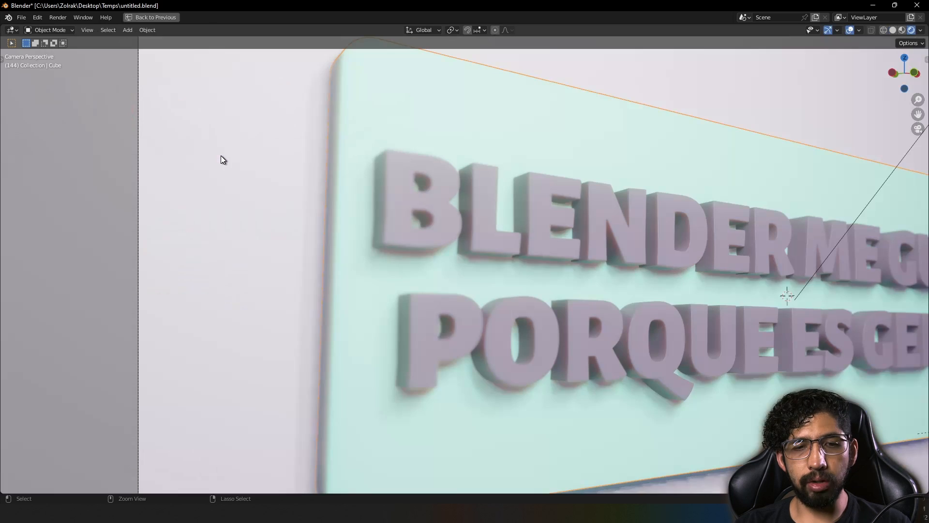
scroll(467, 205, "down", 6)
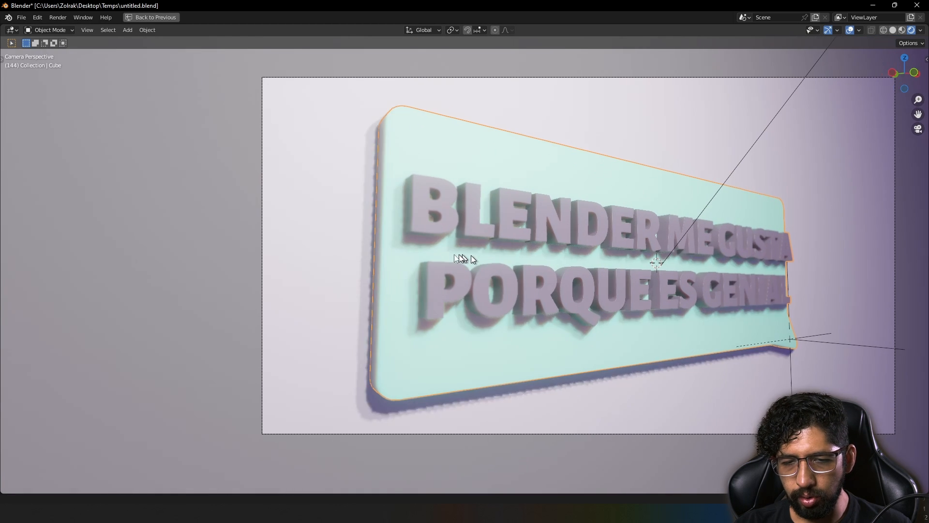
middle_click_drag(471, 256, 377, 255, "shift")
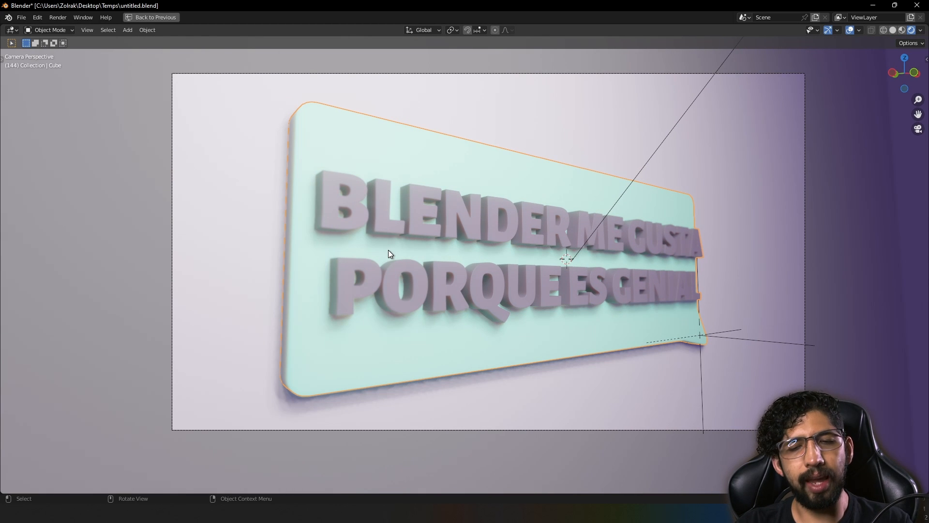
key("space")
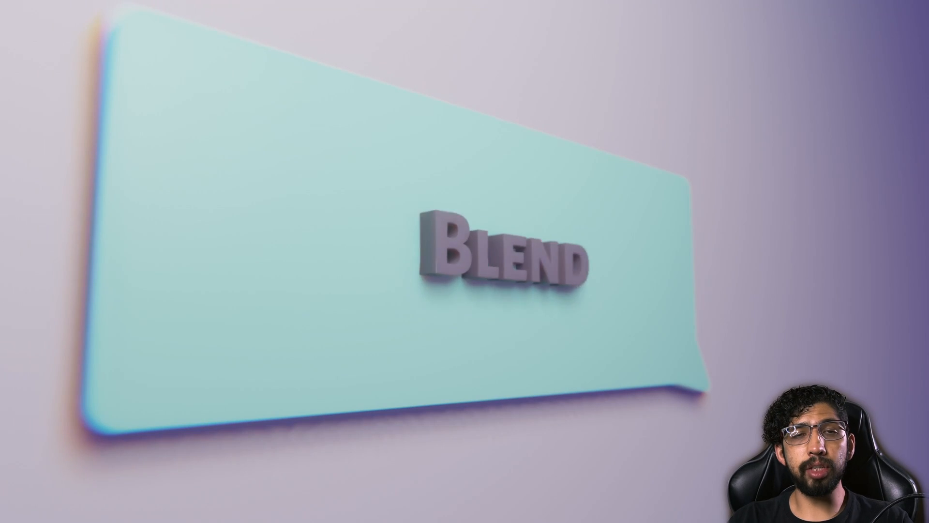